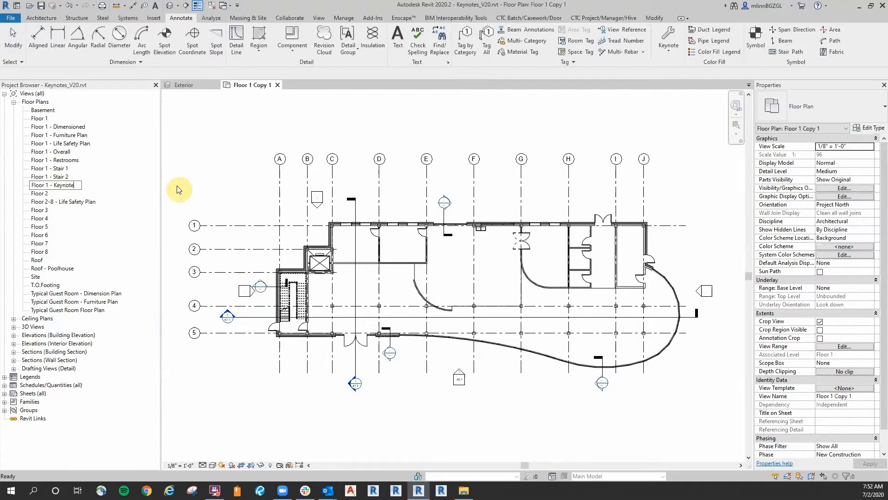
# Finish renaming the duplicated floor plan view as Floor 1 - Keynotes.
pyautogui.click(183, 166)
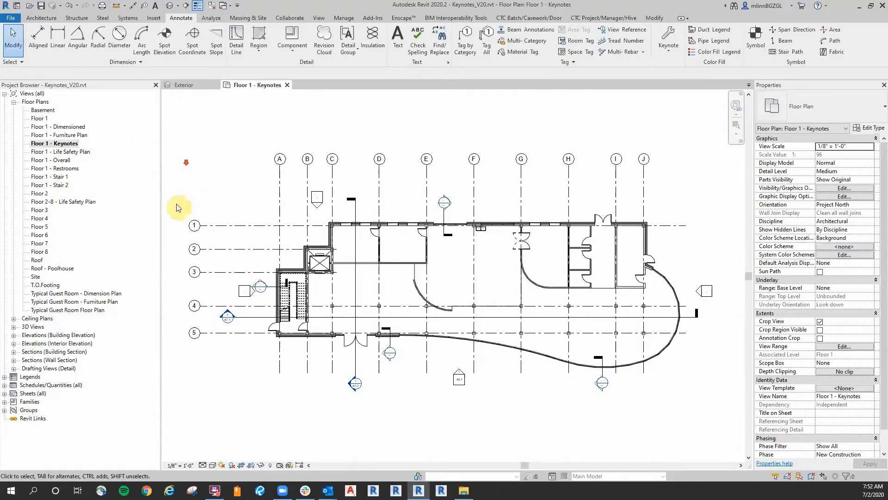
pyautogui.scroll(-1, 181, 165)
# Create a new sheet with the D 22 x 34 Horizontal titleblock.
pyautogui.click(37, 360)
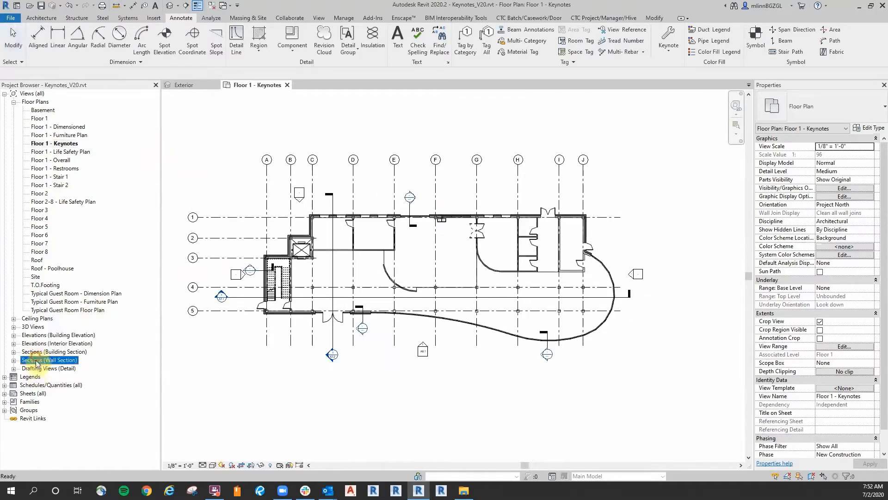
pyautogui.click(4, 394)
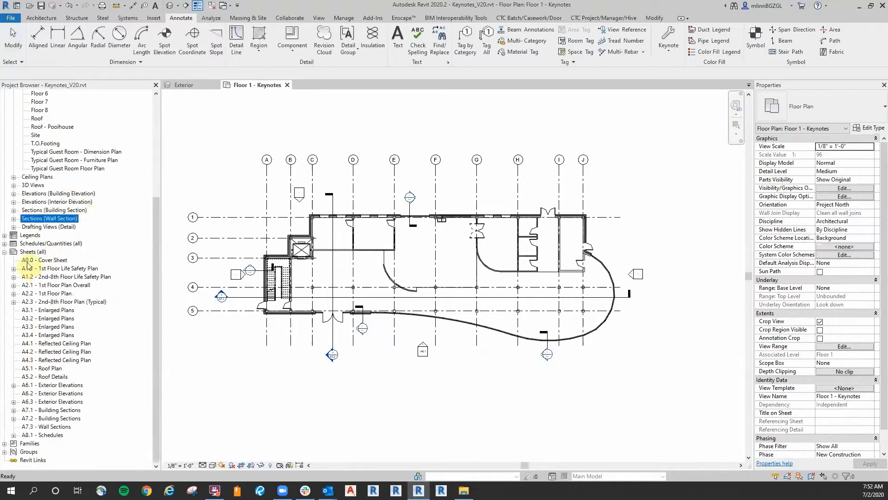
pyautogui.rightClick(31, 253)
pyautogui.click(76, 255)
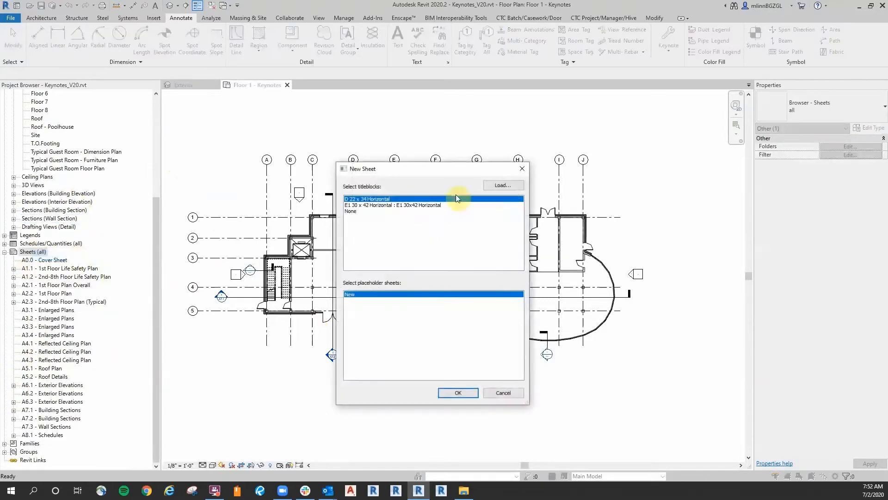
pyautogui.click(461, 392)
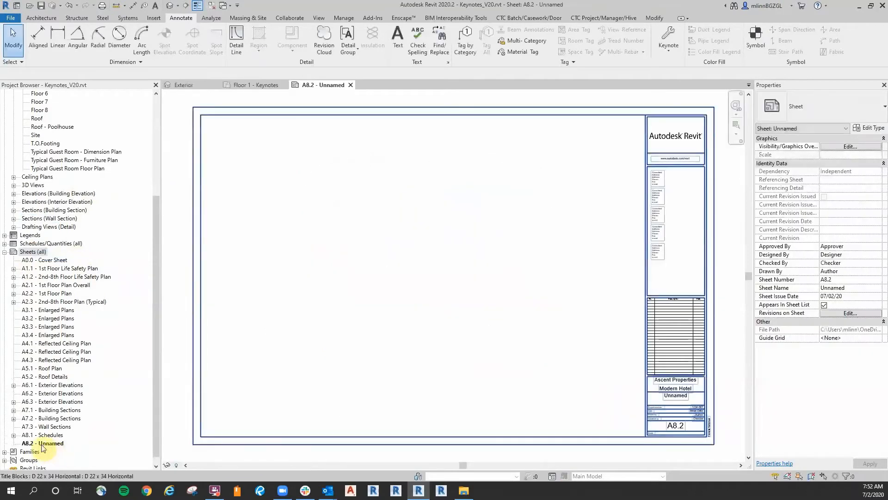
# Give the new unnamed sheet the number A2.4 and the name 1st Floor Plan - Keynotes.
pyautogui.rightClick(43, 446)
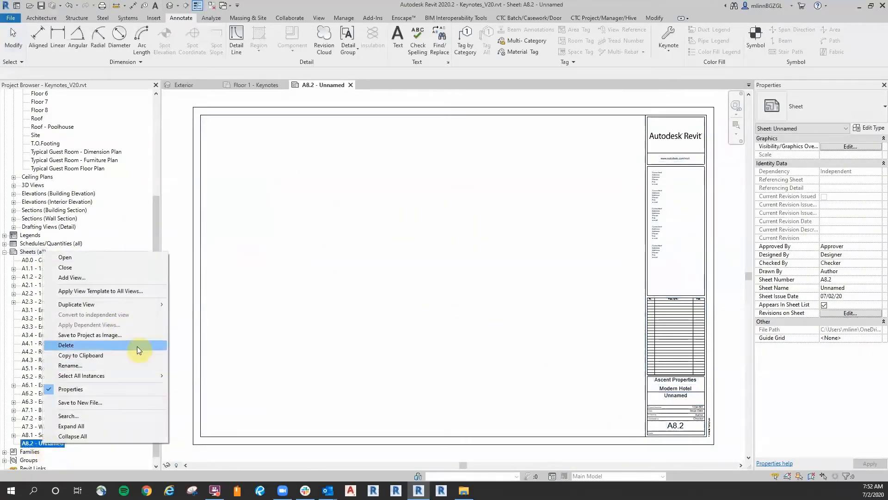
pyautogui.click(102, 365)
pyautogui.write('a')
pyautogui.press('BackSpace')
pyautogui.write('A2.4')
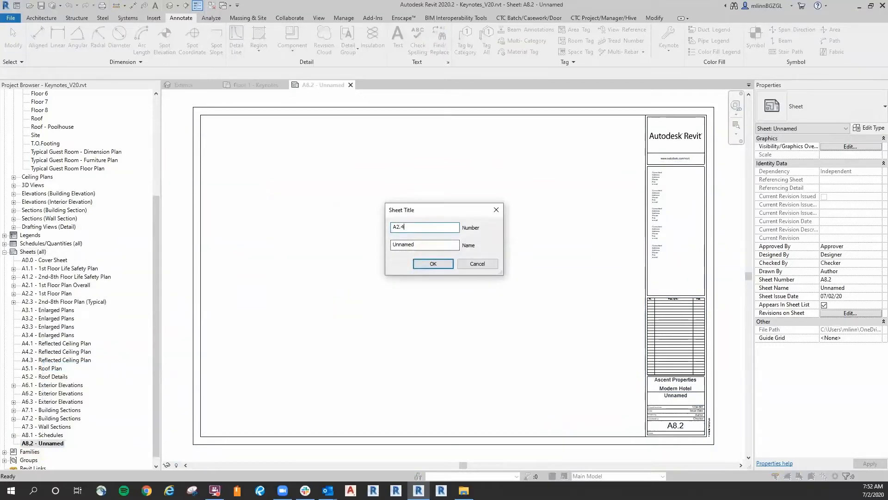
pyautogui.doubleClick(434, 244)
pyautogui.write('1st Floor Plan - Keynotes')
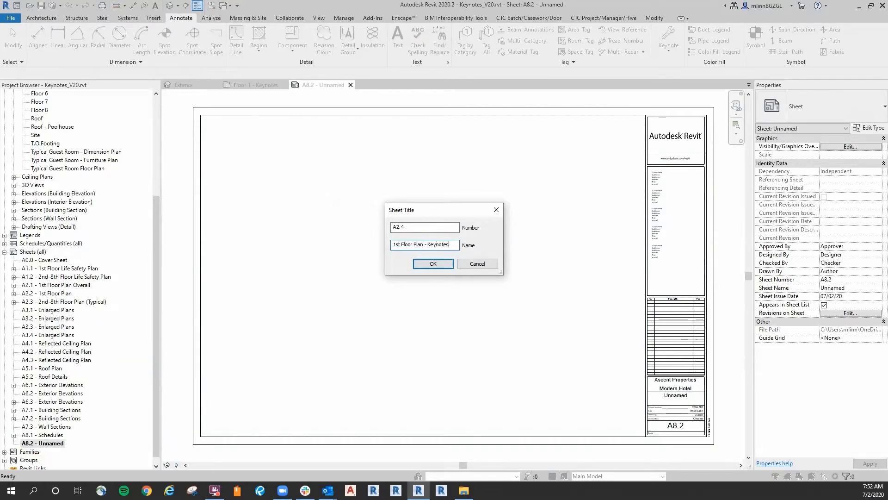
pyautogui.press('Return')
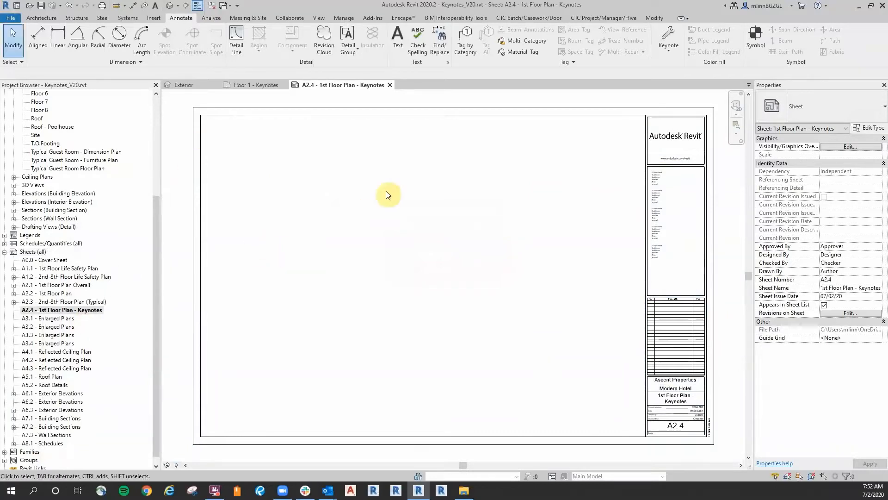
pyautogui.scroll(-1, 409, 213)
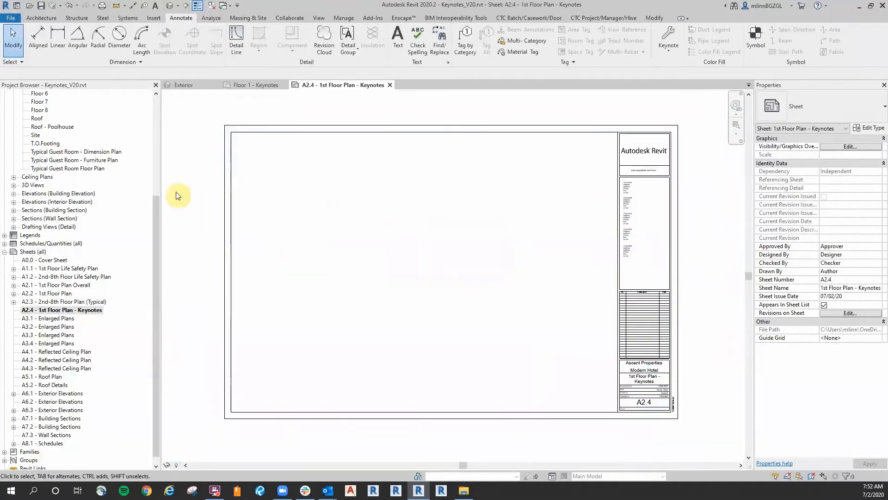
# Open the Floor 1 - Keynotes floor plan and close all other open views.
pyautogui.moveTo(157, 231); pyautogui.dragTo(179, 103)
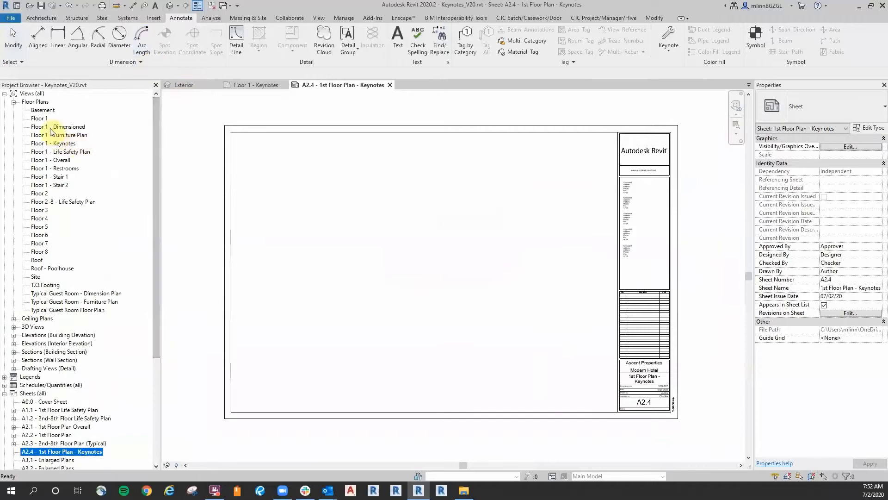
pyautogui.doubleClick(53, 143)
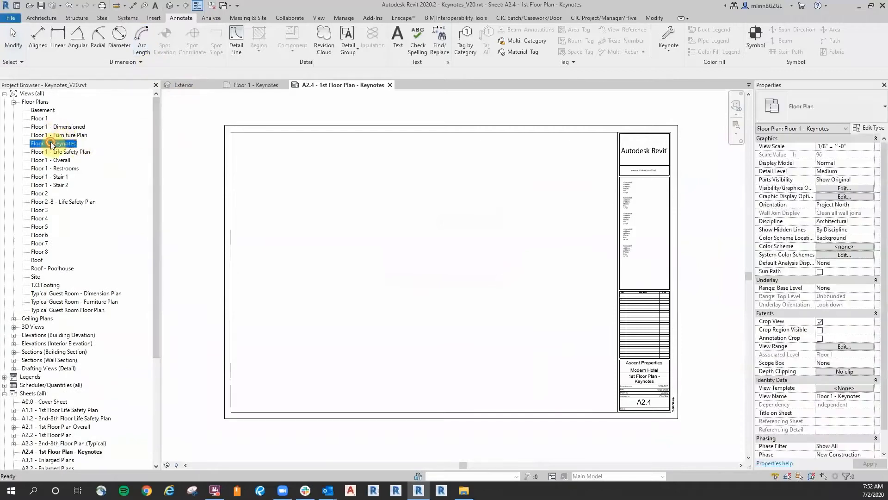
pyautogui.click(212, 5)
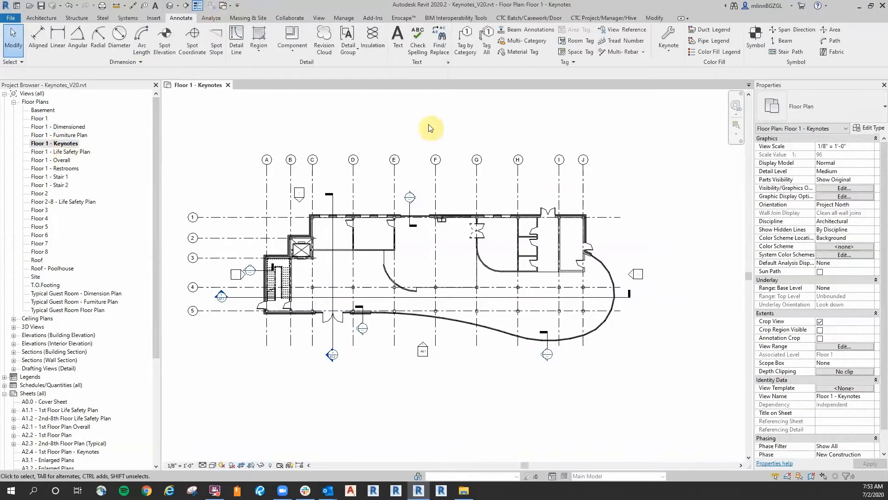
pyautogui.moveTo(462, 125); pyautogui.dragTo(482, 146, button='middle')
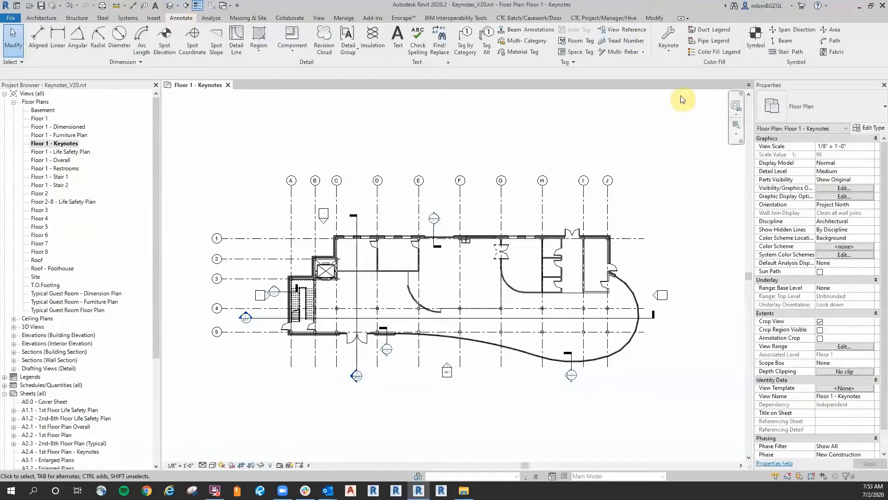
# Place an element keynote with a free-end leader on the interior partition wall near grid E.
pyautogui.click(669, 46)
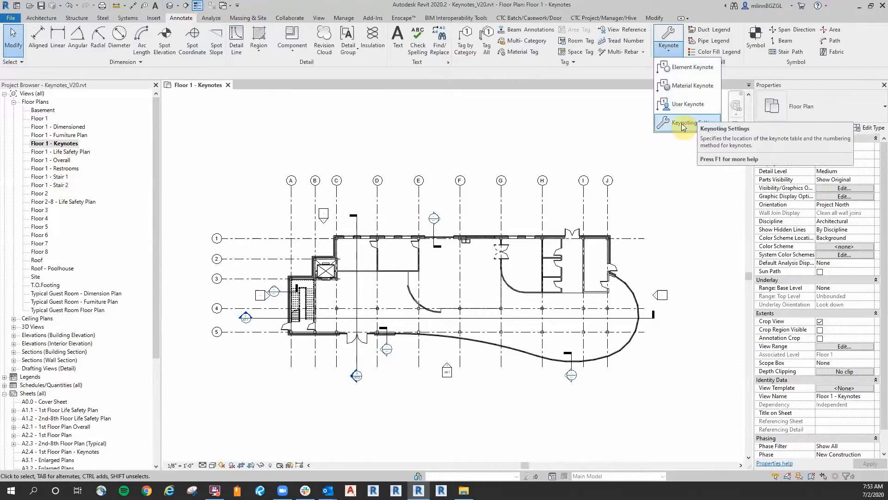
pyautogui.click(686, 68)
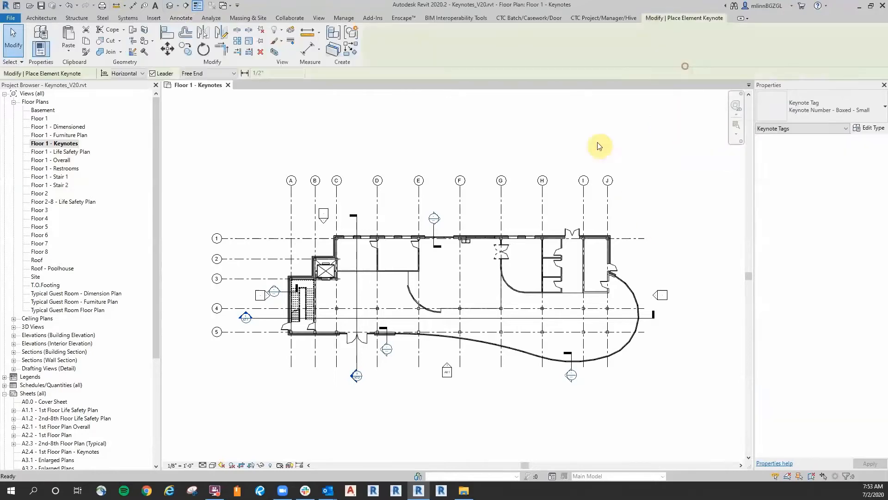
pyautogui.scroll(10, 430, 240)
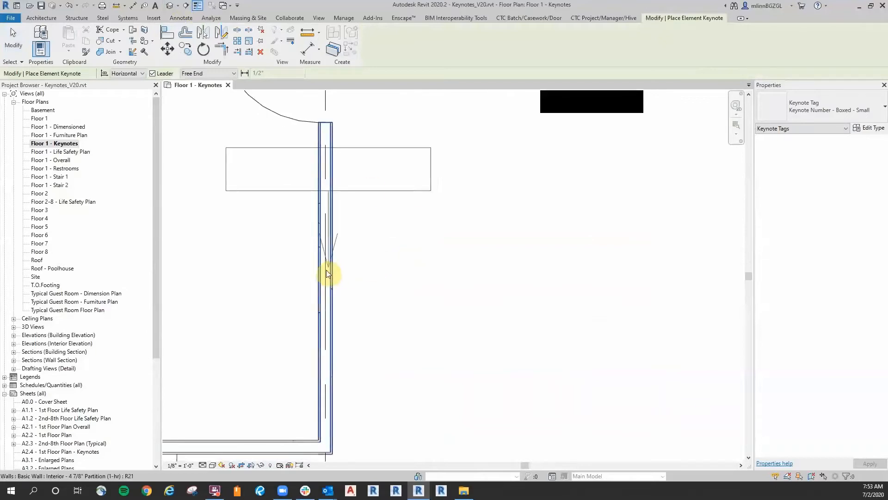
pyautogui.click(329, 272)
pyautogui.click(413, 204)
pyautogui.click(465, 207)
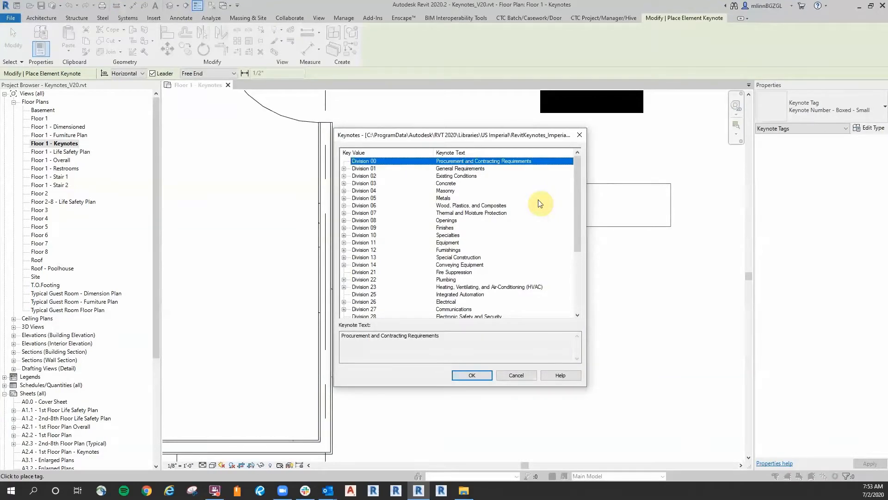
# Assign keynote 09 29 00.D1, 5/8" Gypsum Wallboard, from Division 09 Gypsum Board to the wall tag and end the keynote command.
pyautogui.click(349, 229)
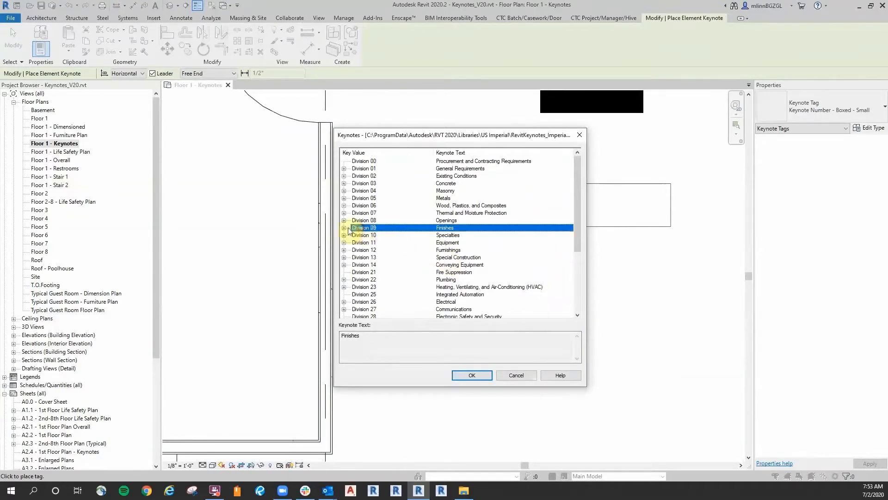
pyautogui.click(346, 228)
pyautogui.click(376, 229)
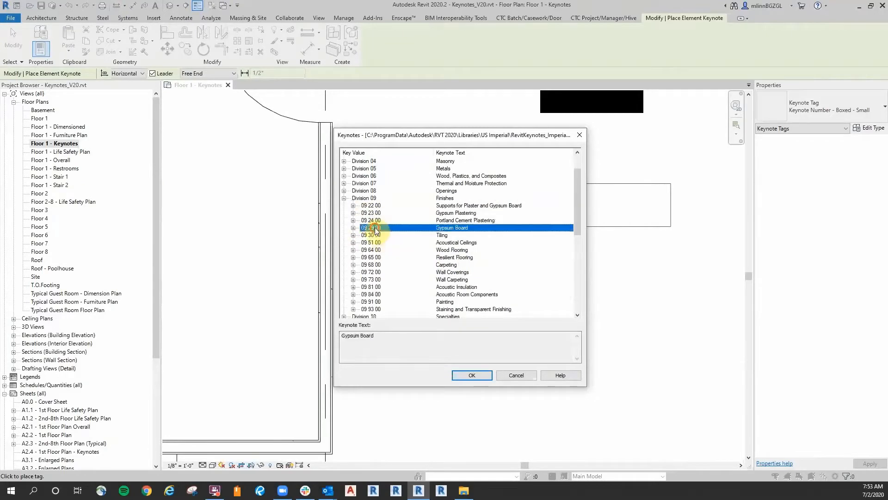
pyautogui.click(353, 228)
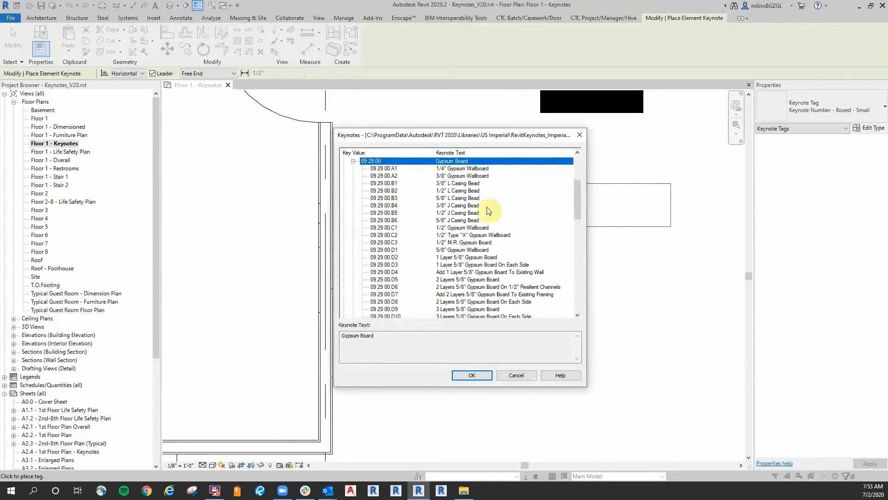
pyautogui.click(470, 251)
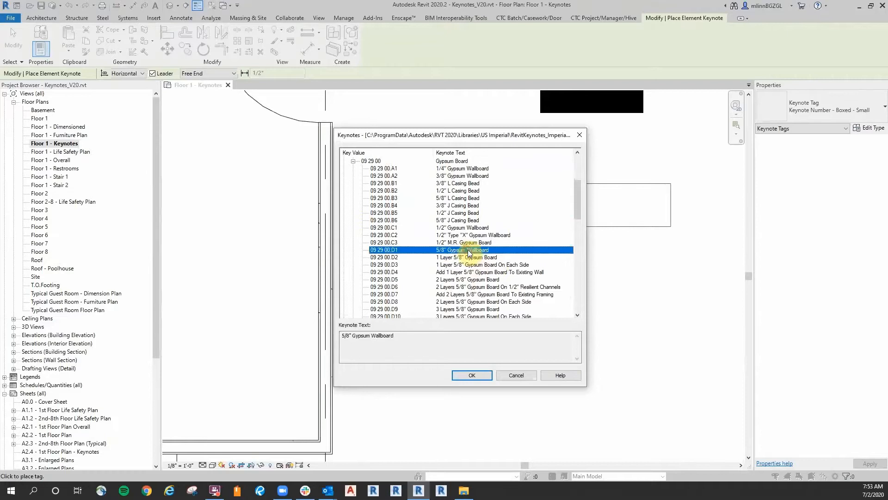
pyautogui.click(471, 374)
pyautogui.scroll(-3, 470, 250)
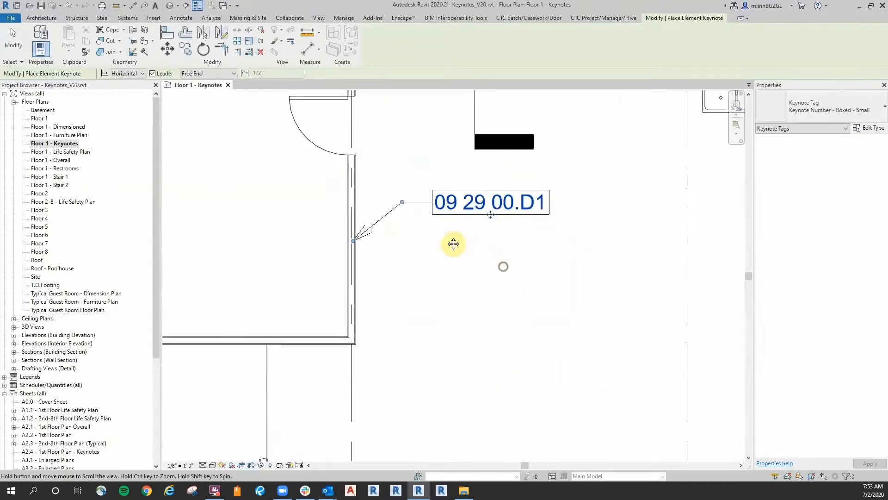
pyautogui.press('Escape')
pyautogui.press('Escape')
pyautogui.scroll(-4, 430, 227)
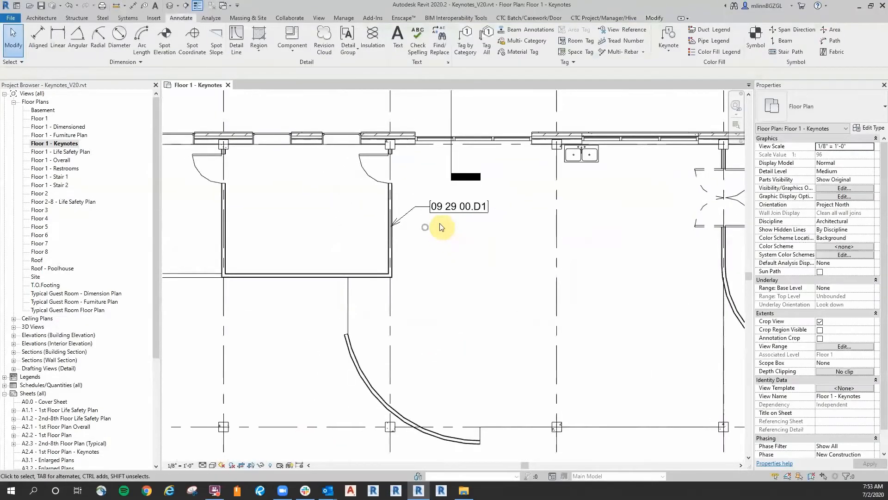
# Place an element keynote on the elevator, with its leader running to a tag below the shaft.
pyautogui.moveTo(448, 254); pyautogui.dragTo(532, 232, button='middle')
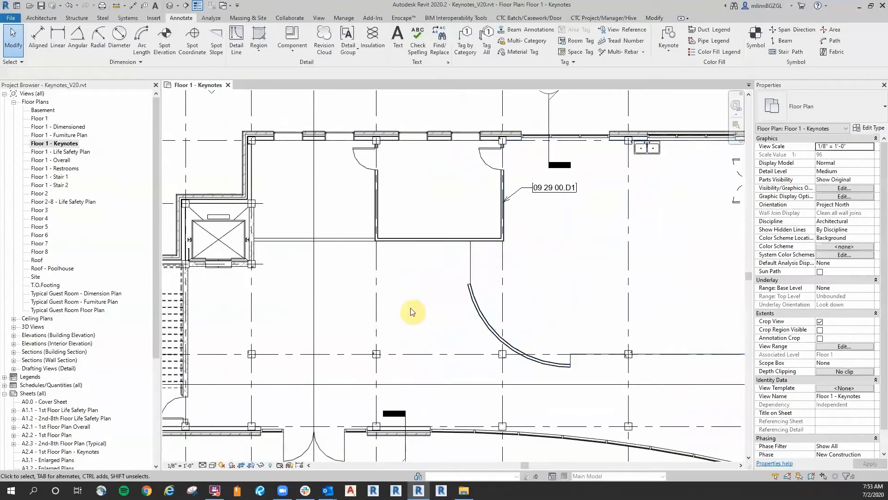
pyautogui.moveTo(417, 297); pyautogui.dragTo(475, 296, button='middle')
pyautogui.scroll(5, 291, 286)
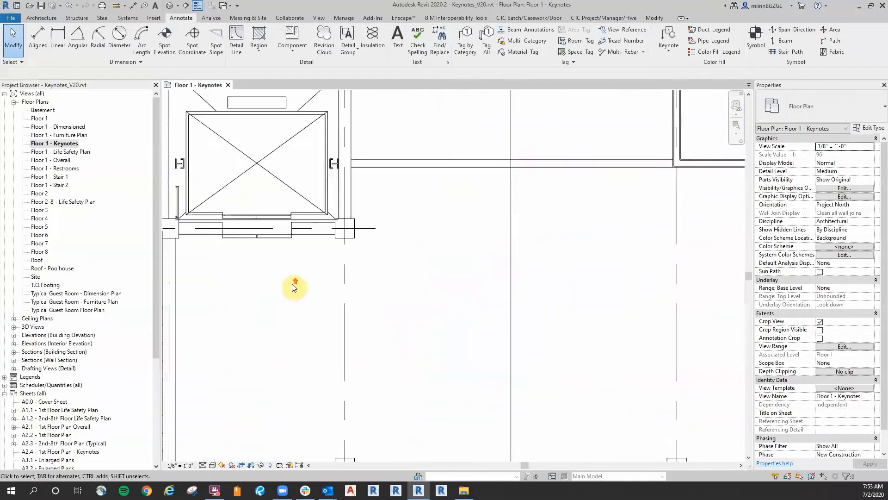
pyautogui.click(669, 42)
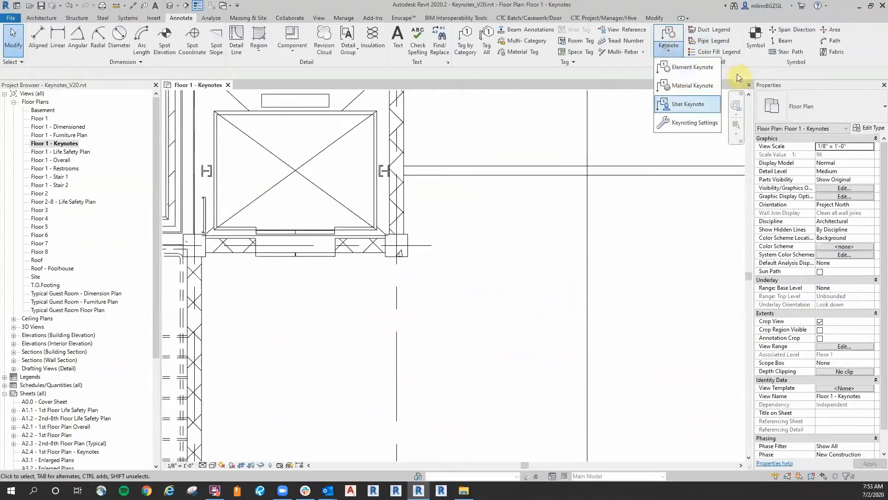
pyautogui.click(680, 68)
pyautogui.click(288, 199)
pyautogui.click(366, 327)
pyautogui.click(426, 326)
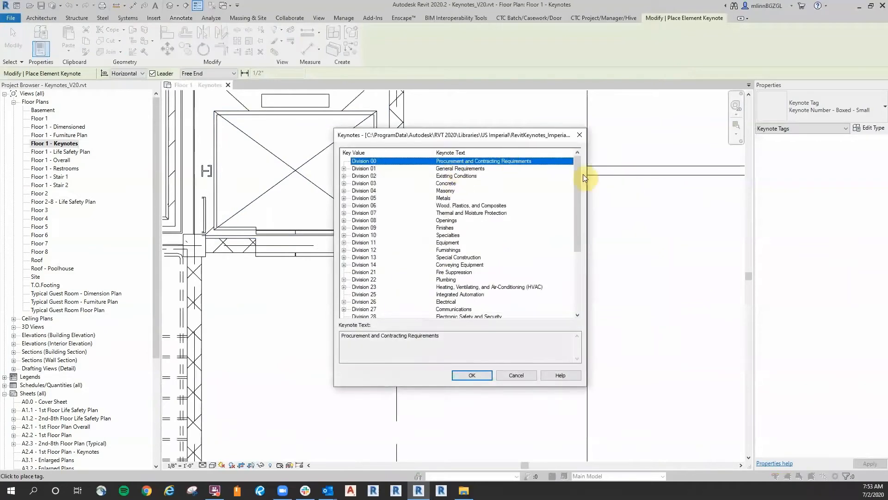
# Assign keynote 14 24 00.A1, Hydraulic Elevator, from Division 14 Conveying Equipment to the elevator tag and end the keynote command.
pyautogui.moveTo(576, 177); pyautogui.dragTo(578, 199)
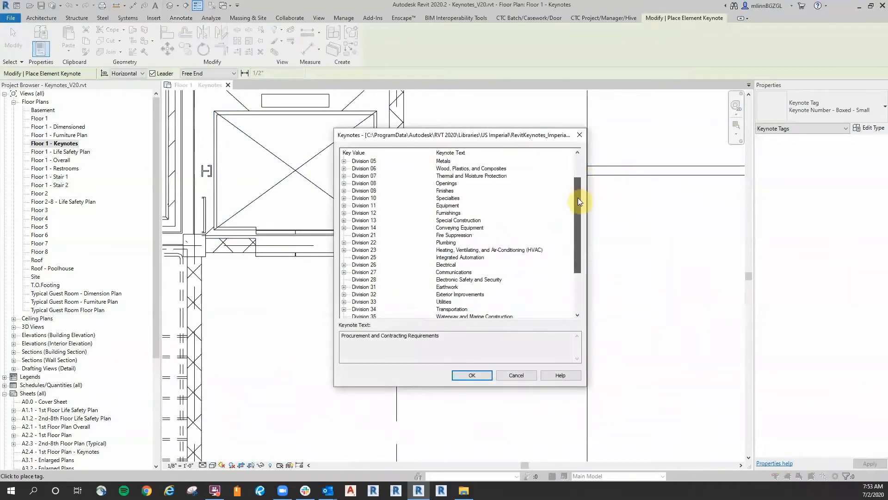
pyautogui.click(363, 228)
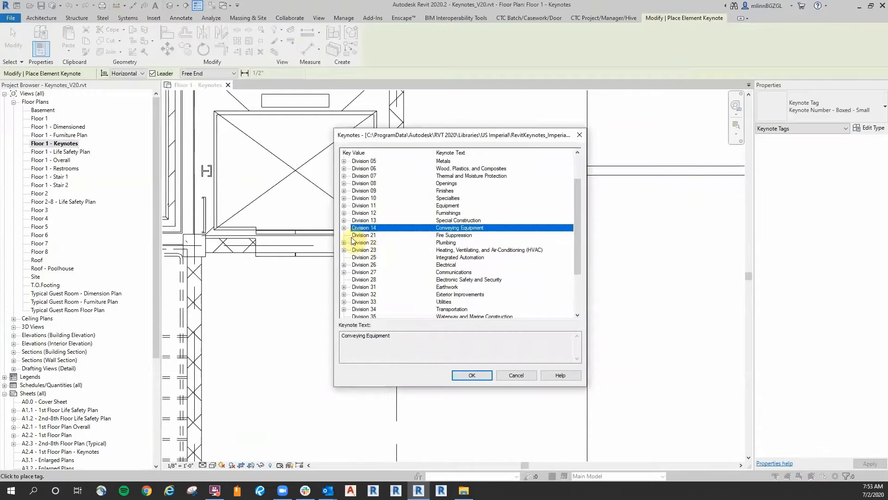
pyautogui.click(343, 228)
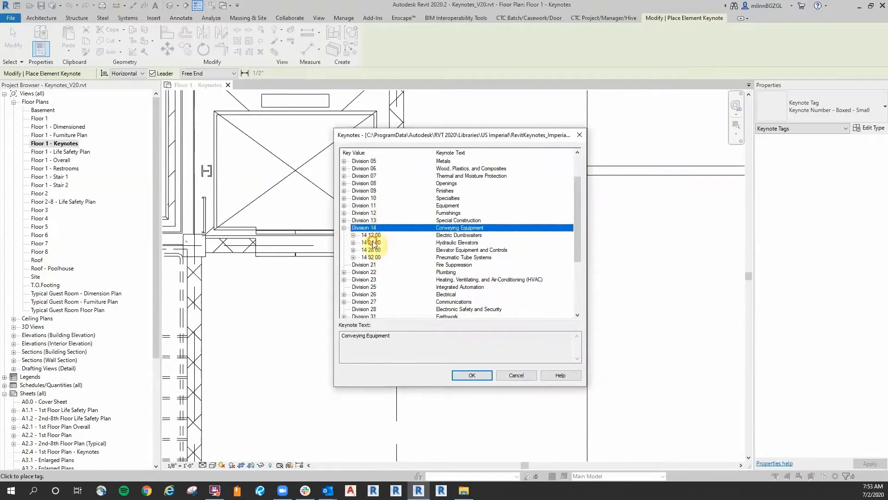
pyautogui.click(373, 242)
pyautogui.click(353, 242)
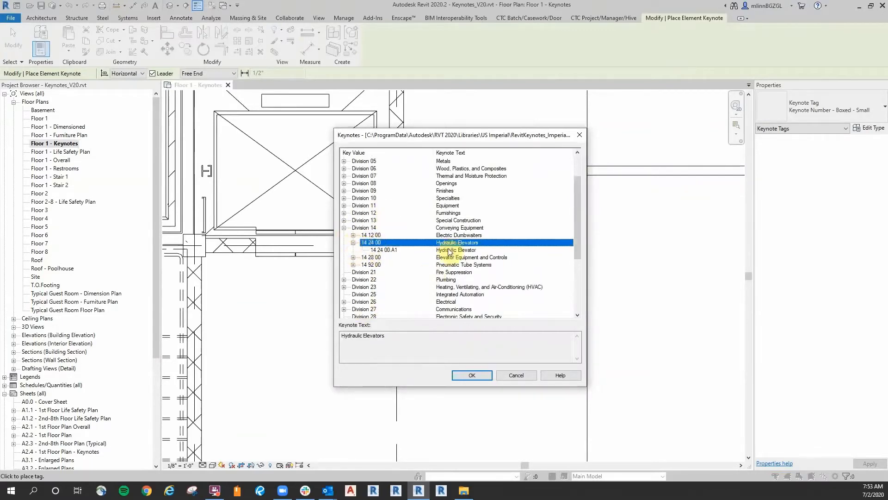
pyautogui.click(449, 250)
pyautogui.click(471, 375)
pyautogui.click(501, 327)
pyautogui.scroll(-2, 493, 238)
pyautogui.press('Escape')
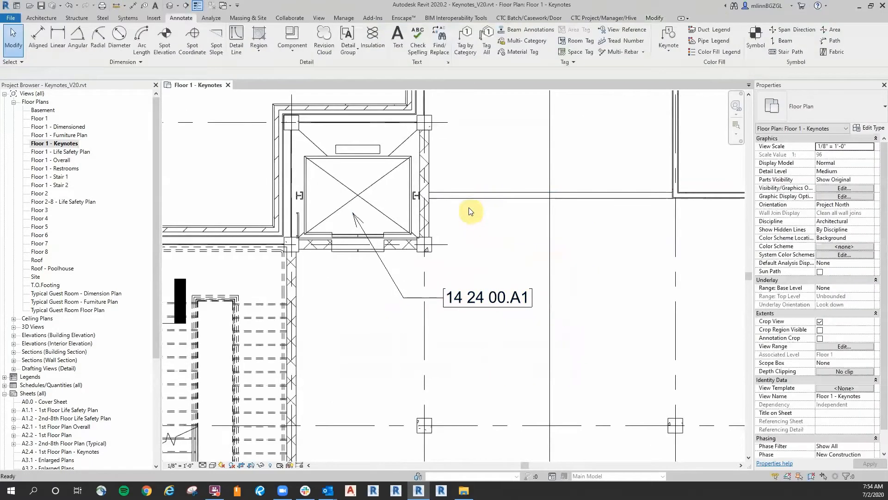
# Inspect the Keynote value in the type properties of the tagged interior partition wall near grid E.
pyautogui.scroll(-6, 483, 216)
pyautogui.moveTo(620, 215); pyautogui.dragTo(402, 288, button='middle')
pyautogui.scroll(3, 524, 223)
pyautogui.scroll(5, 523, 221)
pyautogui.scroll(-3, 425, 282)
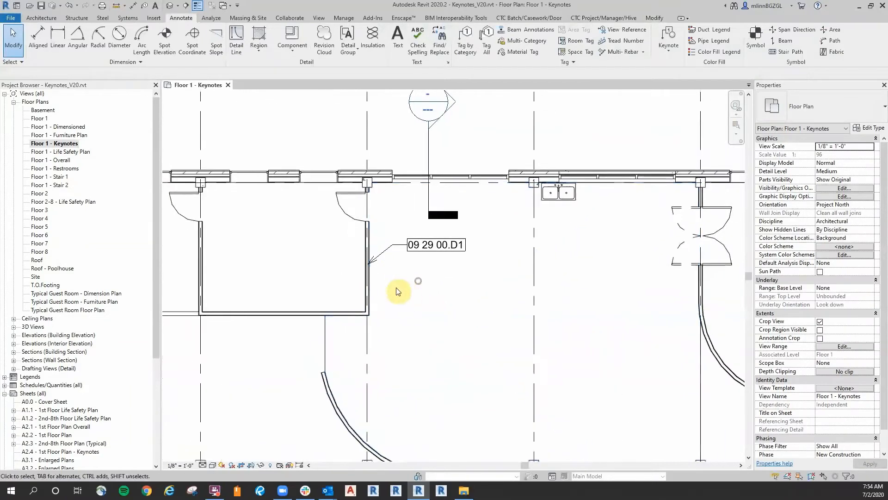
pyautogui.click(368, 280)
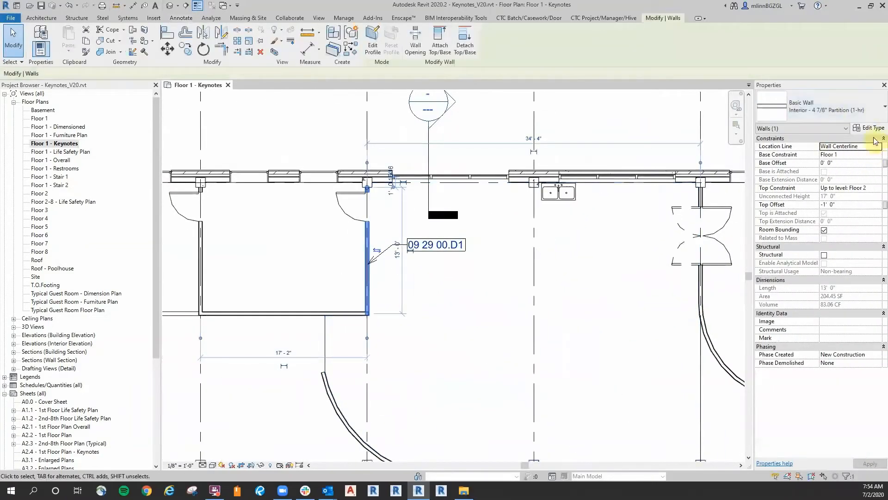
pyautogui.click(866, 128)
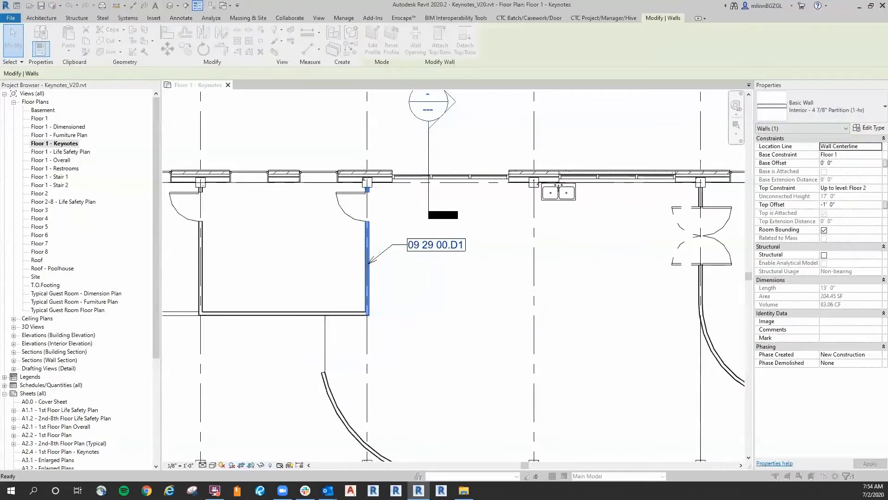
pyautogui.moveTo(509, 166); pyautogui.dragTo(355, 112)
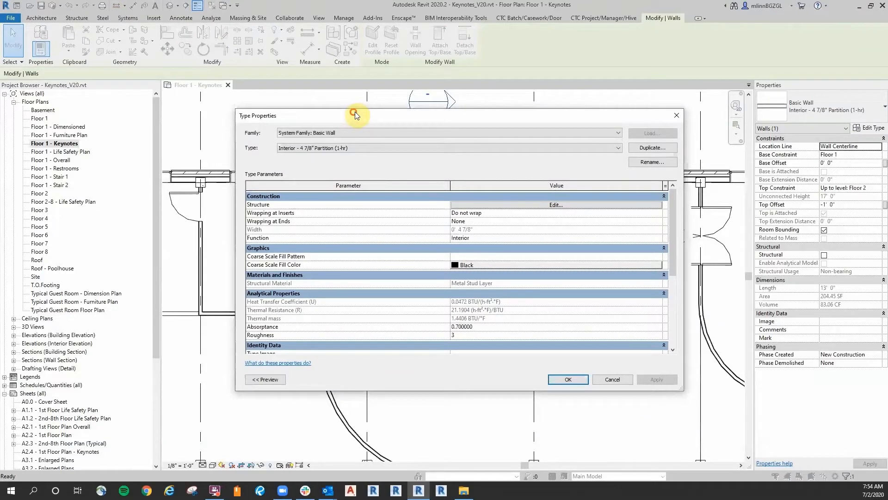
pyautogui.moveTo(354, 112); pyautogui.dragTo(356, 111)
pyautogui.moveTo(675, 206); pyautogui.dragTo(674, 273)
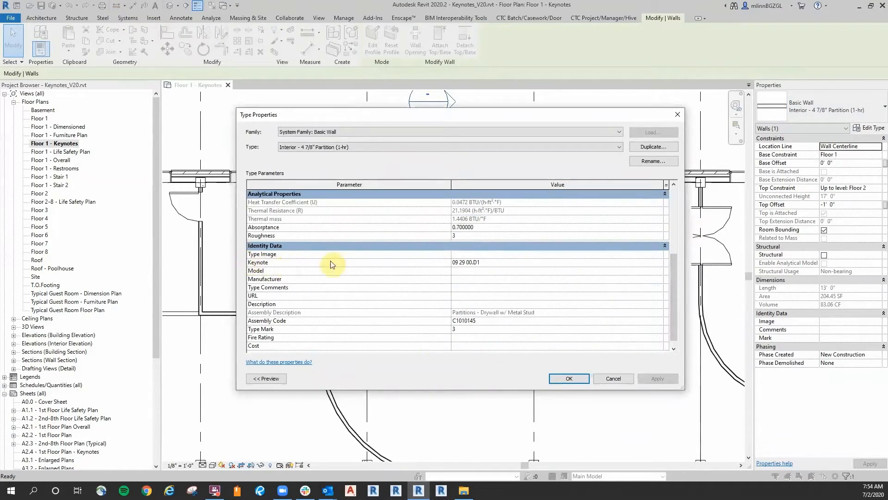
pyautogui.click(573, 379)
pyautogui.scroll(-5, 566, 286)
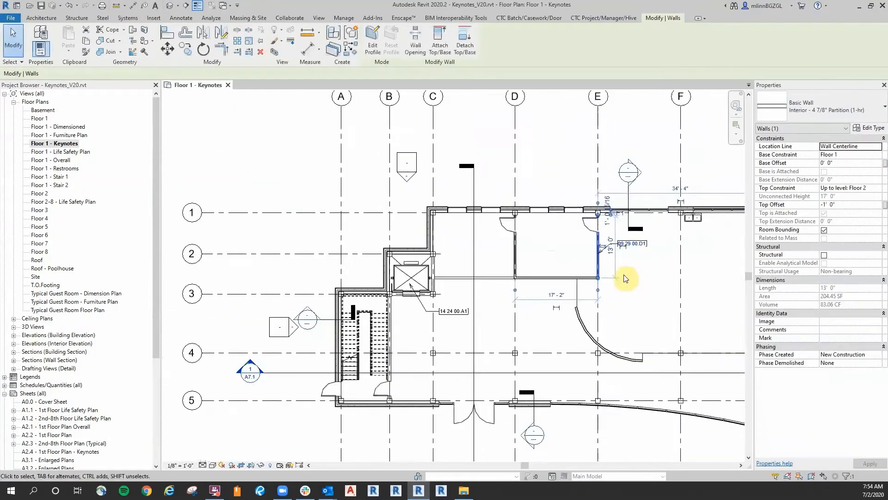
pyautogui.click(624, 278)
# Inspect the Keynote value in the elevator's type properties.
pyautogui.scroll(6, 487, 282)
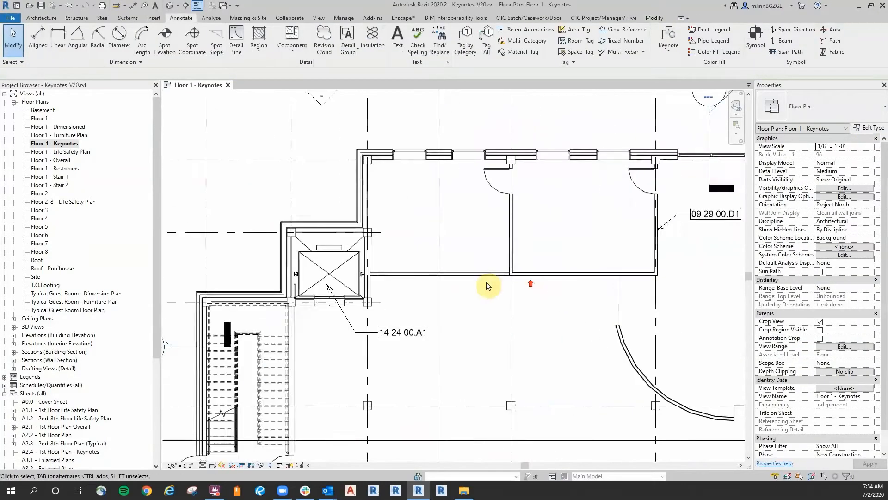
pyautogui.click(318, 281)
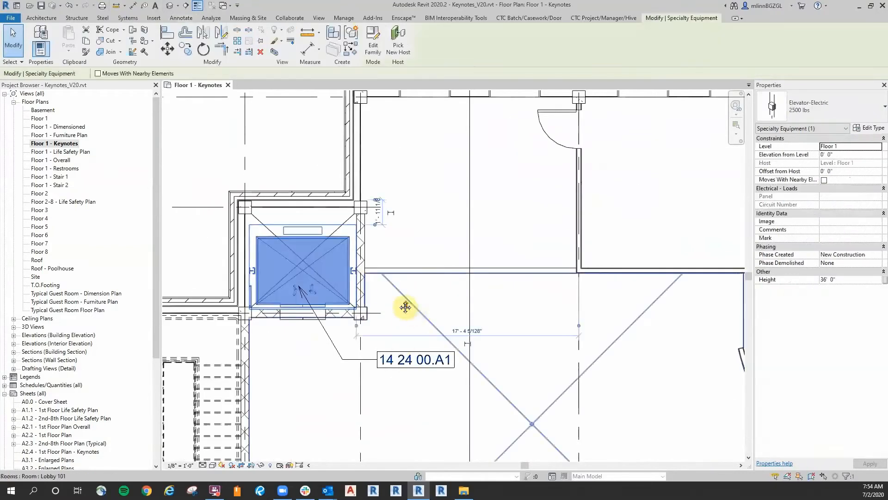
pyautogui.click(872, 129)
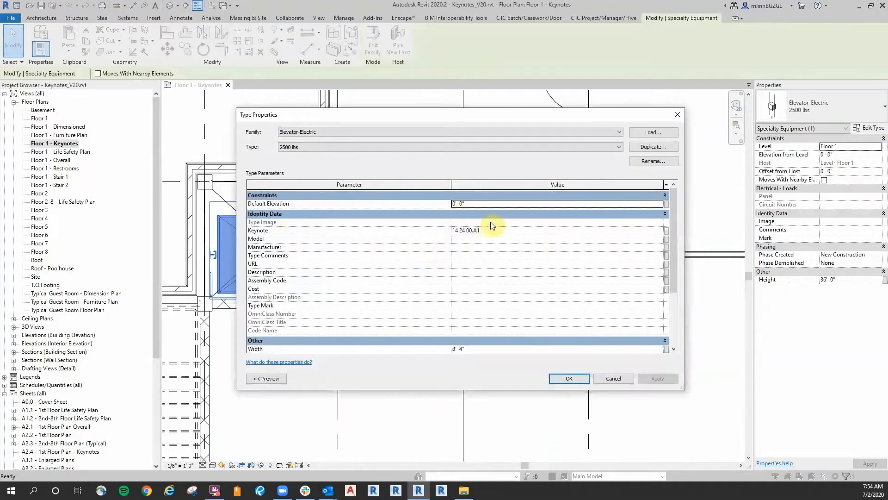
pyautogui.click(569, 378)
pyautogui.click(491, 155)
pyautogui.scroll(-3, 536, 224)
pyautogui.scroll(3, 312, 173)
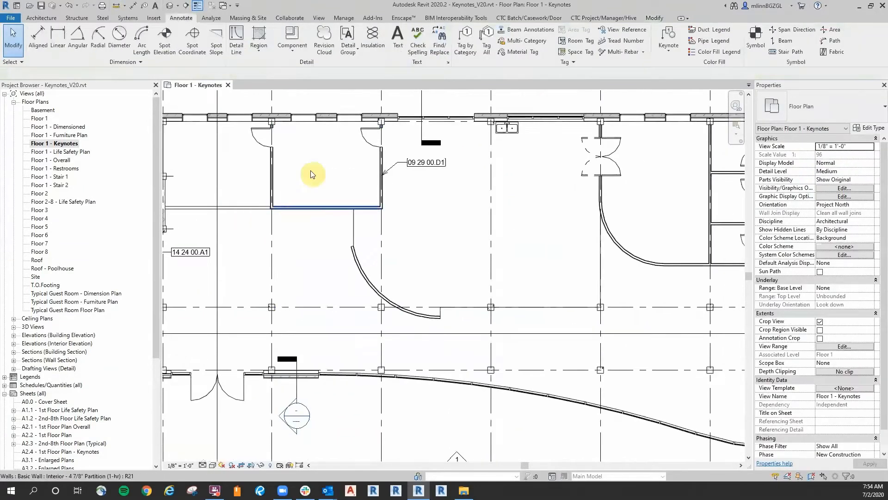
# Place an element keynote with a free-end leader on the curved wall near grid E.
pyautogui.click(669, 48)
pyautogui.click(681, 67)
pyautogui.scroll(6, 452, 275)
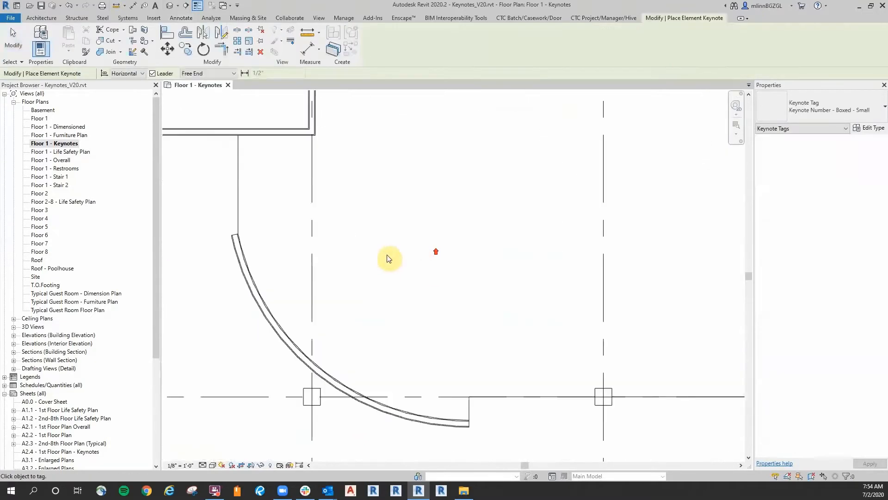
pyautogui.click(288, 322)
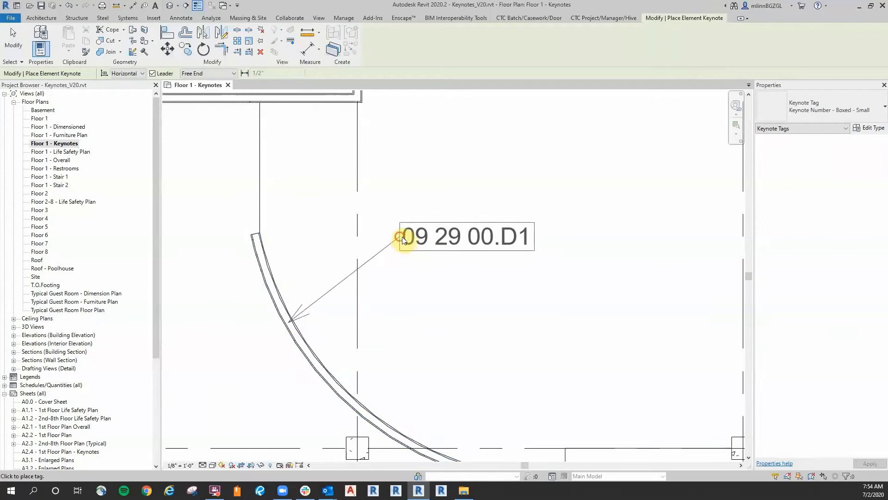
pyautogui.click(433, 213)
pyautogui.scroll(-3, 447, 174)
pyautogui.moveTo(480, 163); pyautogui.dragTo(408, 261, button='middle')
pyautogui.scroll(1, 410, 263)
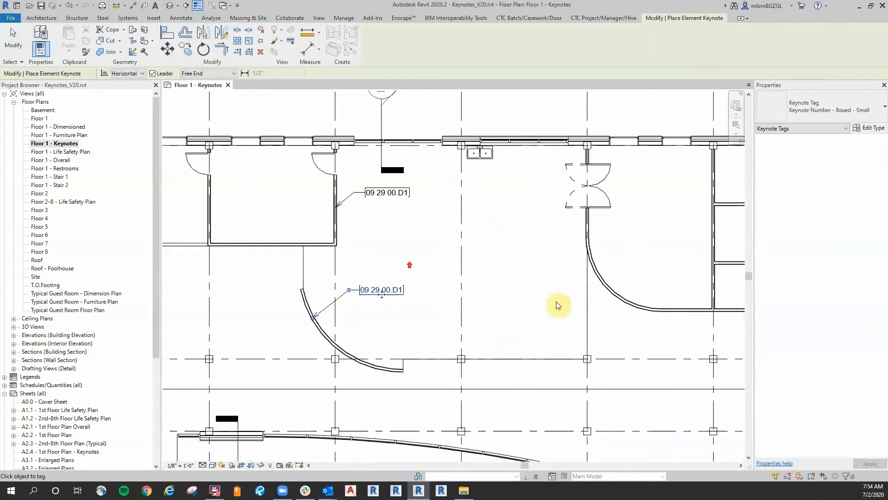
# Place an element keynote on the curved wall below the double doors and end the keynote command.
pyautogui.scroll(4, 604, 257)
pyautogui.click(468, 303)
pyautogui.scroll(1, 481, 274)
pyautogui.click(497, 241)
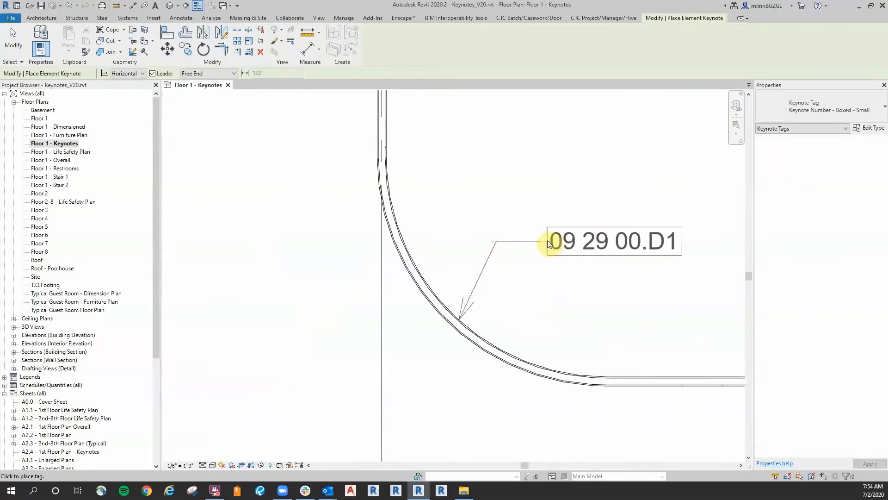
pyautogui.click(547, 240)
pyautogui.scroll(-3, 536, 171)
pyautogui.scroll(-3, 538, 171)
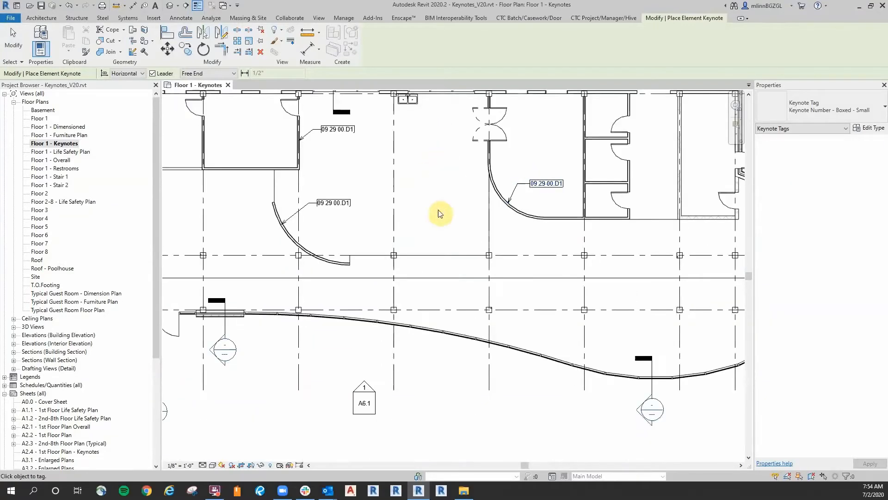
pyautogui.press('Escape')
pyautogui.press('Escape')
# Place a material keynote on the outer layer of the partition wall near grid E, with its tag aligned below the element keynote.
pyautogui.scroll(1, 461, 183)
pyautogui.scroll(3, 463, 252)
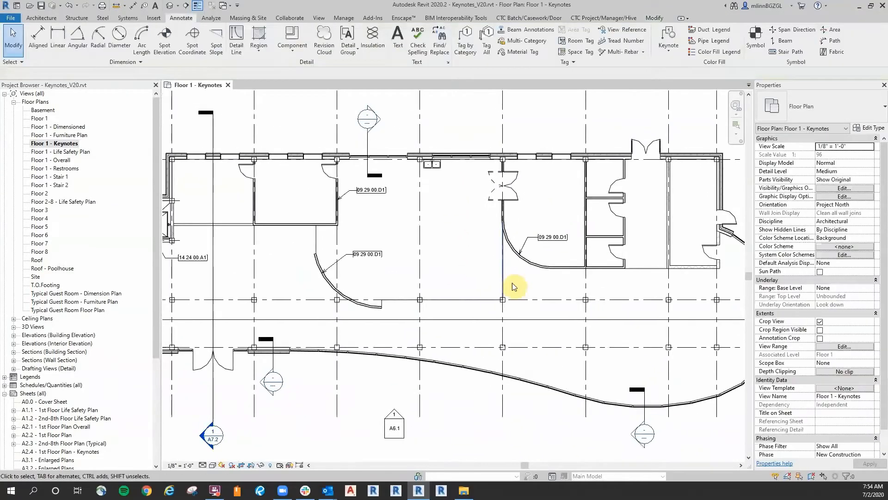
pyautogui.scroll(-3, 462, 250)
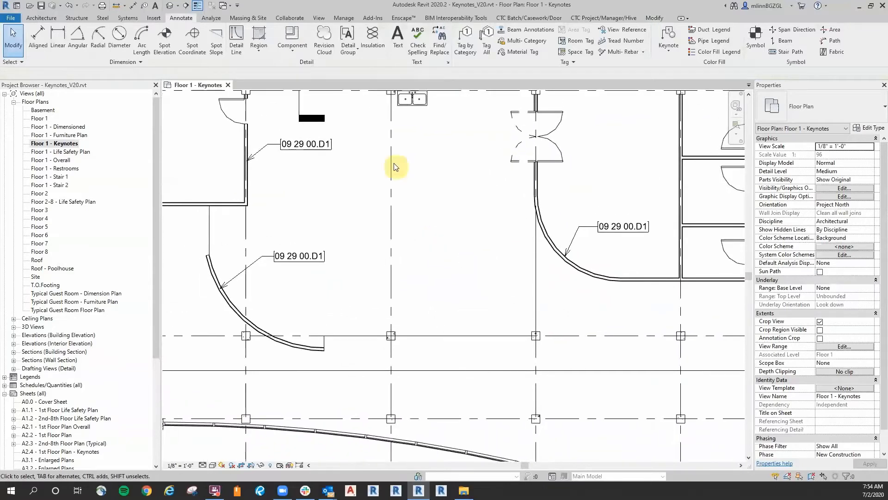
pyautogui.scroll(4, 343, 221)
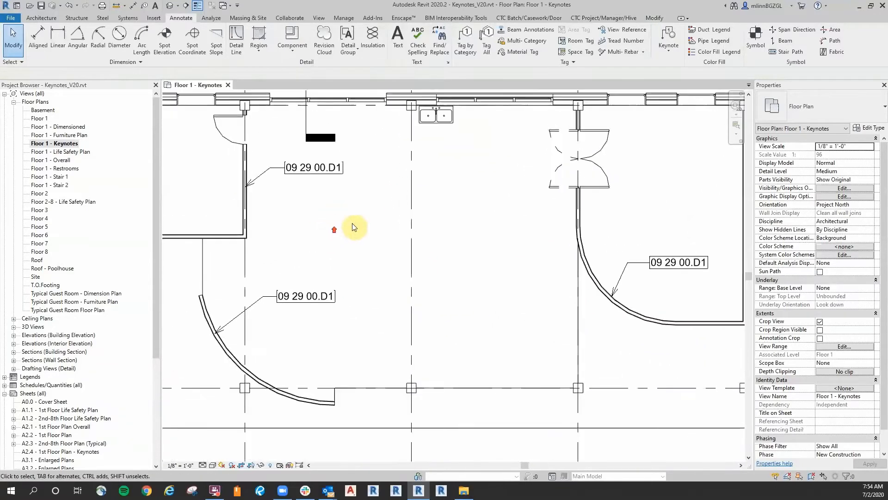
pyautogui.click(671, 48)
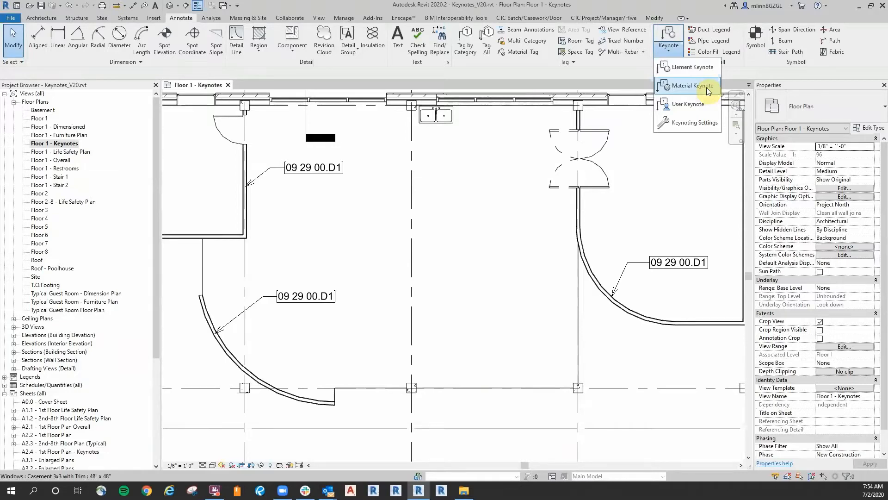
pyautogui.click(680, 89)
pyautogui.scroll(5, 329, 214)
pyautogui.scroll(4, 381, 270)
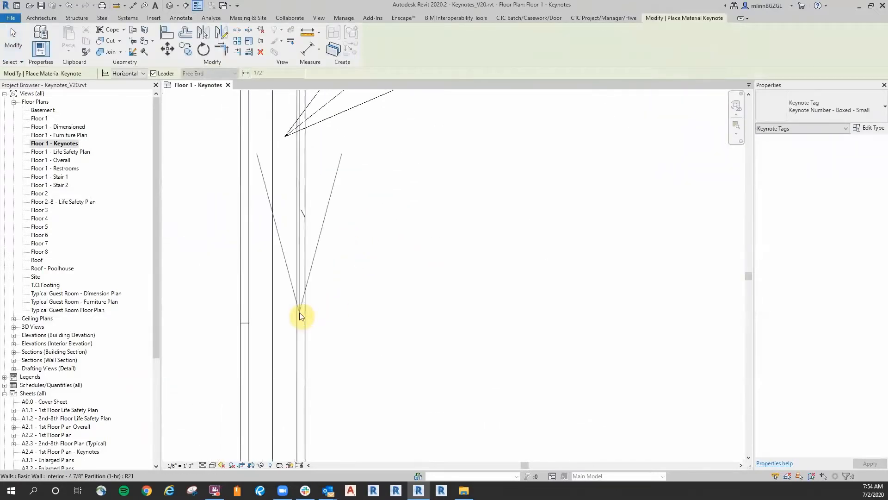
pyautogui.scroll(-5, 301, 317)
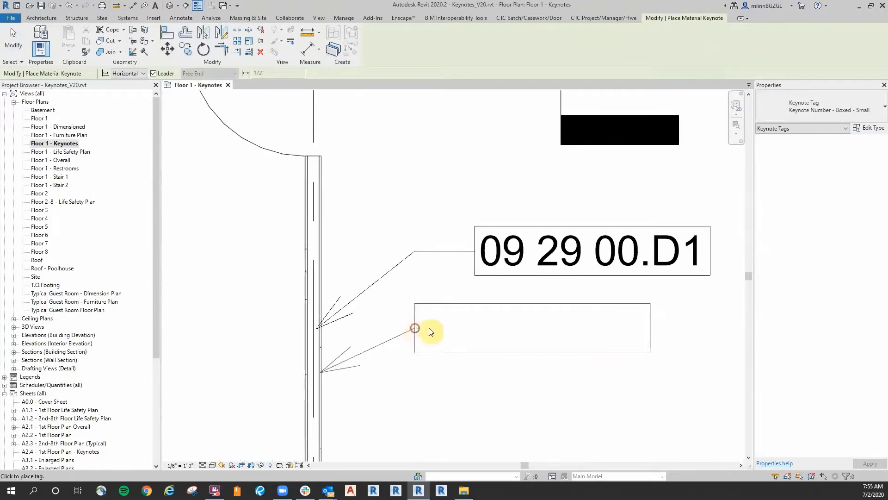
pyautogui.click(471, 332)
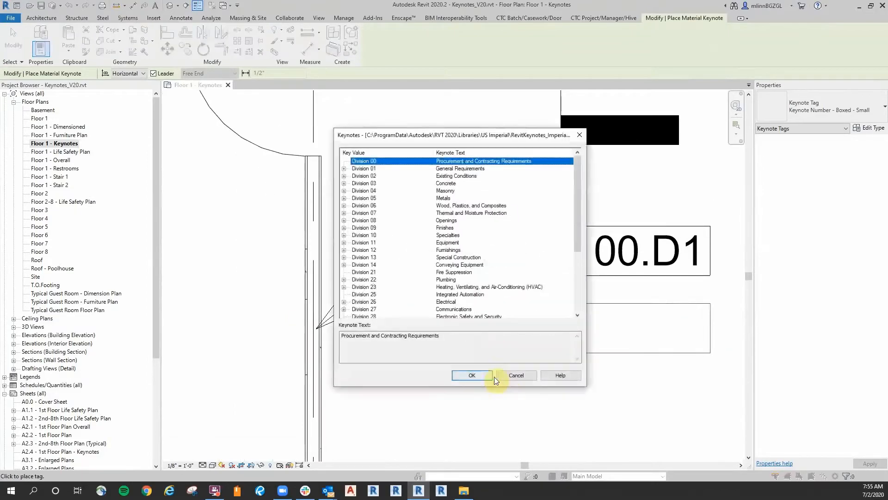
# Assign keynote 09 29 00.D1, 5/8" Gypsum Wallboard, from Division 09 Gypsum Board to the material tag and end the keynote command.
pyautogui.click(346, 228)
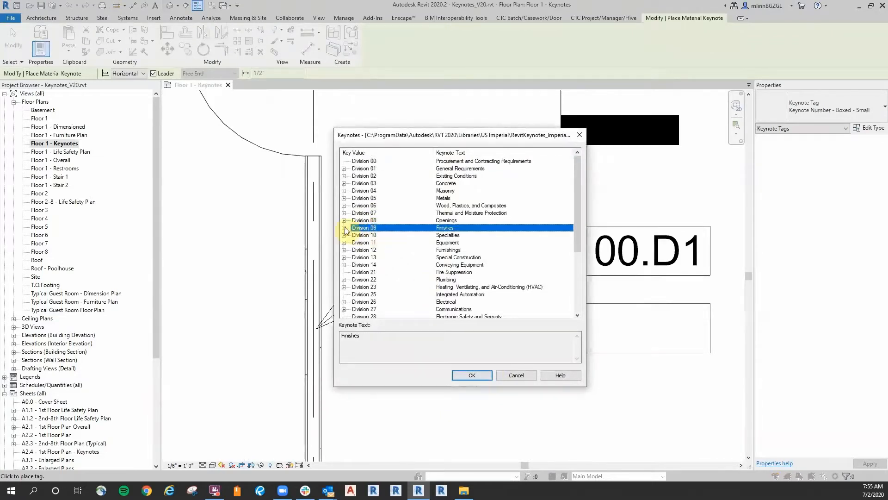
pyautogui.click(344, 228)
pyautogui.click(375, 229)
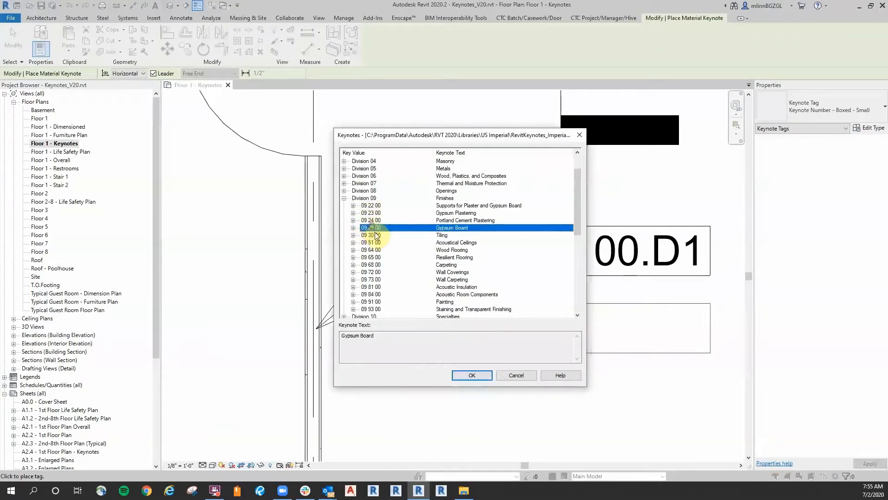
pyautogui.click(353, 227)
pyautogui.click(453, 251)
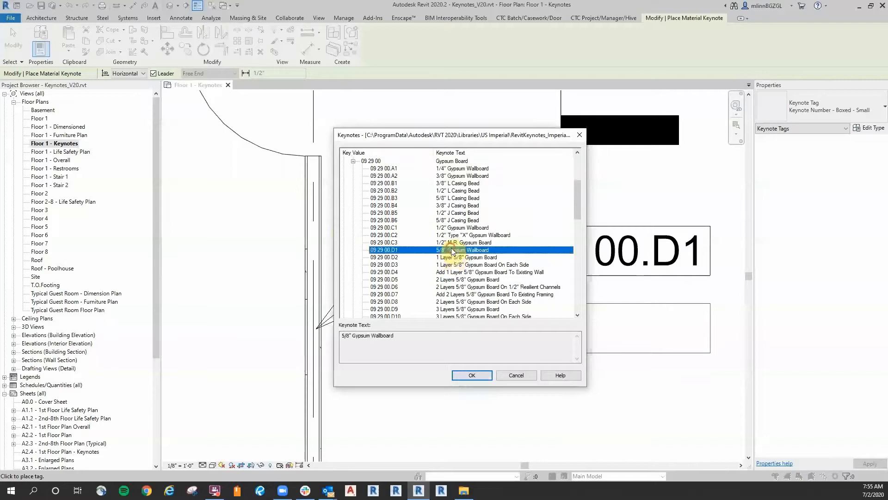
pyautogui.click(475, 376)
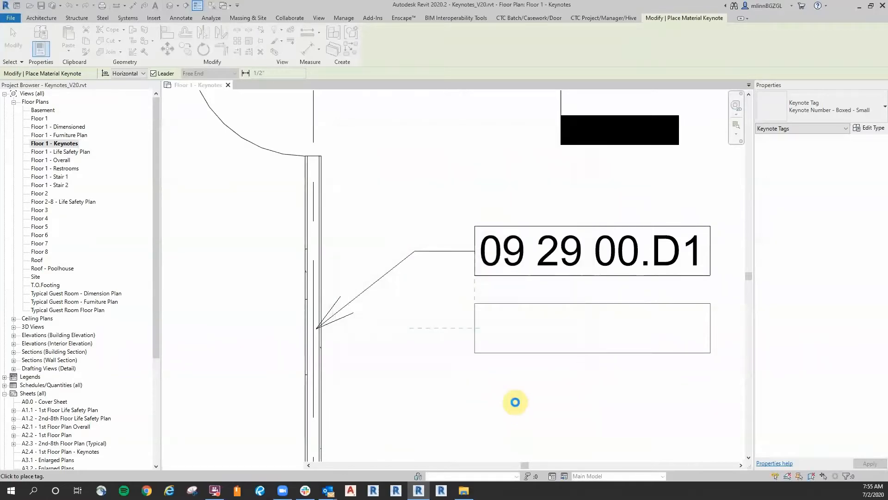
pyautogui.click(515, 400)
pyautogui.scroll(-4, 509, 375)
pyautogui.moveTo(509, 375); pyautogui.dragTo(412, 222, button='middle')
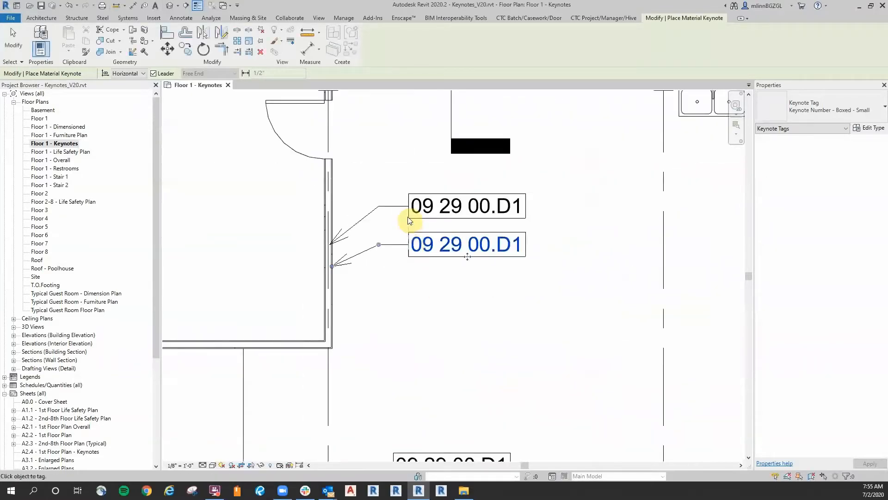
pyautogui.press('Escape')
pyautogui.press('Escape')
# Shift the material keynote tag and its leader end slightly farther down along the partition wall.
pyautogui.scroll(2, 431, 280)
pyautogui.click(505, 269)
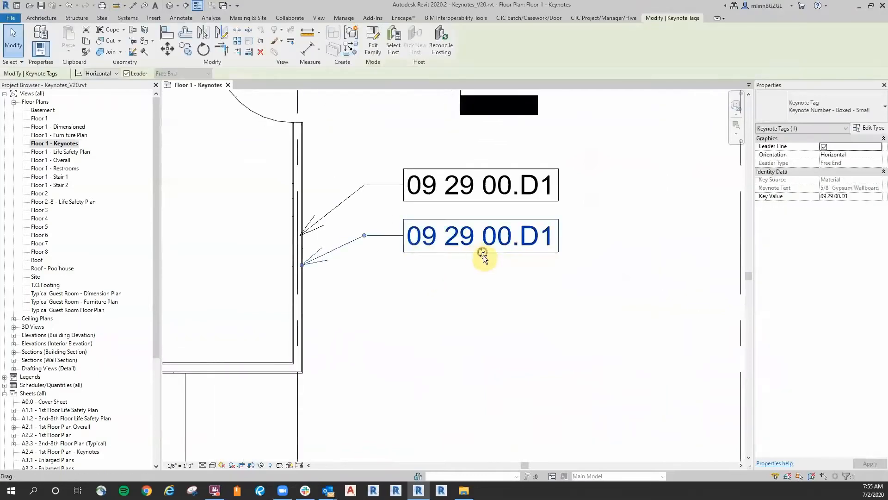
pyautogui.scroll(3, 289, 285)
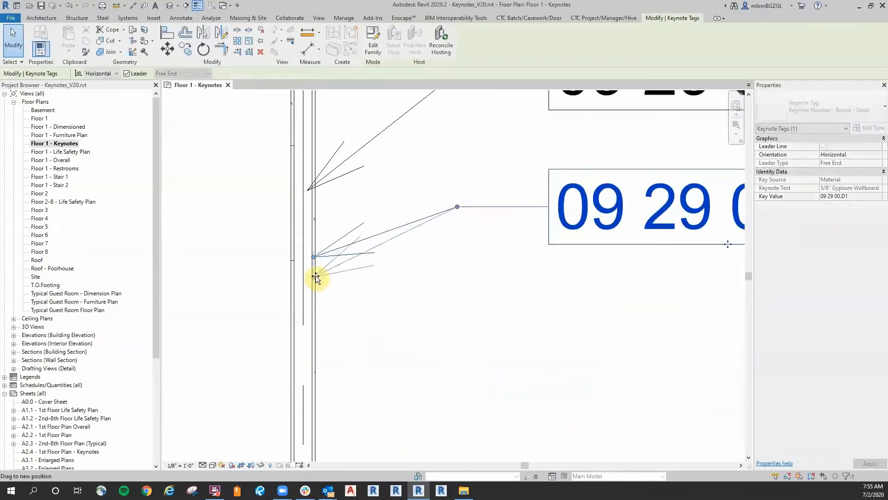
pyautogui.click(408, 323)
pyautogui.scroll(-3, 416, 319)
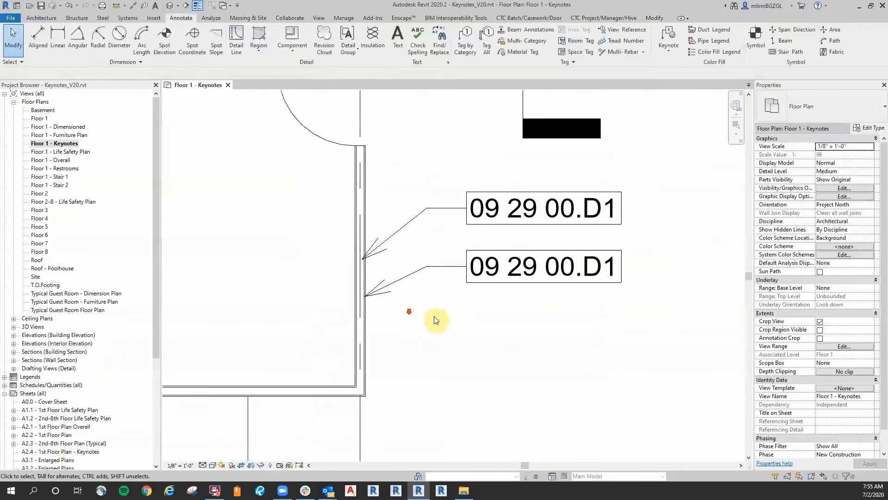
# Place a material keynote on the core layer of the same partition wall, with its tag aligned below the other two.
pyautogui.click(670, 52)
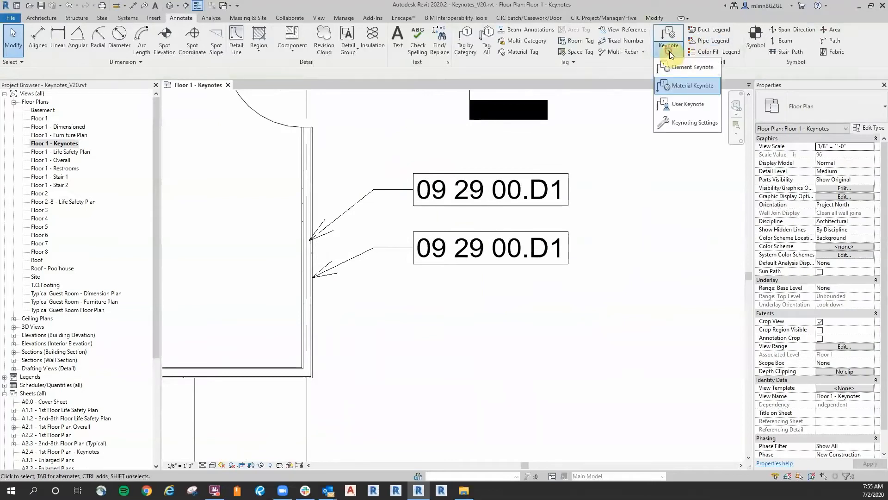
pyautogui.click(690, 85)
pyautogui.scroll(5, 369, 299)
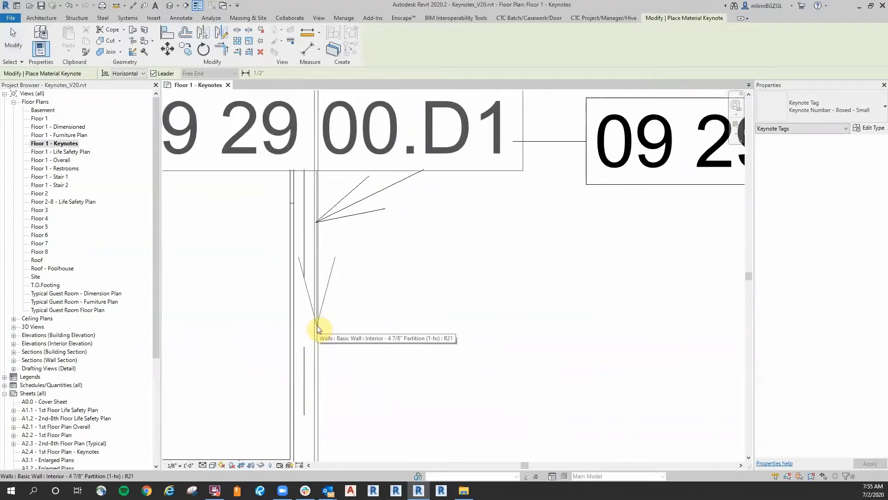
pyautogui.scroll(-1, 319, 328)
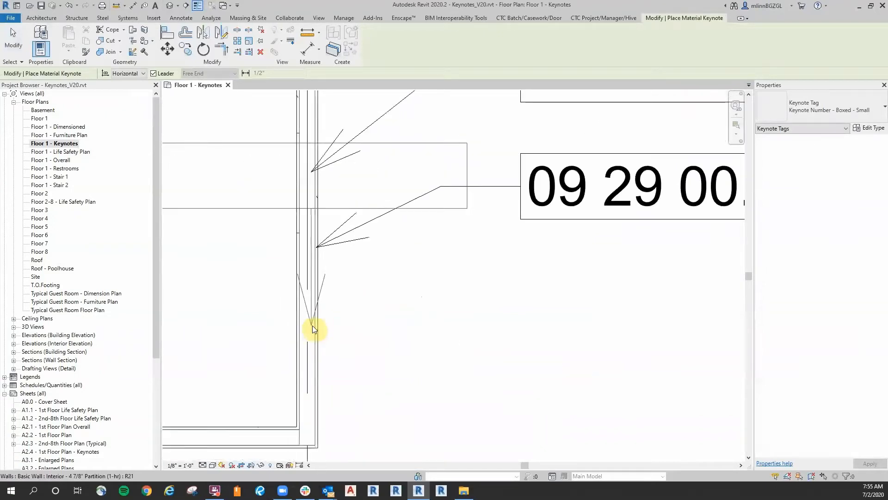
pyautogui.click(308, 327)
pyautogui.click(442, 279)
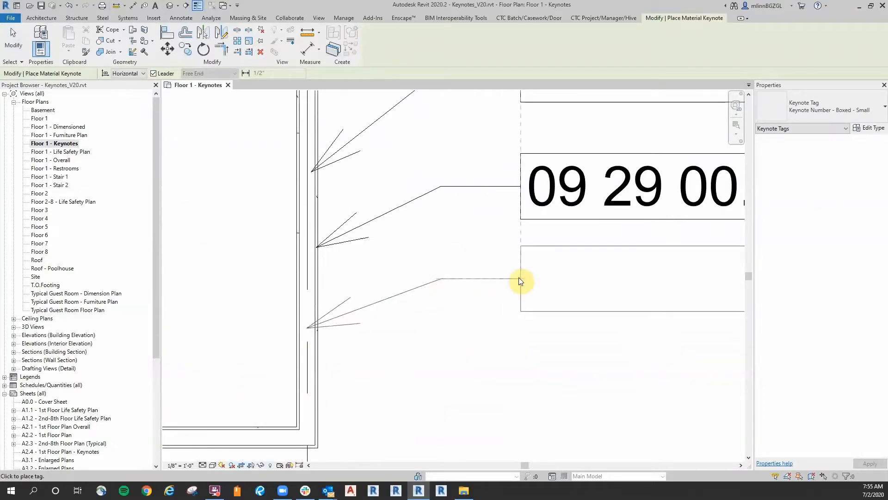
pyautogui.click(519, 280)
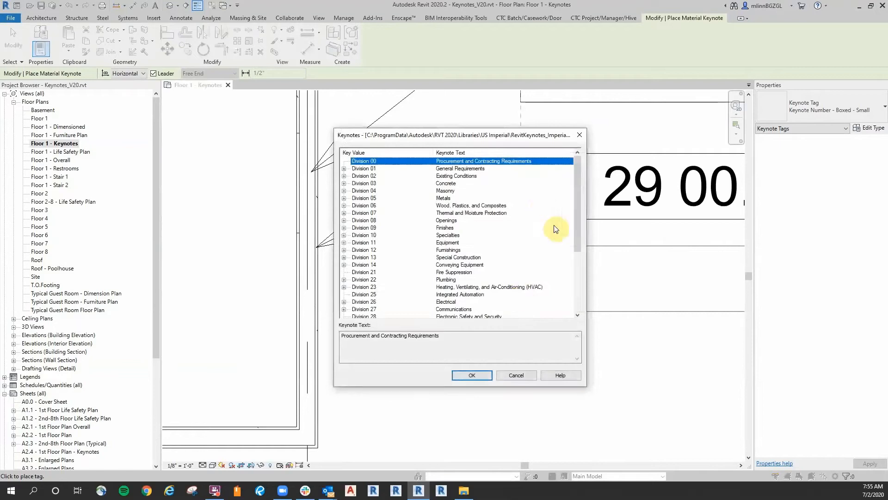
# Assign keynote 09 22 16, Non-Structural Metal Framing, from Division 09 to the core layer's material tag and end the keynote command.
pyautogui.click(372, 228)
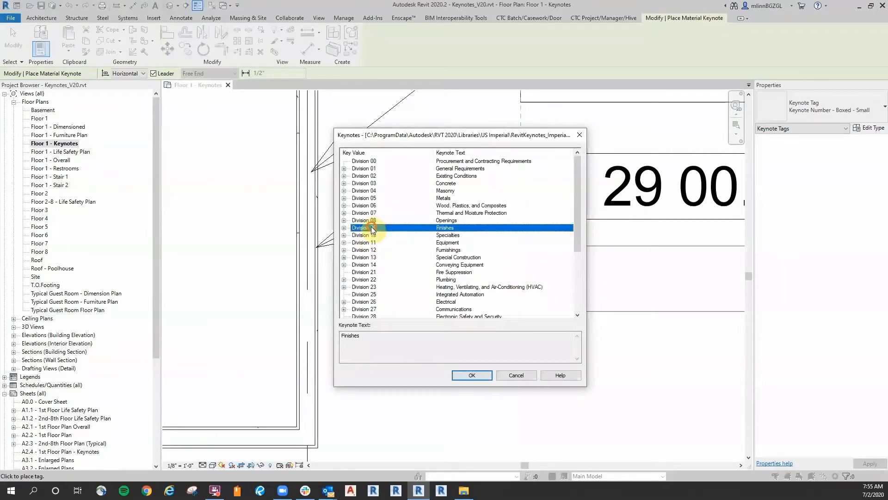
pyautogui.click(344, 227)
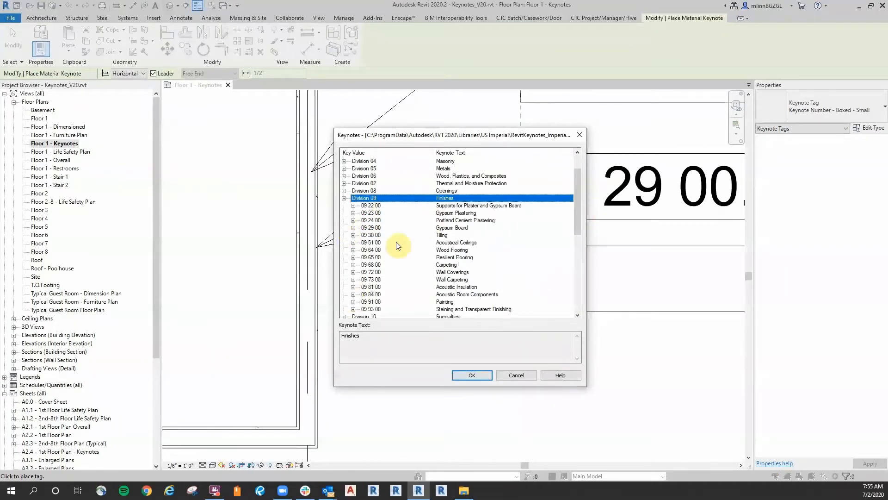
pyautogui.click(371, 205)
pyautogui.click(354, 205)
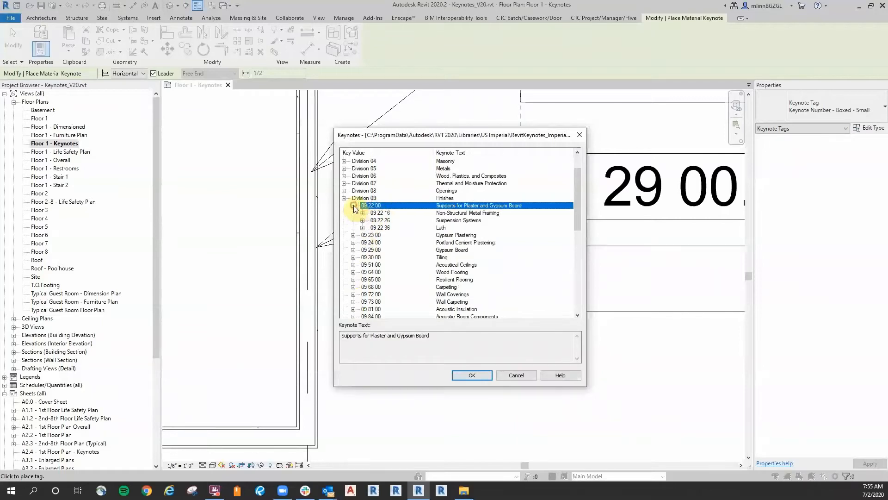
pyautogui.click(472, 213)
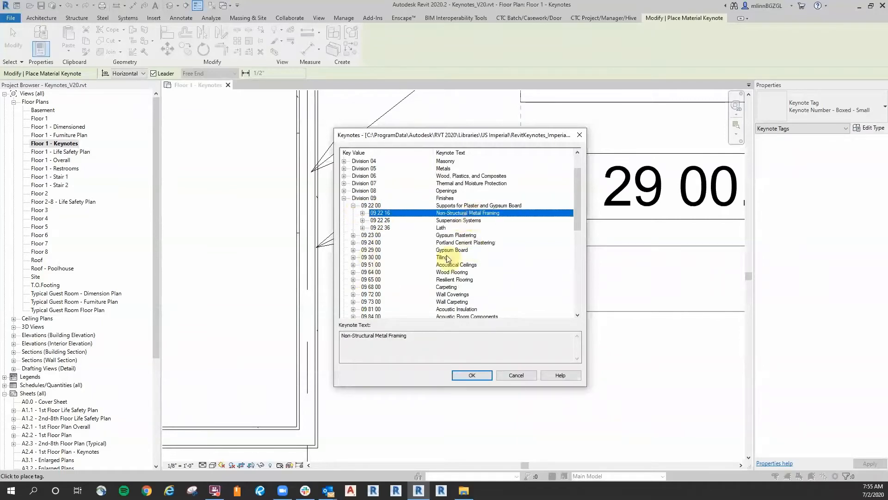
pyautogui.click(474, 374)
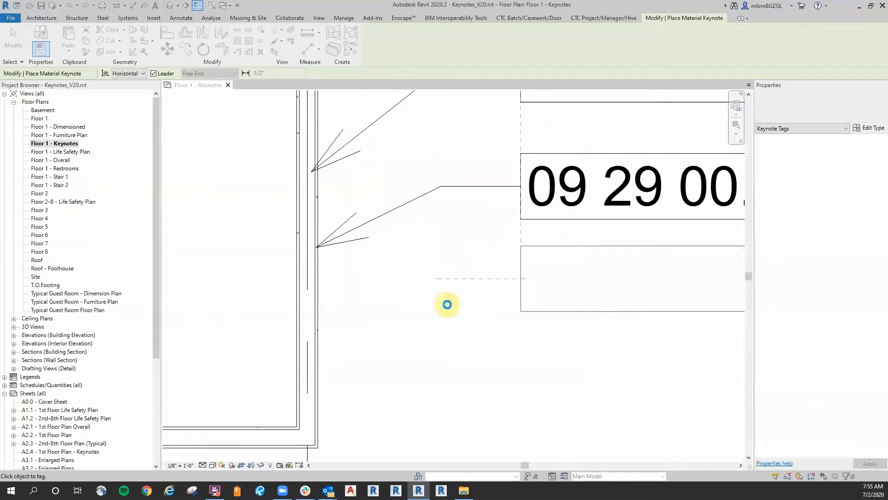
pyautogui.click(448, 303)
pyautogui.scroll(-4, 448, 303)
pyautogui.press('Escape')
pyautogui.scroll(5, 450, 289)
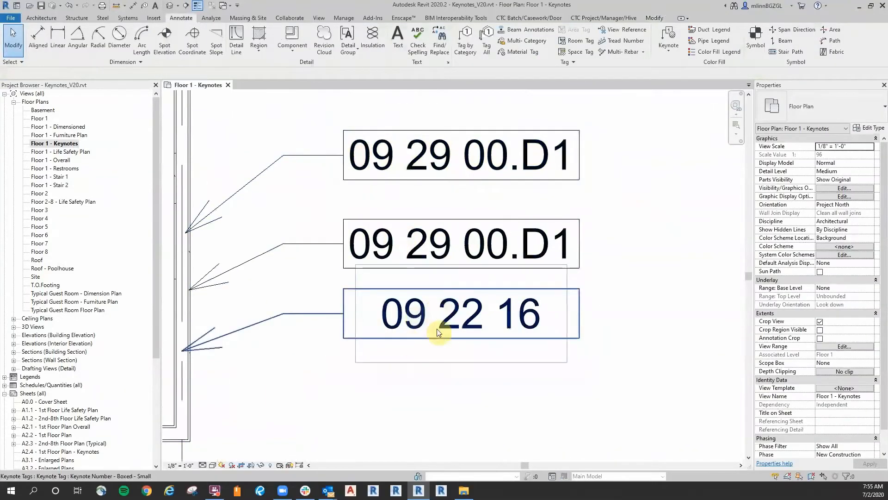
# Check the keynote assigned in the type properties of the keynoted partition wall.
pyautogui.scroll(-3, 640, 262)
pyautogui.moveTo(636, 258); pyautogui.dragTo(616, 259, button='middle')
pyautogui.click(322, 187)
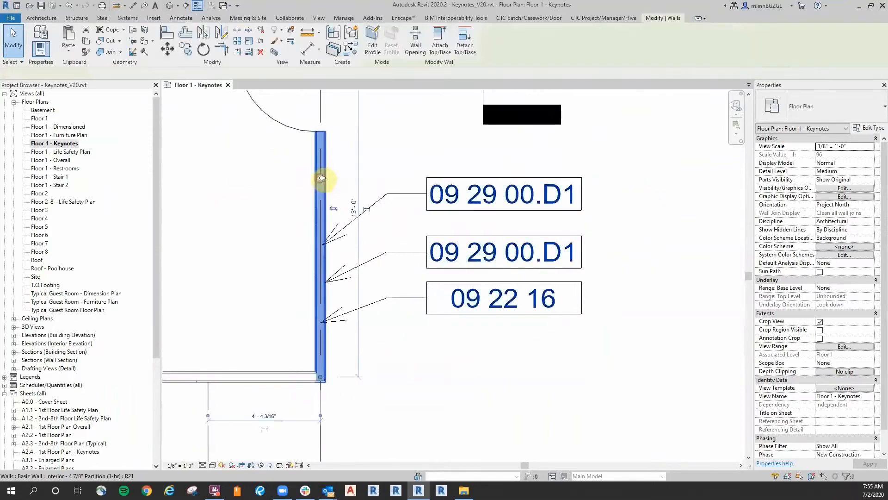
pyautogui.click(871, 128)
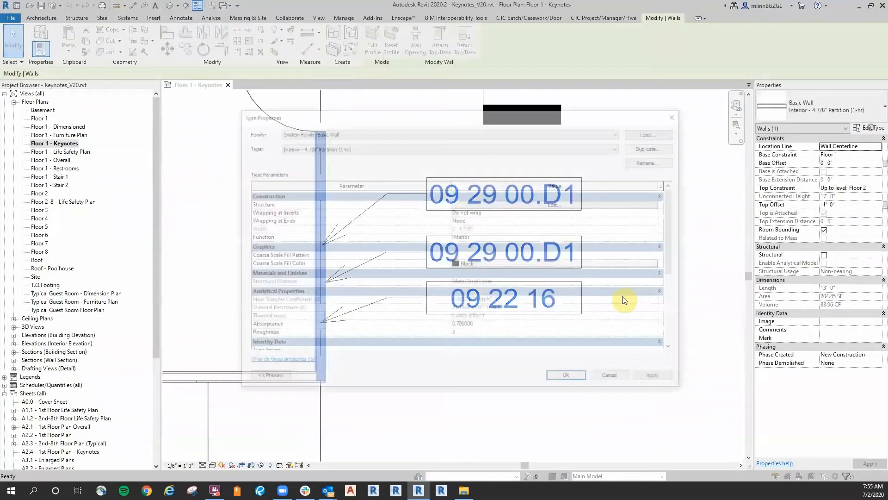
pyautogui.scroll(-5, 676, 227)
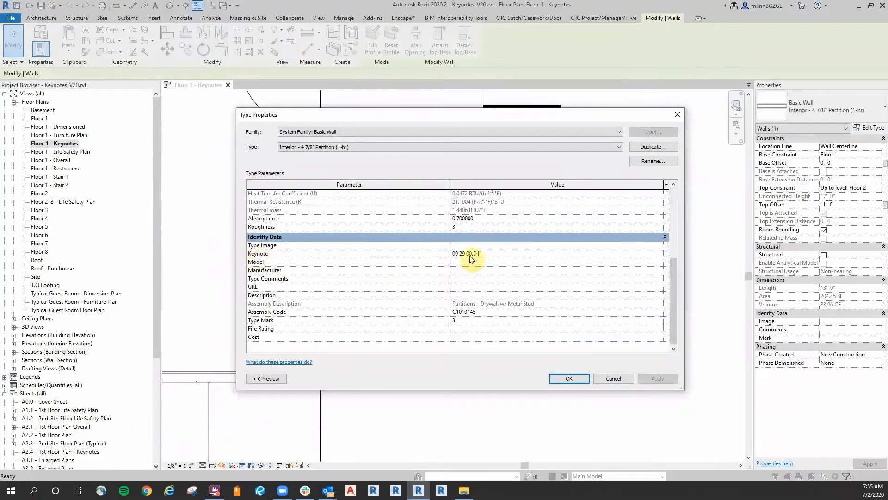
pyautogui.click(578, 379)
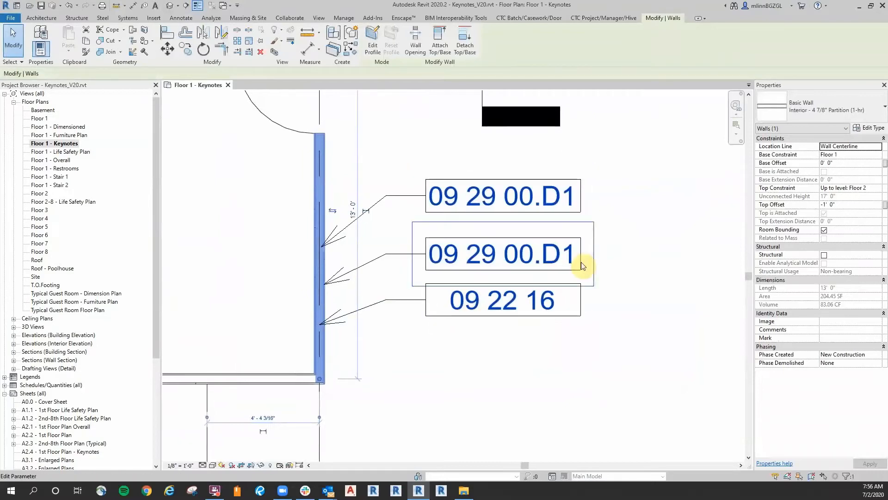
pyautogui.click(621, 204)
# Inspect the partition wall's layer structure and check the keynote in the Gypsum Wall Board material's identity data.
pyautogui.click(326, 354)
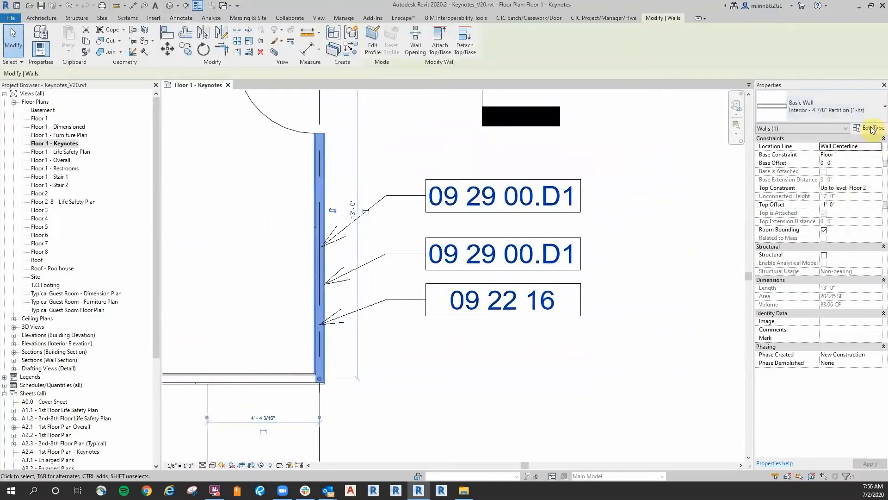
pyautogui.click(870, 128)
pyautogui.click(579, 204)
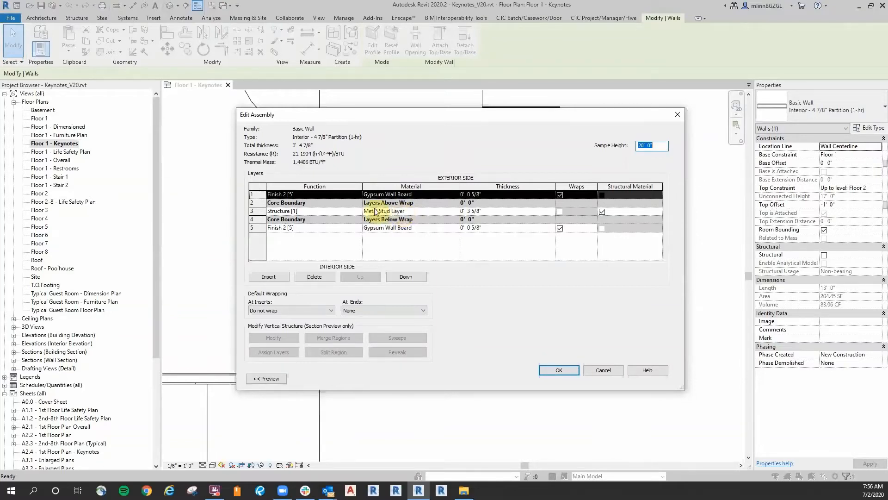
pyautogui.click(423, 227)
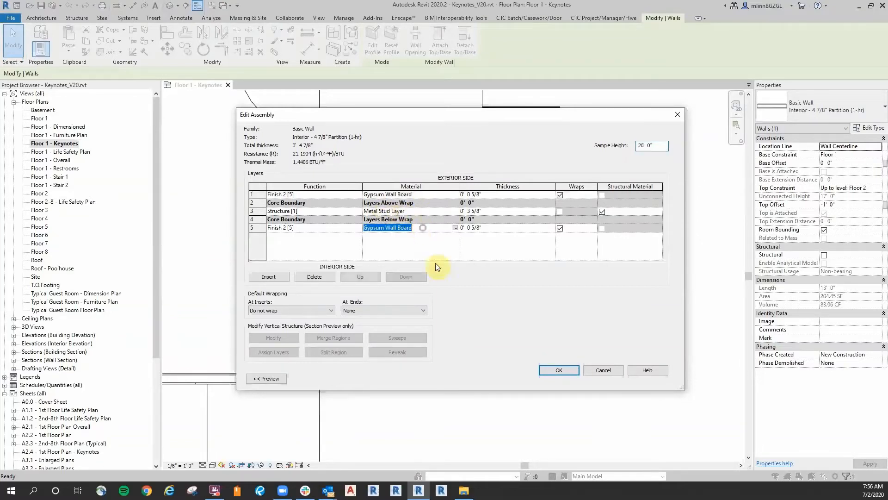
pyautogui.click(455, 228)
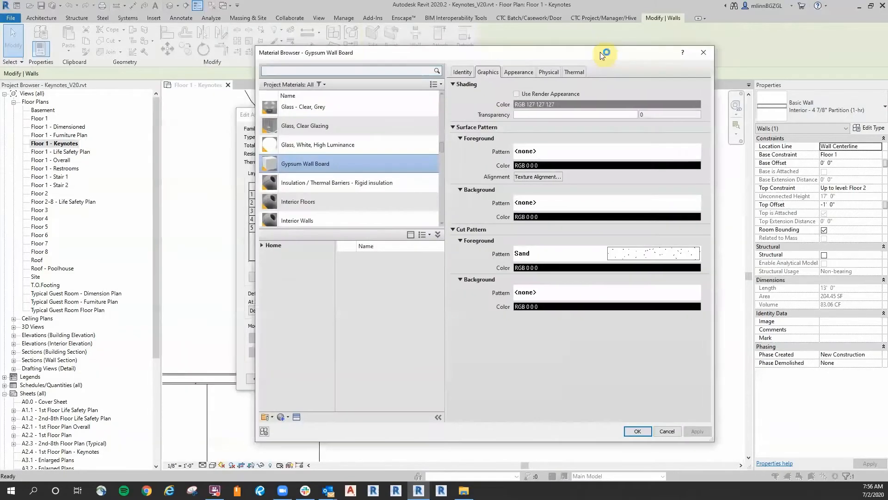
pyautogui.moveTo(561, 52); pyautogui.dragTo(524, 66)
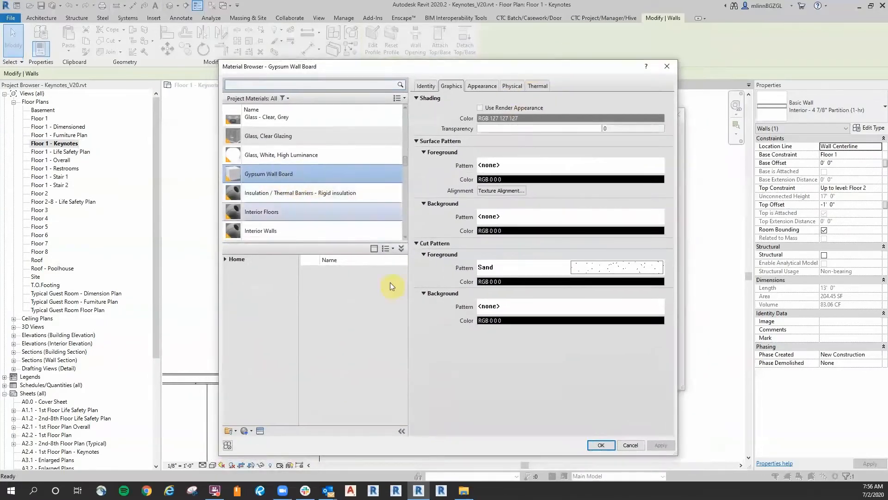
pyautogui.click(401, 248)
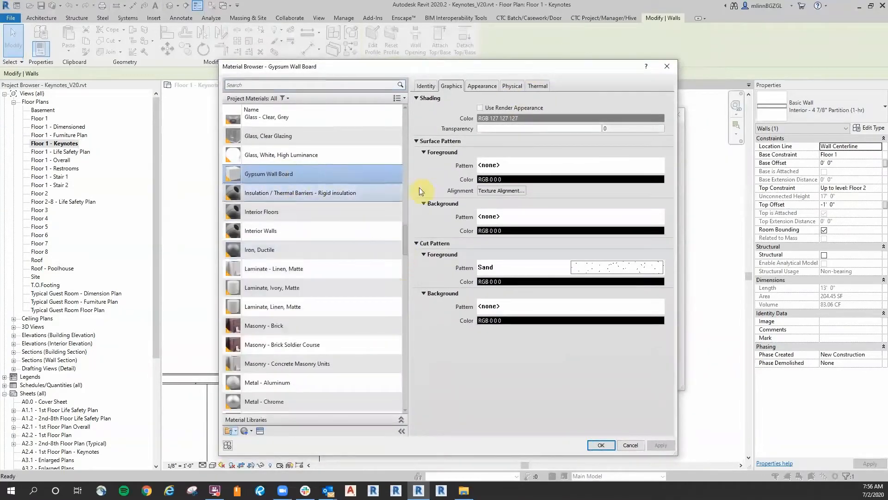
pyautogui.click(426, 87)
pyautogui.click(509, 231)
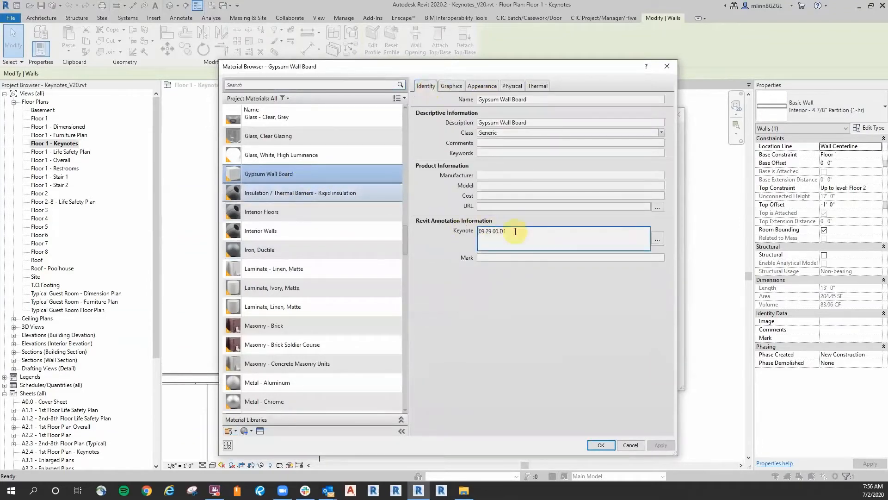
pyautogui.click(601, 445)
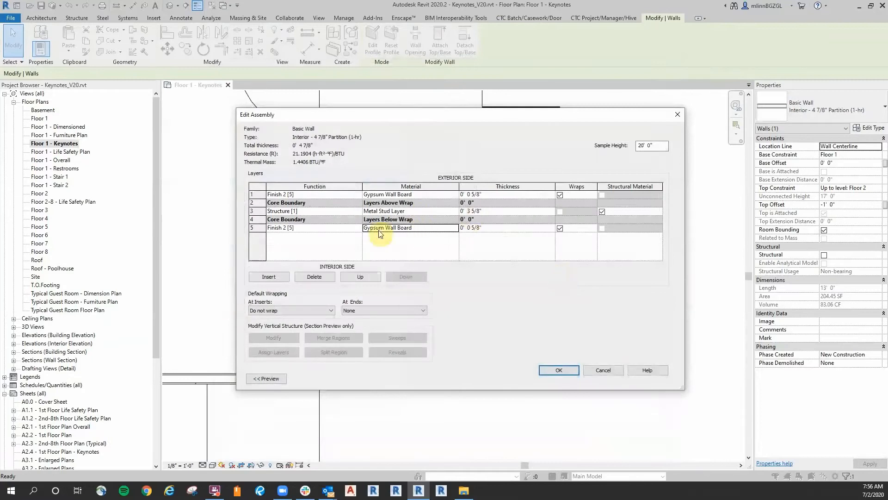
# Check the keynote in the Metal Stud Layer material's identity data, then close the wall type settings and deselect the wall.
pyautogui.click(409, 213)
pyautogui.click(455, 212)
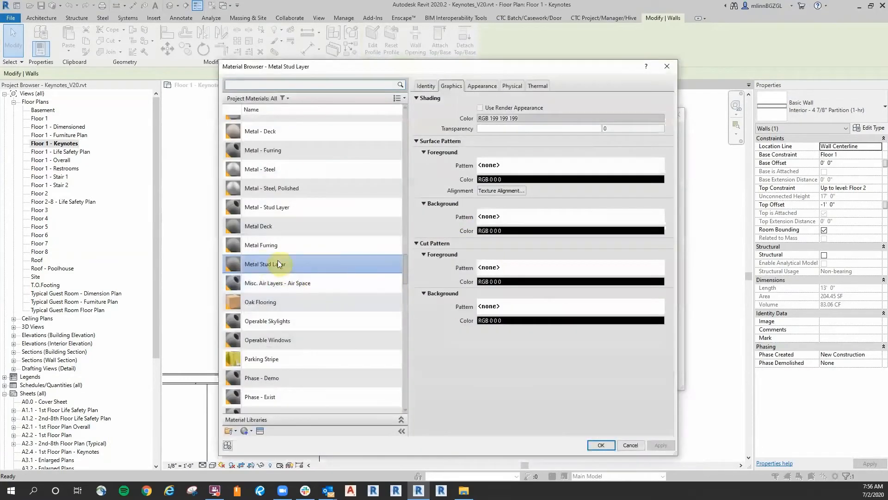
pyautogui.click(425, 86)
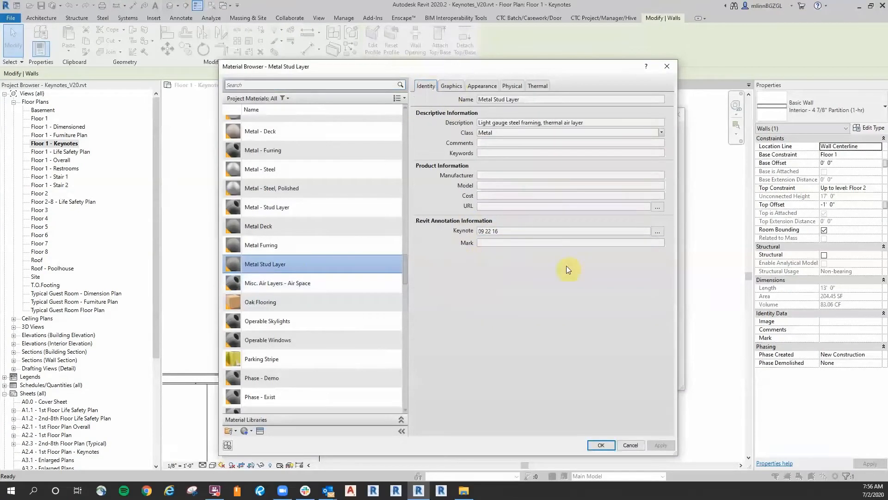
pyautogui.click(601, 443)
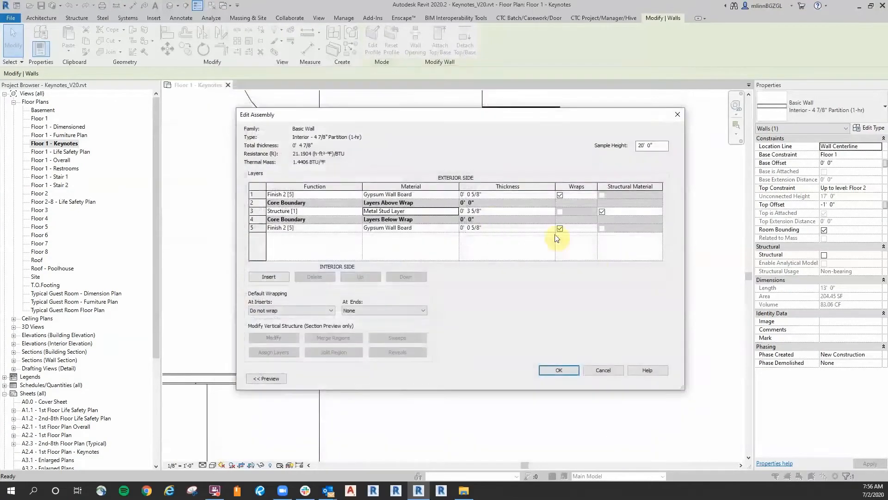
pyautogui.click(559, 370)
pyautogui.click(566, 374)
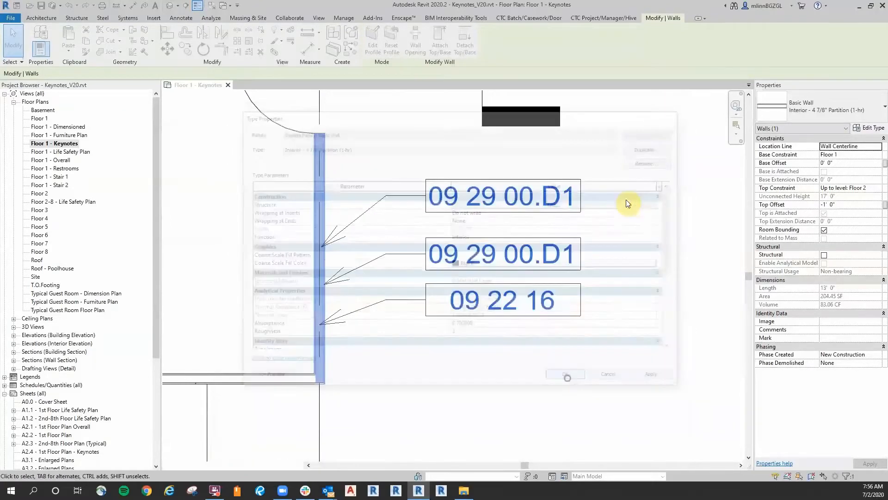
pyautogui.click(651, 192)
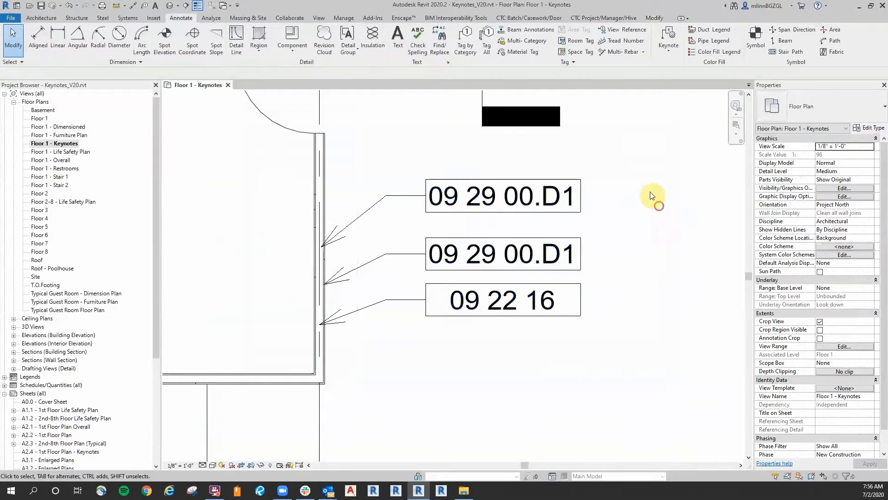
# Place a material keynote on the outer gypsum layer of the curved partition wall just below the double doors.
pyautogui.scroll(-5, 651, 196)
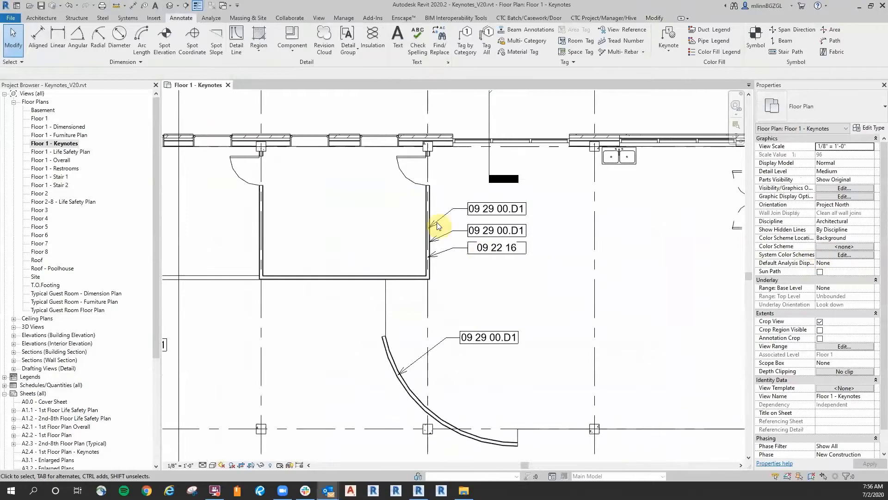
pyautogui.scroll(4, 638, 224)
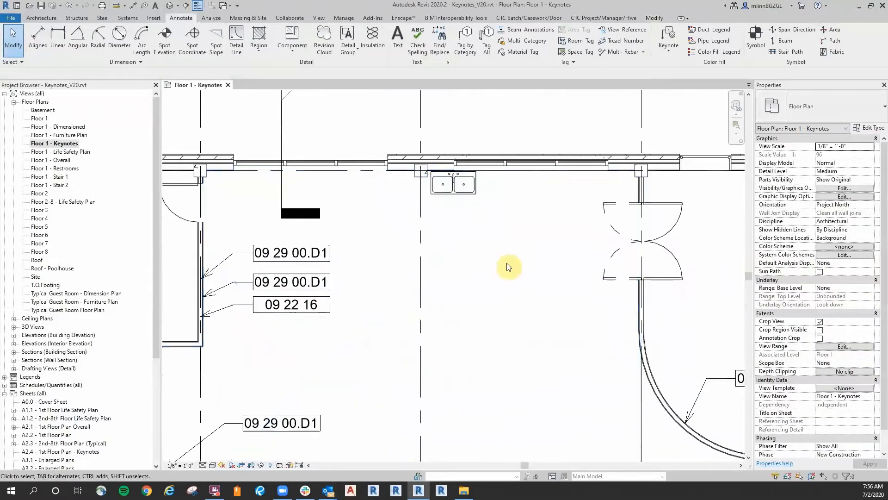
pyautogui.click(672, 54)
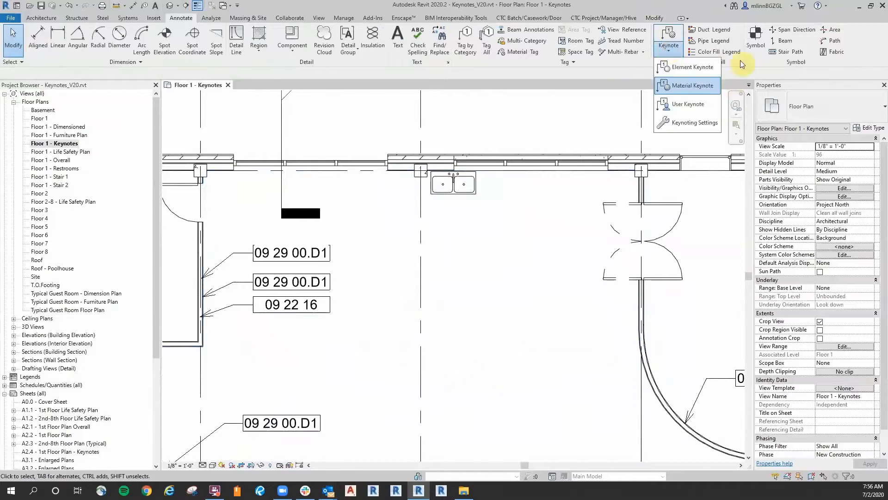
pyautogui.click(682, 85)
pyautogui.moveTo(690, 328); pyautogui.dragTo(388, 281, button='middle')
pyautogui.scroll(5, 387, 281)
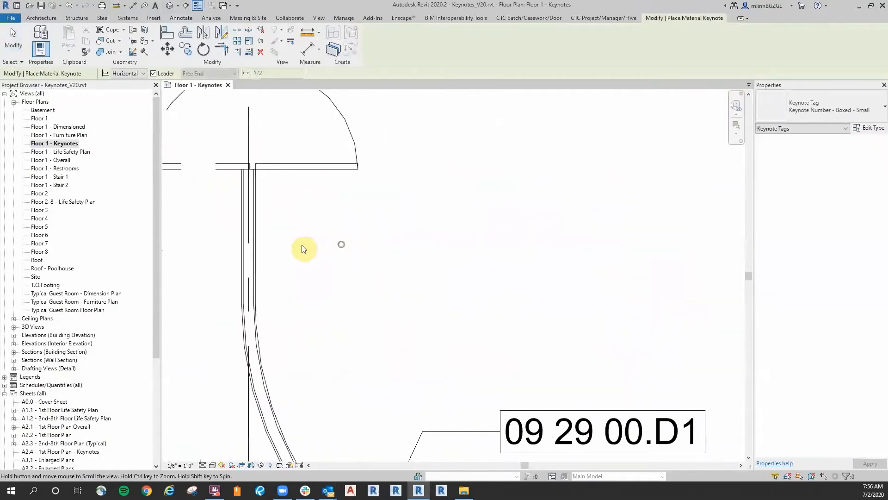
pyautogui.click(254, 248)
pyautogui.click(345, 208)
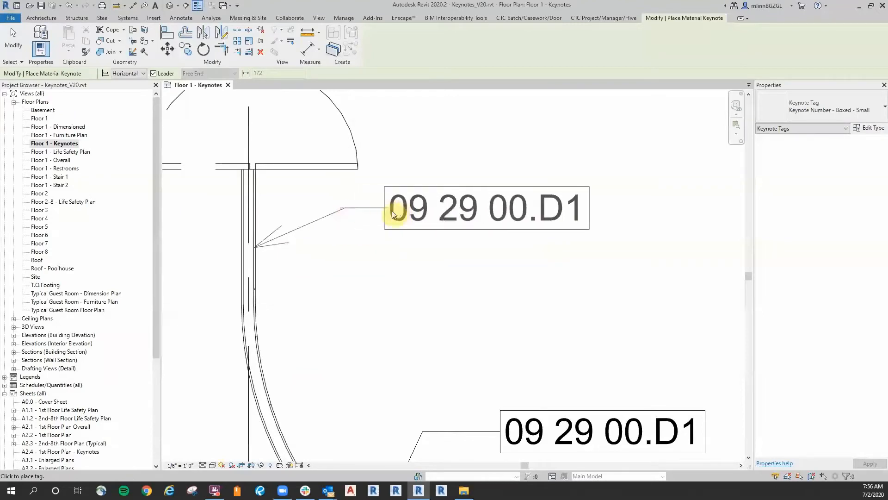
pyautogui.click(394, 208)
# Place a material keynote on the same curved wall's metal stud core, with its tag under the first, and end the command.
pyautogui.click(249, 270)
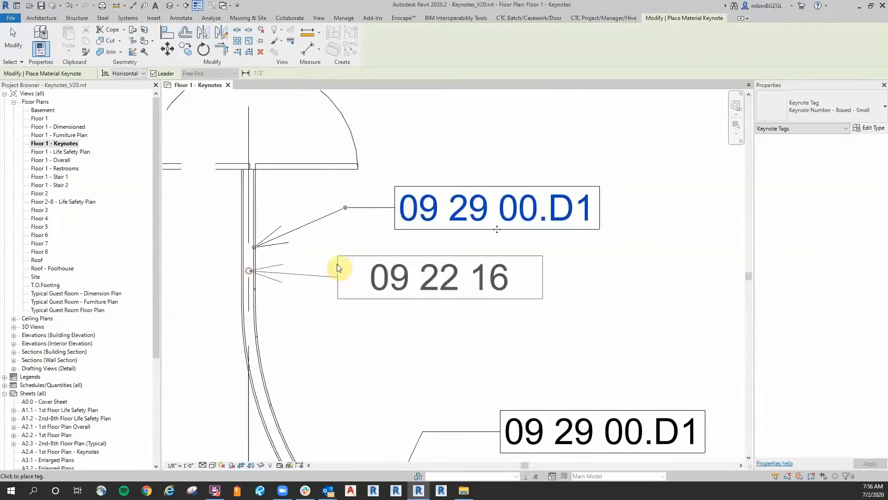
pyautogui.click(393, 254)
pyautogui.scroll(-3, 460, 296)
pyautogui.press('Escape')
pyautogui.press('Escape')
# Place a user keynote with a leader on the double-bowl sink under the window wall, setting its tag below the sink.
pyautogui.scroll(-3, 476, 169)
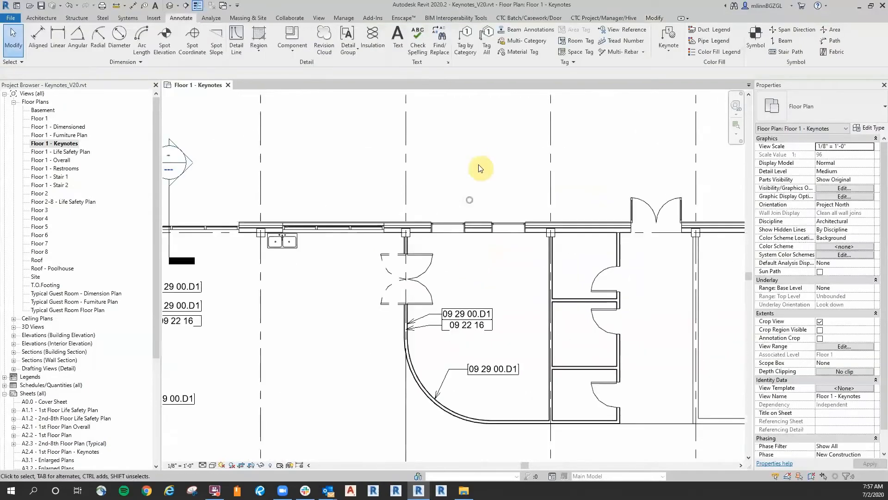
pyautogui.click(670, 46)
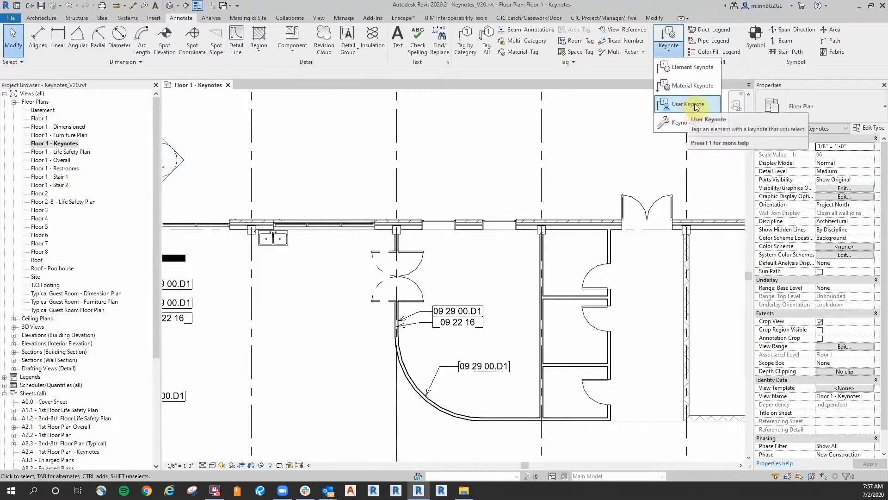
pyautogui.click(687, 105)
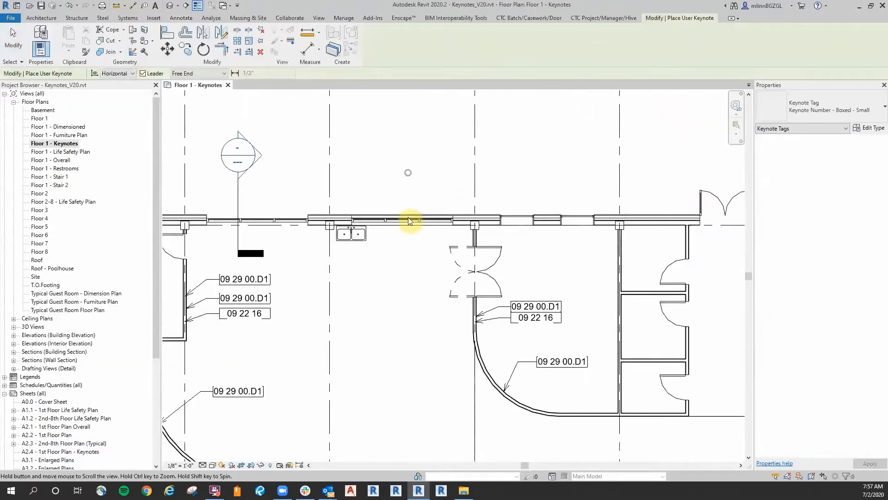
pyautogui.scroll(4, 408, 218)
pyautogui.click(337, 204)
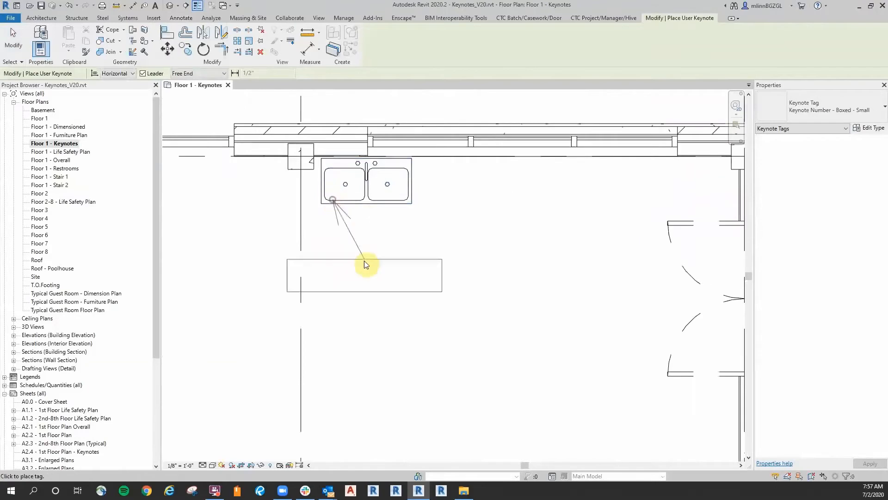
pyautogui.click(364, 262)
pyautogui.click(418, 262)
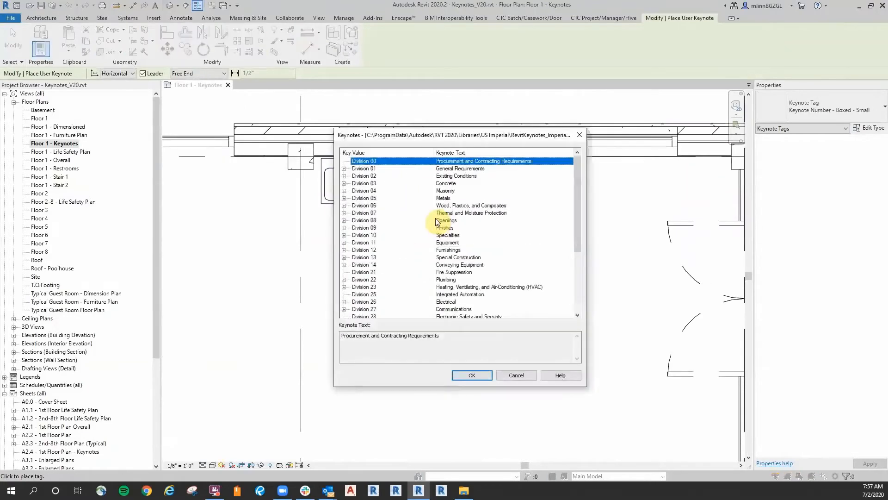
# Assign keynote 22 40 00.A3 Lavatory from Division 22 Plumbing, group 22 40 00 Plumbing Fixtures, to the sink's tag and end the command.
pyautogui.scroll(-1, 456, 232)
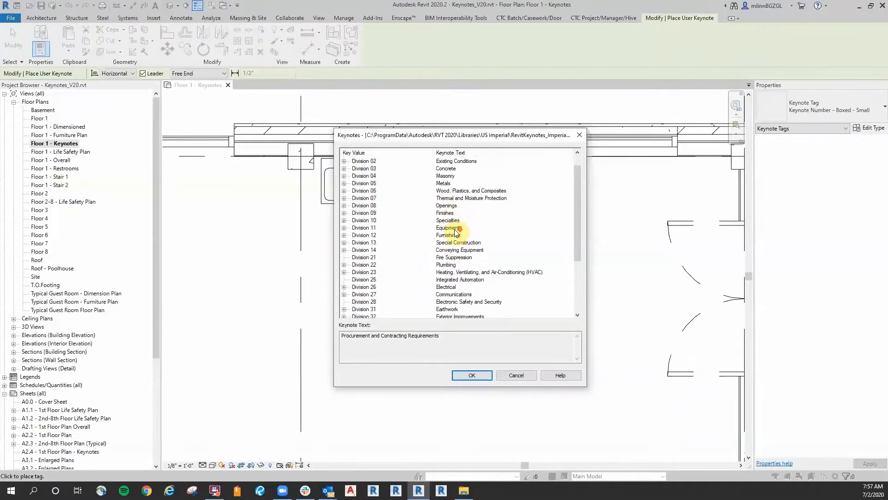
pyautogui.scroll(-1, 455, 232)
pyautogui.scroll(3, 458, 227)
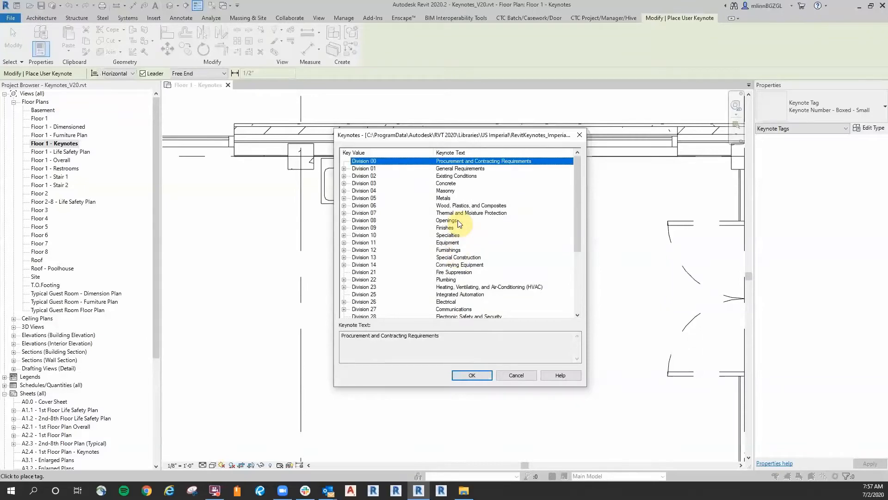
pyautogui.scroll(-3, 460, 223)
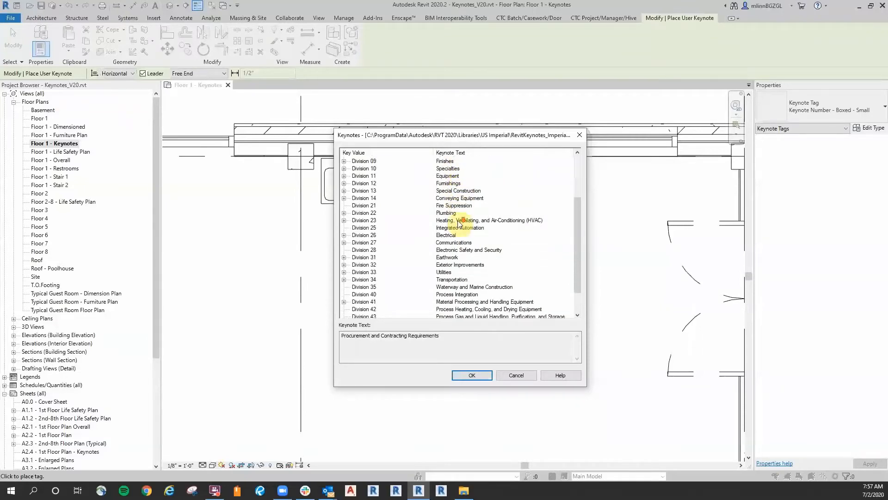
pyautogui.click(373, 214)
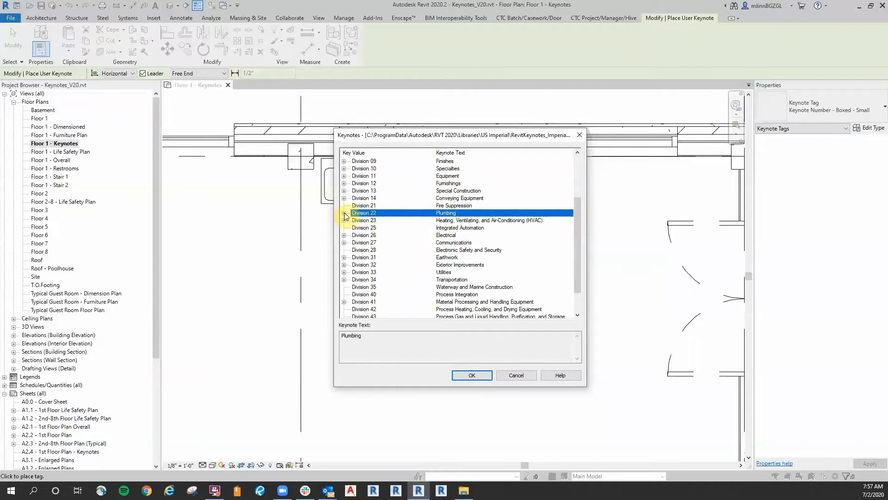
pyautogui.click(345, 214)
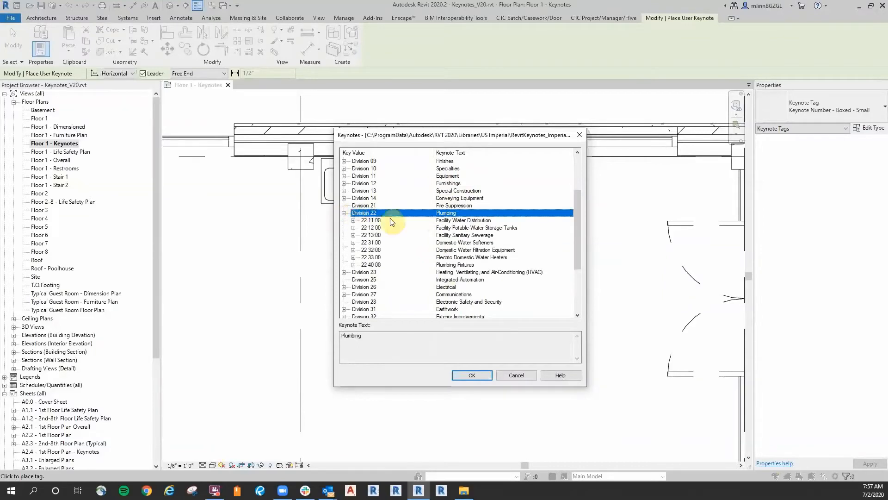
pyautogui.click(379, 264)
pyautogui.click(353, 264)
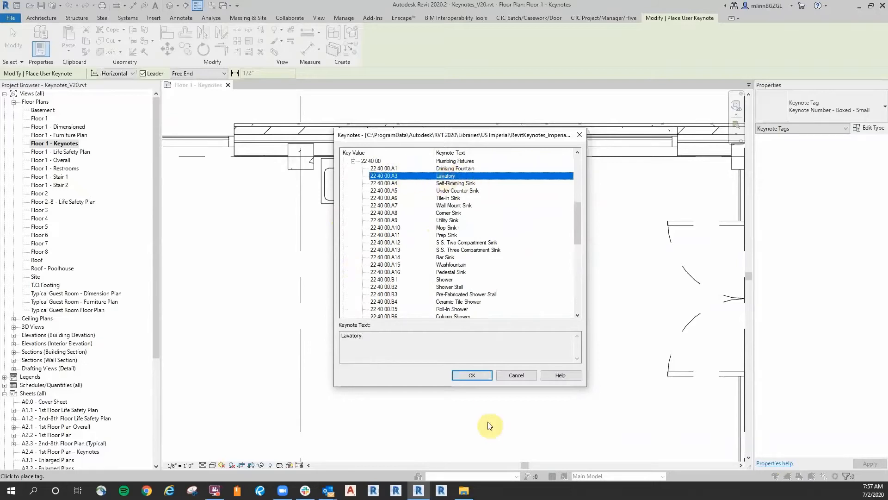
pyautogui.click(472, 375)
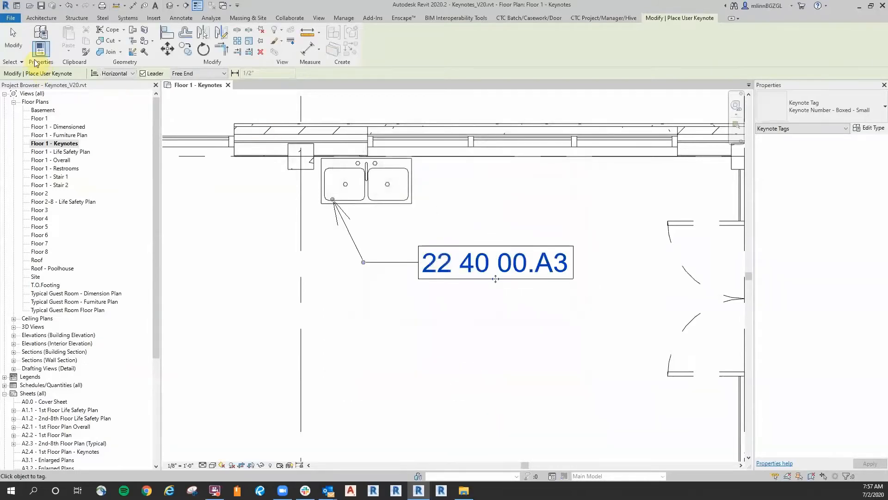
pyautogui.click(13, 41)
pyautogui.scroll(-2, 319, 240)
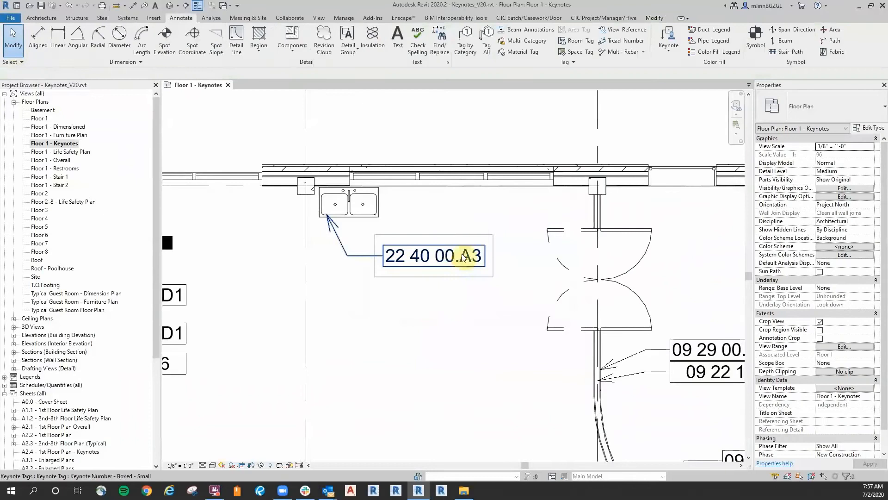
pyautogui.click(668, 47)
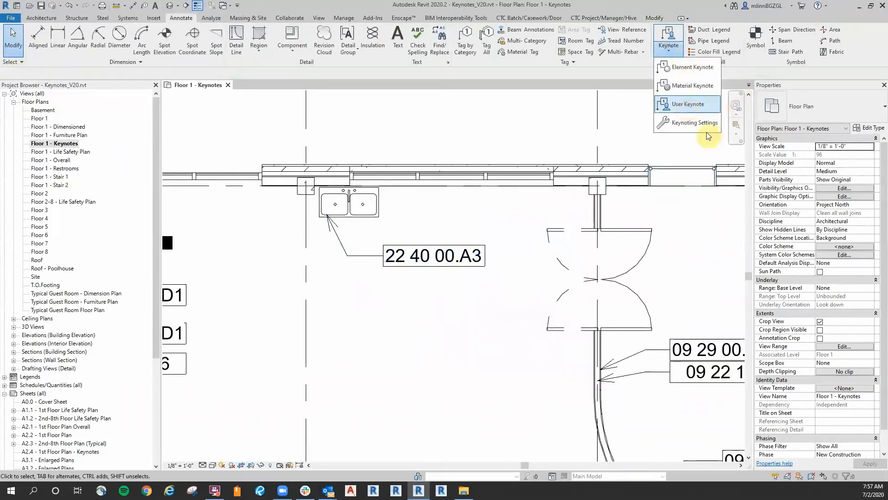
pyautogui.click(426, 311)
pyautogui.scroll(-2, 414, 226)
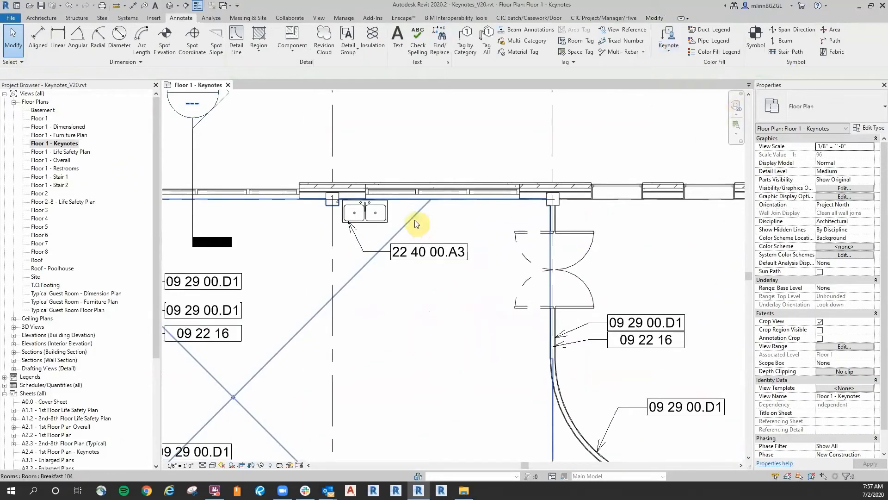
pyautogui.scroll(-3, 398, 300)
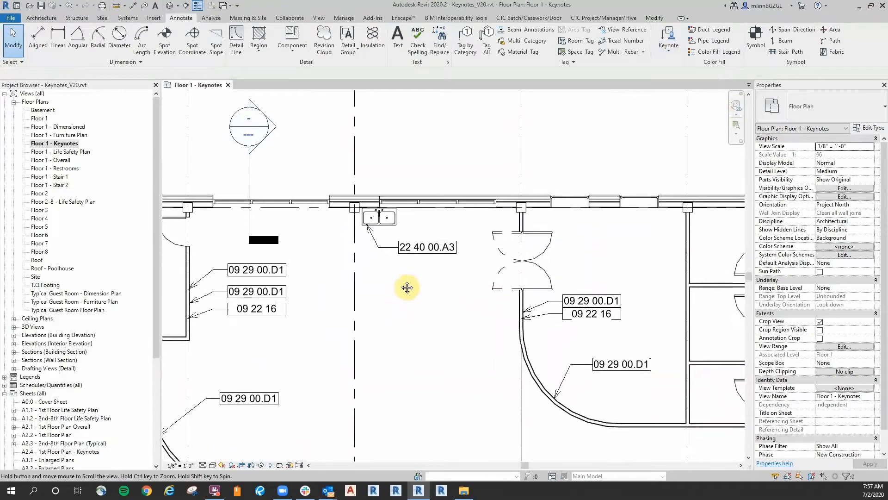
pyautogui.scroll(-3, 398, 262)
# Change the uppermost of the three keynote tags beside the straight partition wall to the Keynote Number type and deselect it.
pyautogui.scroll(5, 417, 259)
pyautogui.click(390, 237)
pyautogui.moveTo(627, 324); pyautogui.dragTo(601, 311, button='middle')
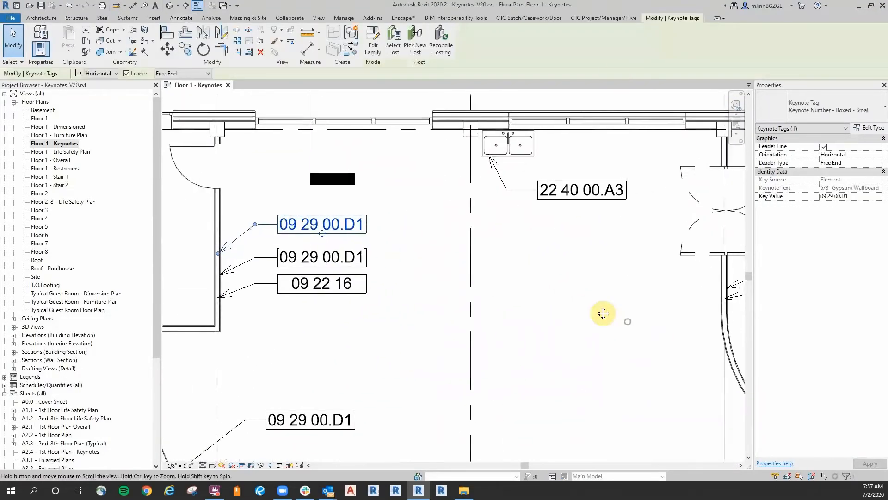
pyautogui.click(837, 98)
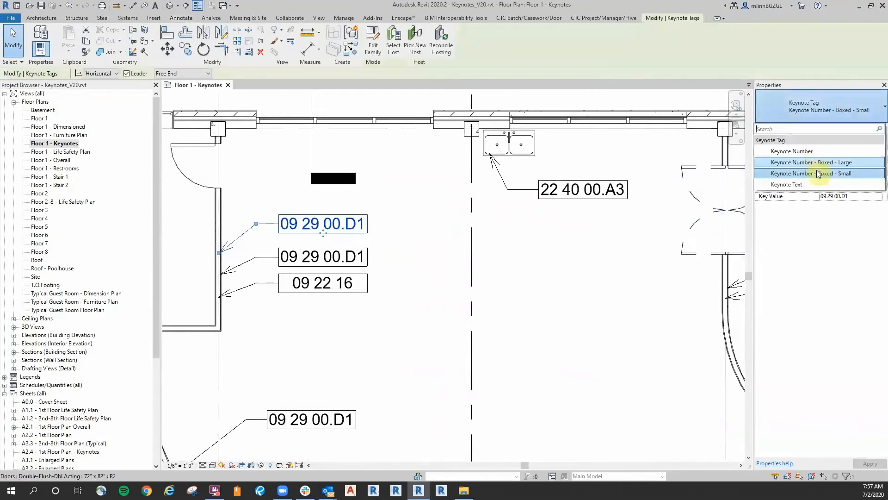
pyautogui.click(790, 151)
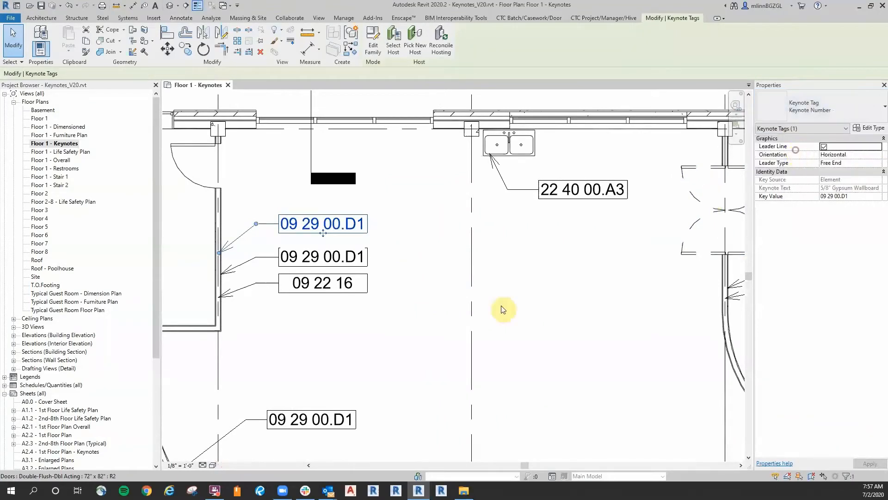
pyautogui.click(508, 308)
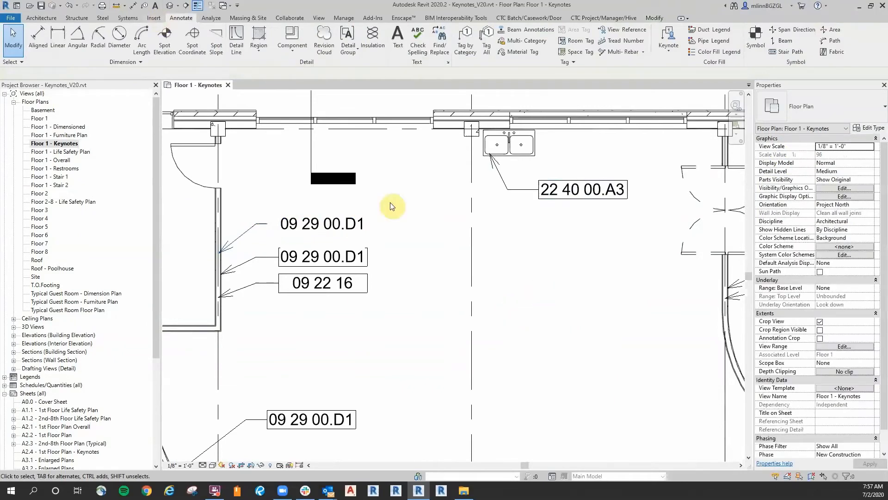
pyautogui.rightClick(354, 226)
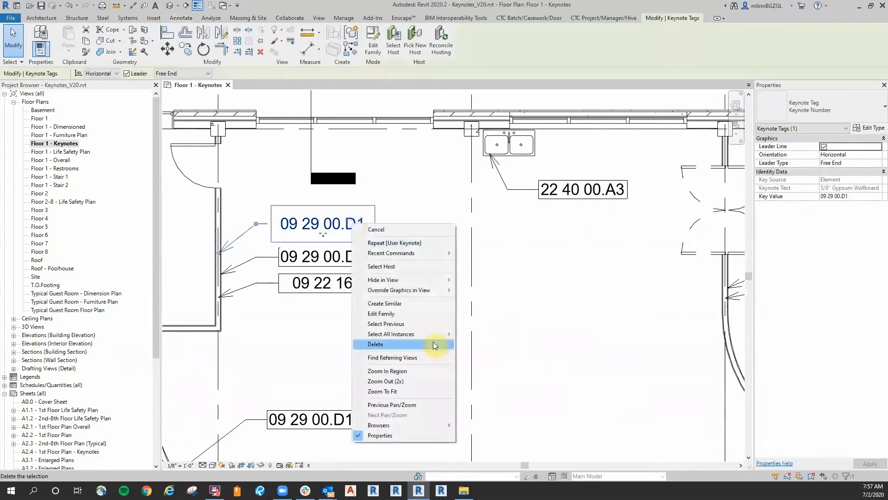
pyautogui.moveTo(434, 334)
pyautogui.click(480, 344)
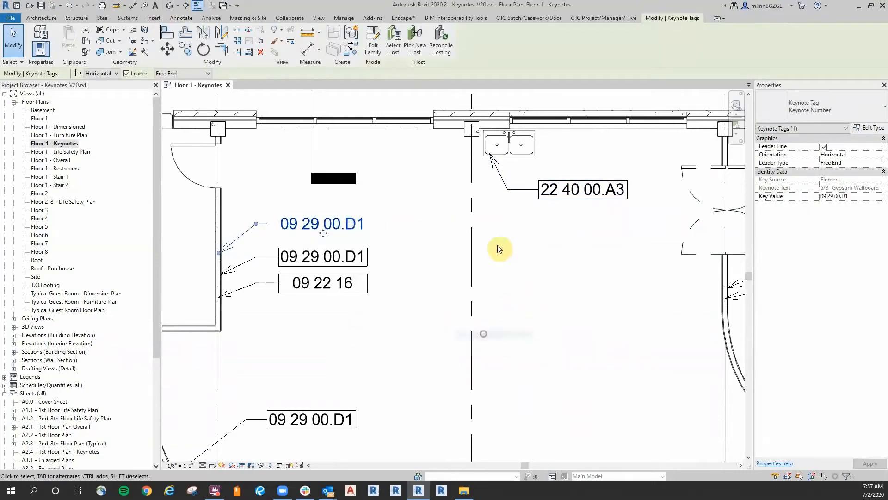
pyautogui.click(808, 106)
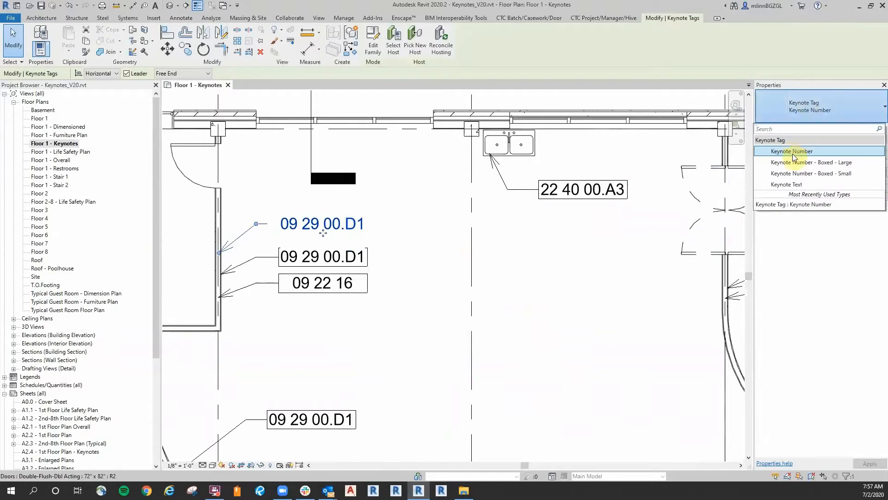
pyautogui.click(416, 231)
pyautogui.click(416, 232)
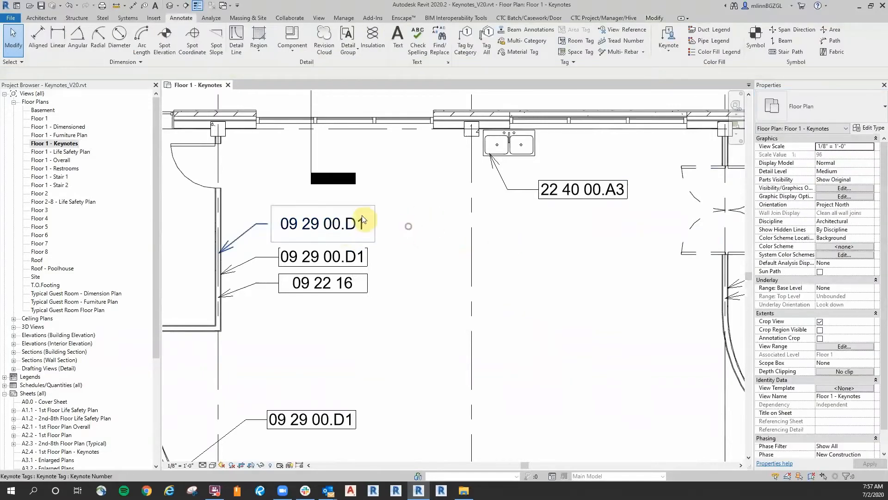
pyautogui.rightClick(361, 229)
pyautogui.moveTo(439, 328)
pyautogui.click(492, 327)
pyautogui.click(417, 237)
# Select all boxed keynote tags visible in the view, add the unboxed one, and set them all to the Keynote Number type.
pyautogui.rightClick(359, 252)
pyautogui.moveTo(443, 359)
pyautogui.click(491, 364)
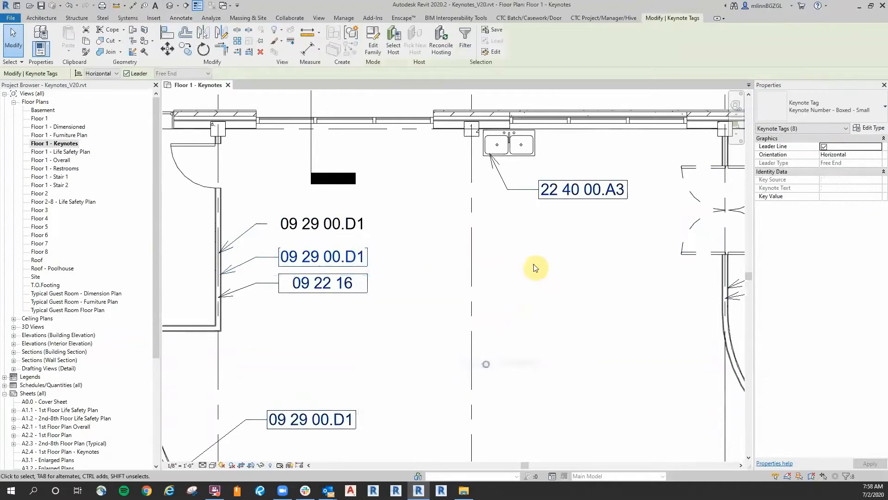
pyautogui.keyDown('ctrl'); pyautogui.click(356, 223); pyautogui.keyUp('ctrl')
pyautogui.click(820, 105)
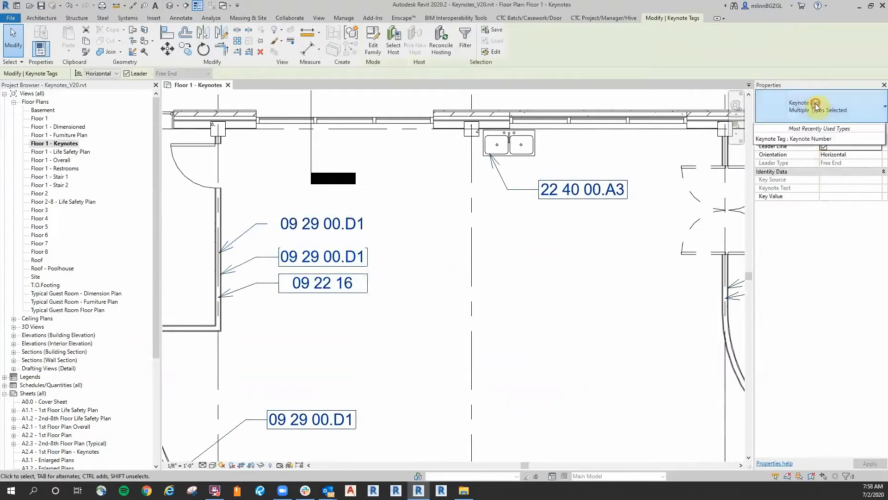
pyautogui.click(797, 152)
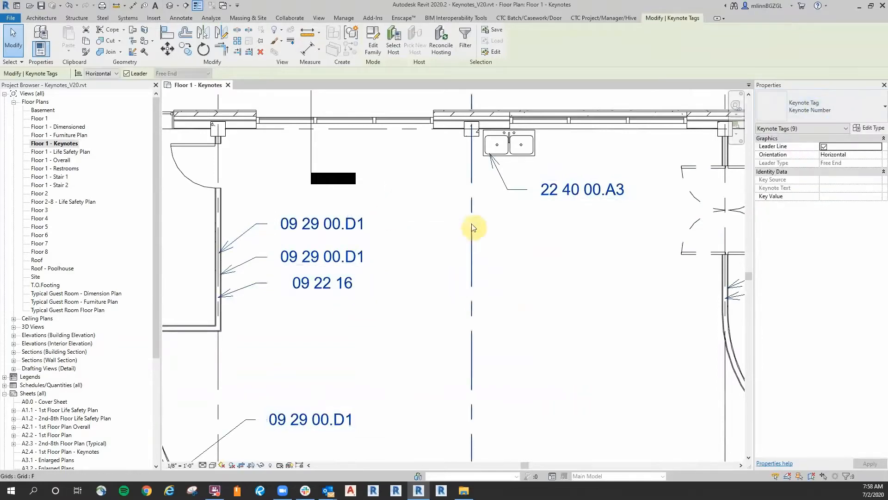
pyautogui.scroll(-4, 471, 223)
pyautogui.scroll(1, 468, 296)
# Try the Keynote Number - Boxed - Large and Keynote Number - Boxed - Small types on the selected tags.
pyautogui.click(801, 109)
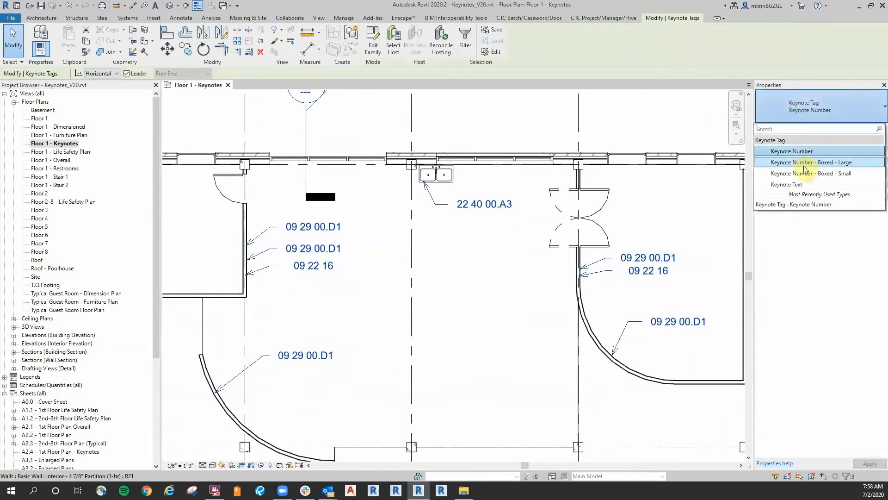
pyautogui.click(805, 166)
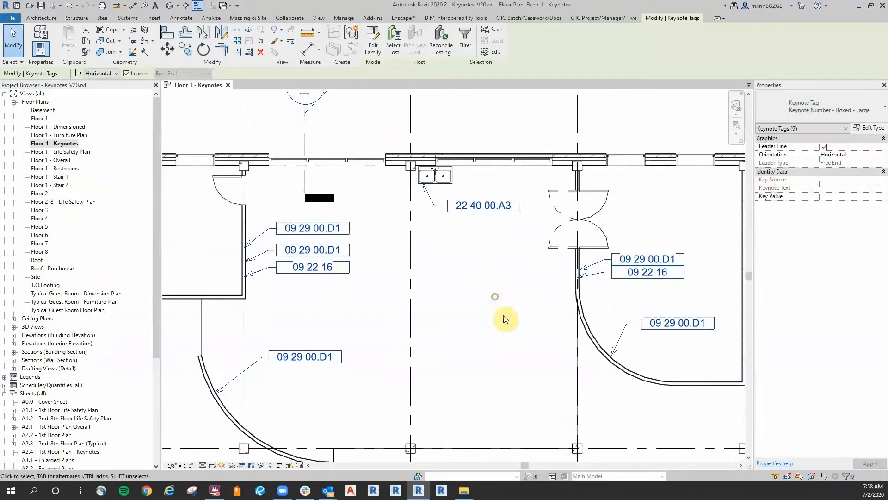
pyautogui.click(830, 113)
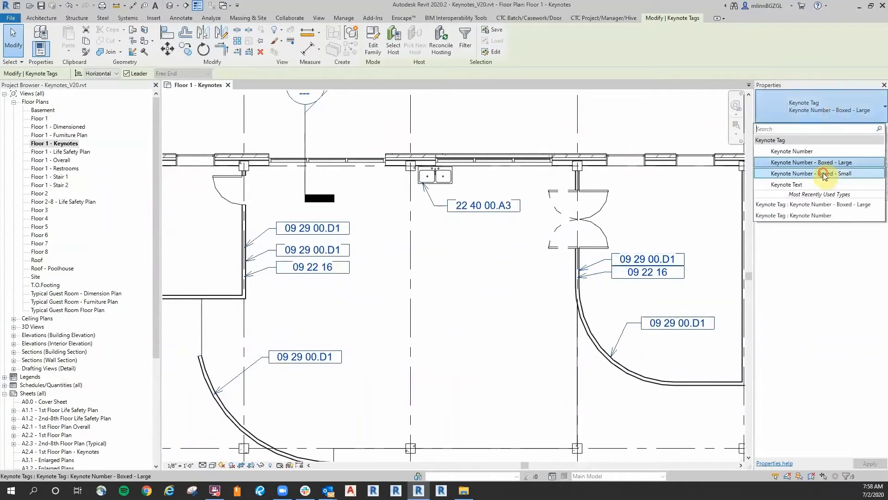
pyautogui.click(825, 175)
# Change the selected keynote tags to the Keynote Text type.
pyautogui.click(842, 110)
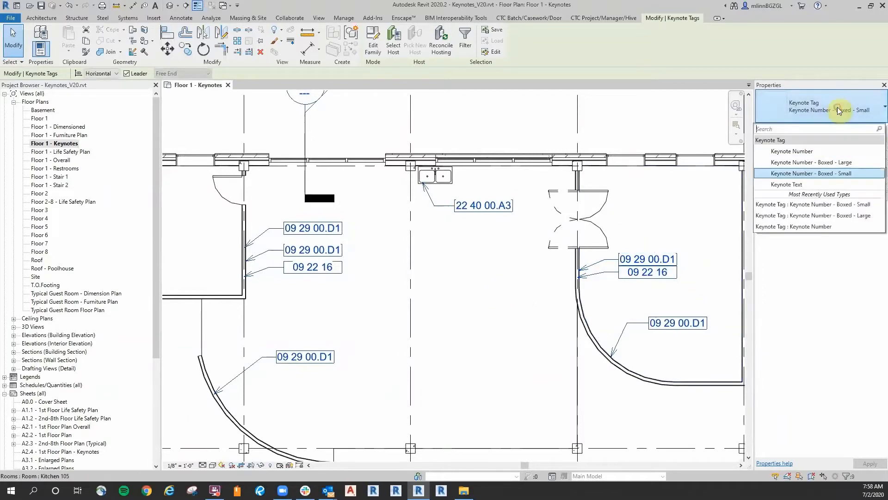
pyautogui.click(790, 185)
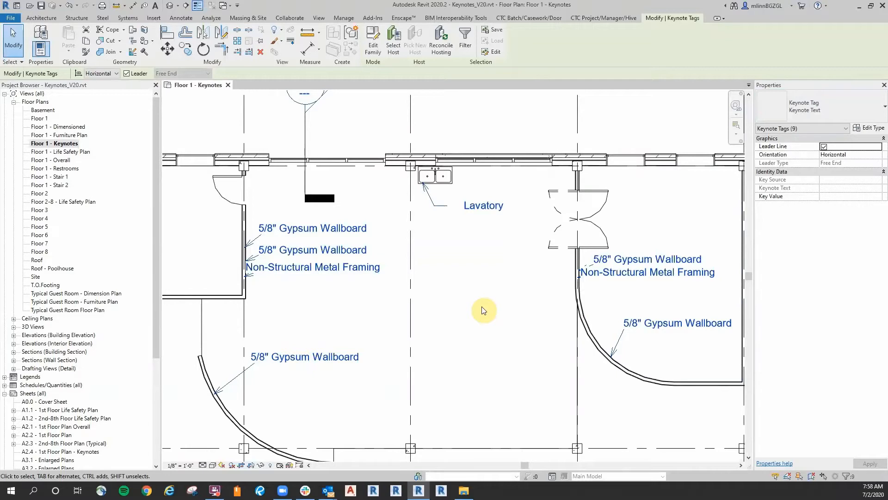
pyautogui.scroll(2, 484, 310)
# Set all selected keynote tags to the Keynote Number - Boxed - Small type and deselect them.
pyautogui.click(823, 95)
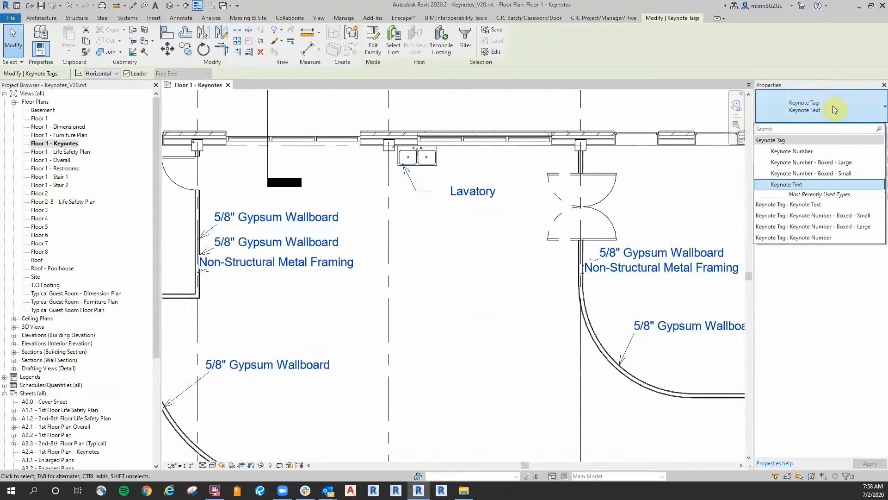
pyautogui.click(828, 173)
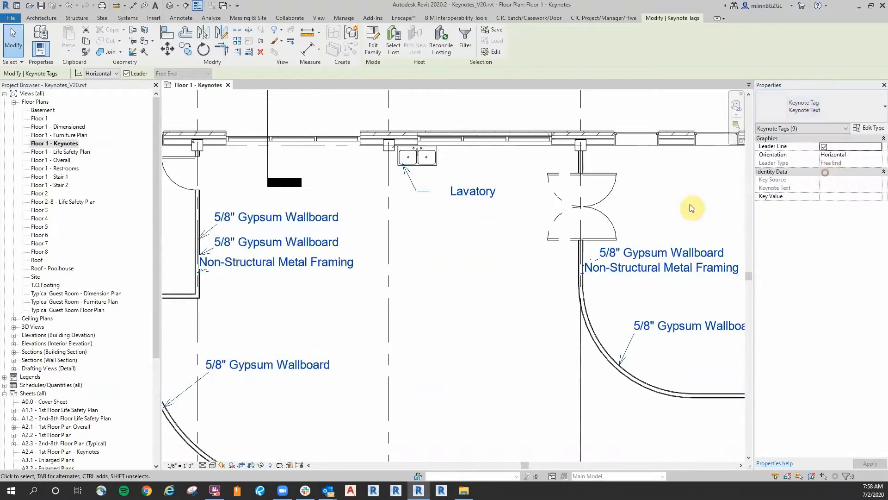
pyautogui.click(468, 278)
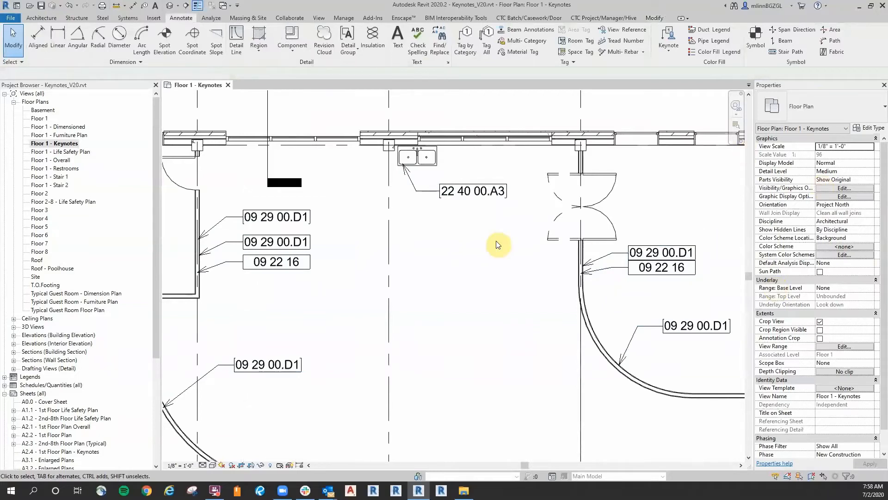
# Create a keynote legend with the default name Keynote Legend, scheduling the Key Value and Keynote Text fields.
pyautogui.scroll(-3, 473, 251)
pyautogui.moveTo(506, 121); pyautogui.dragTo(512, 126, button='middle')
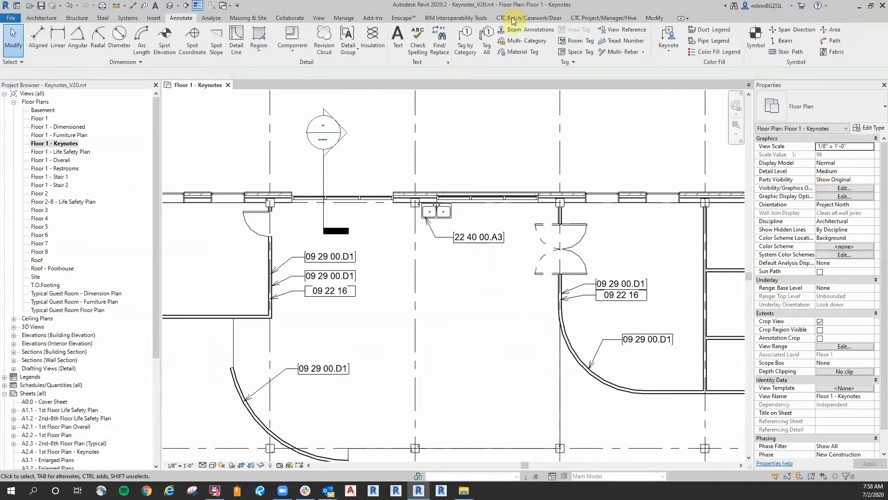
pyautogui.click(318, 19)
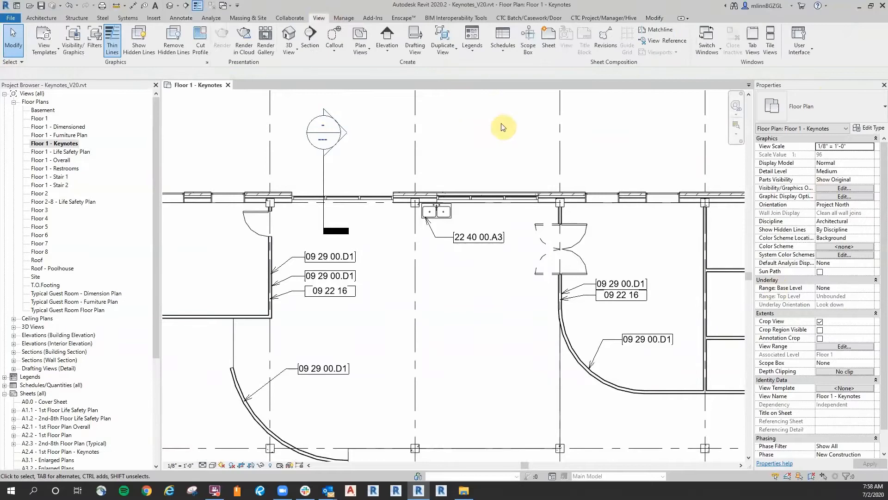
pyautogui.click(470, 45)
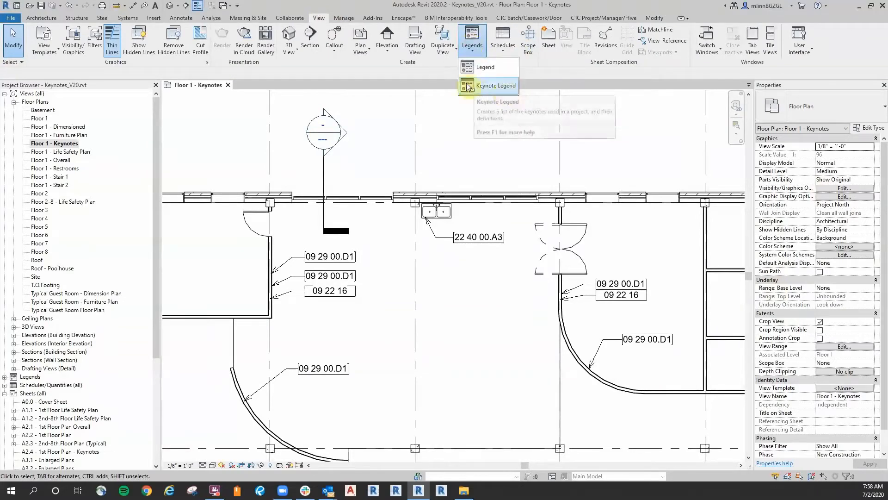
pyautogui.click(489, 88)
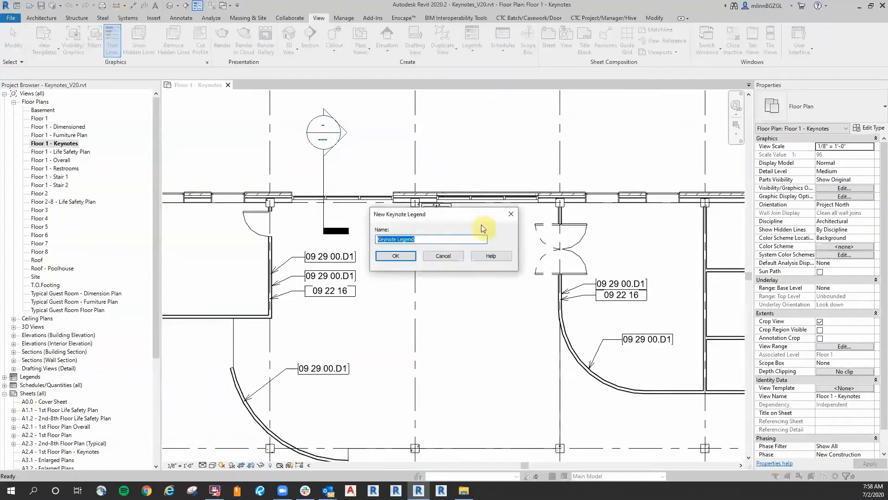
pyautogui.click(395, 257)
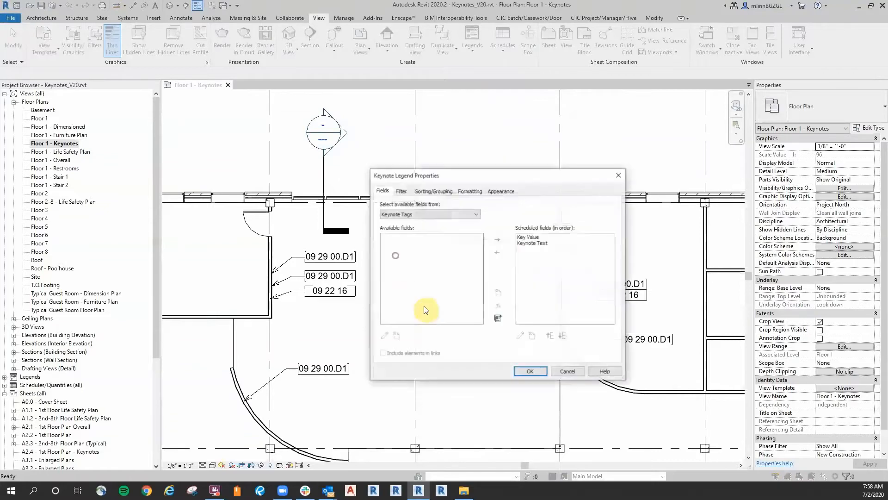
pyautogui.click(437, 213)
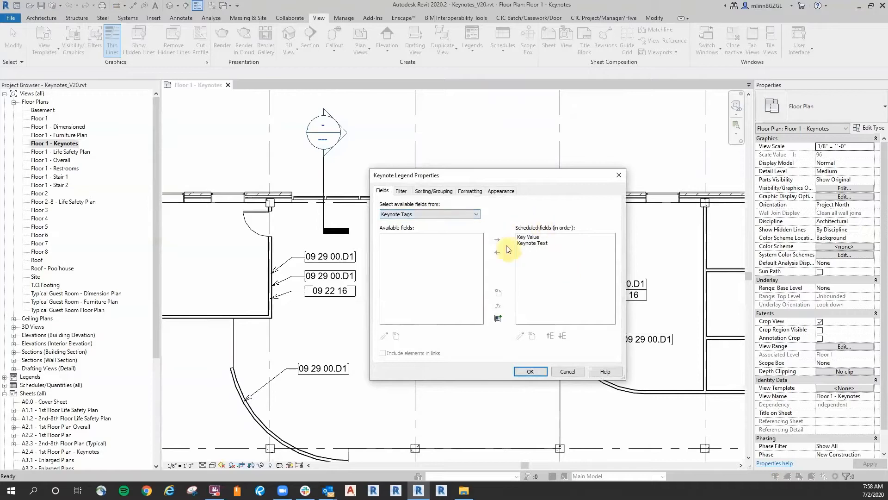
pyautogui.click(528, 372)
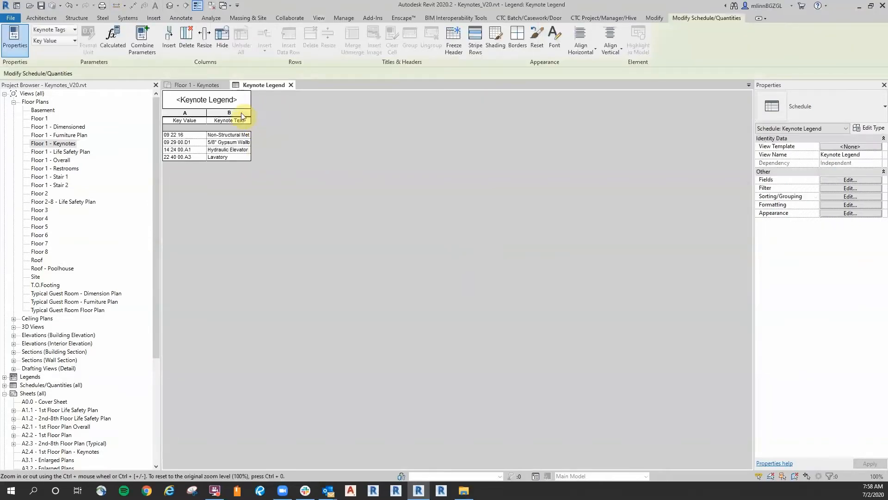
# Resize the legend's Keynote Text column to 4", reduce it to 3", and close the legend to return to the floor plan.
pyautogui.click(241, 114)
pyautogui.click(204, 37)
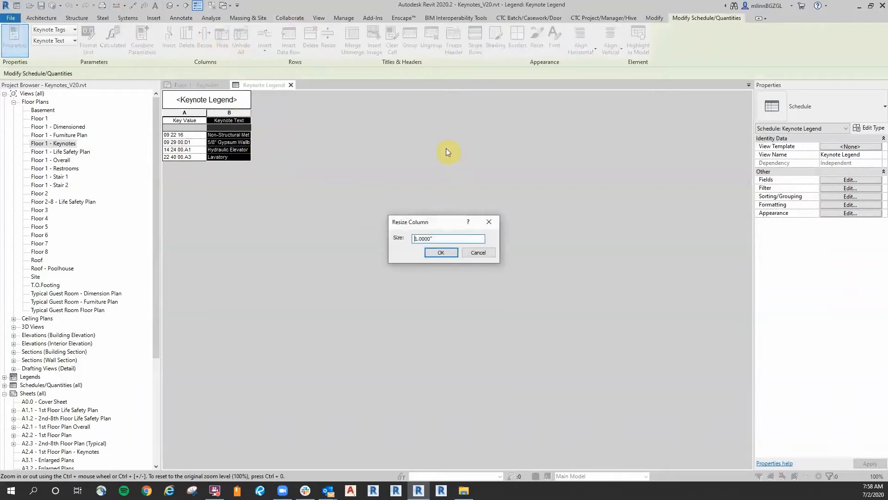
pyautogui.write('4')
pyautogui.click(439, 252)
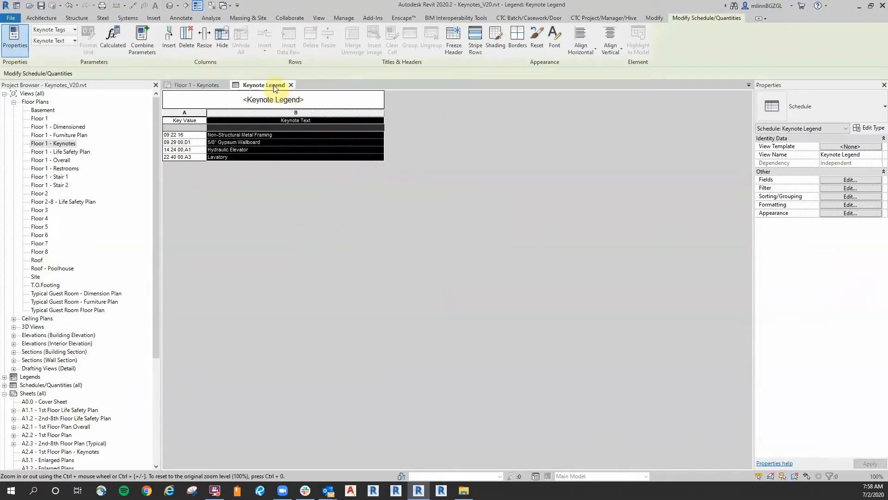
pyautogui.click(205, 35)
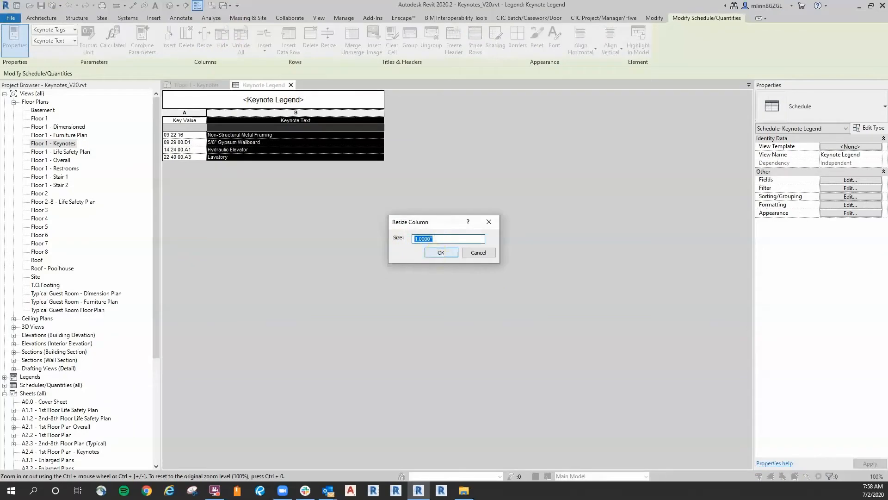
pyautogui.write('3')
pyautogui.press('Return')
pyautogui.click(291, 85)
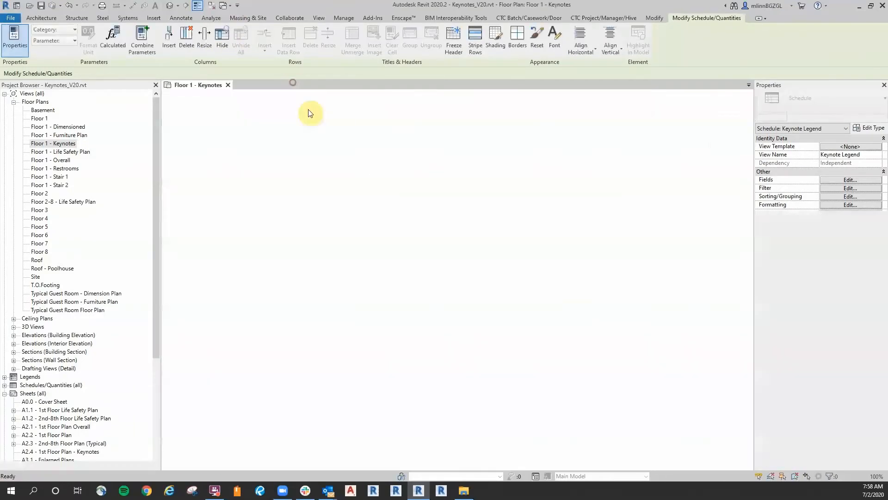
pyautogui.click(374, 121)
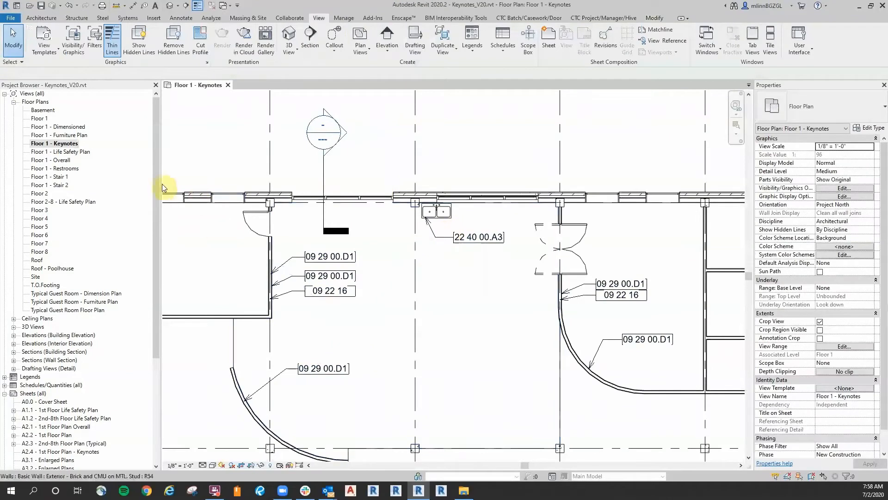
# Open the sheet A2.4 - 1st Floor Plan - Keynotes.
pyautogui.moveTo(158, 188); pyautogui.dragTo(149, 296)
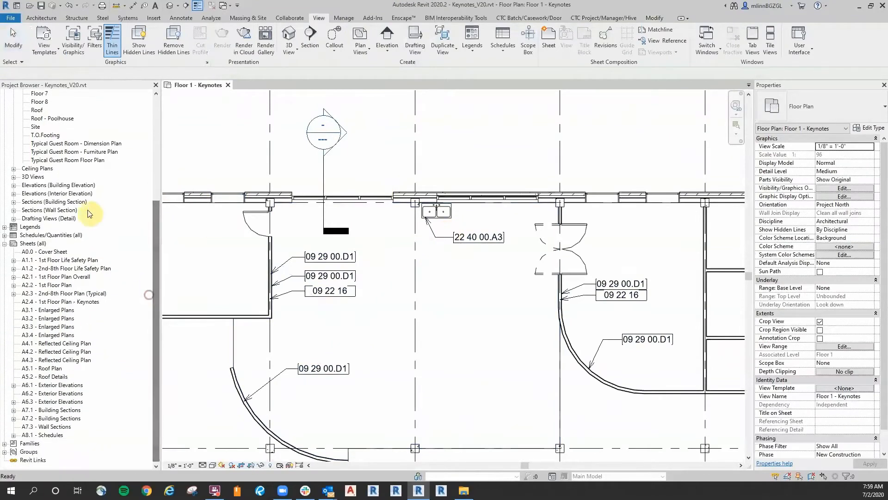
pyautogui.click(43, 277)
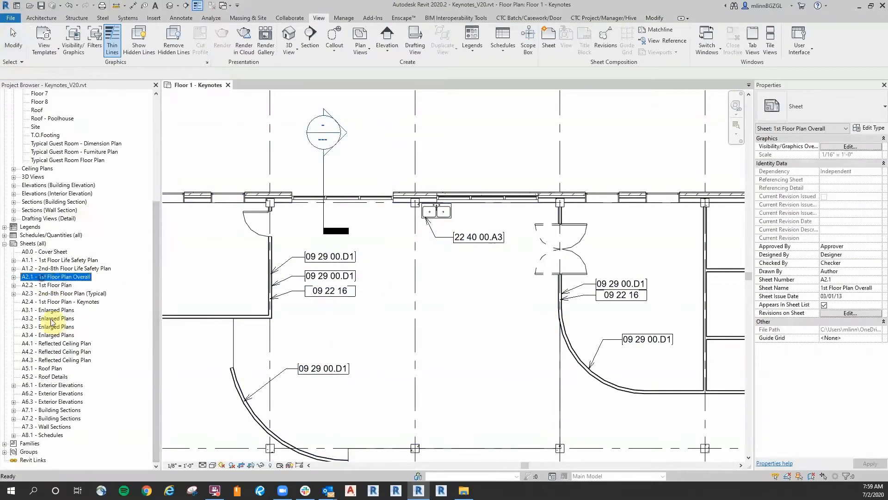
pyautogui.click(45, 303)
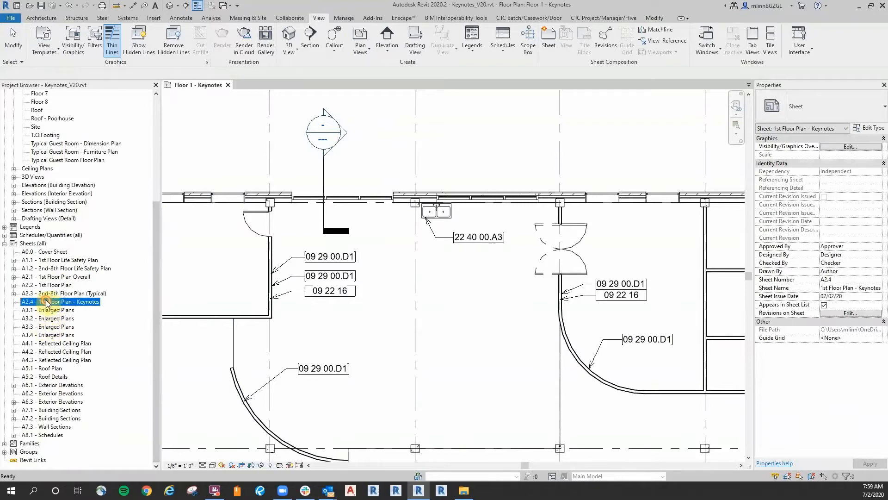
pyautogui.doubleClick(46, 303)
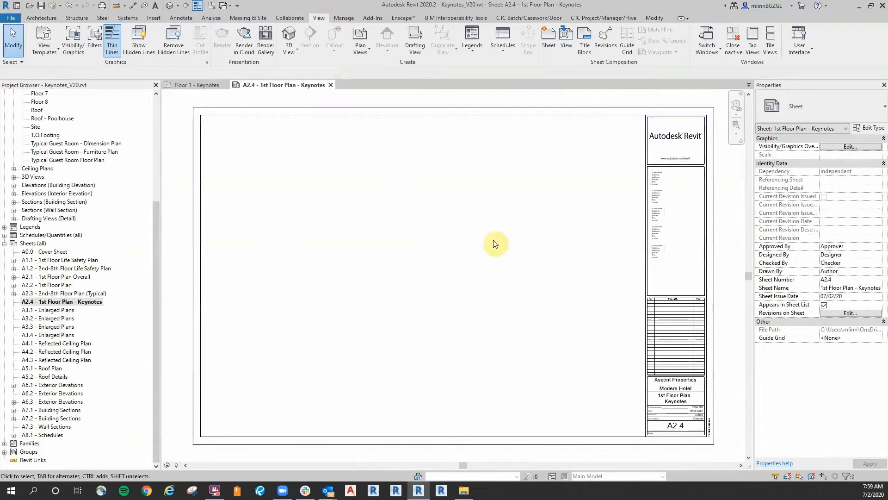
pyautogui.scroll(-2, 496, 244)
pyautogui.moveTo(495, 244); pyautogui.dragTo(482, 247, button='middle')
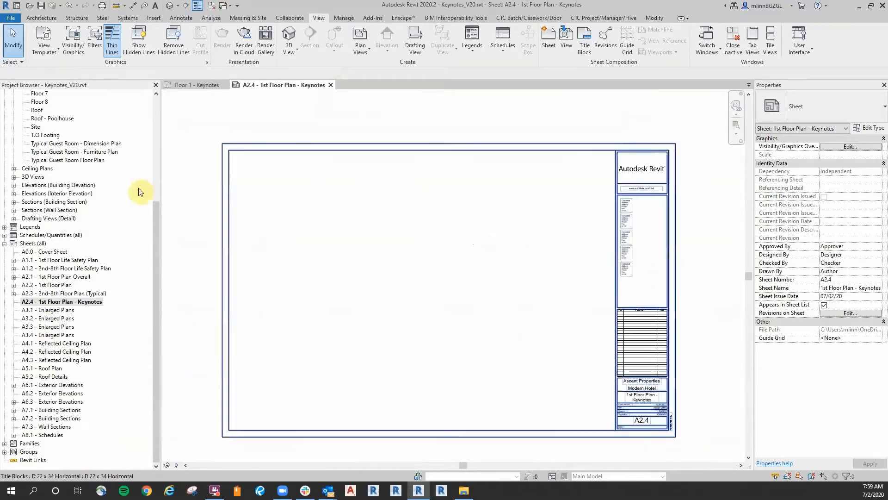
# Place the Floor 1 - Keynotes plan view in the lower part of sheet A2.4.
pyautogui.moveTo(158, 245); pyautogui.dragTo(168, 118)
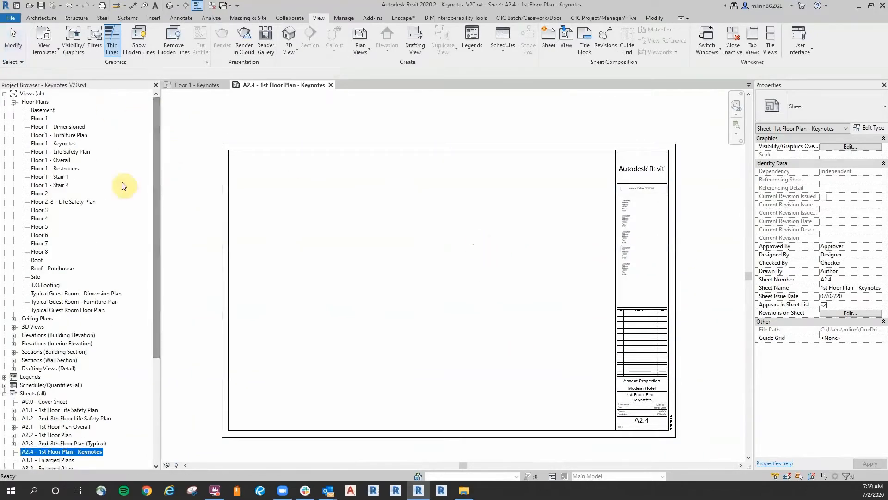
pyautogui.click(56, 144)
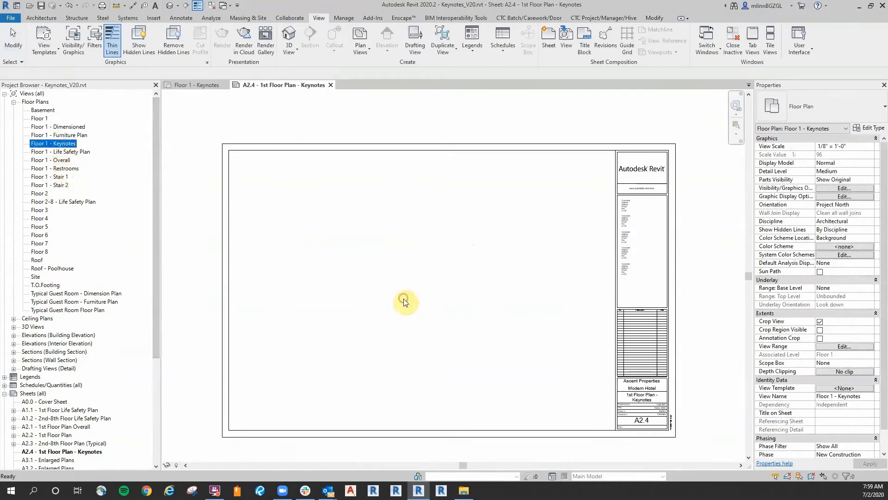
pyautogui.click(450, 348)
# Place the Keynote Legend in the upper right corner of the sheet's drawing area, beside the title block.
pyautogui.moveTo(155, 172); pyautogui.dragTo(153, 259)
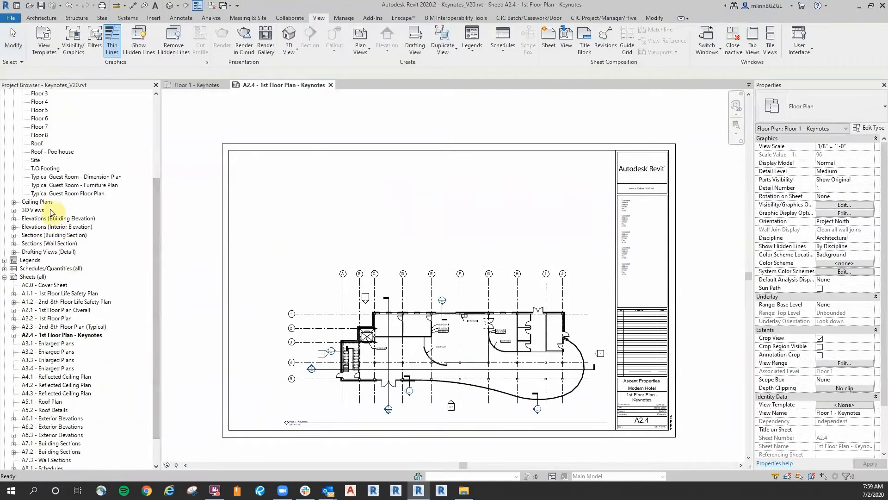
pyautogui.click(4, 260)
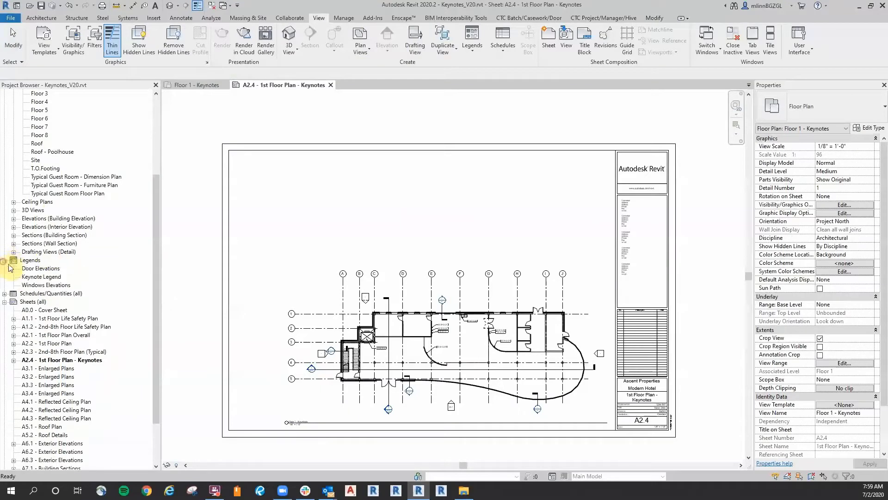
pyautogui.click(49, 276)
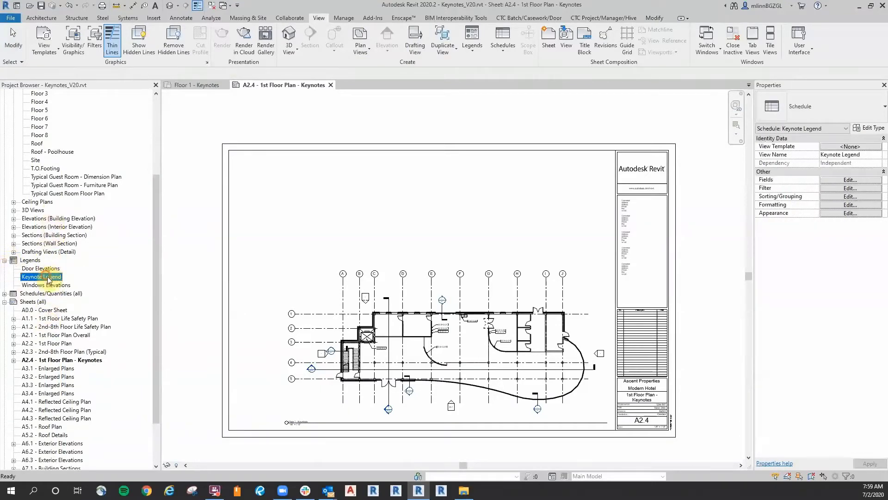
pyautogui.click(584, 182)
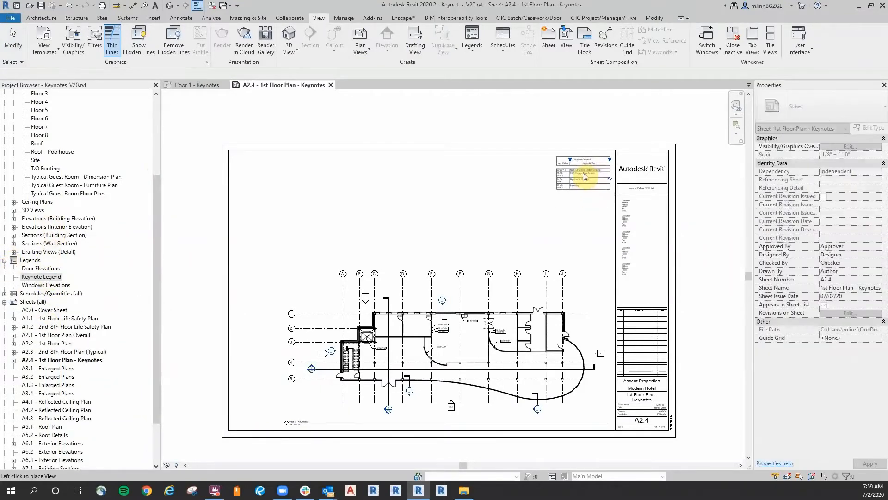
pyautogui.click(461, 217)
# Inspect the placed keynote legend, open it for editing, set its Key Value column width to 1.5", and return to the sheet.
pyautogui.scroll(5, 556, 182)
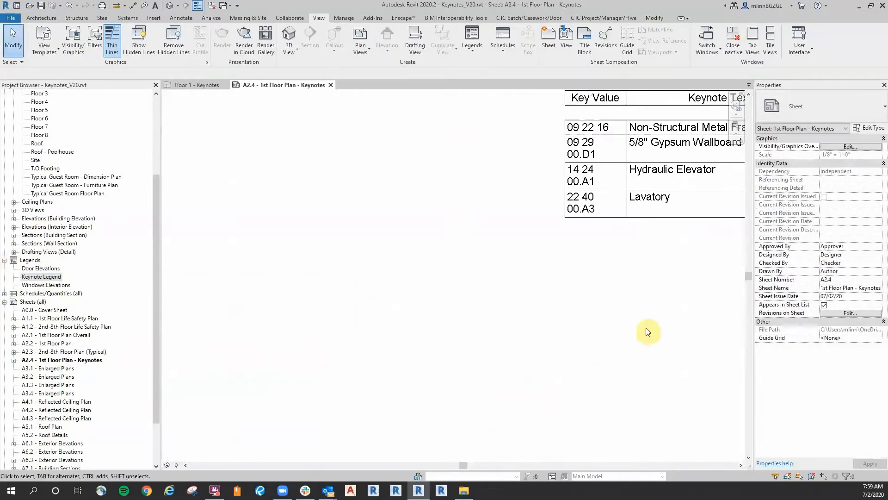
pyautogui.moveTo(646, 329); pyautogui.dragTo(420, 347, button='middle')
pyautogui.moveTo(490, 263); pyautogui.dragTo(464, 360, button='middle')
pyautogui.scroll(1, 275, 255)
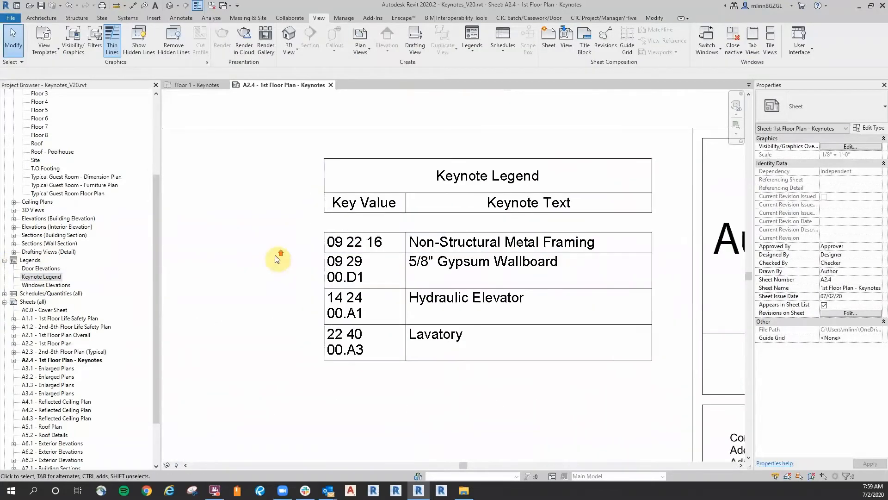
pyautogui.click(204, 88)
pyautogui.click(269, 85)
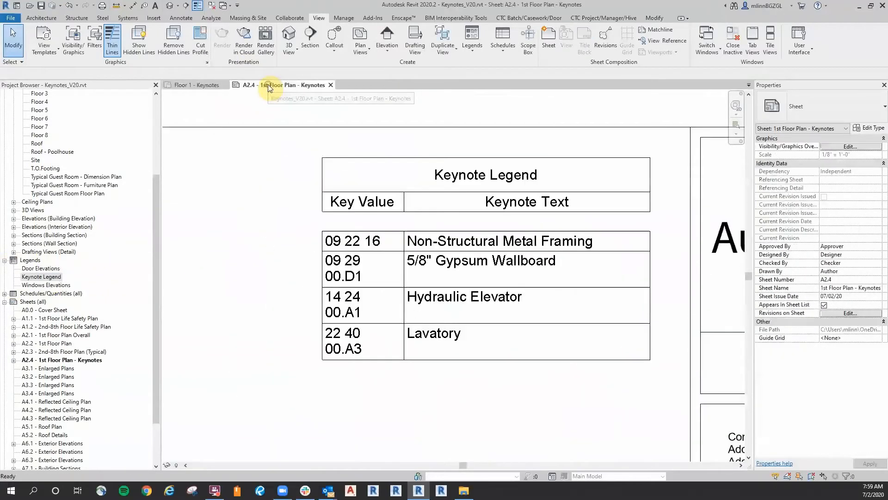
pyautogui.doubleClick(373, 215)
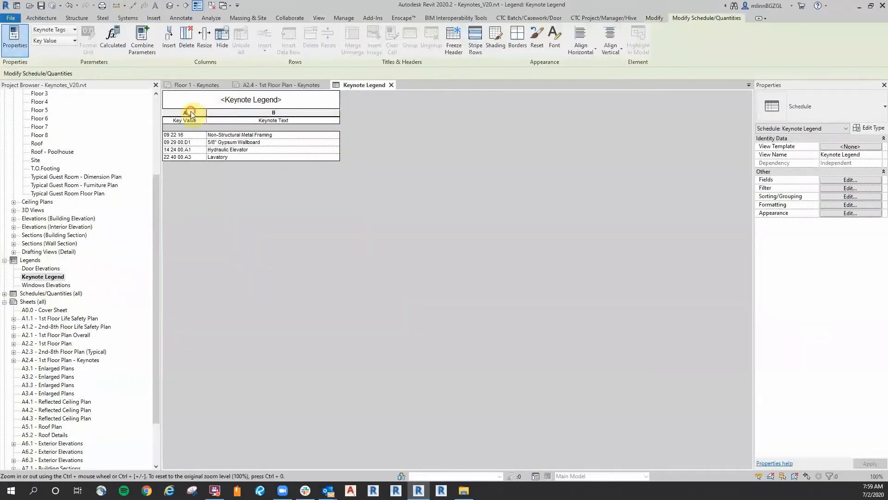
pyautogui.click(191, 114)
pyautogui.click(204, 36)
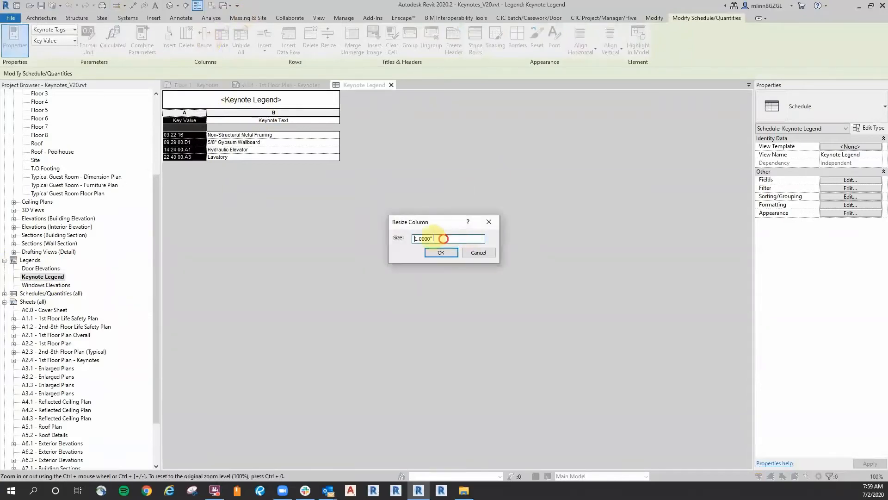
pyautogui.write('1.5')
pyautogui.press('Return')
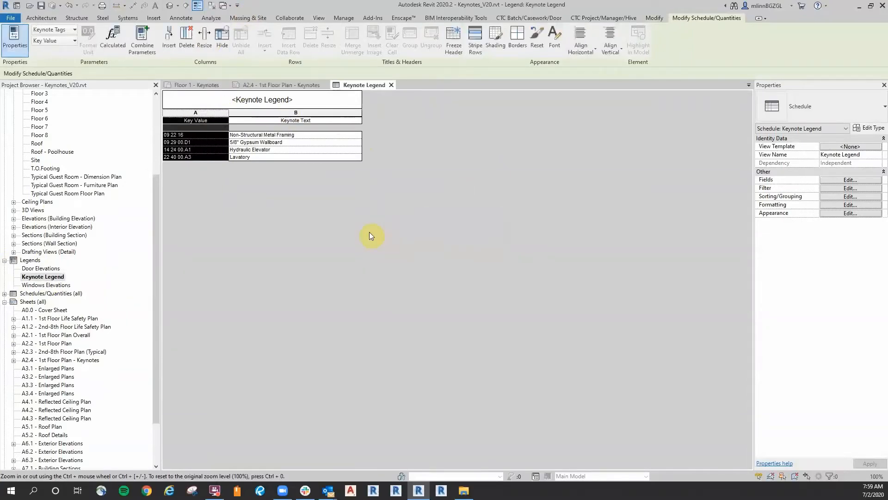
pyautogui.click(391, 84)
# Move the keynote legend on the sheet down and away from the title block border, and deselect it.
pyautogui.scroll(-2, 297, 232)
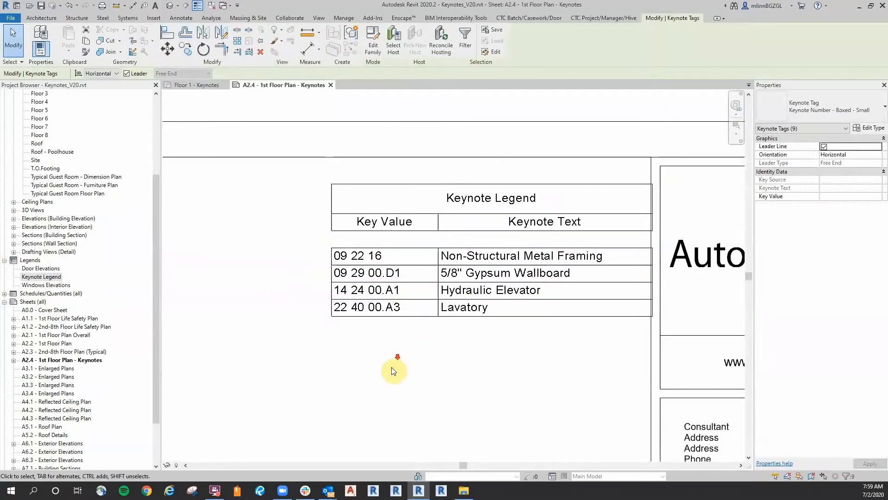
pyautogui.click(549, 237)
pyautogui.moveTo(539, 244); pyautogui.dragTo(500, 288)
pyautogui.click(478, 330)
pyautogui.scroll(-3, 420, 350)
pyautogui.moveTo(421, 351); pyautogui.dragTo(521, 161, button='middle')
pyautogui.moveTo(411, 184); pyautogui.dragTo(429, 227, button='middle')
pyautogui.scroll(-2, 369, 198)
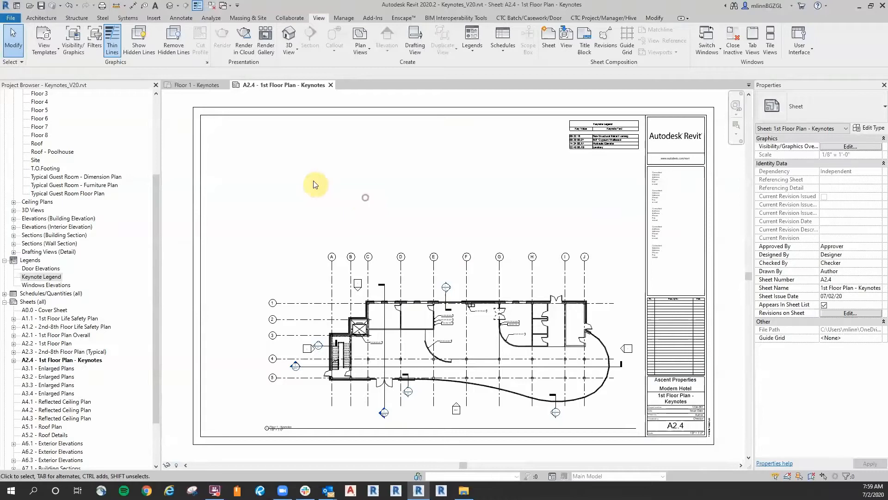
# Duplicate the Floor 2 plan view without its detailing.
pyautogui.moveTo(158, 247); pyautogui.dragTo(208, 179)
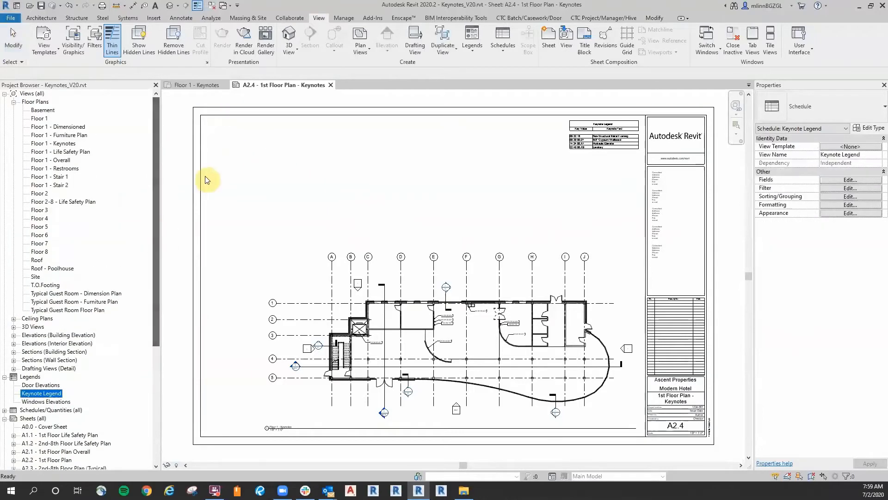
pyautogui.rightClick(40, 194)
pyautogui.moveTo(144, 268)
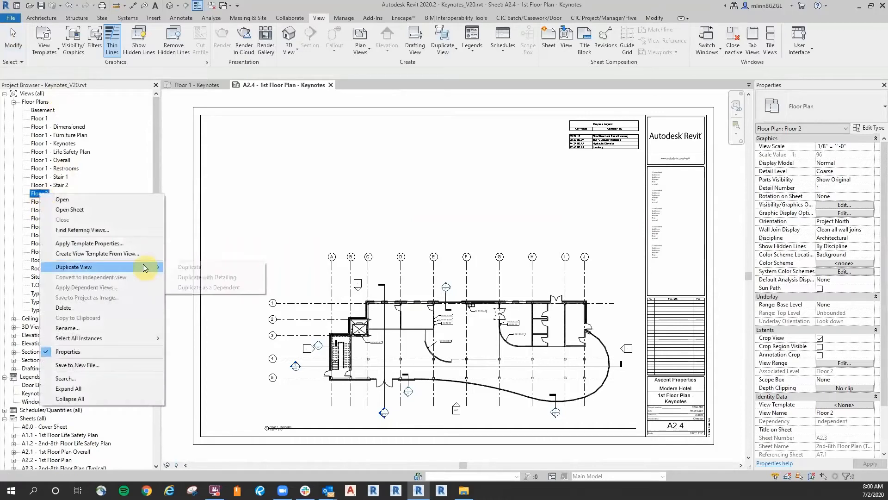
pyautogui.click(199, 267)
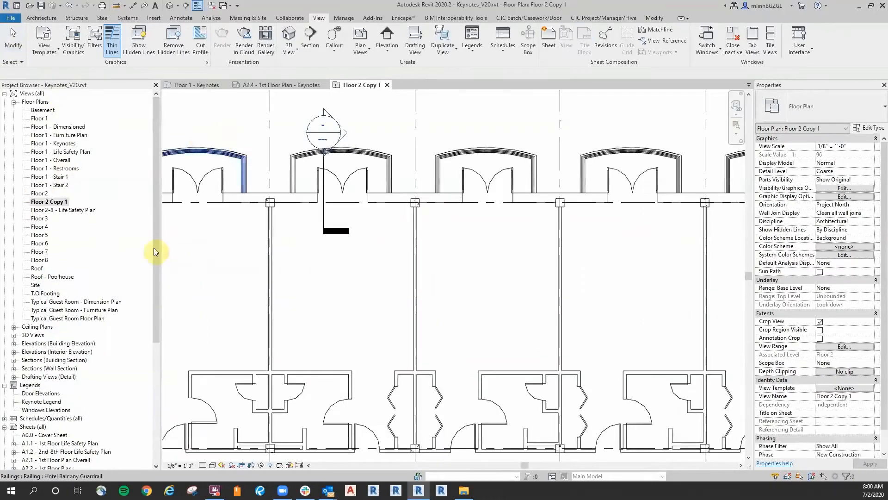
# Rename the duplicated Floor 2 view as Floor 2 - Keynotes.
pyautogui.rightClick(52, 201)
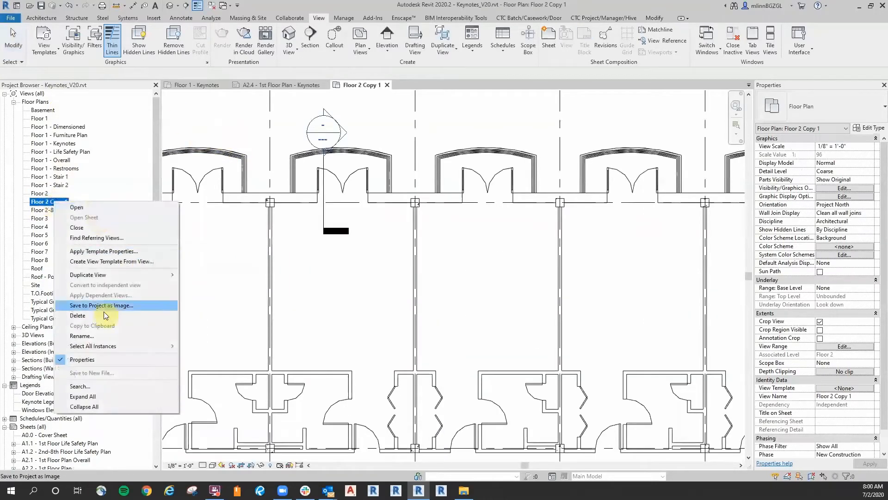
pyautogui.click(93, 336)
pyautogui.moveTo(50, 201); pyautogui.dragTo(194, 204)
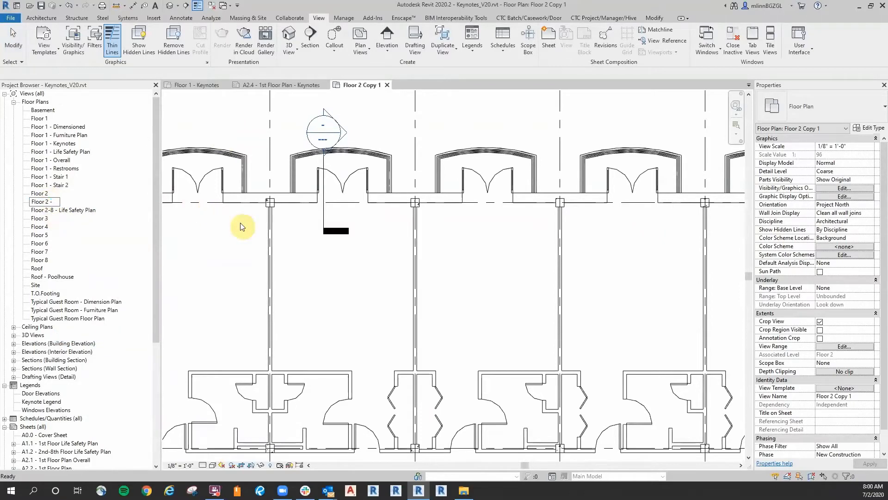
pyautogui.write('- Keynotes')
pyautogui.press('Return')
# Create a new sheet with the D 22 x 34 Horizontal titleblock.
pyautogui.scroll(-2, 77, 360)
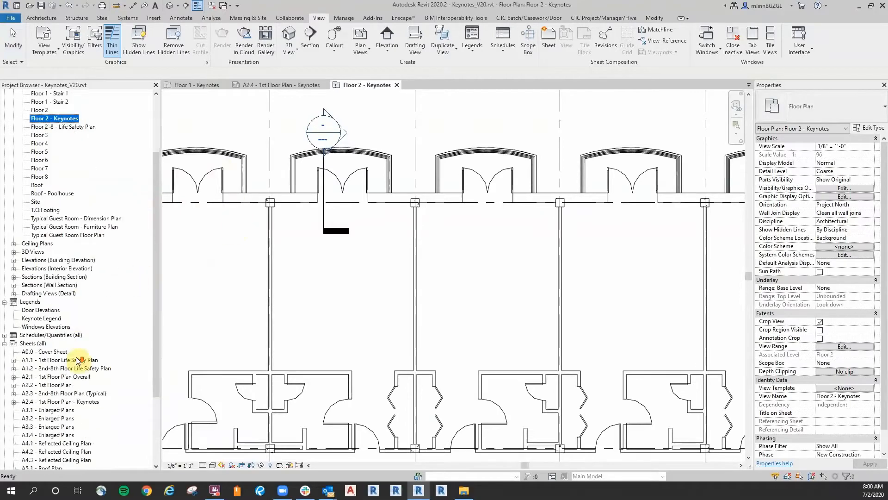
pyautogui.scroll(-2, 76, 360)
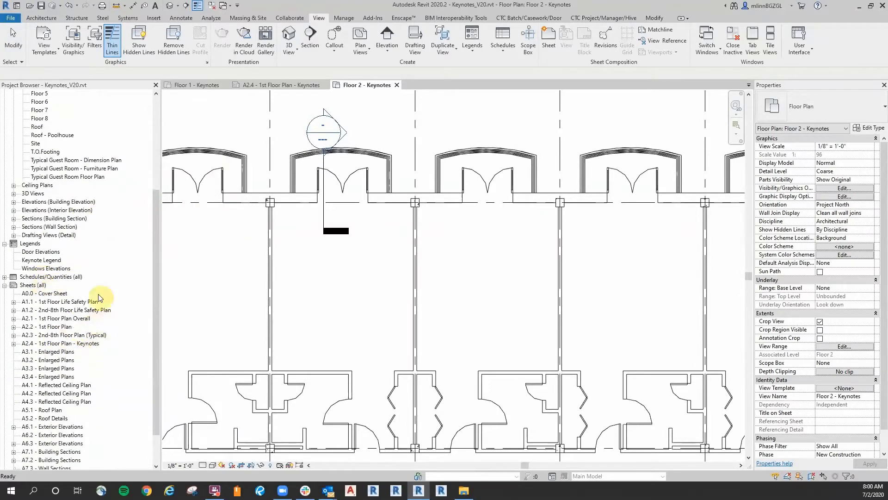
pyautogui.rightClick(30, 286)
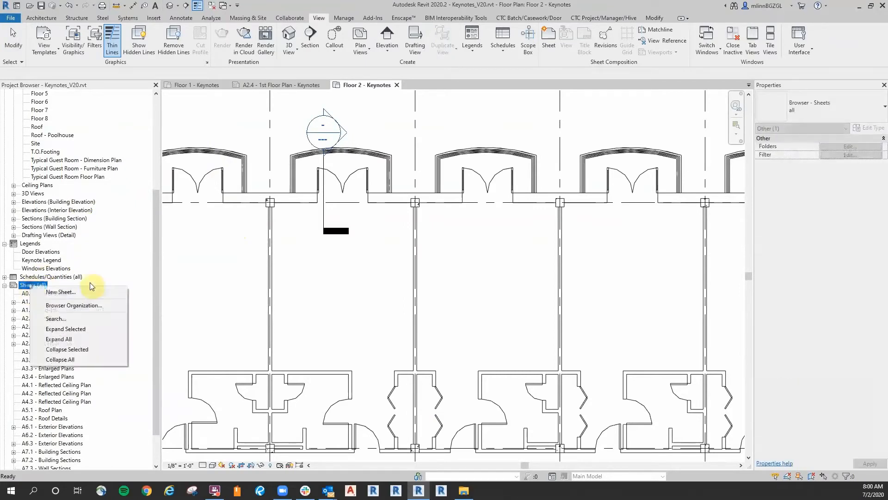
pyautogui.click(104, 293)
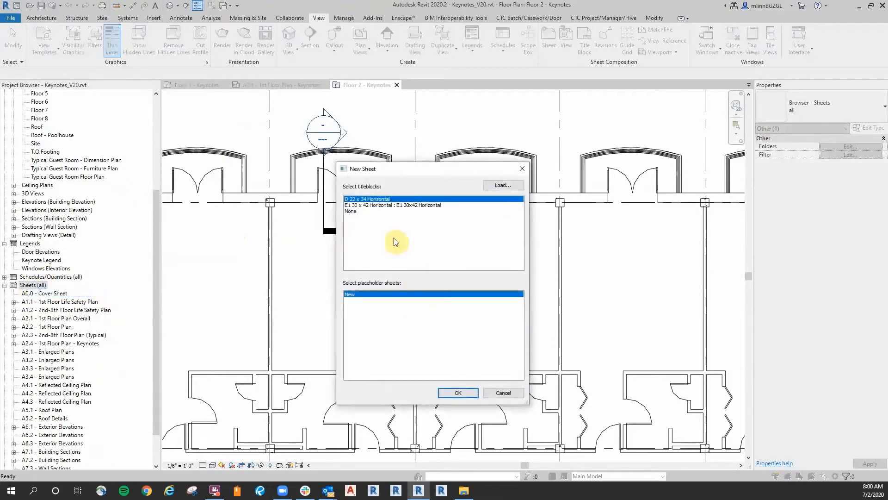
pyautogui.click(458, 392)
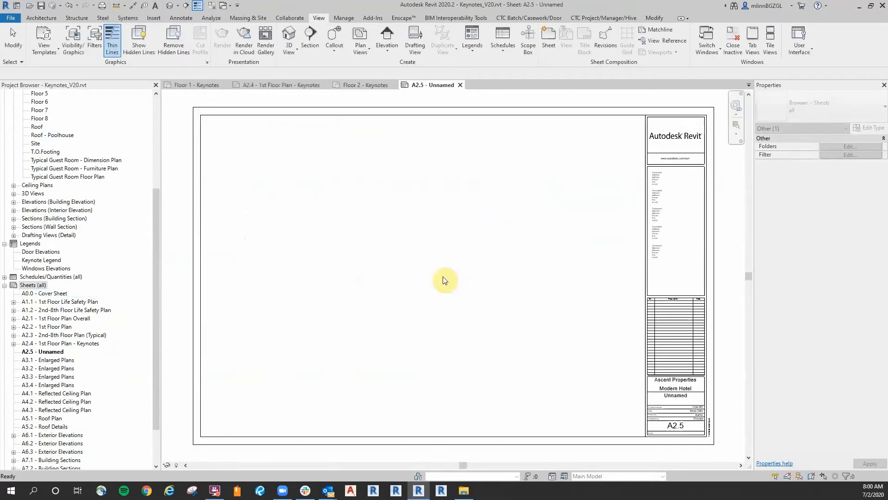
# Name sheet A2.5 "2nd Floor Plan - Keynotes".
pyautogui.rightClick(42, 352)
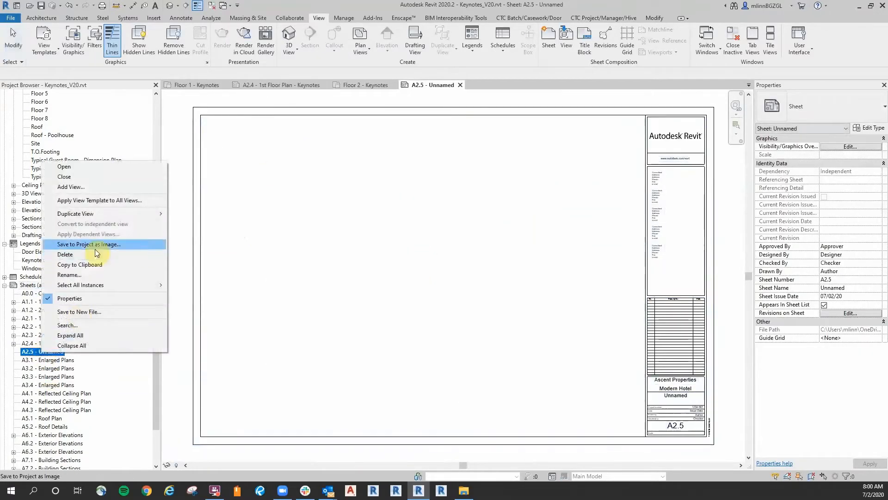
pyautogui.click(92, 275)
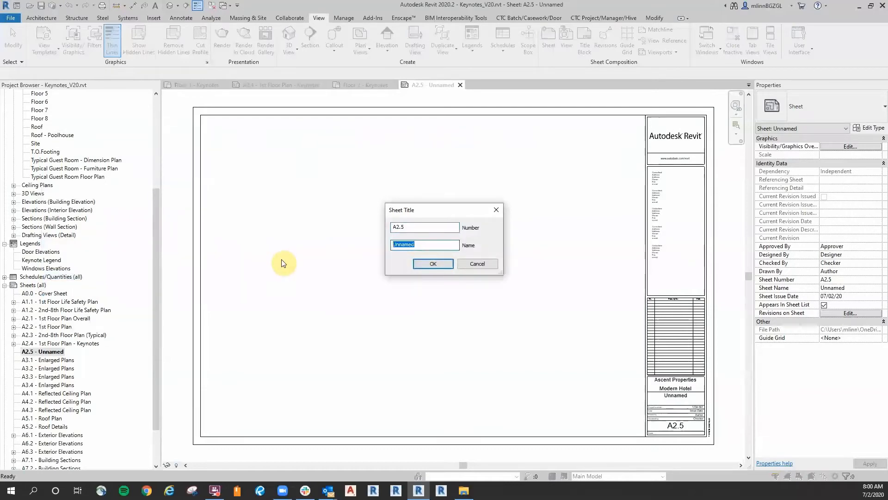
pyautogui.write('2nd Floor Plan - Keynotes')
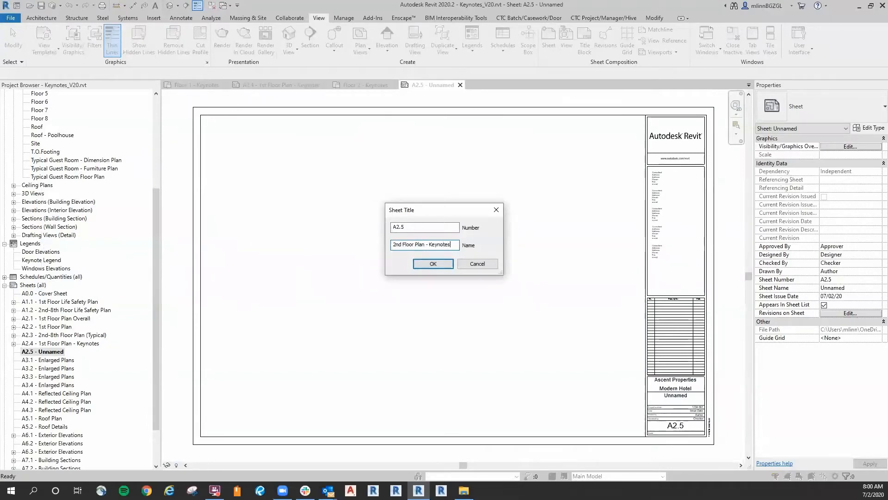
pyautogui.press('Return')
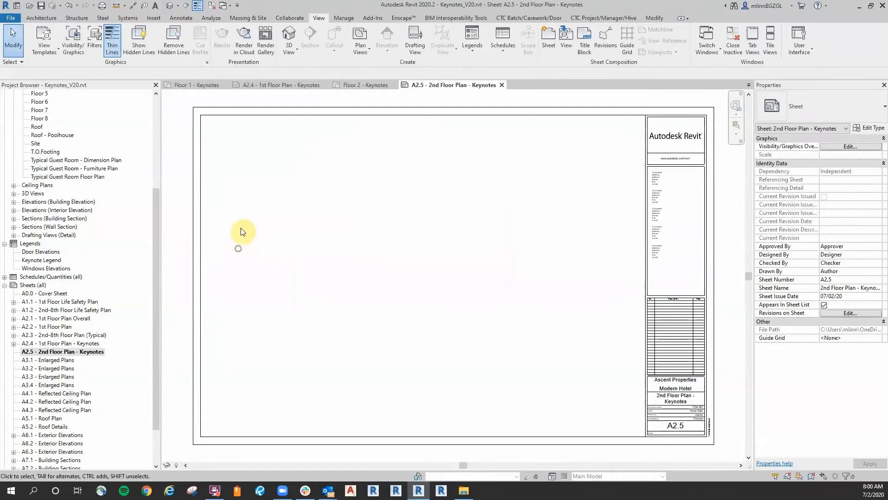
# Place the Floor 2 - Keynotes plan view in the lower part of sheet A2.5.
pyautogui.moveTo(157, 251); pyautogui.dragTo(157, 150)
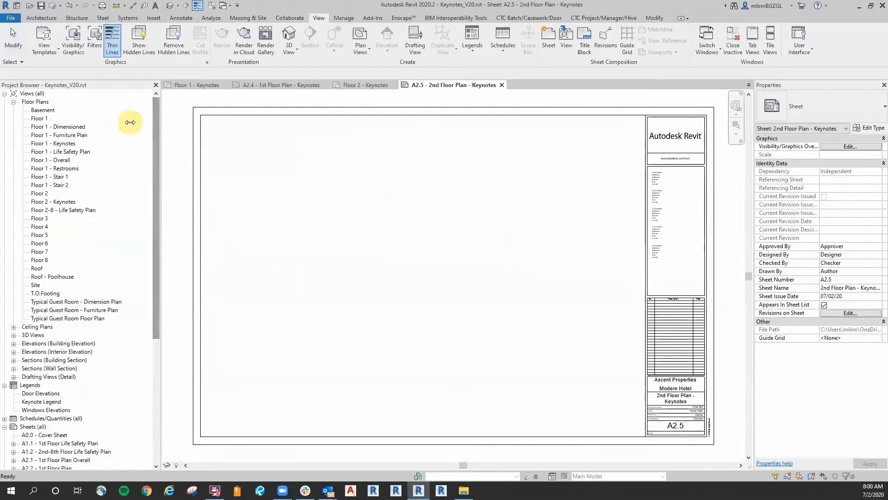
pyautogui.click(44, 166)
pyautogui.click(51, 202)
pyautogui.click(58, 203)
pyautogui.moveTo(505, 234); pyautogui.dragTo(502, 235)
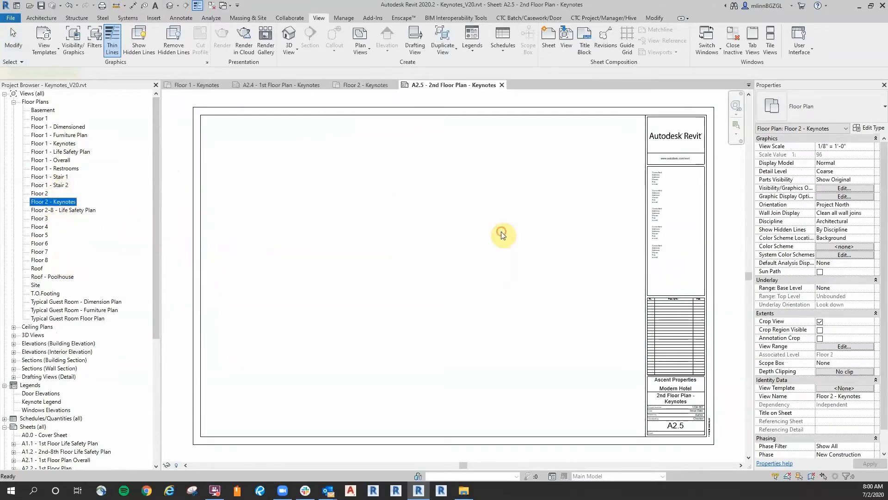
pyautogui.click(448, 340)
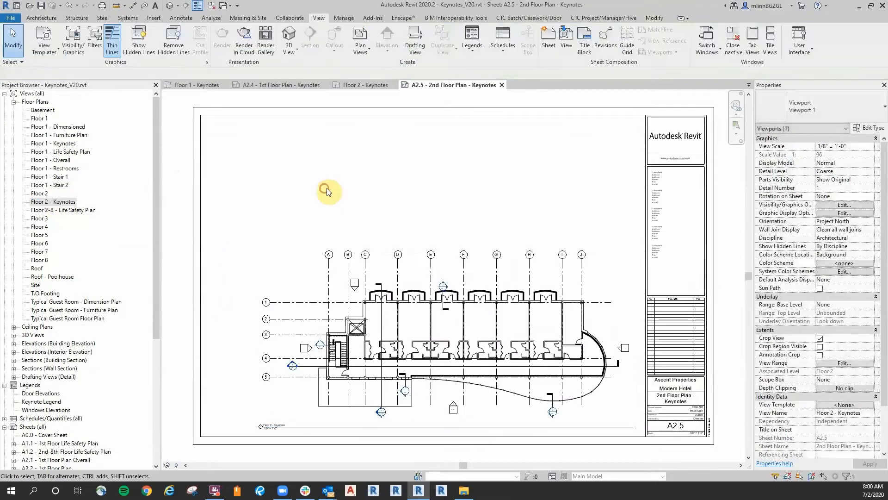
# Copy the keynote legend from sheet A2.4, paste it at the same position on sheet A2.5, and deselect it.
pyautogui.click(287, 86)
pyautogui.click(580, 131)
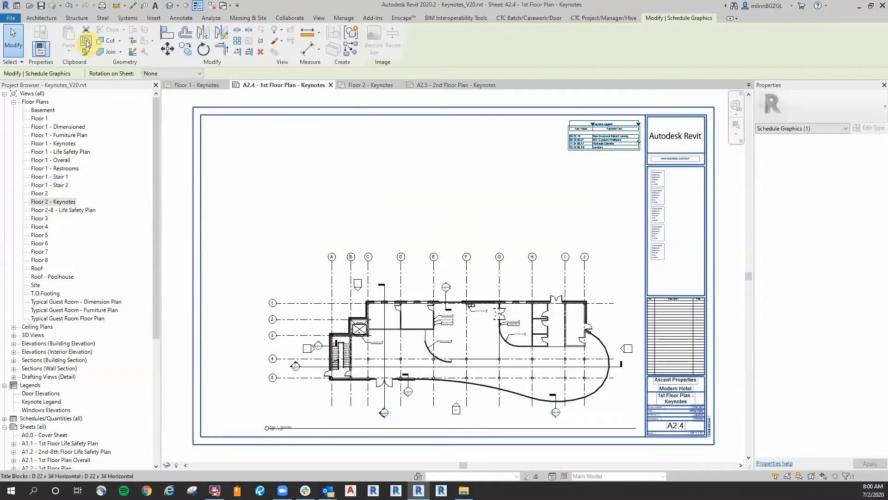
pyautogui.click(86, 43)
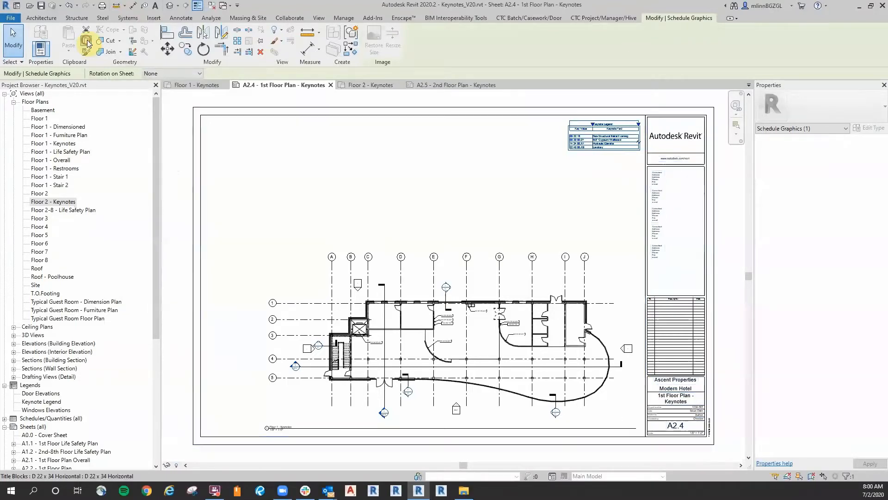
pyautogui.click(452, 88)
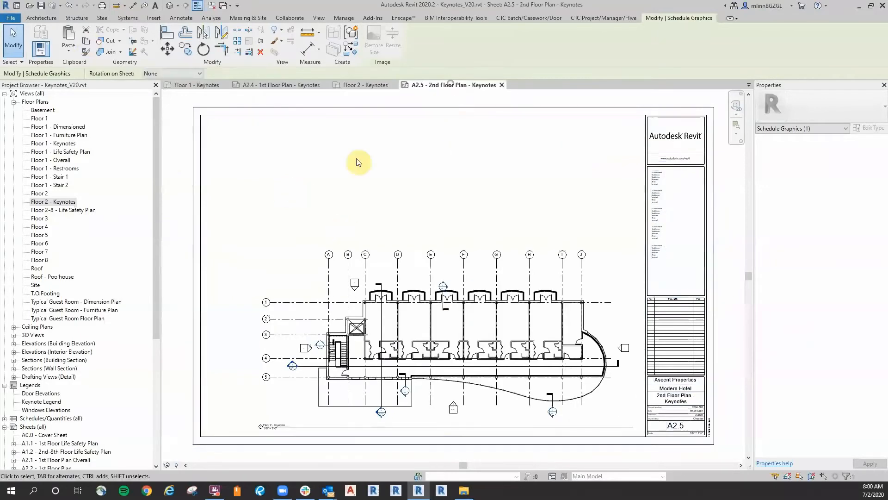
pyautogui.click(69, 49)
pyautogui.click(134, 123)
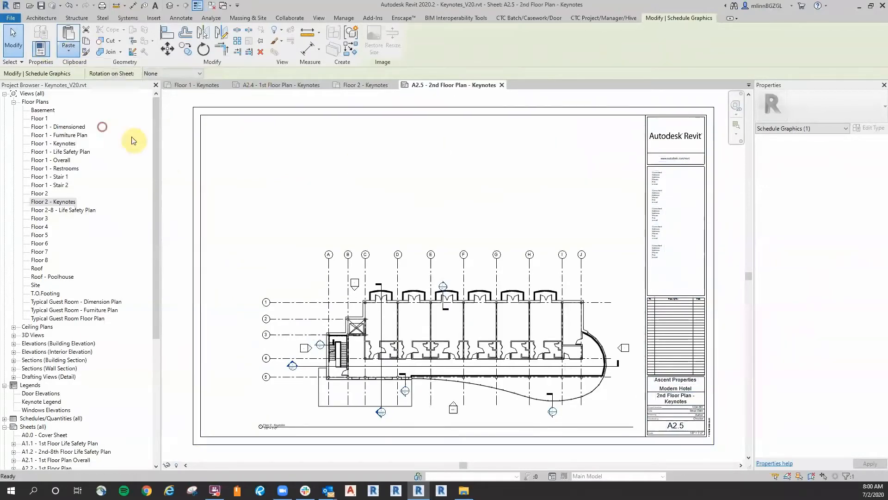
pyautogui.click(489, 176)
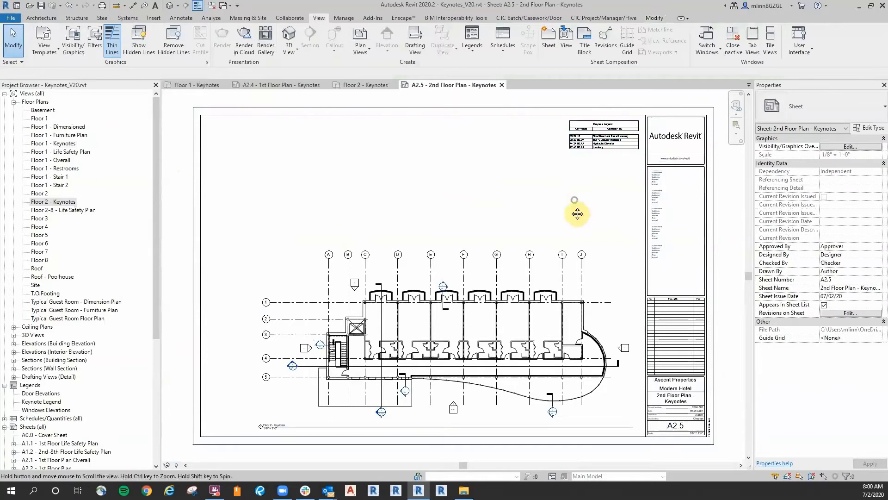
# Check the pasted legend's entries and activate the Floor 2 - Keynotes viewport on the sheet.
pyautogui.scroll(8, 575, 214)
pyautogui.scroll(-2, 593, 302)
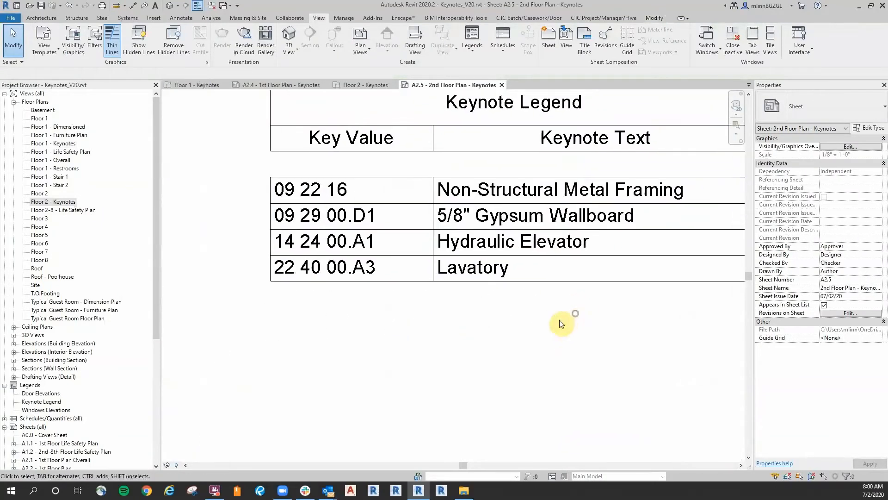
pyautogui.scroll(-5, 537, 264)
pyautogui.scroll(-3, 501, 311)
pyautogui.moveTo(501, 314); pyautogui.dragTo(585, 124, button='middle')
pyautogui.scroll(2, 495, 324)
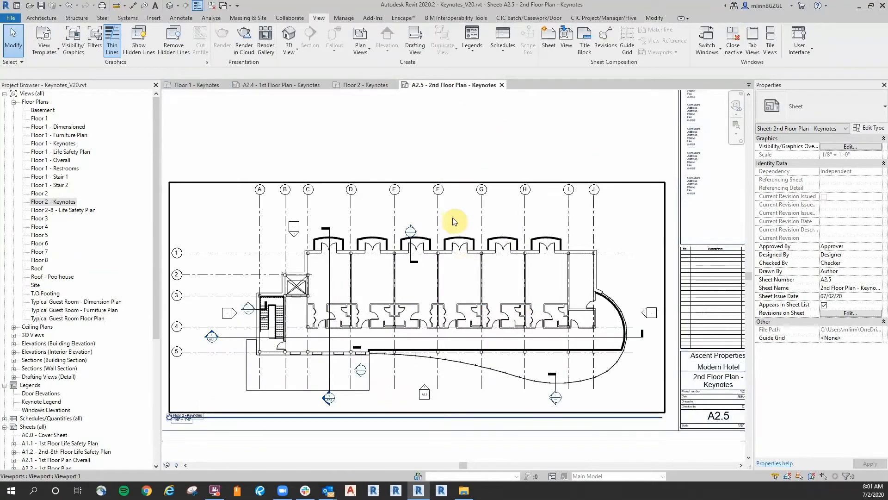
pyautogui.moveTo(450, 163); pyautogui.dragTo(451, 158, button='middle')
pyautogui.doubleClick(495, 248)
# Place an element keynote tag with a free-end leader on the column at grids F and 1, with the tag below and beside it.
pyautogui.scroll(5, 430, 227)
pyautogui.scroll(2, 430, 225)
pyautogui.moveTo(449, 305); pyautogui.dragTo(394, 335, button='middle')
pyautogui.scroll(1, 395, 332)
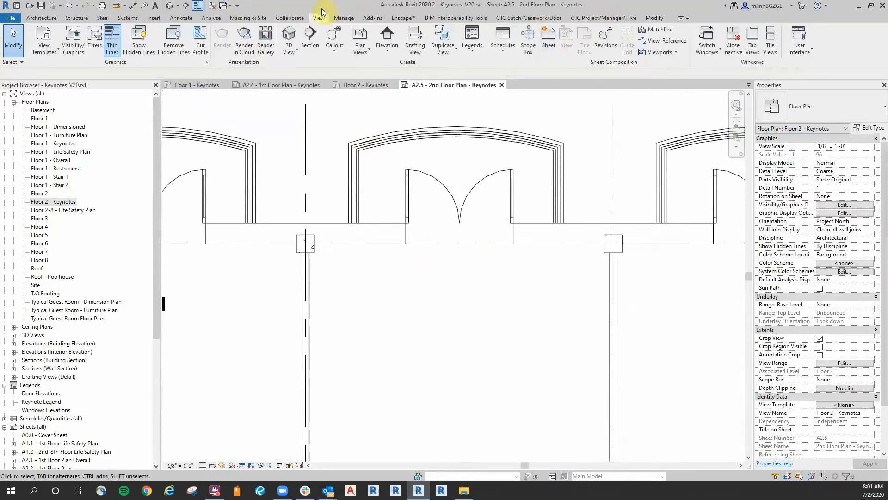
pyautogui.click(184, 18)
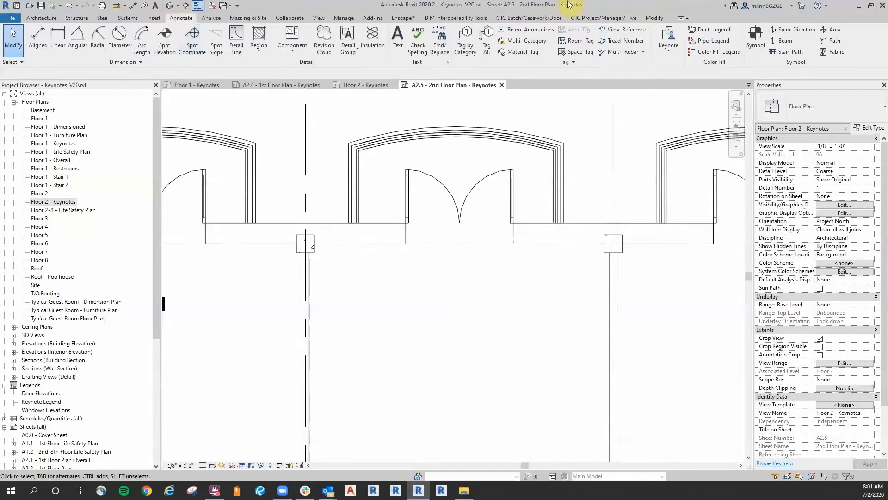
pyautogui.click(668, 47)
pyautogui.click(692, 67)
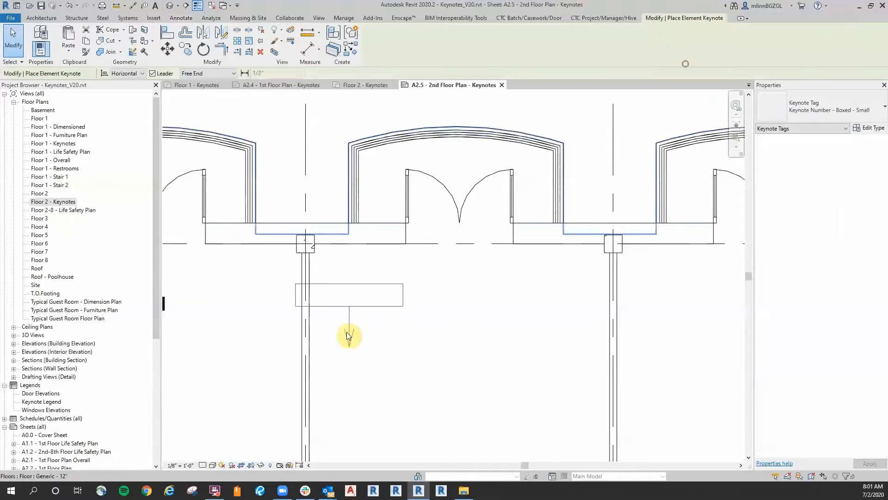
pyautogui.scroll(5, 337, 248)
pyautogui.click(259, 256)
pyautogui.scroll(-5, 341, 346)
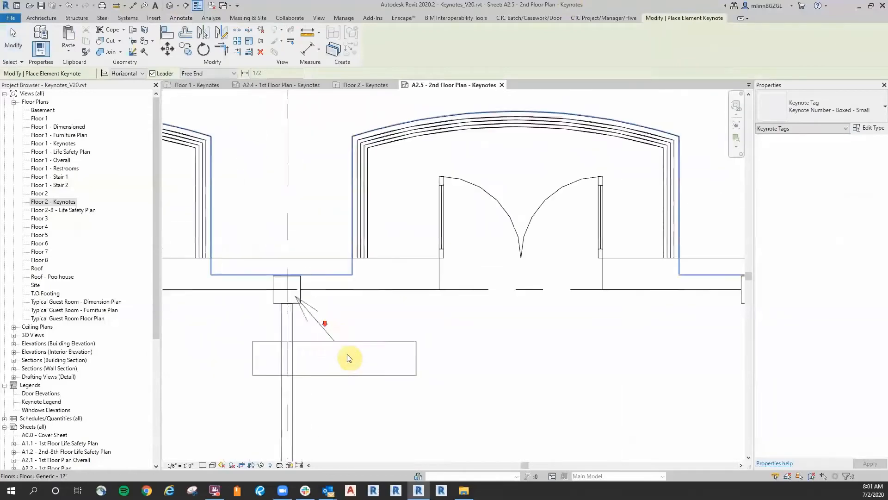
pyautogui.click(359, 373)
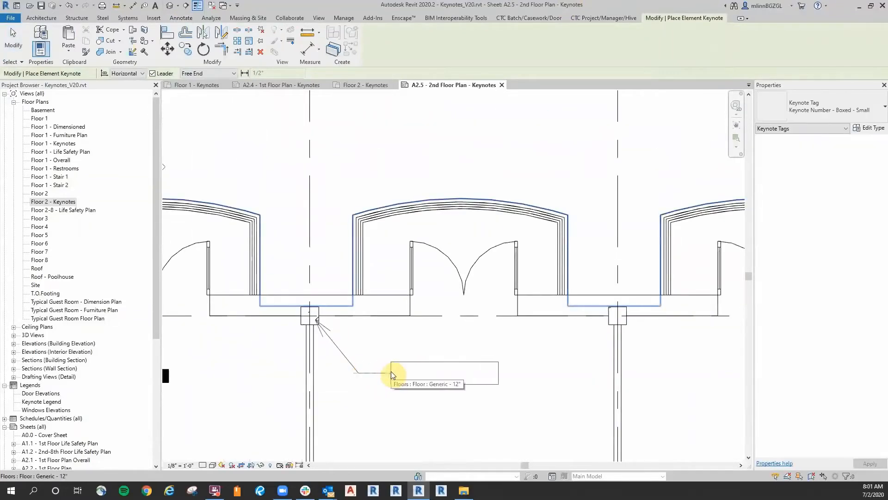
pyautogui.click(391, 373)
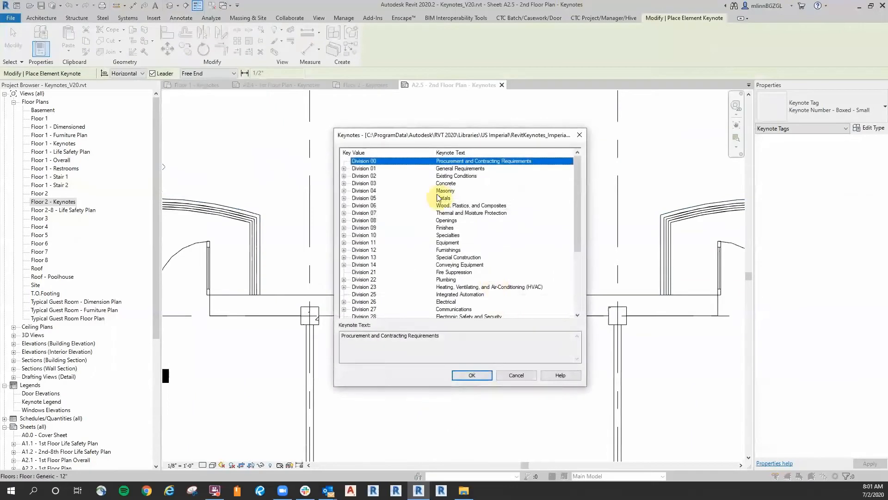
# Assign the column keynote 03 31 00.B1, 12" x 12" Cast-in-Place Rectangular Column, from Division 03 Structural Concrete.
pyautogui.click(368, 184)
pyautogui.click(344, 184)
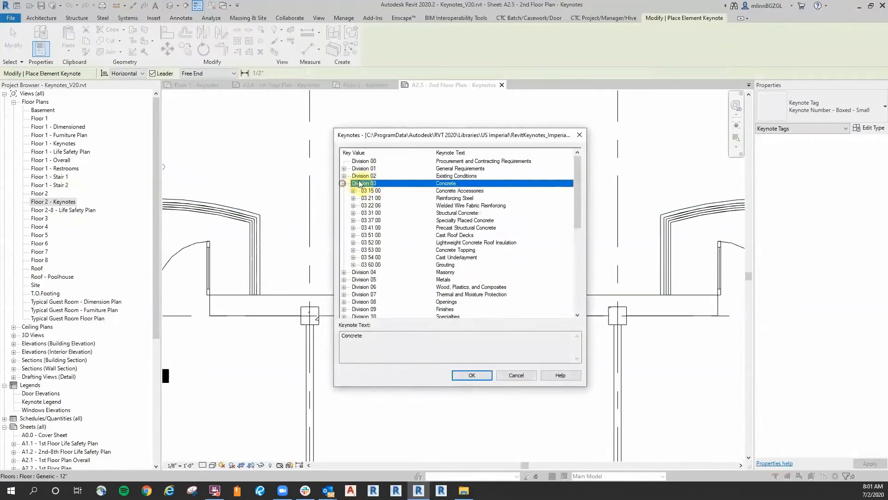
pyautogui.click(375, 213)
pyautogui.click(353, 213)
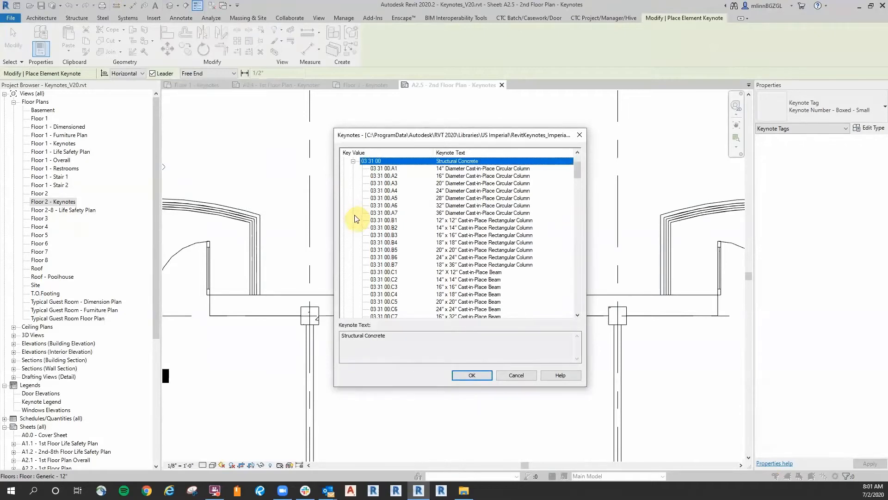
pyautogui.click(393, 220)
pyautogui.click(473, 374)
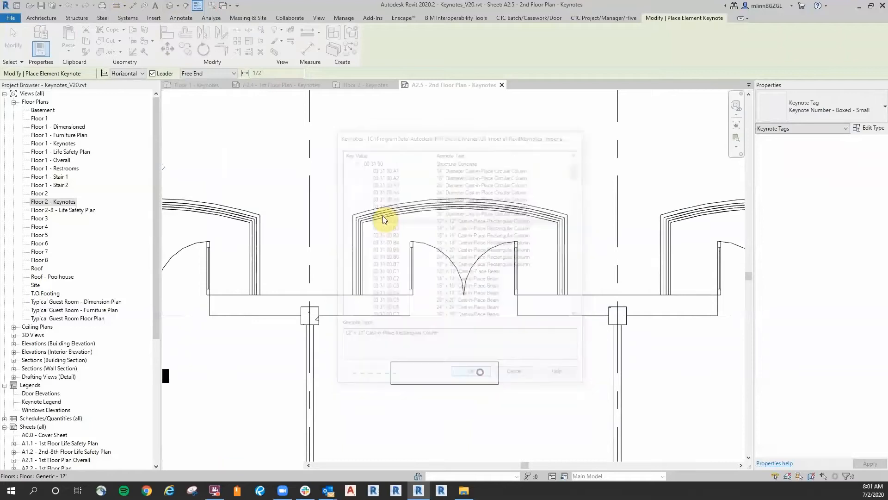
# Place an element keynote tag with a free-end leader at the window between grids C and D along grid 5, with the tag above and beside it.
pyautogui.scroll(-5, 466, 284)
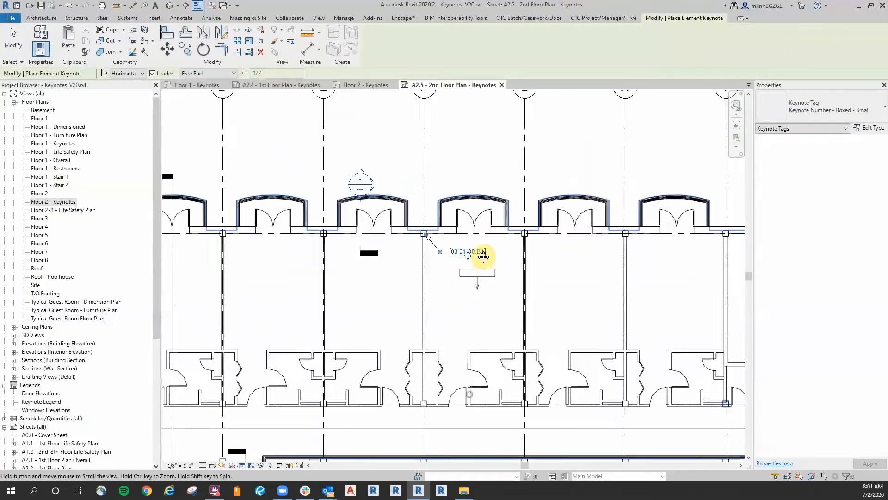
pyautogui.moveTo(474, 223); pyautogui.dragTo(492, 208, button='middle')
pyautogui.moveTo(307, 429); pyautogui.dragTo(477, 365, button='middle')
pyautogui.scroll(5, 323, 306)
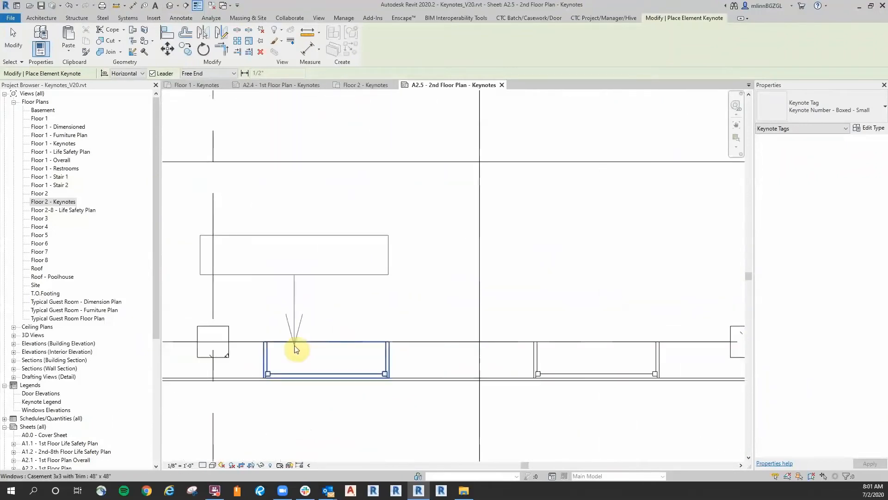
pyautogui.click(351, 243)
pyautogui.click(410, 248)
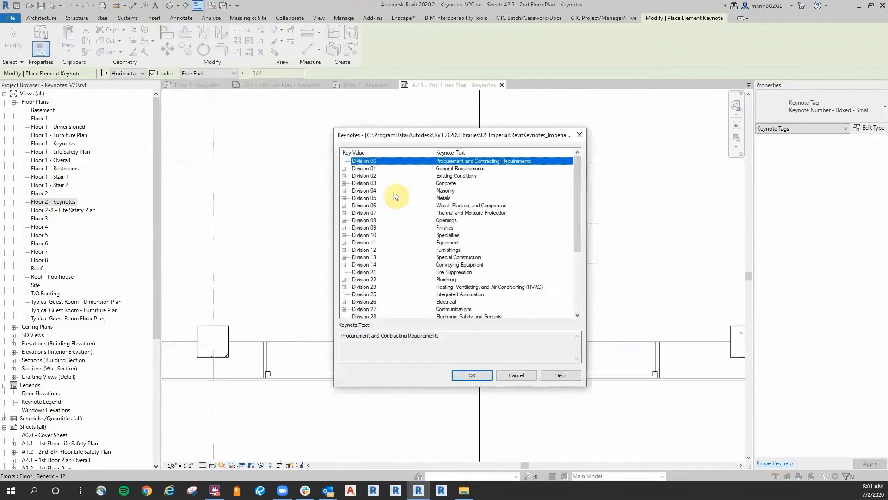
pyautogui.click(365, 198)
pyautogui.click(344, 198)
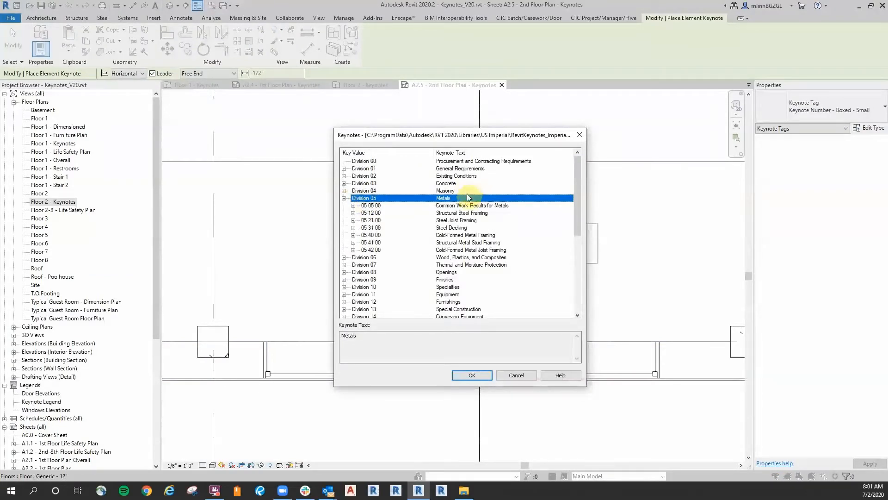
pyautogui.scroll(-1, 468, 225)
pyautogui.scroll(1, 464, 215)
pyautogui.click(344, 198)
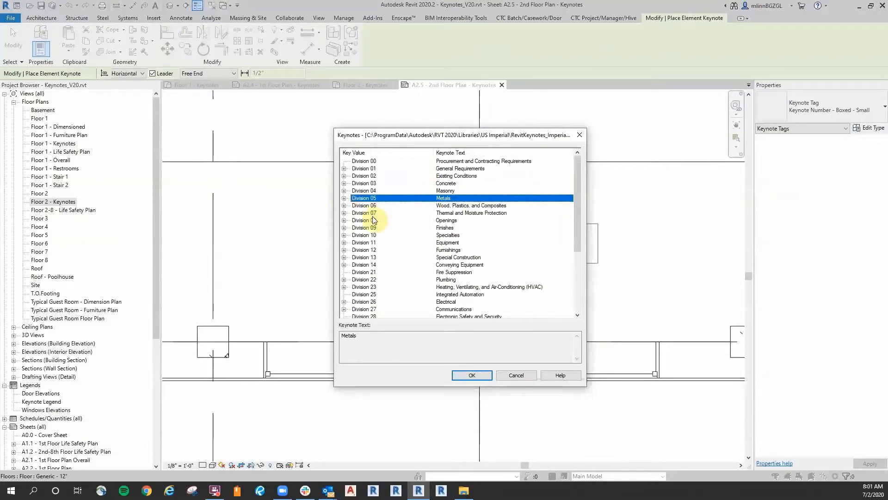
# Assign the keynote 08 51 13, Aluminum Windows, from Division 08 Openings under Metal Windows, and end keynote placement.
pyautogui.click(358, 220)
pyautogui.click(343, 220)
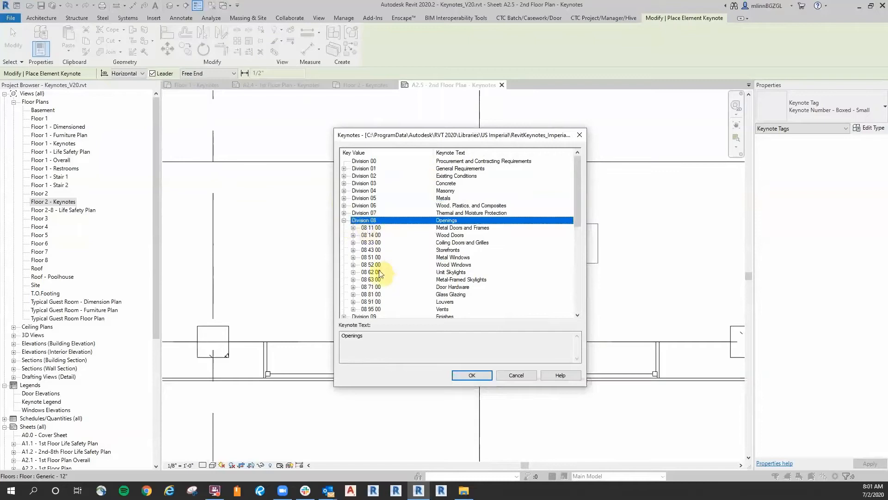
pyautogui.click(371, 258)
pyautogui.click(353, 257)
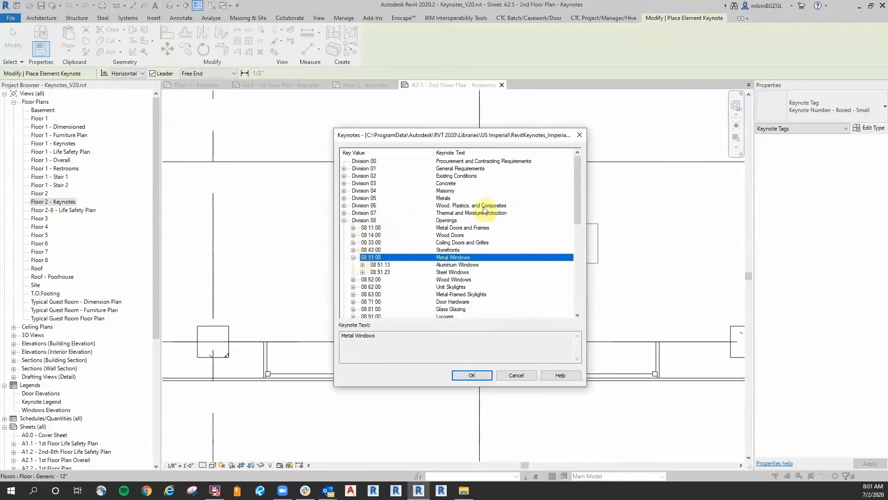
pyautogui.click(469, 265)
pyautogui.scroll(-2, 436, 236)
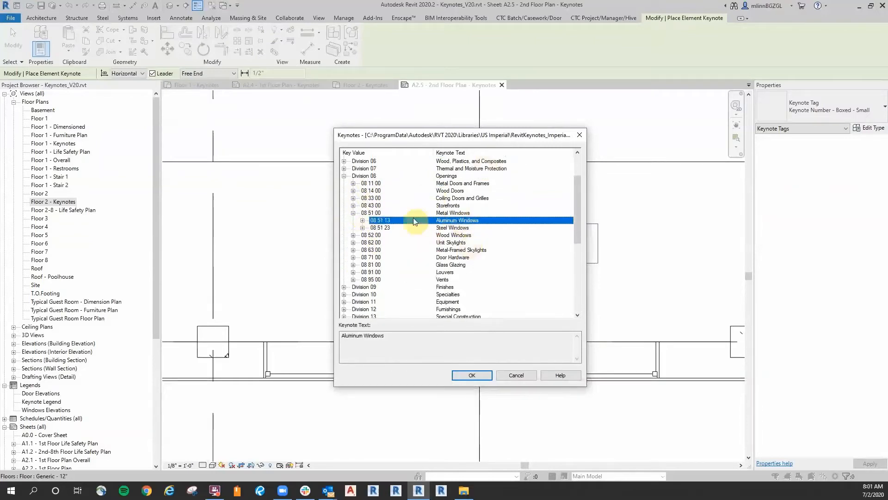
pyautogui.click(363, 221)
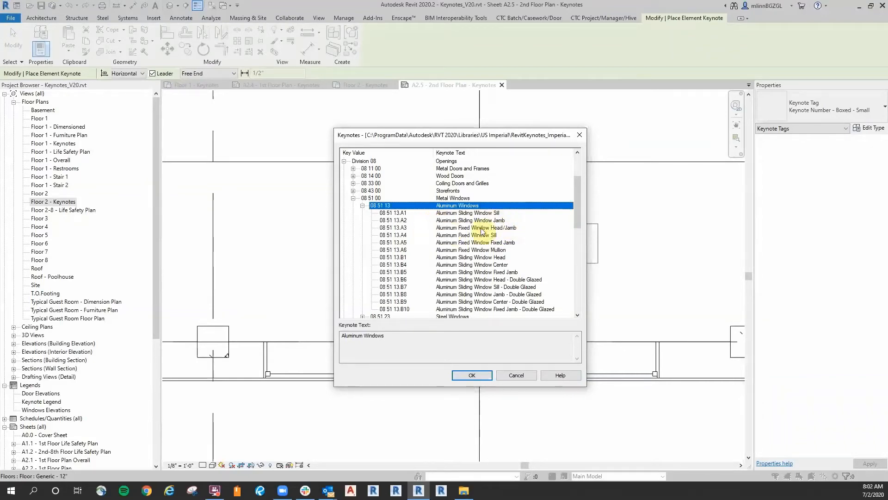
pyautogui.click(468, 375)
pyautogui.scroll(-4, 391, 267)
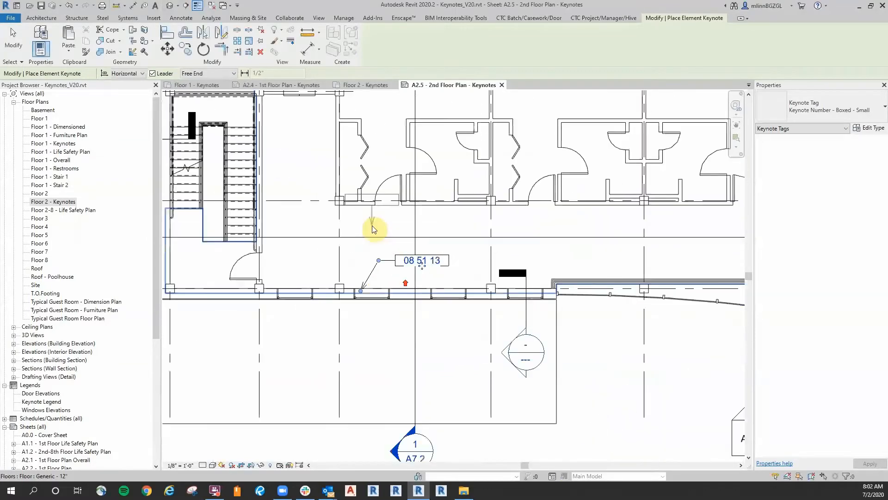
pyautogui.press('Escape')
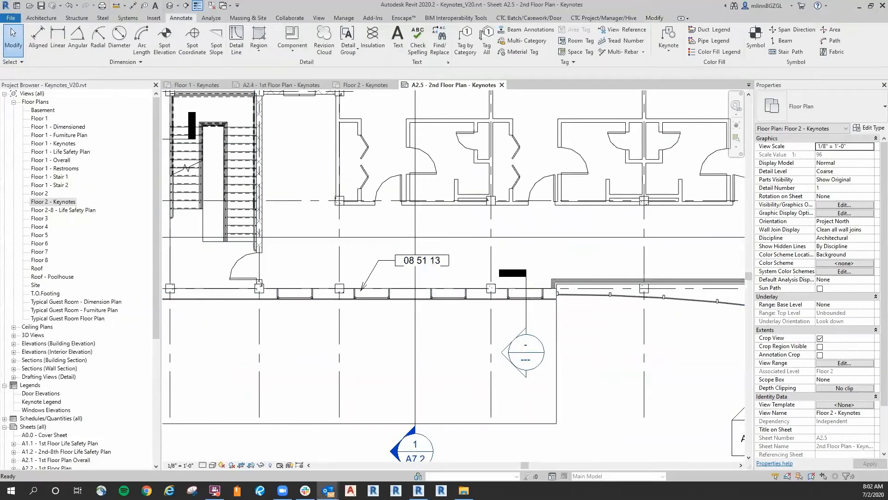
# Deactivate the Floor 2 - Keynotes viewport to return to sheet A2.5.
pyautogui.scroll(-5, 589, 337)
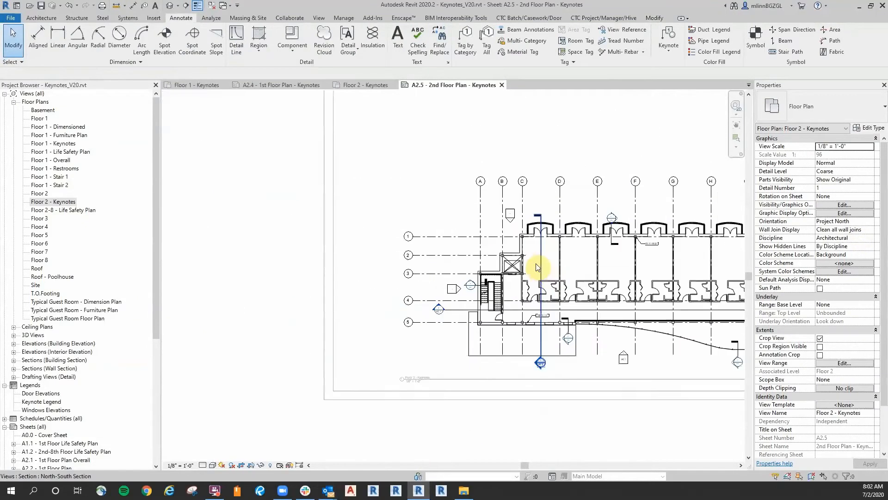
pyautogui.moveTo(585, 301); pyautogui.dragTo(478, 281, button='middle')
pyautogui.doubleClick(477, 415)
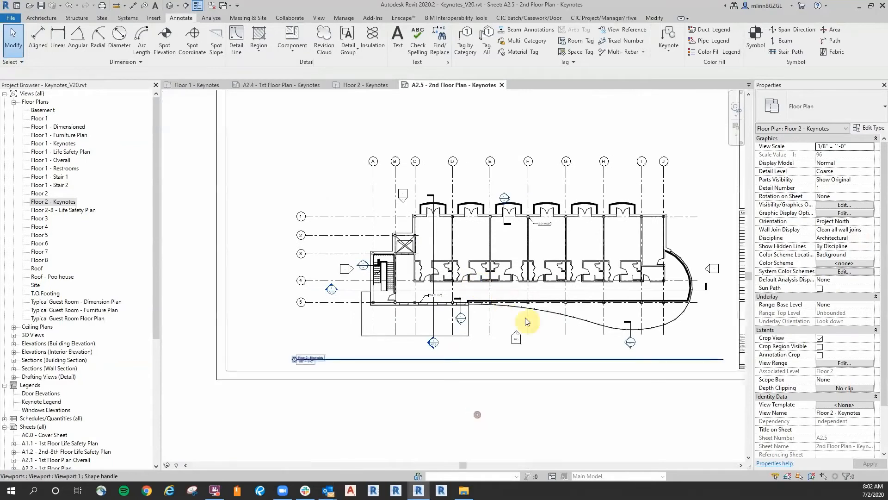
# Examine the placed keynote tags in the plan and the entries of the keynote legend on sheet A2.5.
pyautogui.scroll(4, 527, 321)
pyautogui.moveTo(560, 229); pyautogui.dragTo(598, 221, button='middle')
pyautogui.scroll(-6, 387, 323)
pyautogui.moveTo(427, 116); pyautogui.dragTo(423, 258, button='middle')
pyautogui.scroll(6, 576, 301)
pyautogui.scroll(1, 504, 258)
pyautogui.moveTo(504, 258); pyautogui.dragTo(462, 382, button='middle')
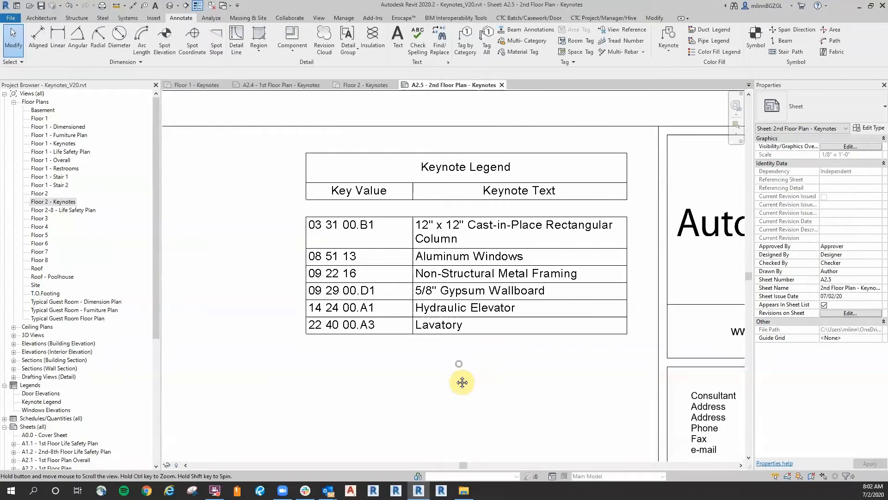
pyautogui.moveTo(462, 382); pyautogui.dragTo(461, 383, button='middle')
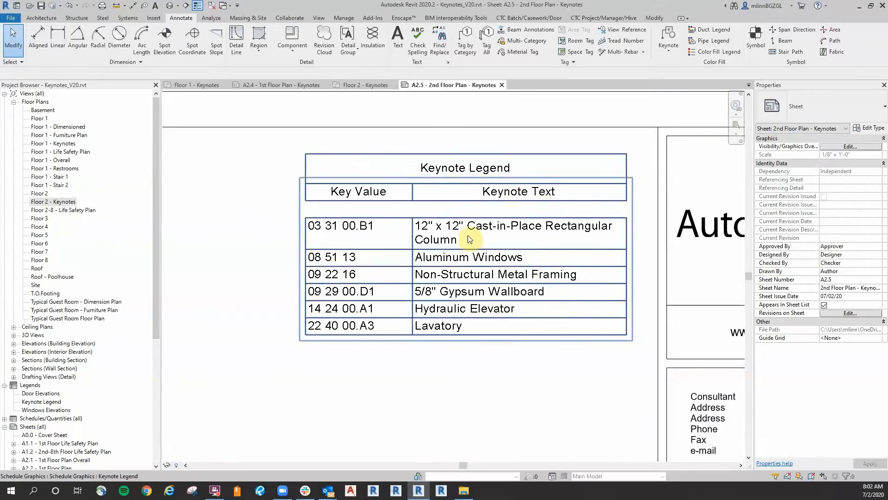
# Open the Keynote Legend schedule from the sheet and set the Keynote Text column width to 4 inches.
pyautogui.doubleClick(447, 232)
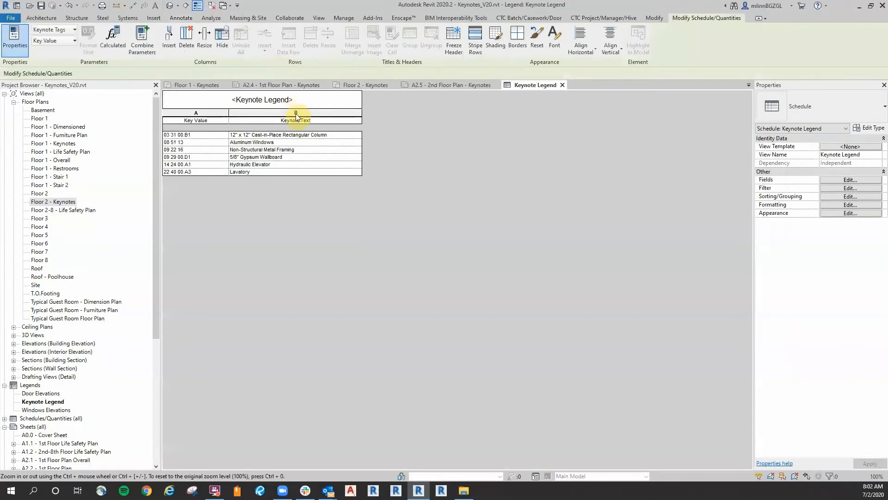
pyautogui.click(296, 113)
pyautogui.click(205, 39)
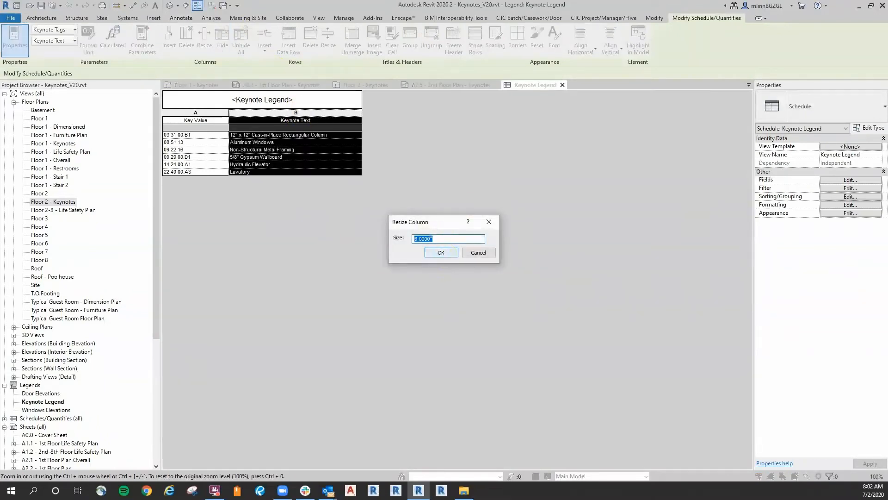
pyautogui.write('4')
pyautogui.click(441, 252)
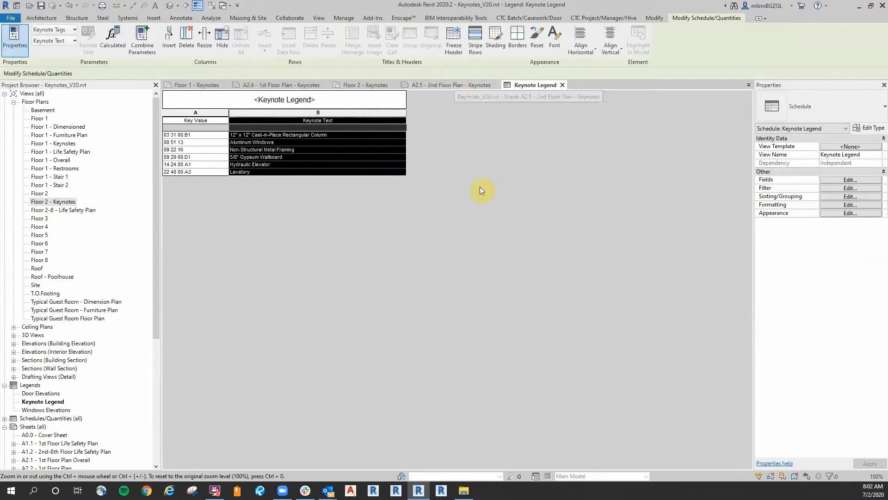
# Return to sheet A2.5, shift the widened keynote legend left so it clears the title block, and deselect it.
pyautogui.click(453, 85)
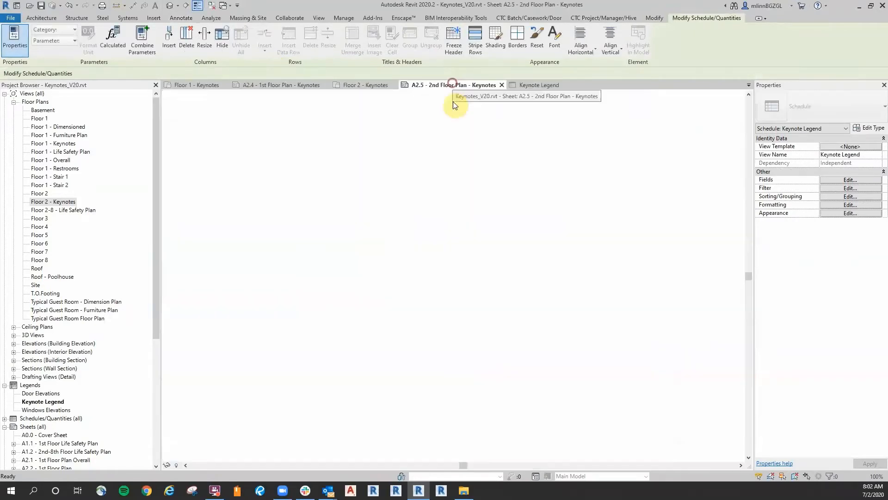
pyautogui.click(538, 287)
pyautogui.moveTo(523, 274); pyautogui.dragTo(477, 274)
pyautogui.click(454, 111)
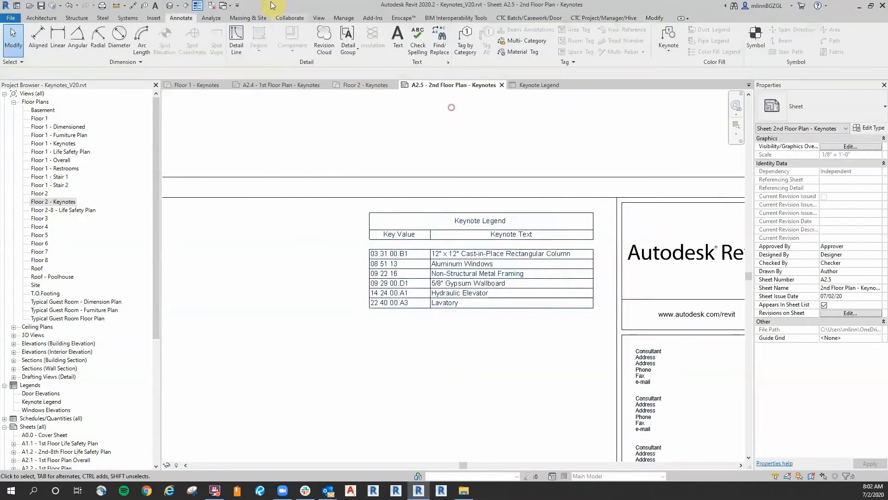
# Close all inactive views and open sheet A2.4 - 1st Floor Plan - Keynotes.
pyautogui.click(212, 5)
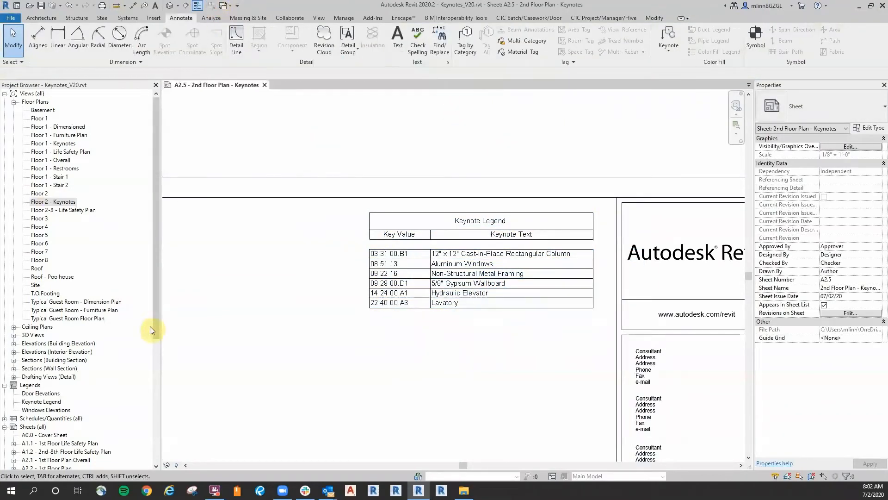
pyautogui.scroll(-4, 56, 380)
pyautogui.click(50, 393)
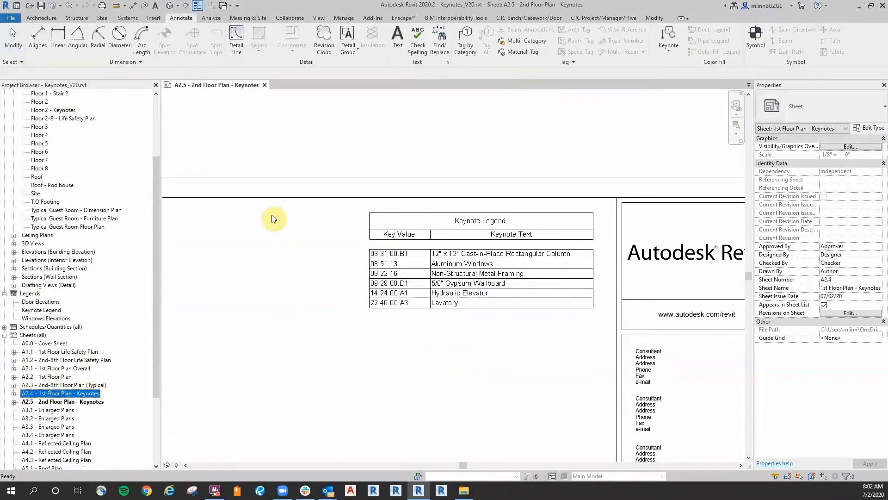
pyautogui.press('Return')
pyautogui.click(485, 263)
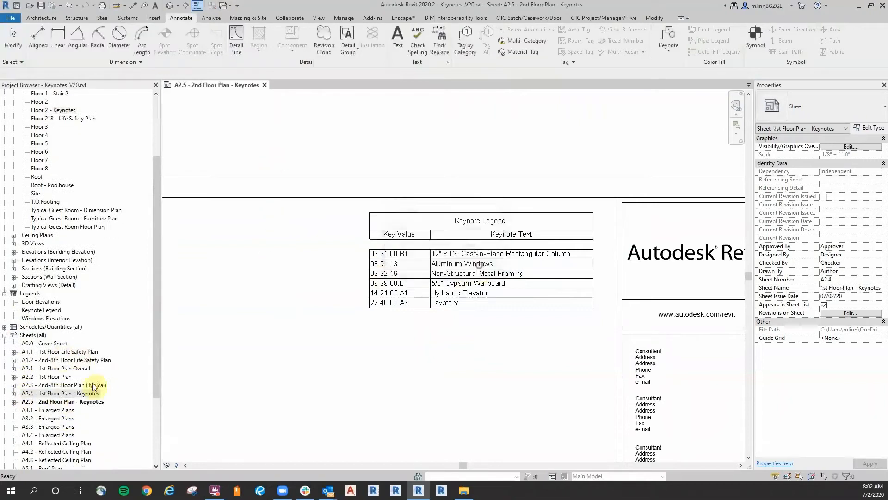
pyautogui.doubleClick(39, 394)
# Move the keynote legend on sheet A2.4 left off the title block and deselect it.
pyautogui.click(597, 155)
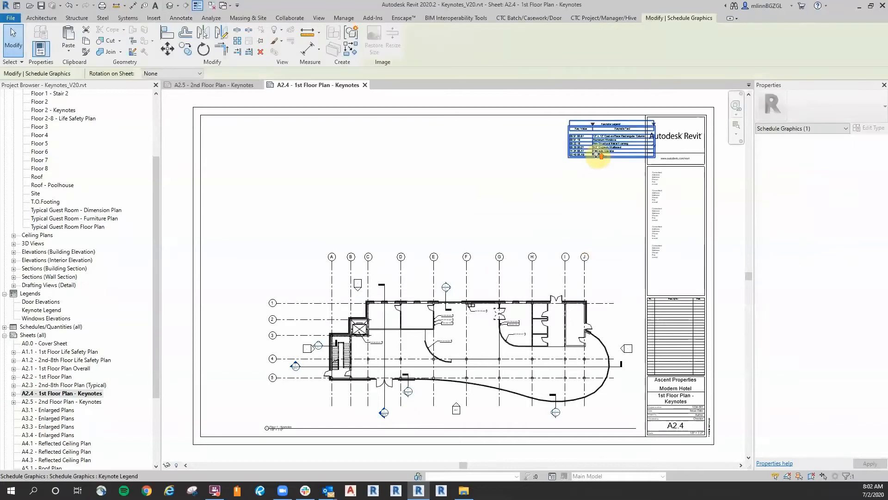
pyautogui.scroll(2, 596, 154)
pyautogui.moveTo(597, 154); pyautogui.dragTo(510, 228, button='middle')
pyautogui.moveTo(523, 219); pyautogui.dragTo(496, 219)
pyautogui.click(399, 289)
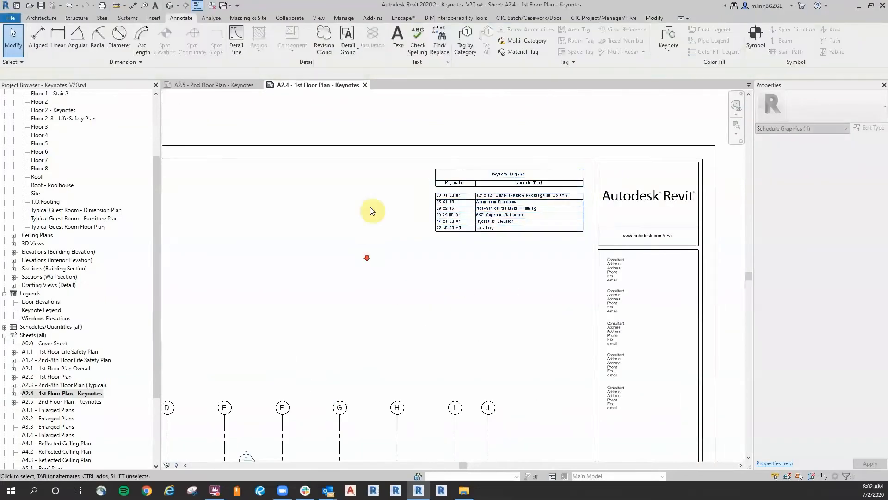
# Compare the keynote tags in the first floor plan with the legend entries on sheet A2.4.
pyautogui.scroll(-4, 372, 211)
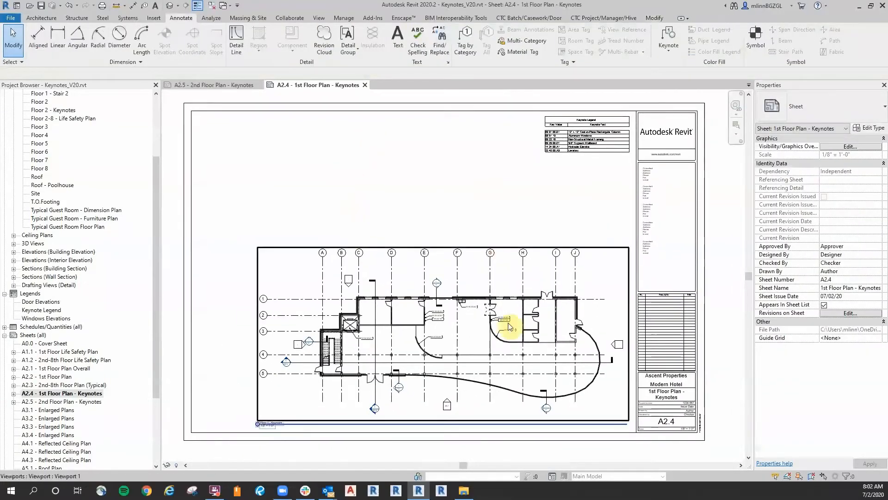
pyautogui.scroll(5, 507, 355)
pyautogui.moveTo(415, 335); pyautogui.dragTo(455, 316, button='middle')
pyautogui.scroll(-4, 523, 218)
pyautogui.moveTo(521, 219); pyautogui.dragTo(499, 237, button='middle')
pyautogui.scroll(6, 499, 240)
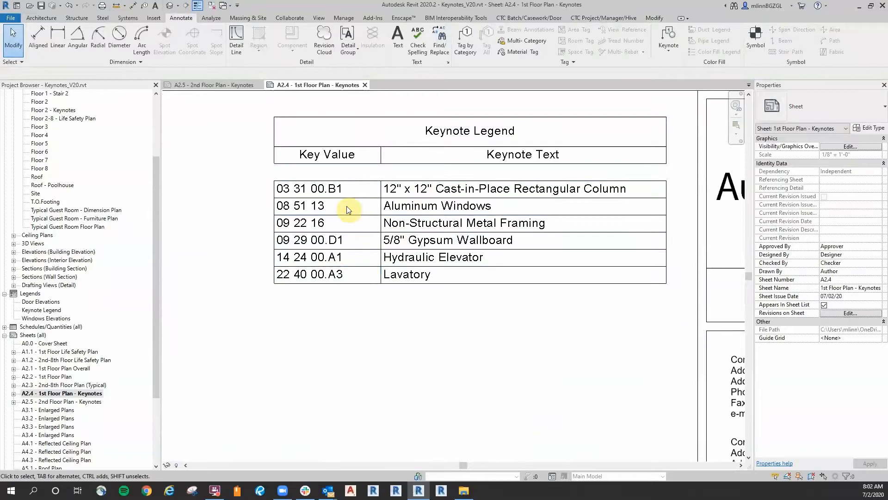
pyautogui.scroll(-3, 451, 333)
pyautogui.moveTo(448, 353); pyautogui.dragTo(475, 191, button='middle')
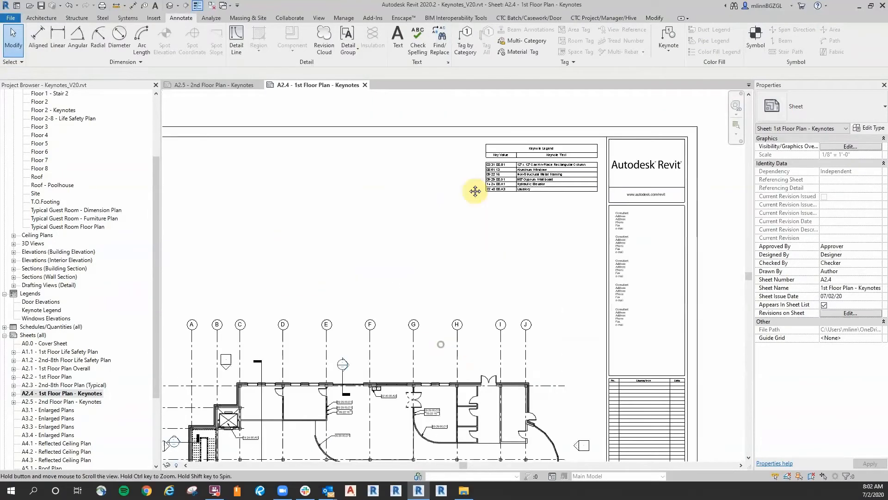
# Switch to sheet A2.5 and compare its second floor keynote tags with the entries in its legend.
pyautogui.click(211, 87)
pyautogui.scroll(-3, 454, 359)
pyautogui.moveTo(442, 356); pyautogui.dragTo(598, 149, button='middle')
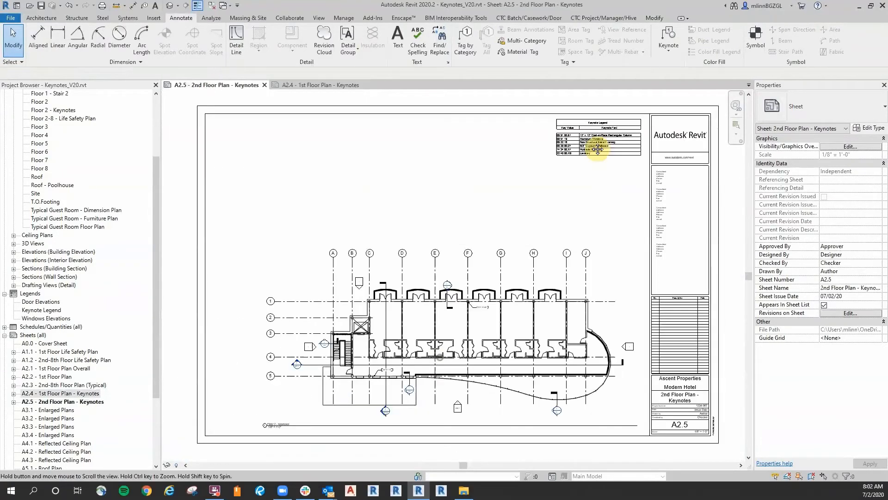
pyautogui.scroll(3, 579, 361)
pyautogui.scroll(-3, 439, 252)
pyautogui.moveTo(383, 324); pyautogui.dragTo(272, 454, button='middle')
pyautogui.scroll(7, 505, 183)
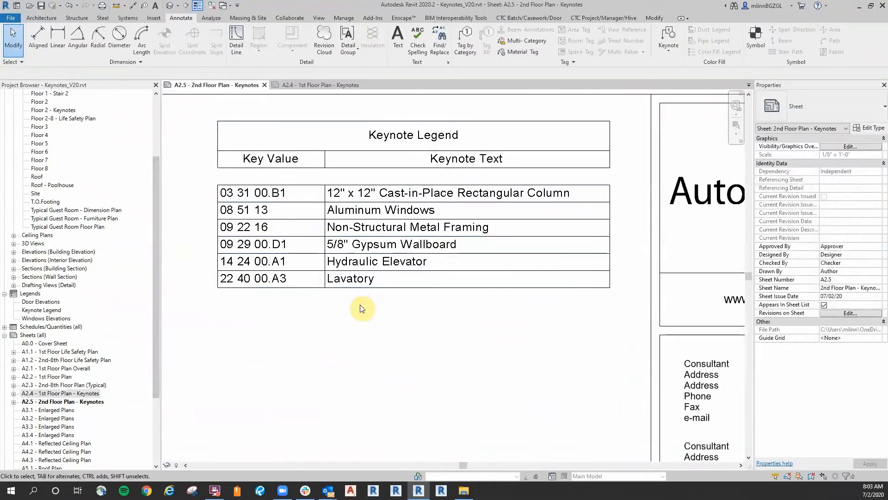
pyautogui.scroll(-5, 360, 308)
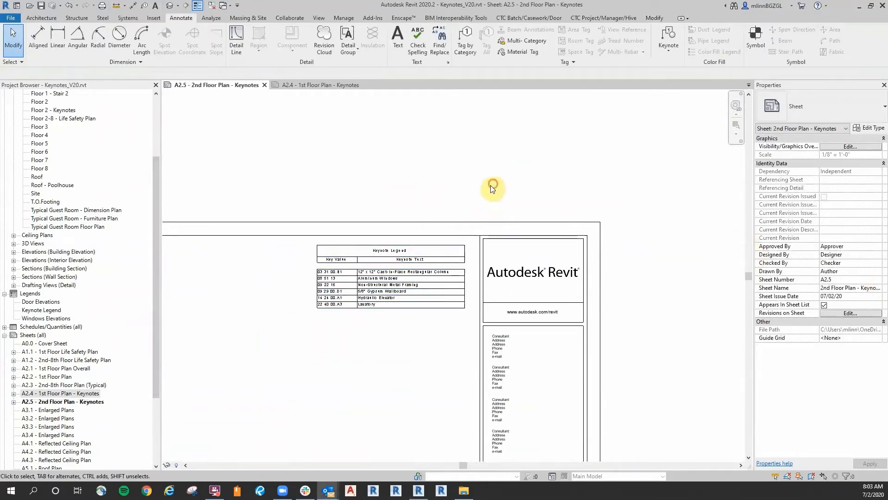
pyautogui.moveTo(363, 174); pyautogui.dragTo(370, 168, button='middle')
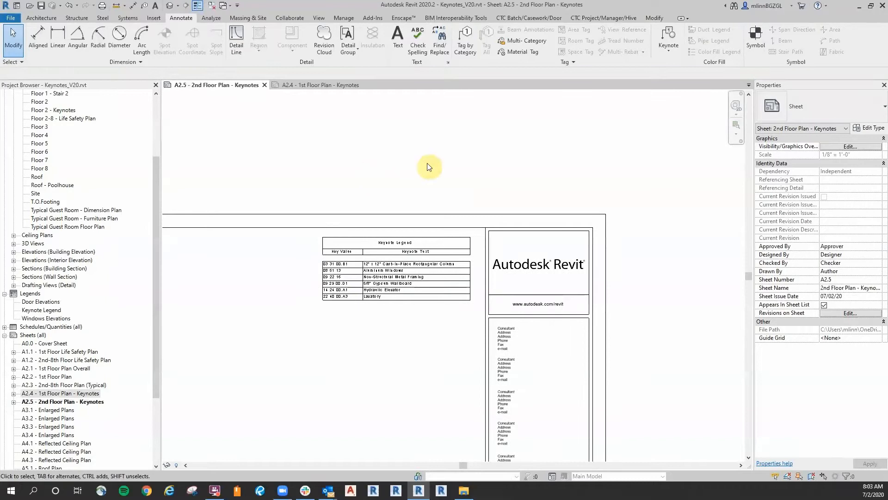
# Edit the keynote legend's filter properties so that it filters by sheet.
pyautogui.doubleClick(422, 271)
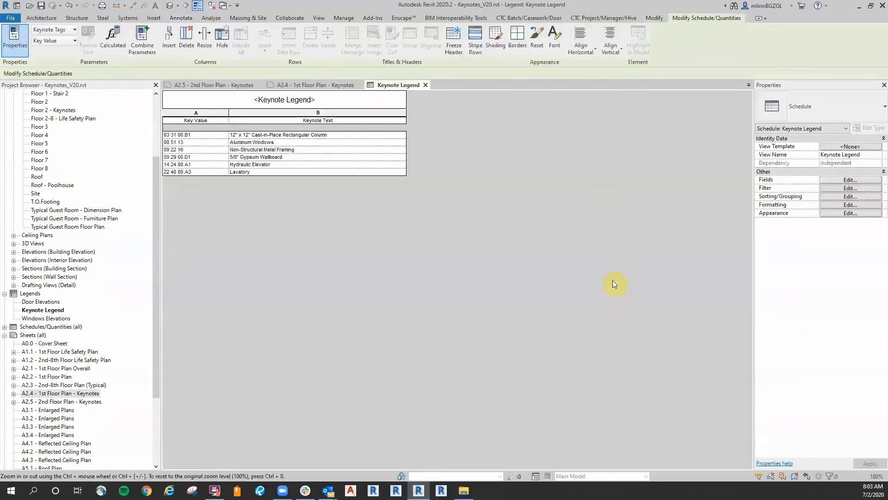
pyautogui.click(846, 180)
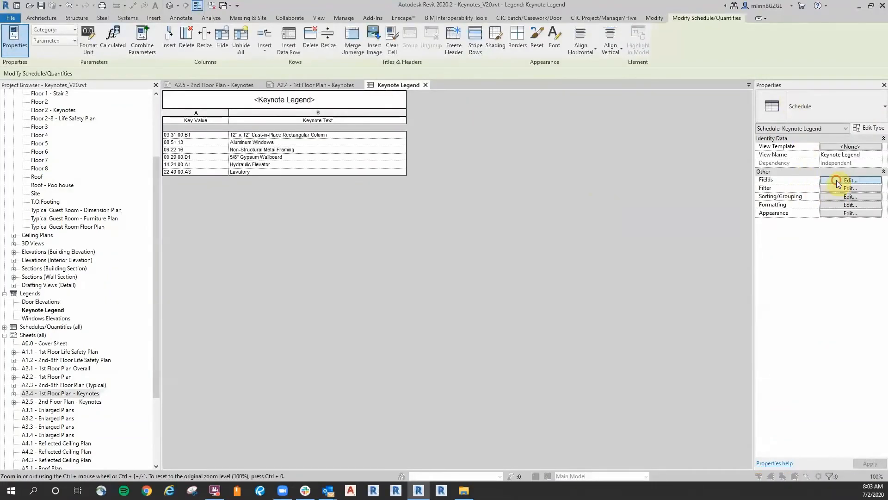
pyautogui.click(402, 191)
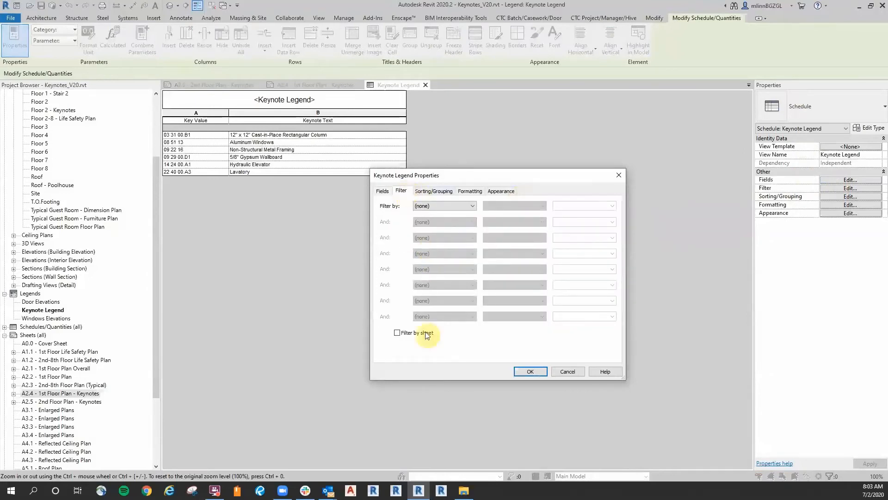
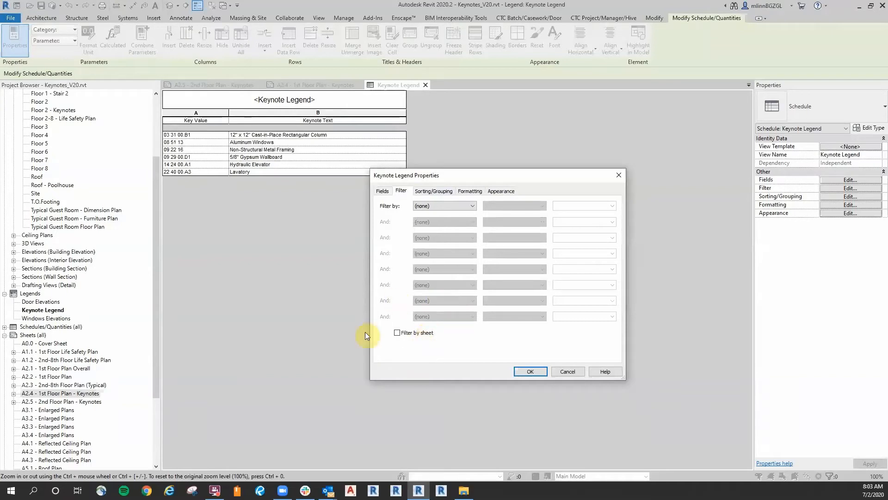
pyautogui.click(398, 332)
pyautogui.click(530, 372)
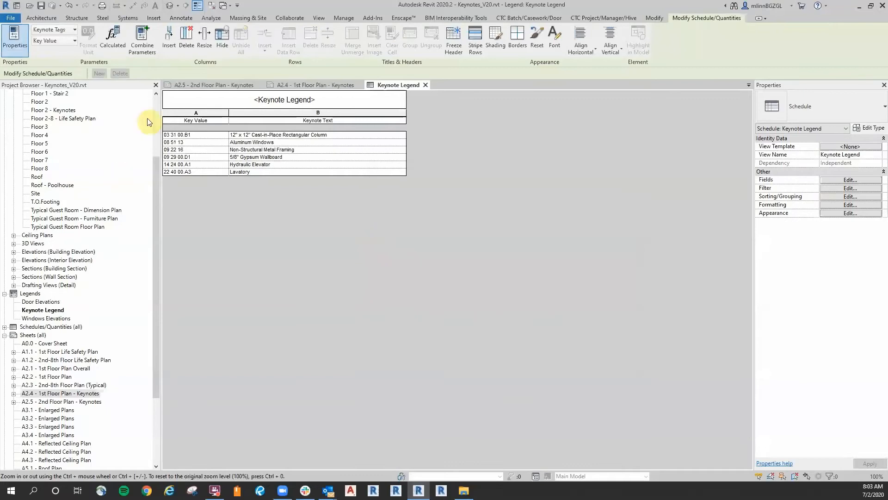
# Return to sheet A2.5 and compare its second floor keynote tags with the filtered legend.
pyautogui.click(217, 84)
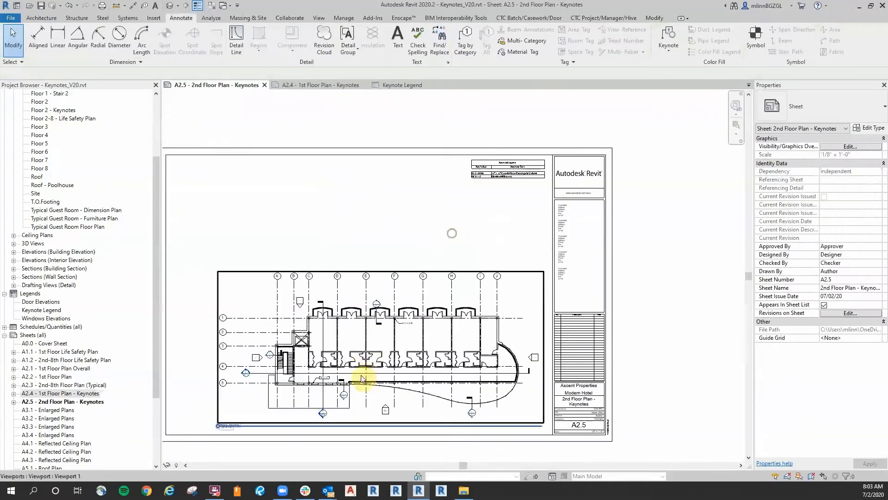
pyautogui.scroll(5, 365, 370)
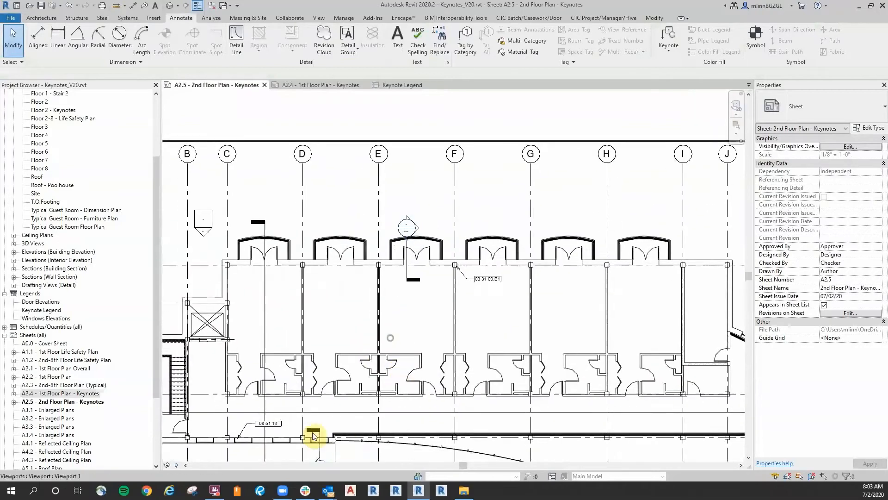
pyautogui.scroll(-2, 471, 287)
pyautogui.moveTo(516, 229); pyautogui.dragTo(422, 383, button='middle')
pyautogui.scroll(5, 521, 225)
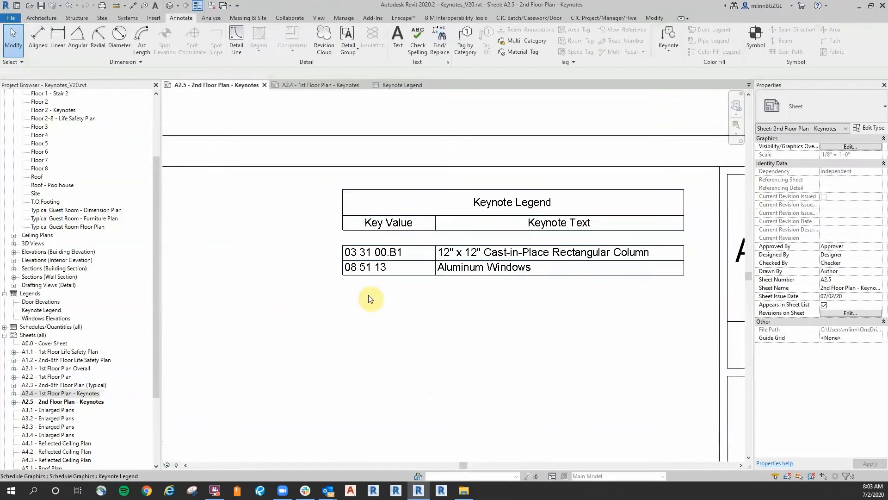
# Switch to sheet A2.4 and check its filtered legend entries against the first floor plan.
pyautogui.click(312, 84)
pyautogui.scroll(-3, 400, 354)
pyautogui.scroll(3, 379, 367)
pyautogui.scroll(-2, 500, 240)
pyautogui.moveTo(499, 239); pyautogui.dragTo(403, 404, button='middle')
pyautogui.scroll(5, 455, 299)
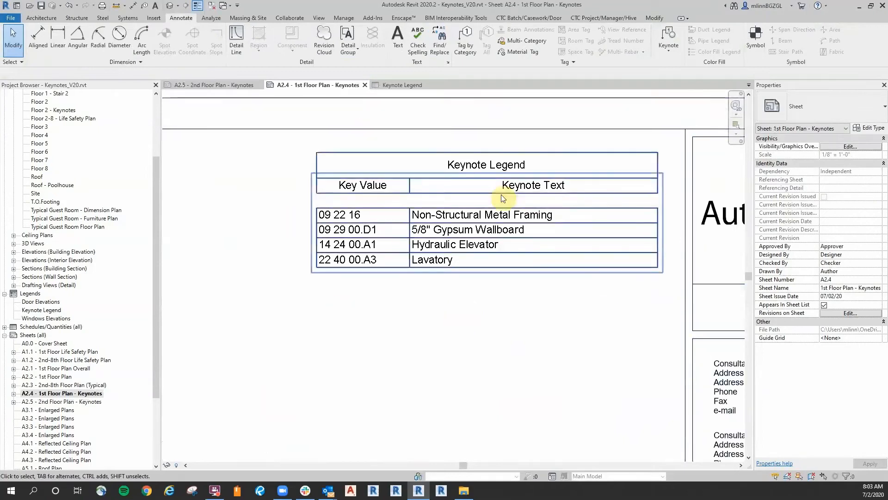
pyautogui.scroll(-3, 423, 325)
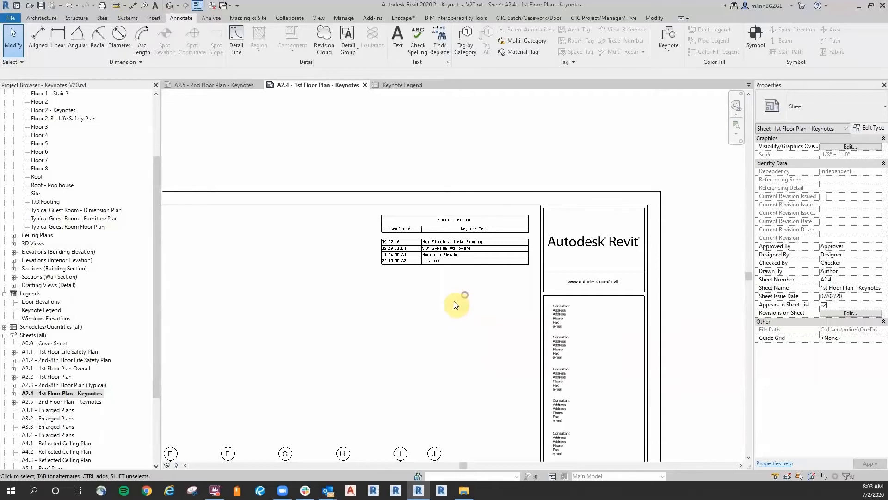
pyautogui.scroll(-2, 458, 304)
pyautogui.moveTo(460, 303); pyautogui.dragTo(542, 216, button='middle')
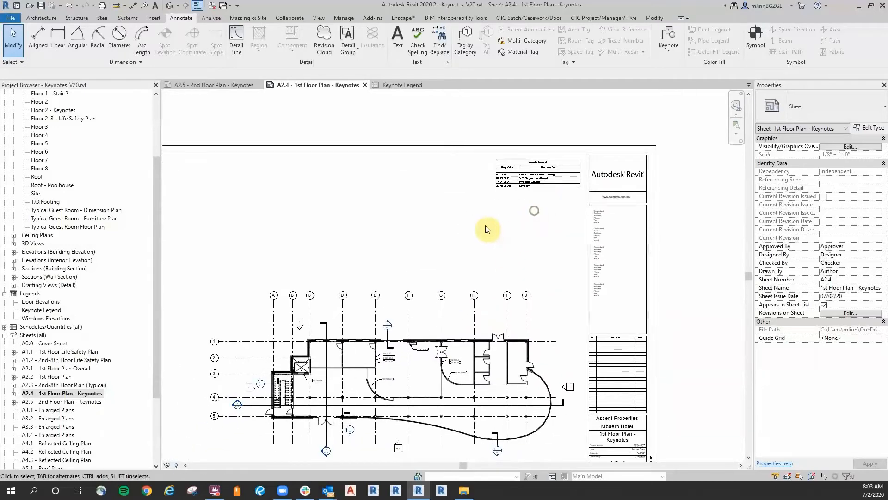
# Review the keynote table's file location and the numbering method in the Keynoting Settings.
pyautogui.click(670, 48)
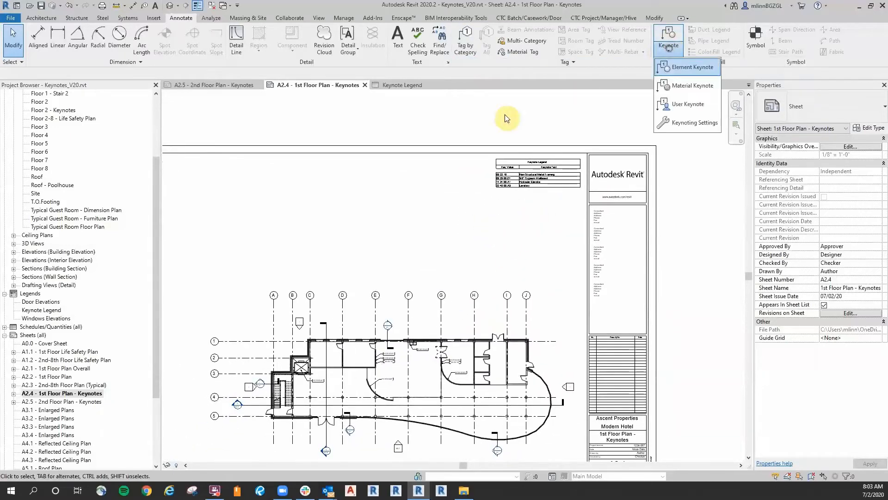
pyautogui.click(546, 116)
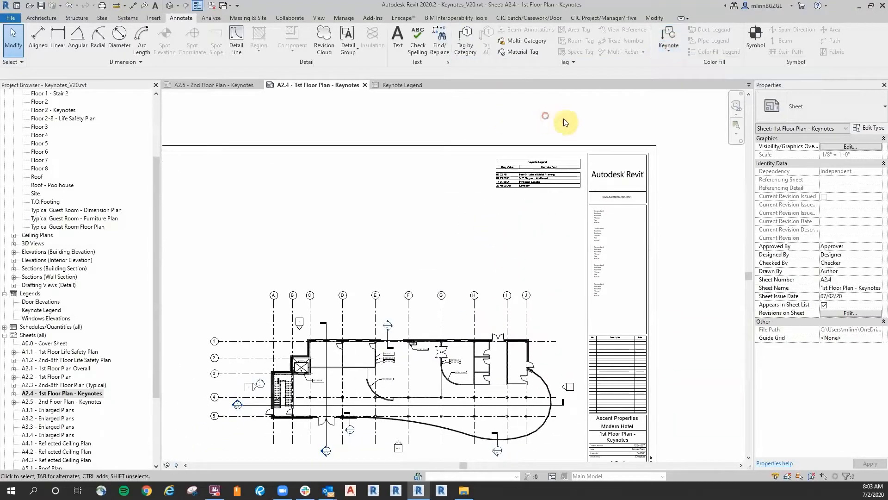
pyautogui.click(668, 49)
pyautogui.click(692, 123)
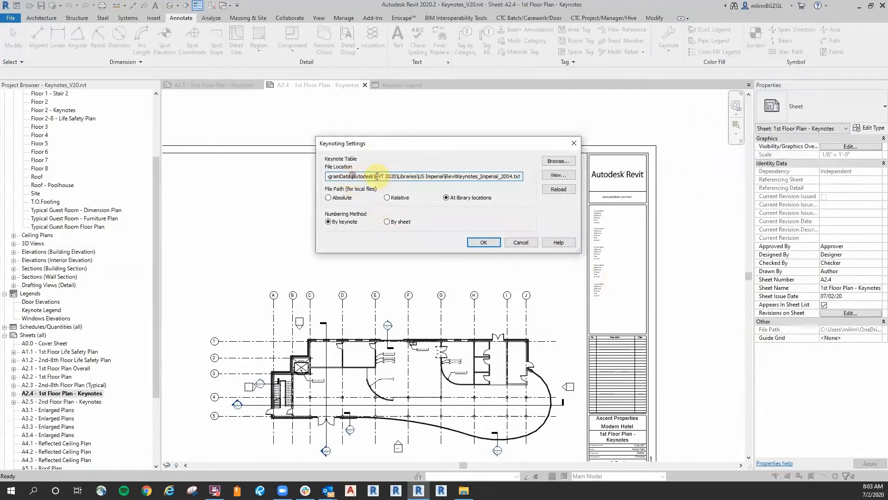
pyautogui.moveTo(329, 177); pyautogui.dragTo(541, 172)
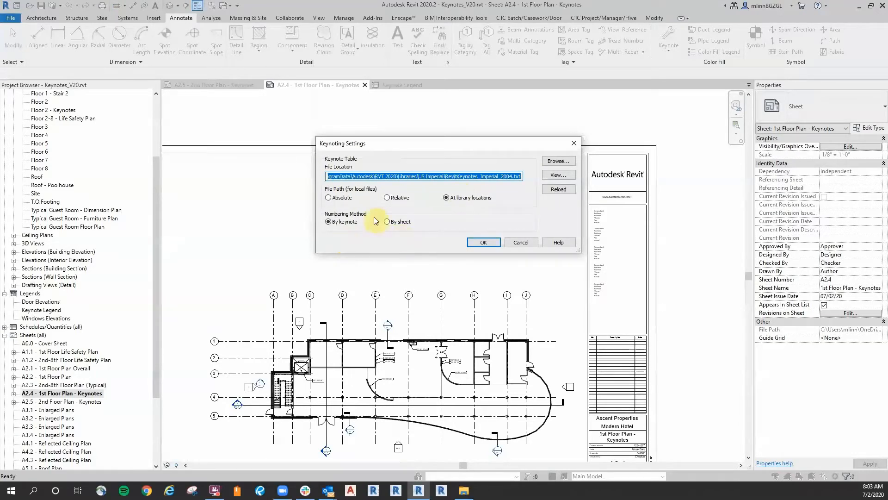
pyautogui.click(482, 243)
# Change the keynote numbering method to By sheet while keeping the legend on sheet A2.4 in view.
pyautogui.moveTo(547, 183); pyautogui.dragTo(476, 237, button='middle')
pyautogui.scroll(4, 475, 236)
pyautogui.moveTo(433, 295); pyautogui.dragTo(443, 414, button='middle')
pyautogui.scroll(1, 439, 406)
pyautogui.scroll(-1, 440, 404)
pyautogui.moveTo(442, 354); pyautogui.dragTo(441, 408, button='middle')
pyautogui.click(391, 137)
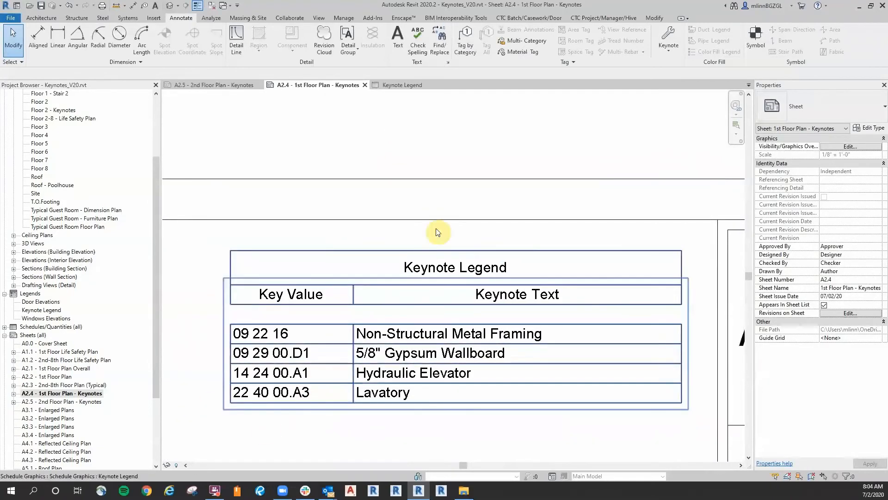
pyautogui.click(665, 53)
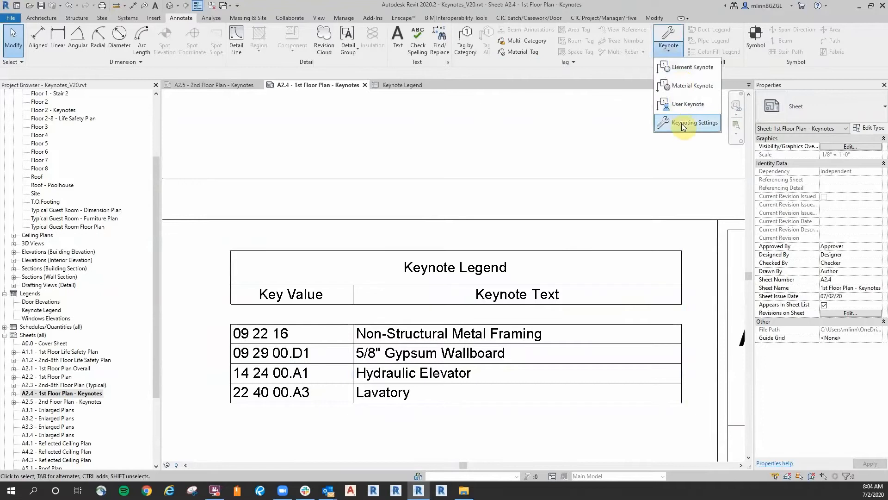
pyautogui.click(683, 127)
pyautogui.moveTo(501, 148); pyautogui.dragTo(502, 127)
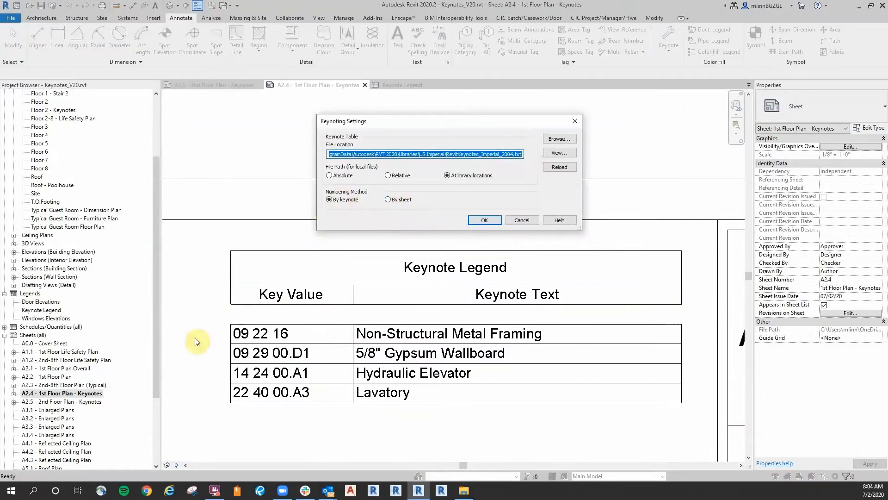
pyautogui.click(389, 199)
pyautogui.click(483, 221)
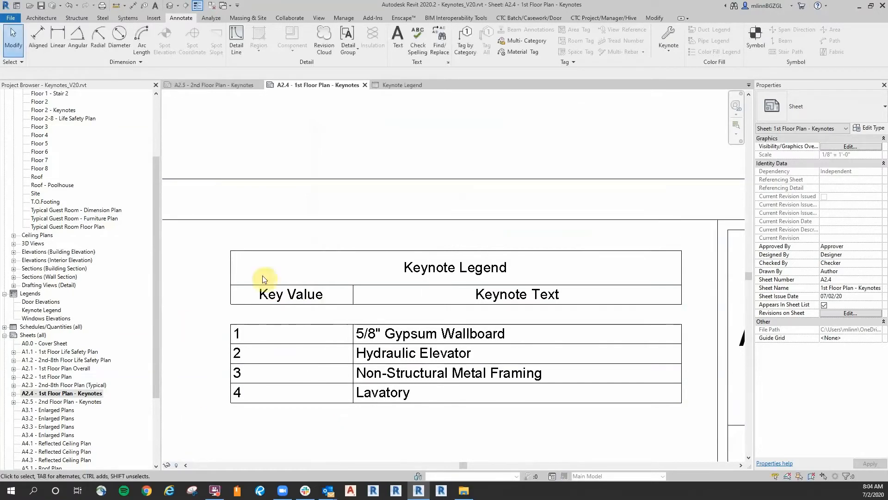
# Examine the numbering of the keynote tags in the first floor plan on sheet A2.4.
pyautogui.scroll(-3, 293, 397)
pyautogui.scroll(-3, 440, 179)
pyautogui.scroll(4, 484, 167)
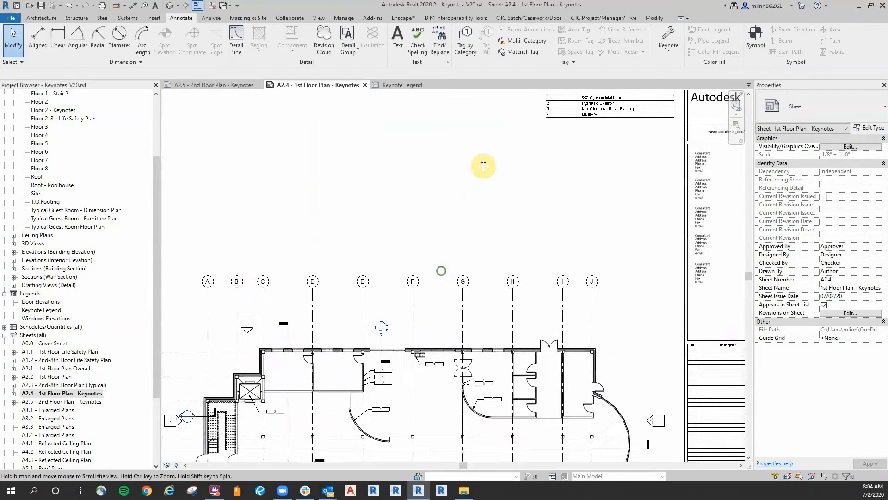
pyautogui.scroll(5, 419, 331)
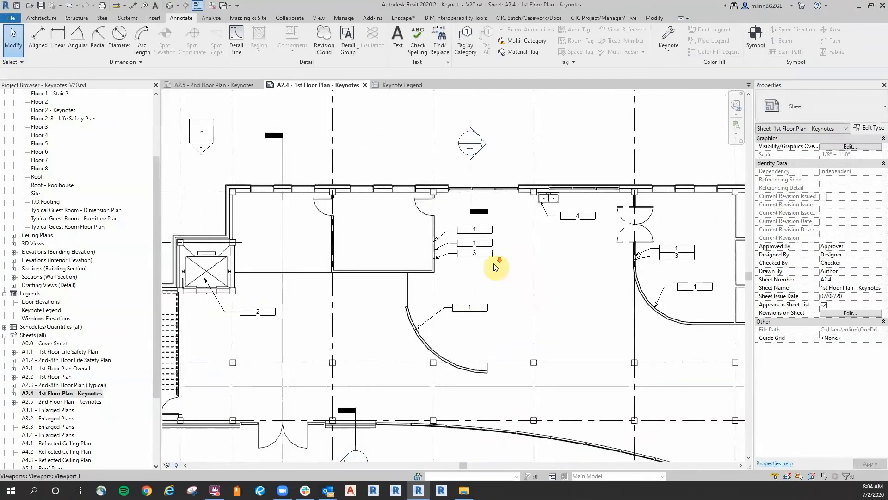
pyautogui.scroll(-2, 434, 279)
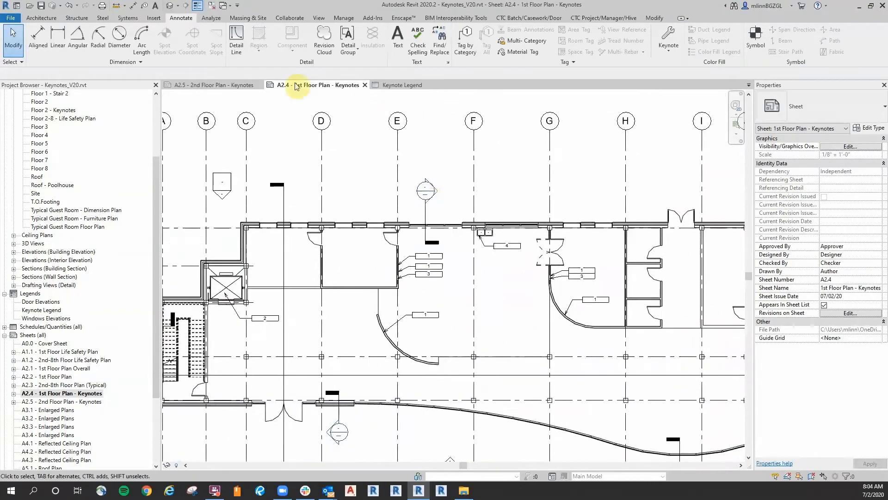
# Switch to sheet A2.5 and compare its legend numbering with the second floor keynote tags.
pyautogui.click(229, 85)
pyautogui.scroll(3, 370, 259)
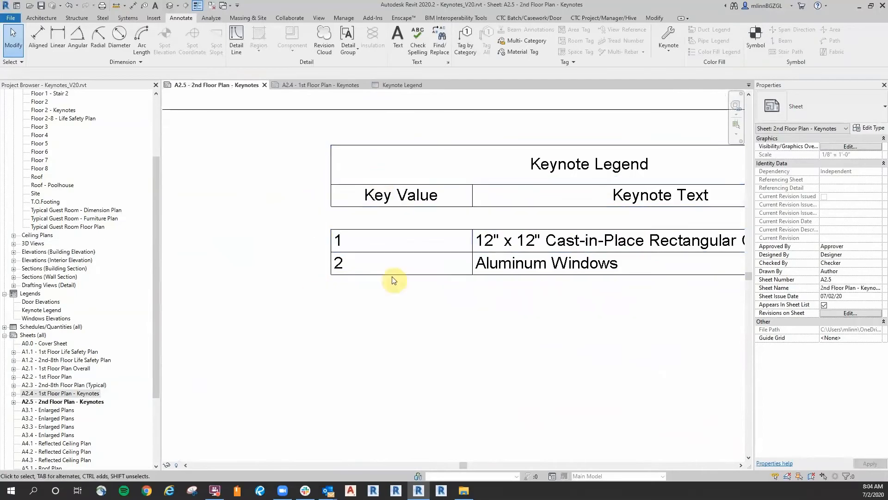
pyautogui.scroll(-5, 382, 296)
pyautogui.moveTo(357, 376); pyautogui.dragTo(466, 215, button='middle')
pyautogui.moveTo(407, 304); pyautogui.dragTo(525, 128, button='middle')
pyautogui.scroll(4, 461, 260)
pyautogui.moveTo(484, 243); pyautogui.dragTo(600, 228, button='middle')
pyautogui.scroll(-1, 600, 228)
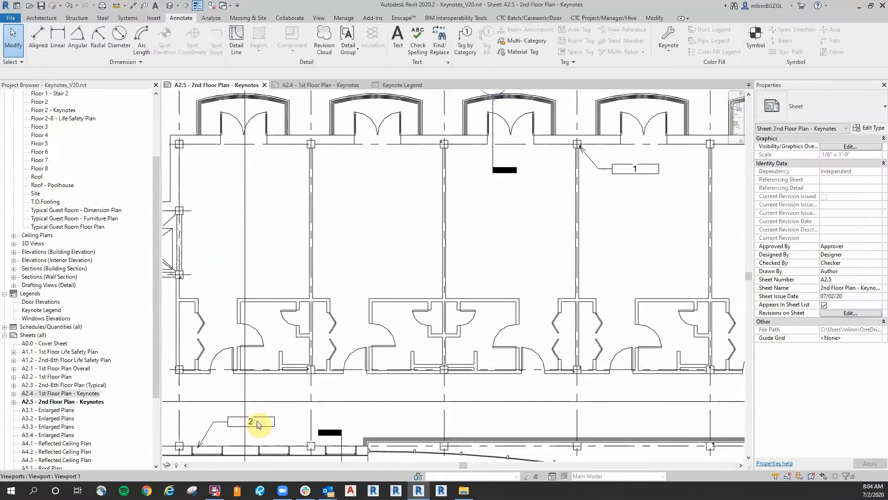
pyautogui.scroll(-3, 427, 244)
pyautogui.moveTo(427, 244); pyautogui.dragTo(349, 319, button='middle')
pyautogui.scroll(-2, 341, 308)
pyautogui.moveTo(462, 109); pyautogui.dragTo(428, 205, button='middle')
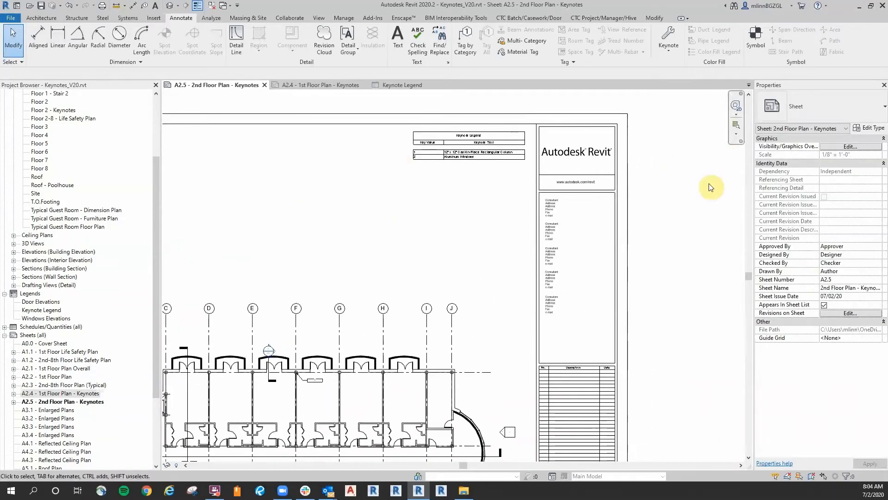
# Reopen the Keynoting Settings and copy the full file path of the keynote table.
pyautogui.click(664, 51)
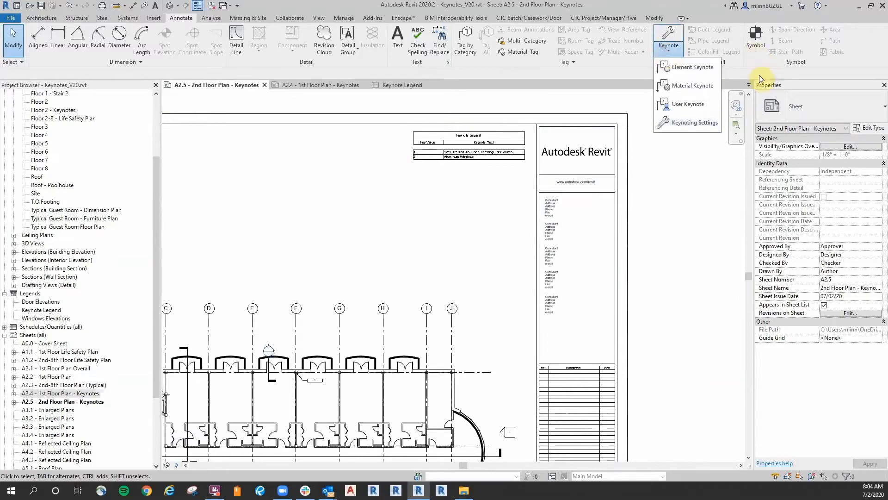
pyautogui.click(687, 124)
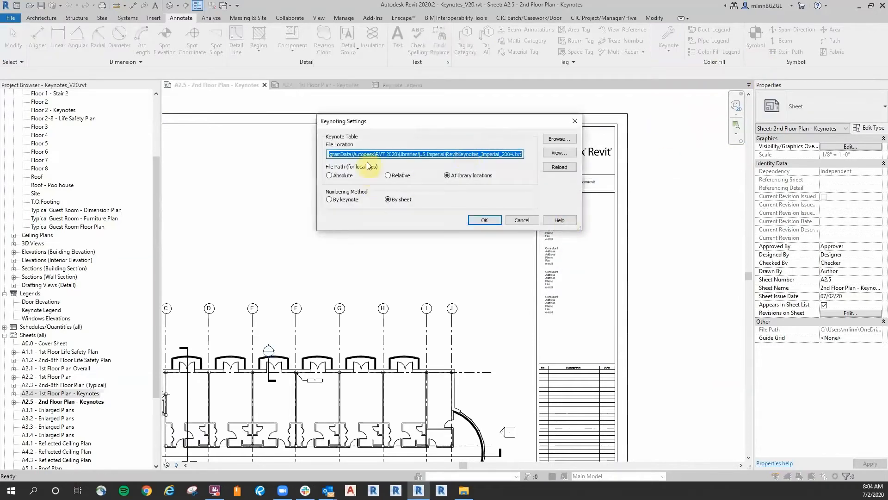
pyautogui.click(451, 156)
pyautogui.doubleClick(503, 156)
pyautogui.click(492, 156)
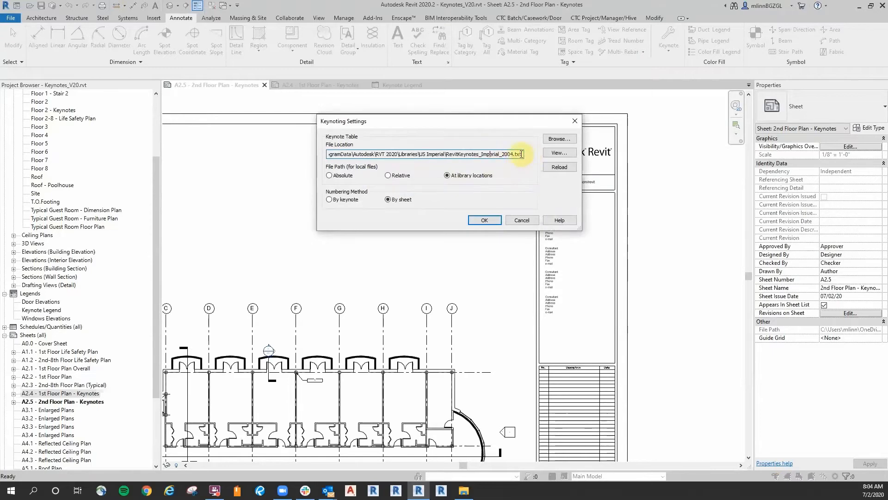
pyautogui.moveTo(521, 154); pyautogui.dragTo(309, 153)
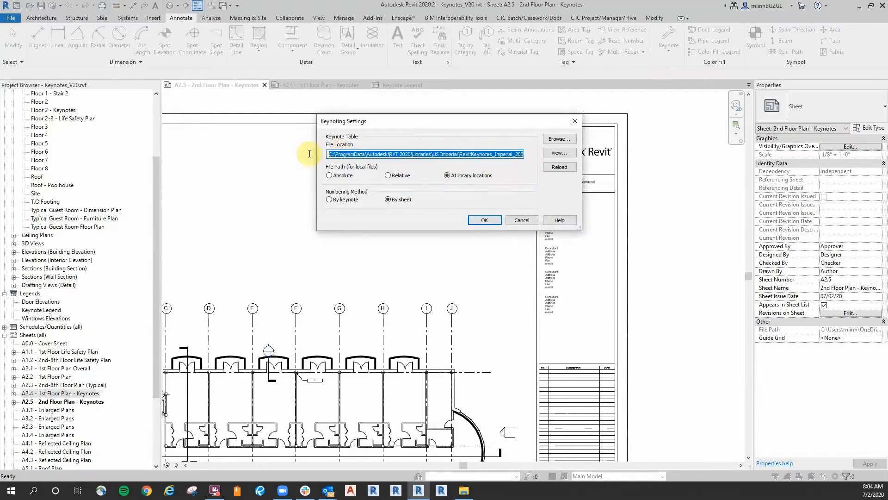
pyautogui.rightClick(346, 155)
pyautogui.click(370, 181)
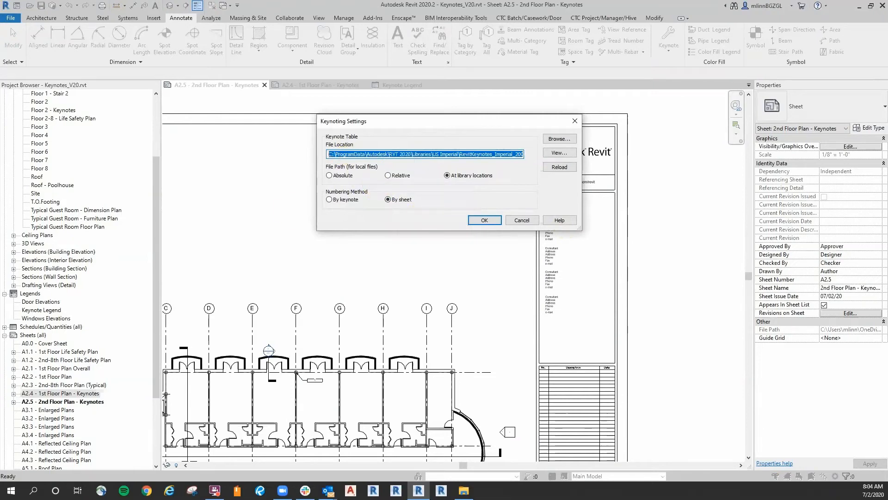
# Switch to File Explorer, open RevitKeynotes_Imperial_2004.txt from the copied path and browse its keynote entries in Notepad.
pyautogui.moveTo(887, 46); pyautogui.dragTo(456, 36)
pyautogui.click(369, 102)
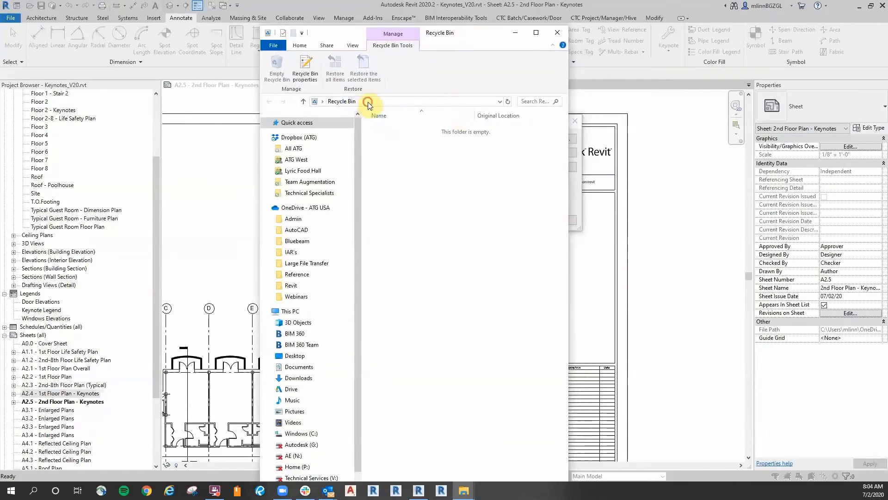
pyautogui.rightClick(373, 101)
pyautogui.click(402, 141)
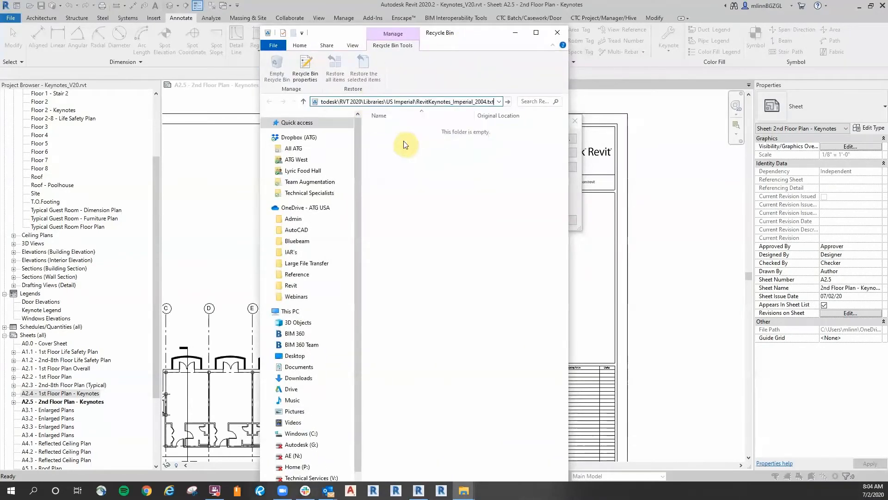
pyautogui.press('Return')
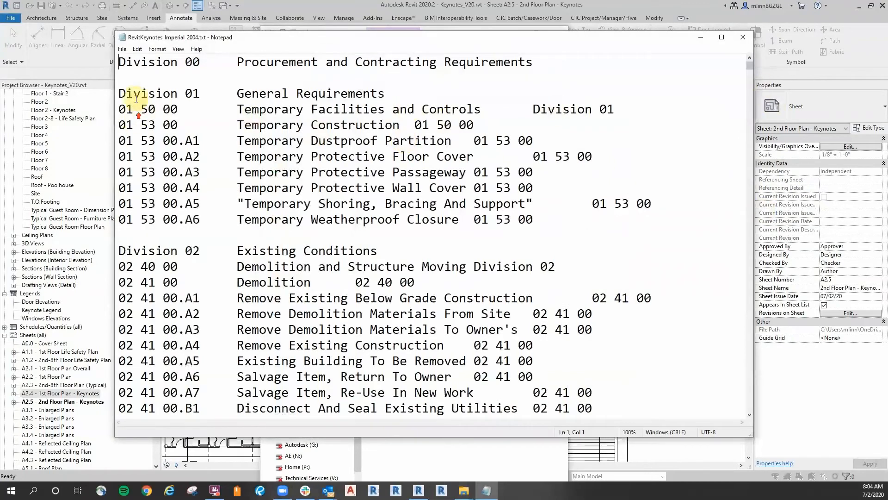
pyautogui.scroll(-9, 484, 135)
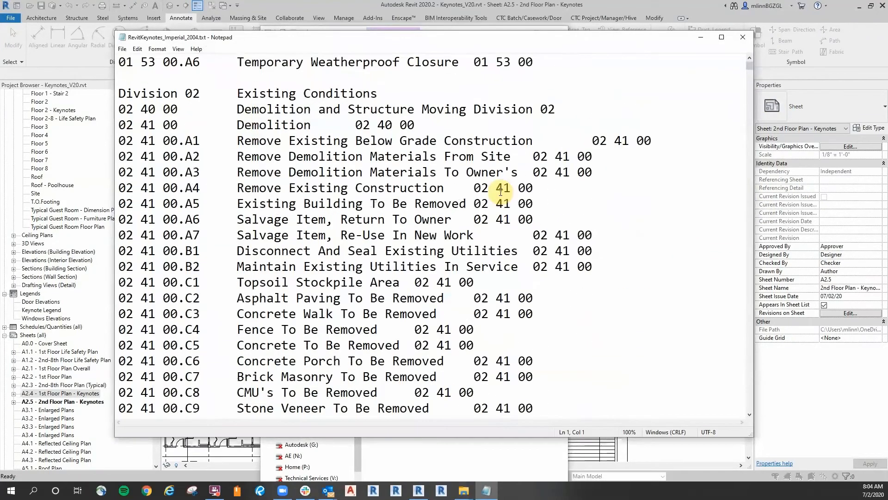
pyautogui.scroll(-8, 467, 253)
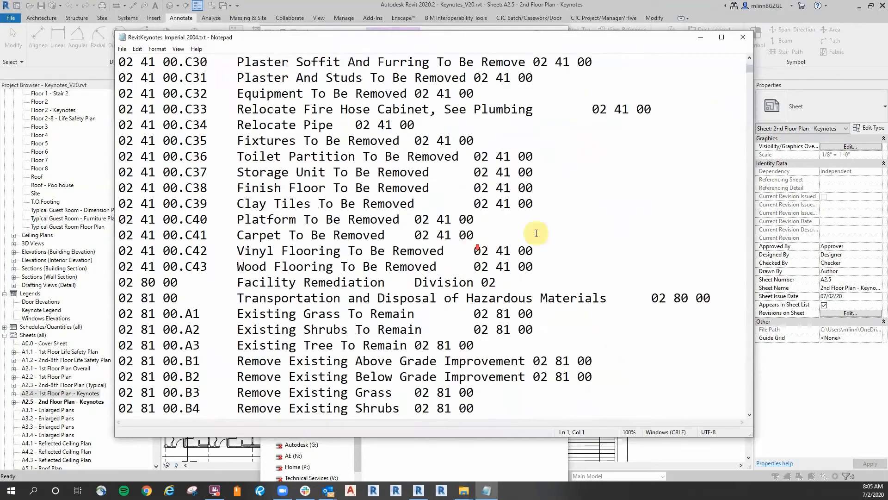
# Locate the Division 06 Wood, Plastics, and Composites heading in the keynote text file and highlight the whole line.
pyautogui.moveTo(749, 68); pyautogui.dragTo(775, 290)
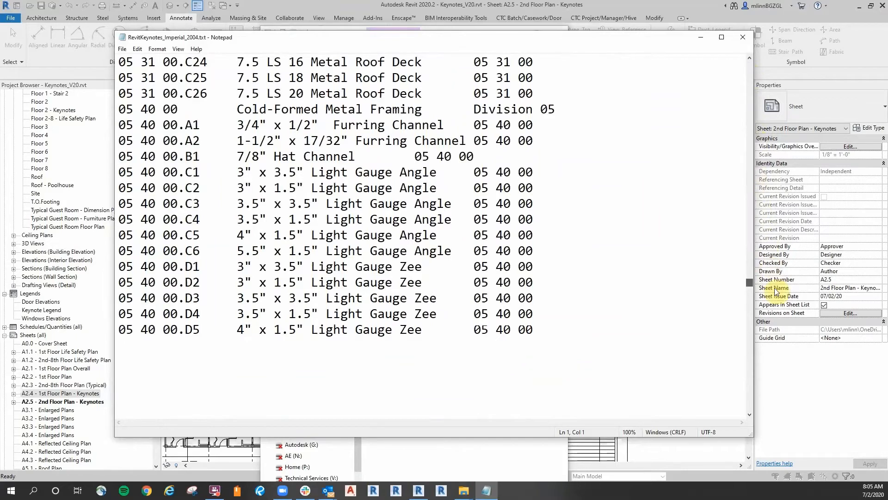
pyautogui.moveTo(775, 288); pyautogui.dragTo(777, 294)
pyautogui.scroll(6, 348, 272)
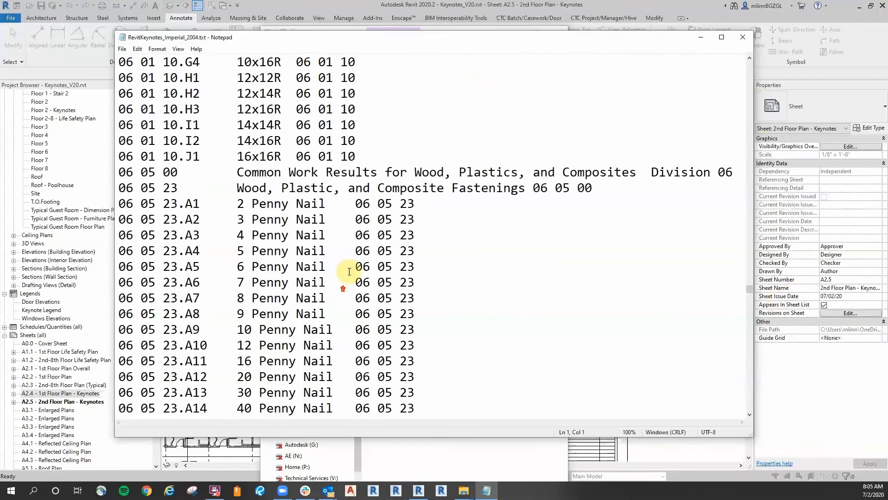
pyautogui.scroll(15, 417, 229)
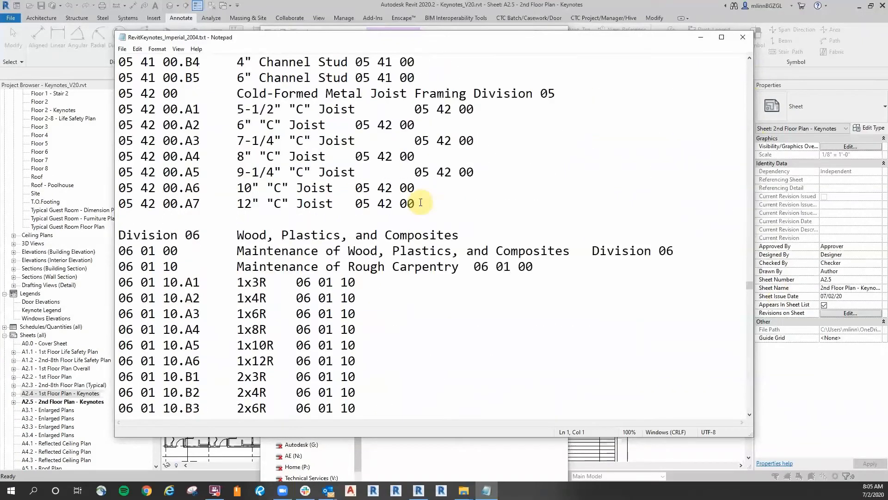
pyautogui.moveTo(119, 235); pyautogui.dragTo(274, 235)
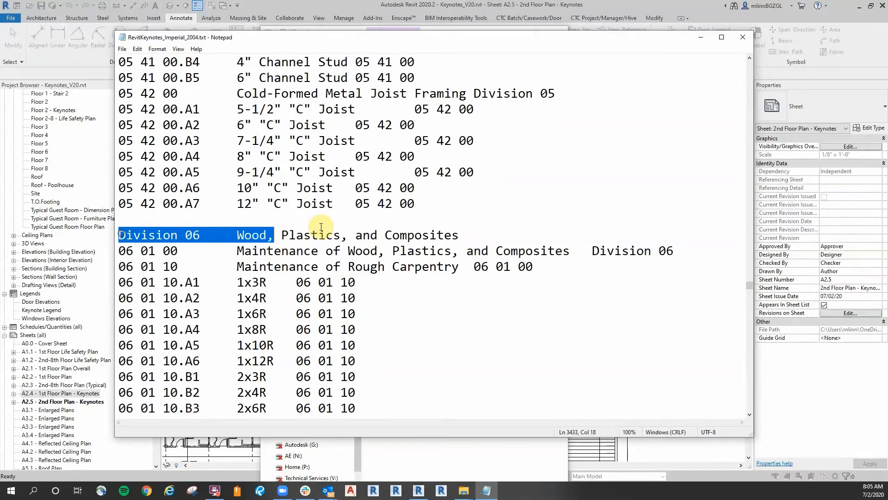
pyautogui.moveTo(321, 227); pyautogui.dragTo(479, 237)
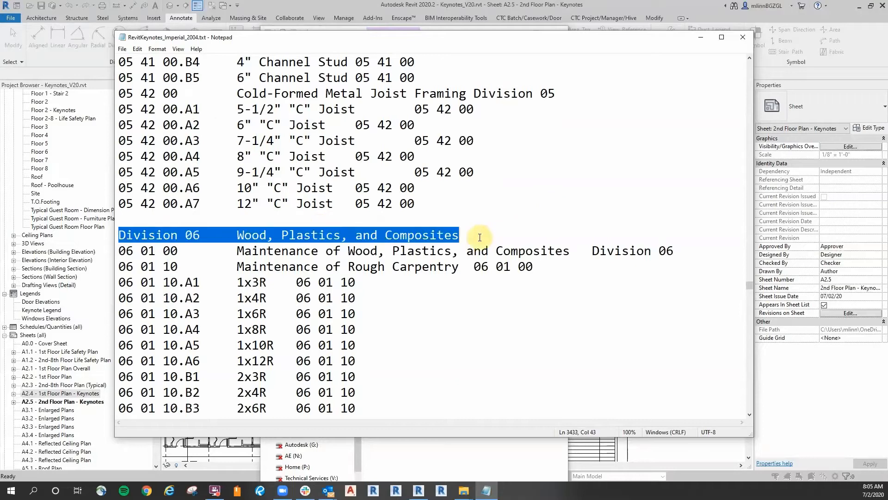
# Examine how the Division 06 entries reference their parent, highlighting the Division 06 references and the 06 01 10 and 06 01 00 codes.
pyautogui.click(360, 315)
pyautogui.click(587, 250)
pyautogui.moveTo(593, 250); pyautogui.dragTo(674, 253)
pyautogui.moveTo(200, 235); pyautogui.dragTo(142, 235)
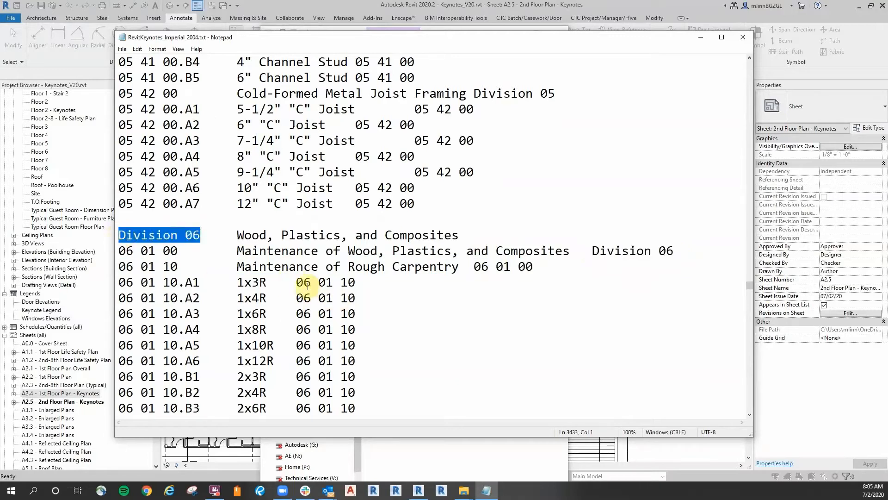
pyautogui.moveTo(297, 282); pyautogui.dragTo(348, 282)
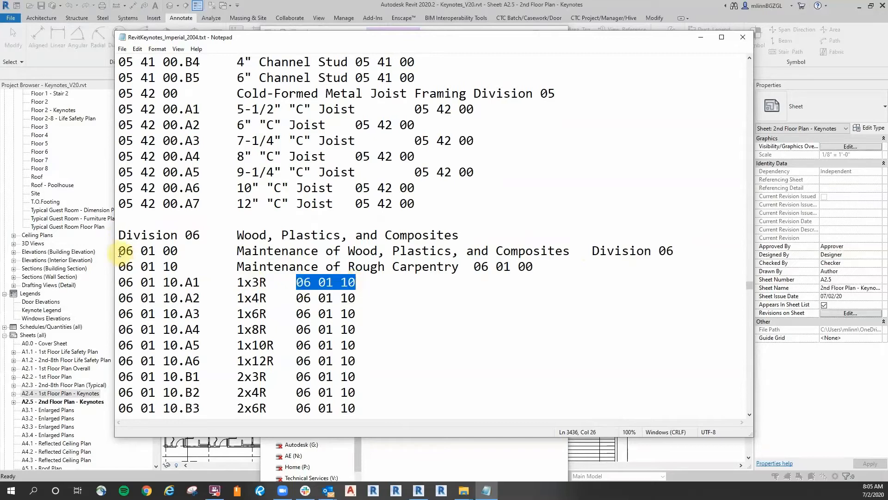
pyautogui.moveTo(119, 250); pyautogui.dragTo(167, 250)
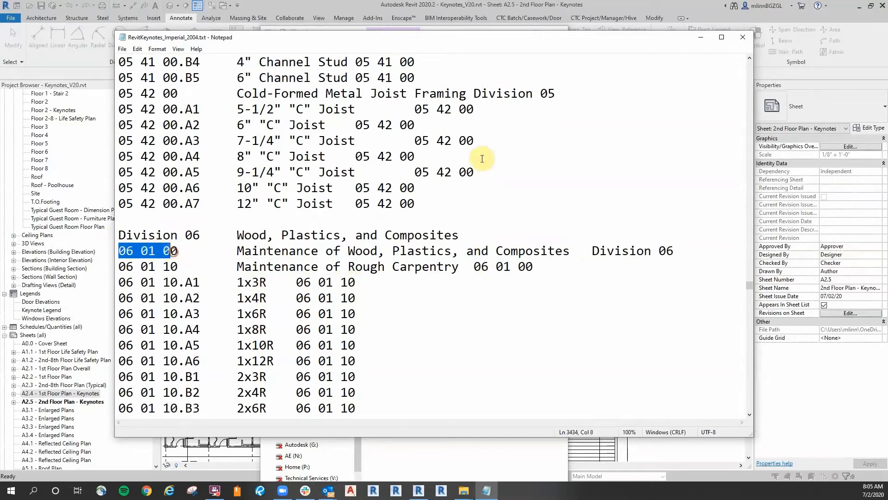
# Close the keynote text file and its folder window, and dismiss the Keynoting Settings without changes.
pyautogui.click(747, 41)
pyautogui.click(558, 33)
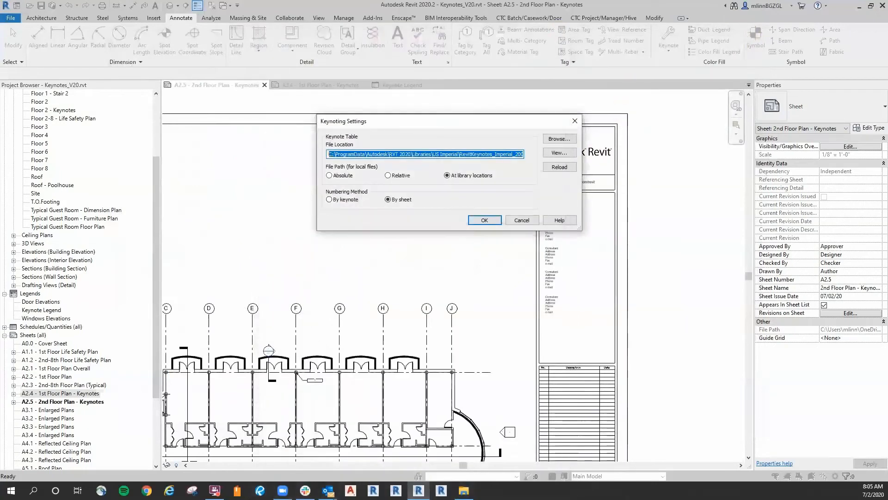
pyautogui.click(523, 221)
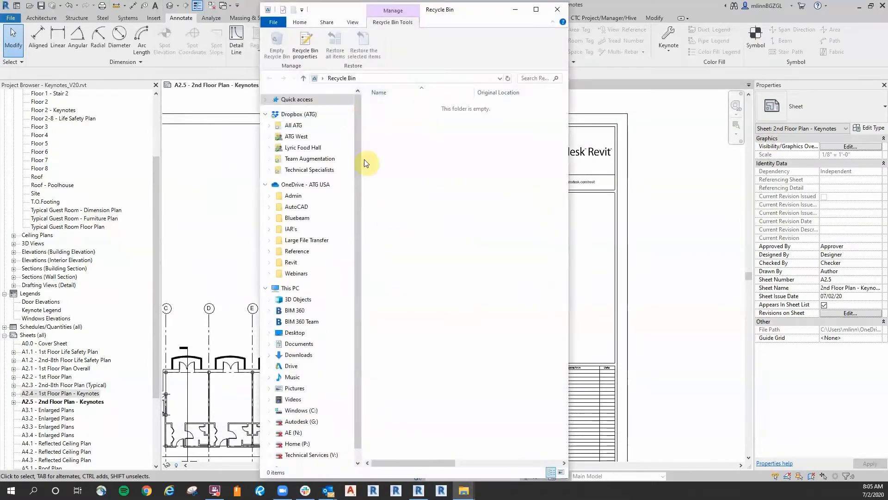
# In File Explorer, go to the Webinars folder "Keynotes and Legends vs Symbols and Note Blocks" and select Modified Keynotes.txt.
pyautogui.click(298, 273)
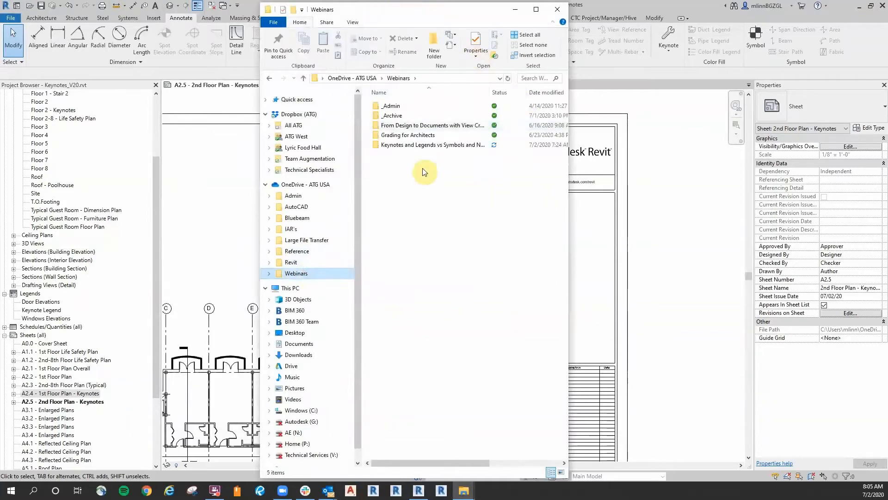
pyautogui.doubleClick(414, 148)
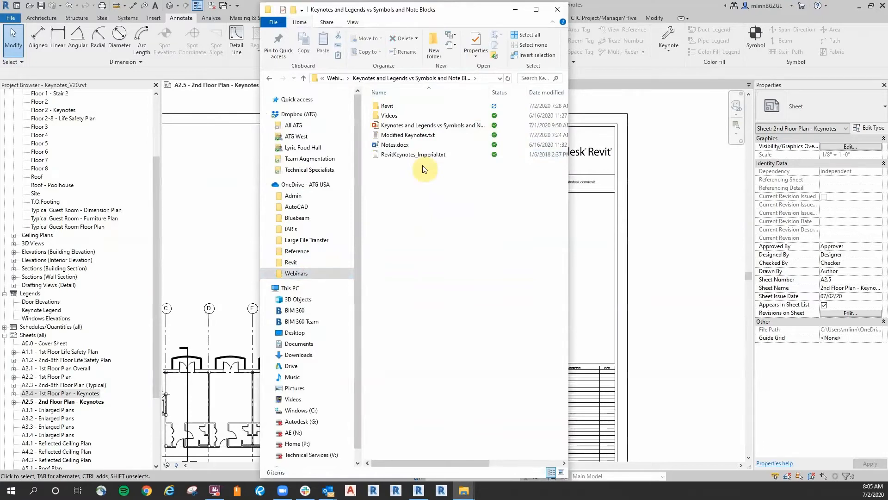
pyautogui.click(408, 135)
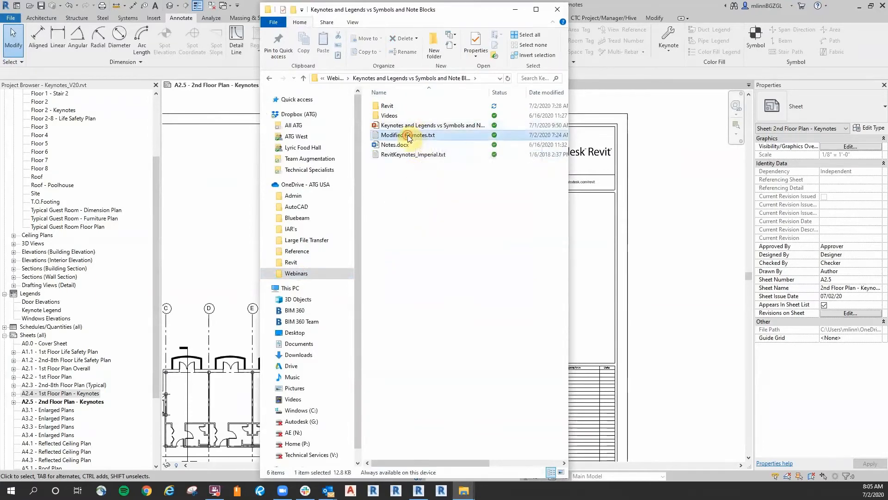
# Open Modified Keynotes.txt, look through its keynotes by division, and close the file and its folder window.
pyautogui.doubleClick(408, 136)
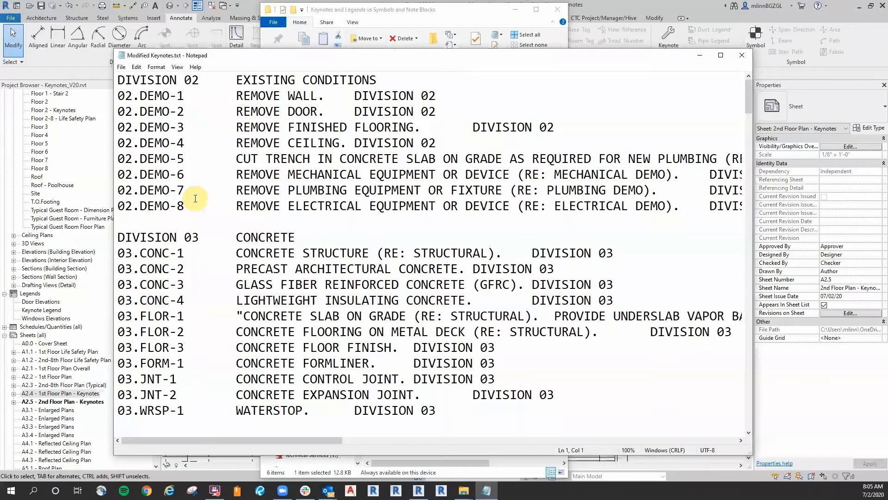
pyautogui.scroll(-6, 196, 199)
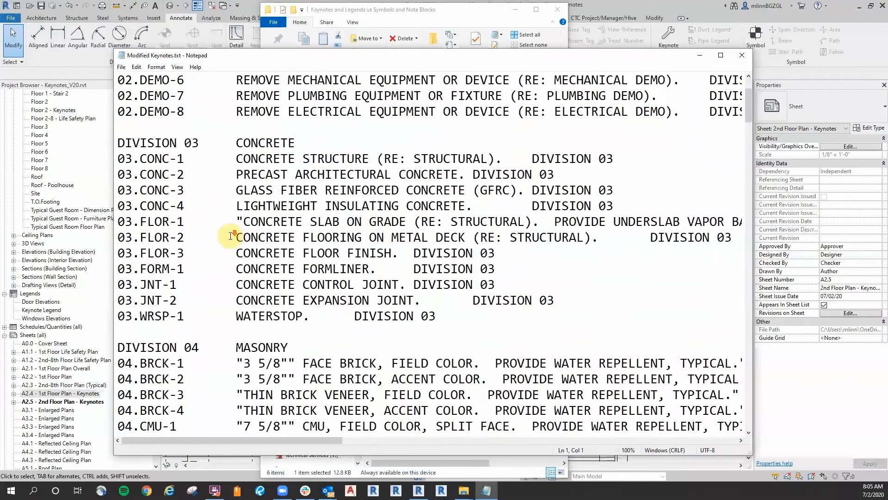
pyautogui.scroll(-8, 233, 237)
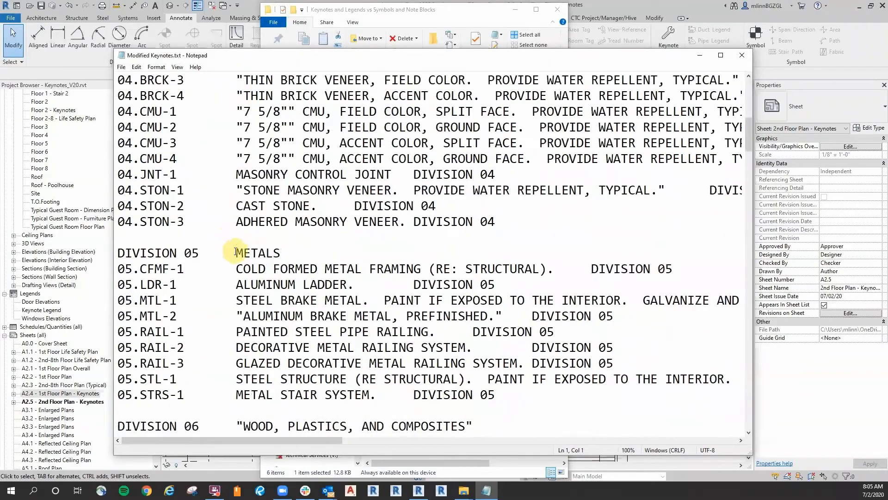
pyautogui.scroll(-5, 237, 251)
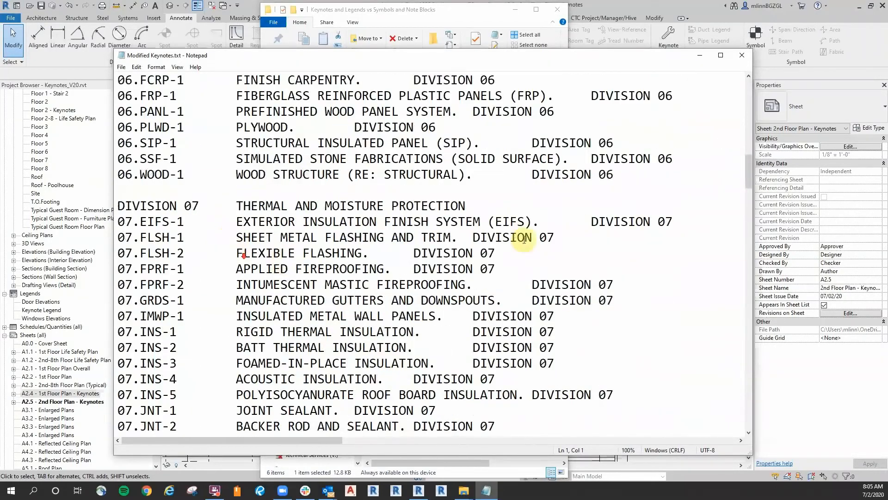
pyautogui.moveTo(750, 174); pyautogui.dragTo(747, 76)
pyautogui.click(742, 55)
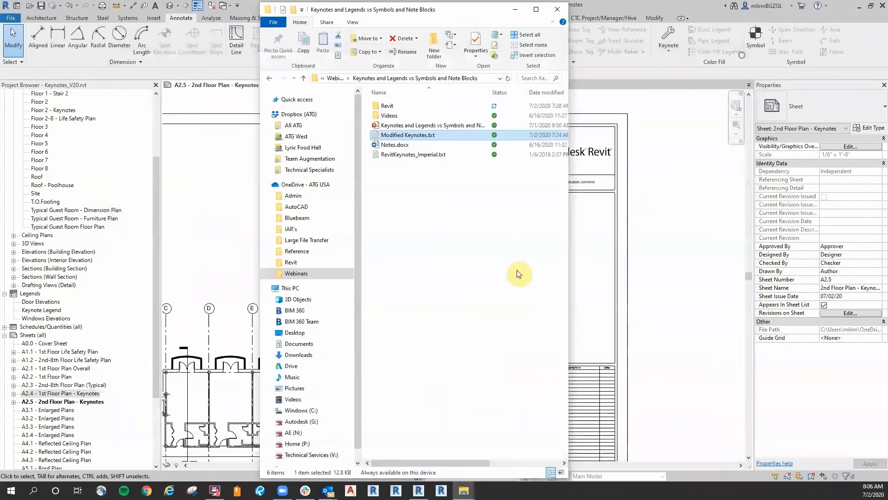
pyautogui.click(557, 16)
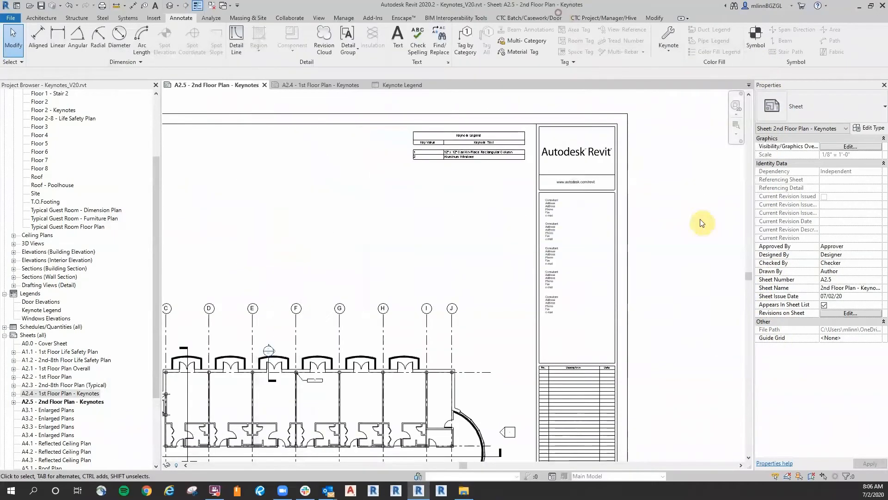
# Activate the floor plan viewport on sheet A2.5, delete all boxed keynote tags of this type in the entire project, and check the keynote legend.
pyautogui.scroll(-3, 296, 208)
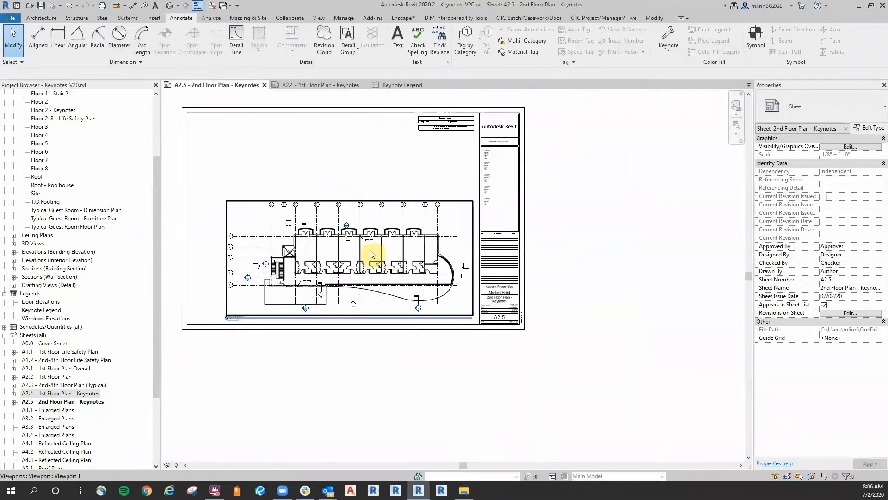
pyautogui.doubleClick(372, 259)
pyautogui.scroll(5, 370, 246)
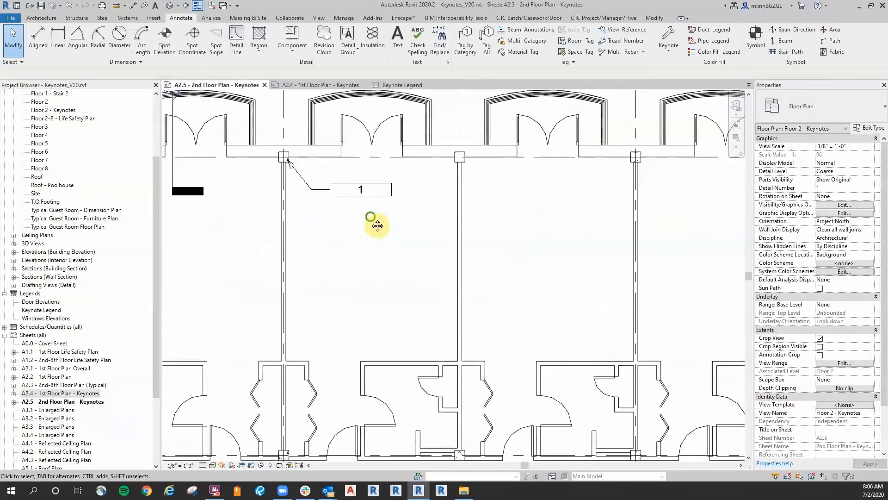
pyautogui.scroll(1, 375, 226)
pyautogui.click(368, 226)
pyautogui.rightClick(364, 228)
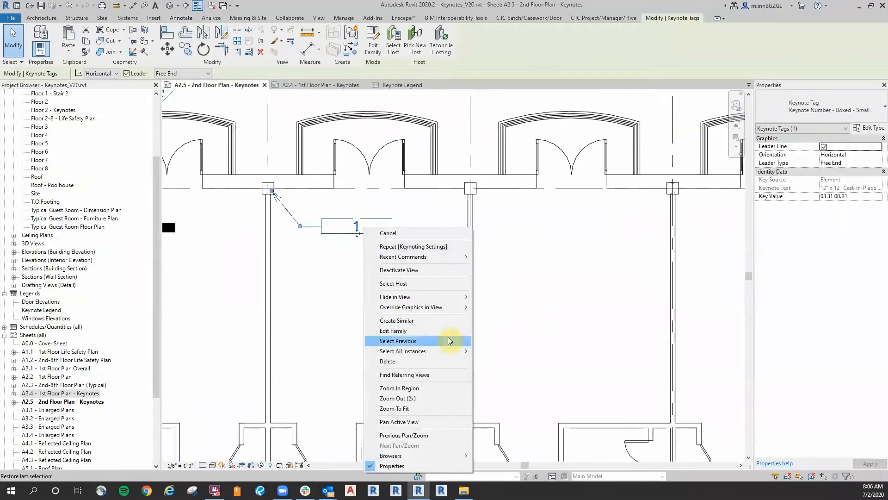
pyautogui.moveTo(440, 351)
pyautogui.click(517, 362)
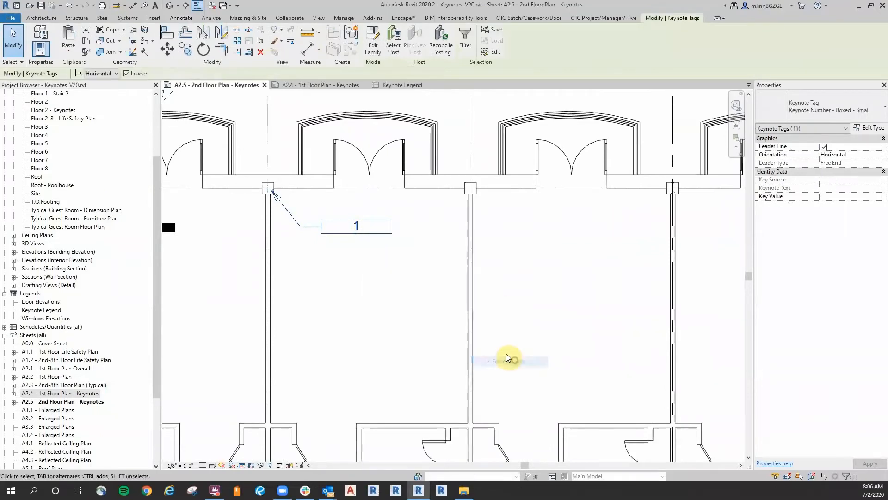
pyautogui.click(373, 301)
pyautogui.scroll(-5, 409, 194)
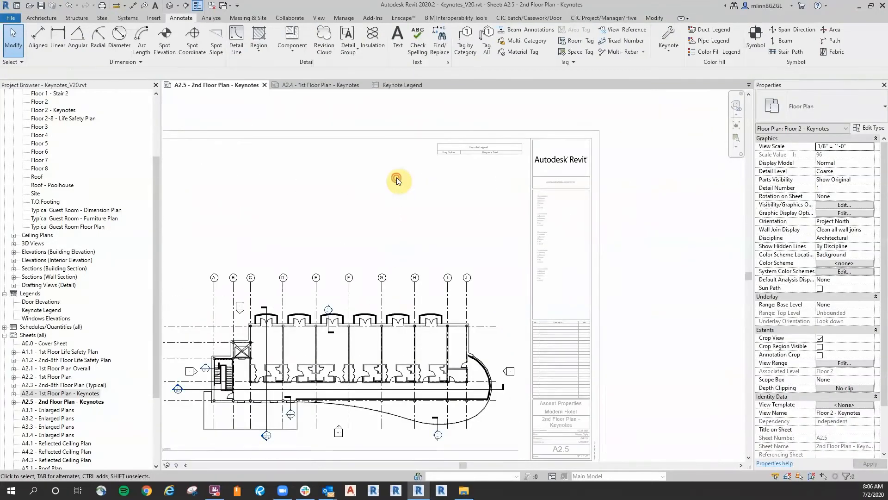
pyautogui.scroll(5, 396, 178)
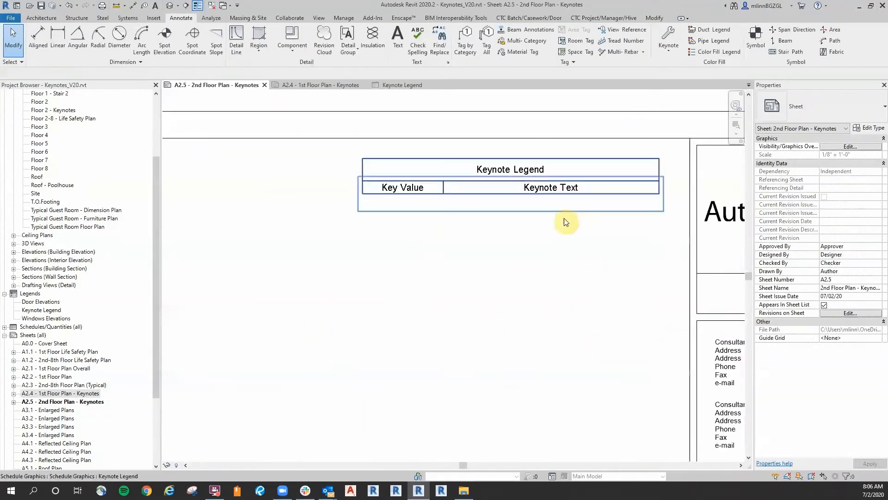
pyautogui.scroll(-4, 565, 218)
pyautogui.scroll(-2, 514, 268)
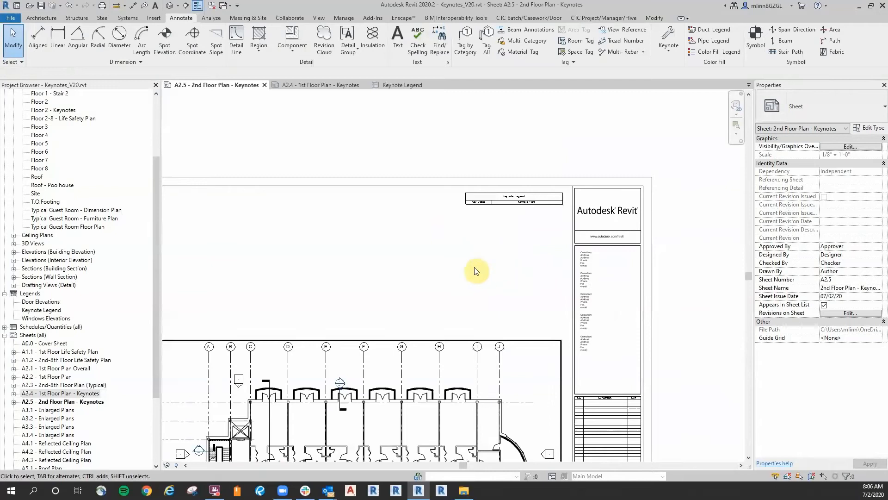
# In Keynoting Settings, browse for a keynote file in the OneDrive Webinars folder Keynotes and Legends vs Symbols and Note Blocks.
pyautogui.moveTo(605, 133); pyautogui.dragTo(604, 124, button='middle')
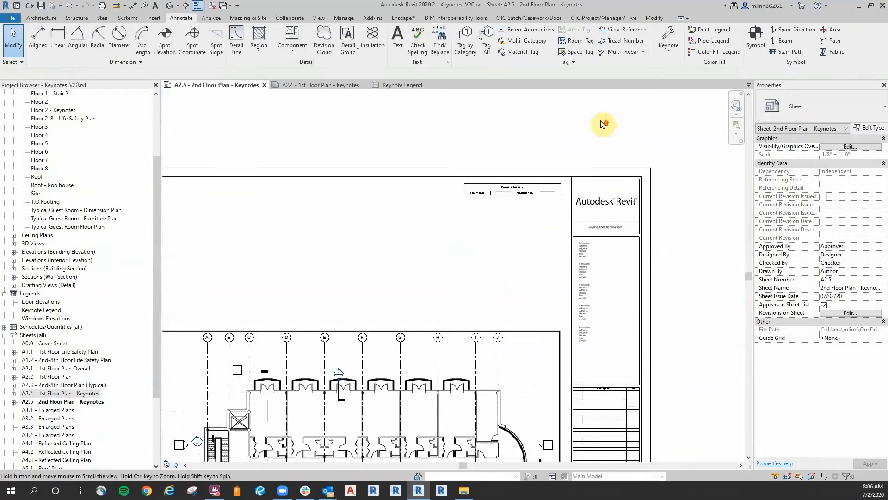
pyautogui.scroll(1, 604, 124)
pyautogui.click(668, 46)
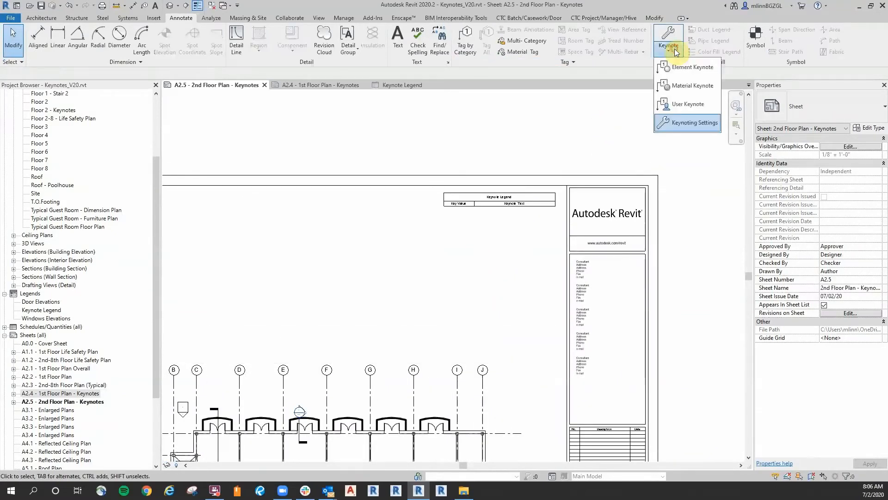
pyautogui.click(691, 123)
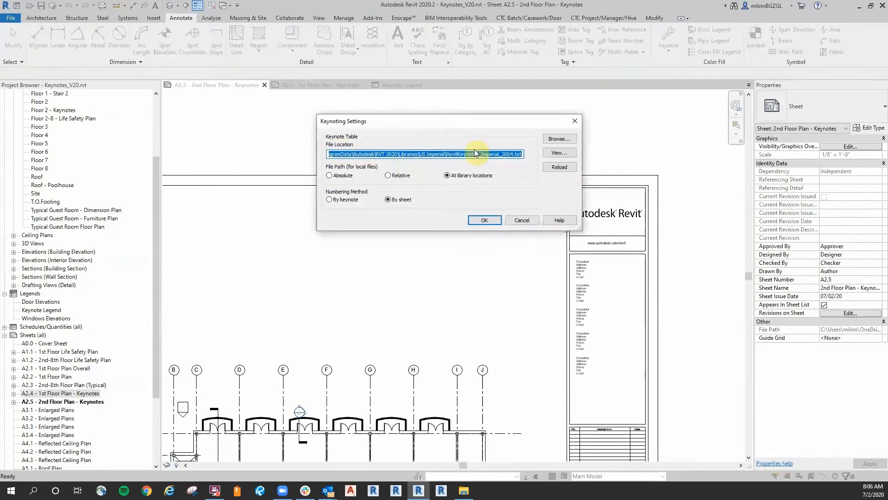
pyautogui.click(560, 139)
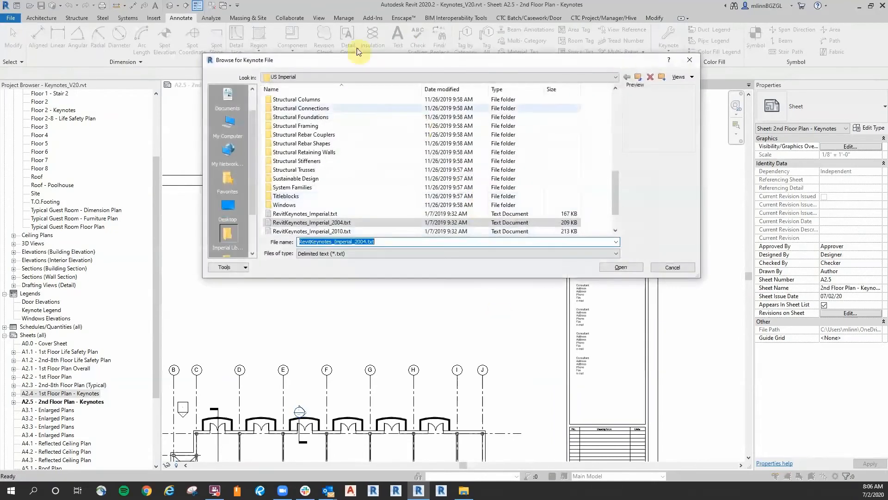
pyautogui.click(324, 88)
pyautogui.click(323, 95)
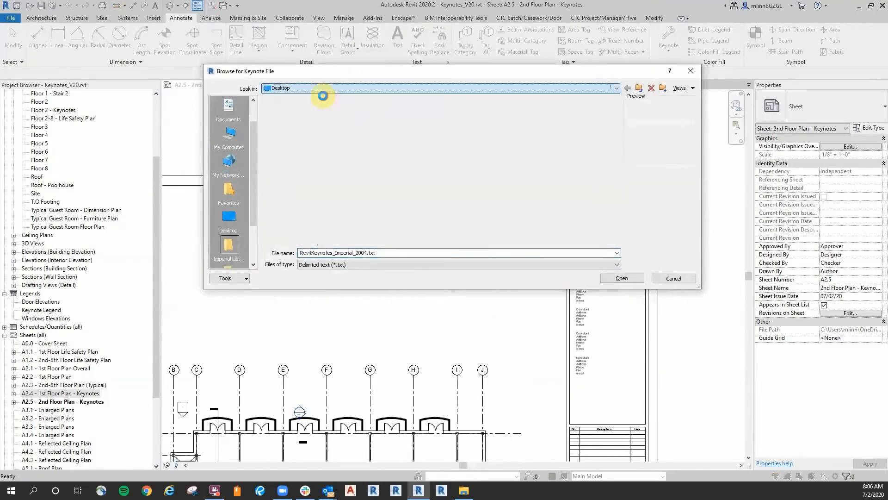
pyautogui.click(296, 88)
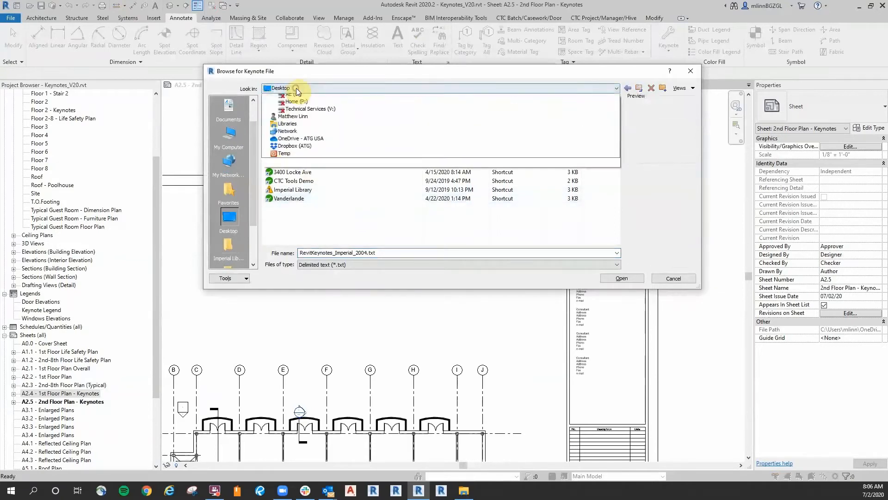
pyautogui.click(301, 171)
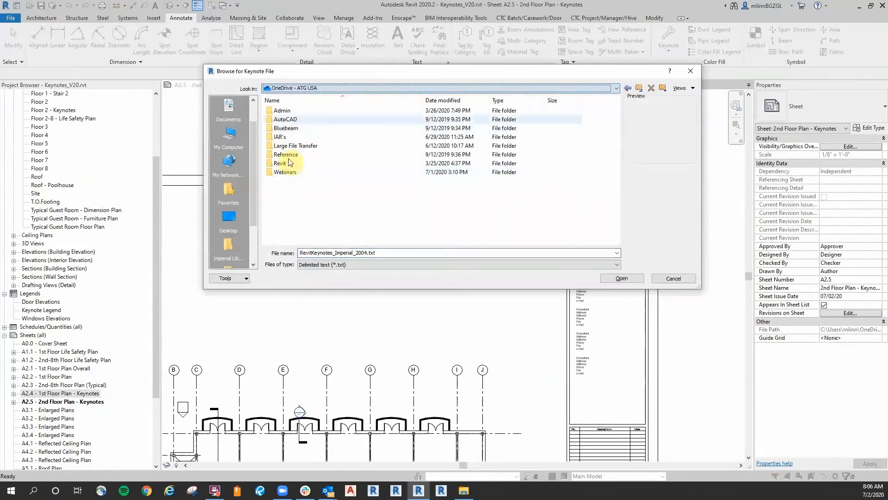
pyautogui.doubleClick(282, 170)
pyautogui.doubleClick(315, 147)
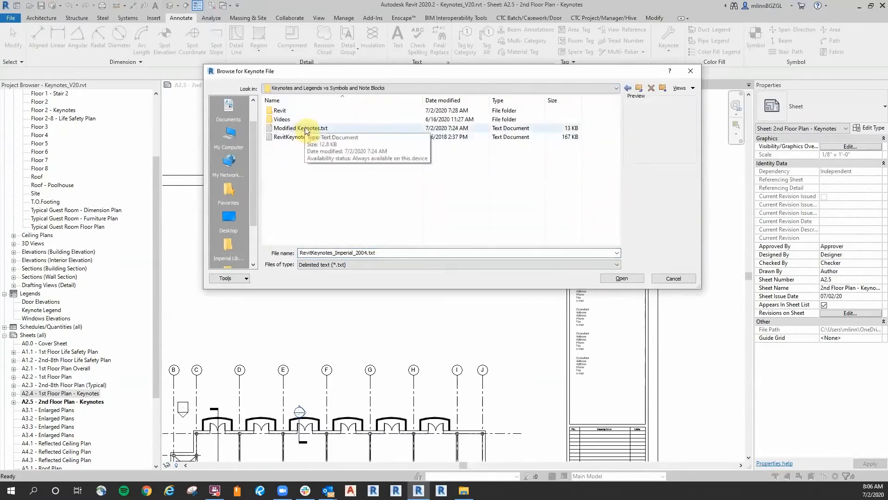
# Load Modified Keynotes.txt as the keynote table and accept the keynoting settings.
pyautogui.click(304, 129)
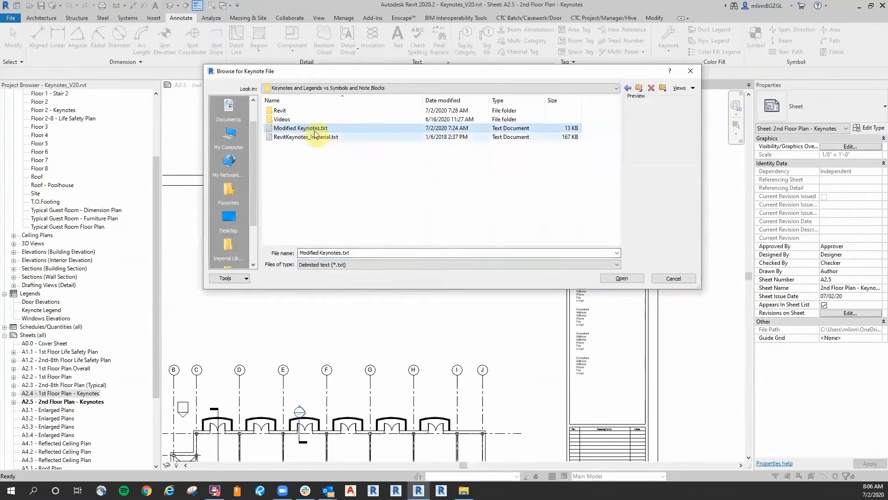
pyautogui.click(617, 277)
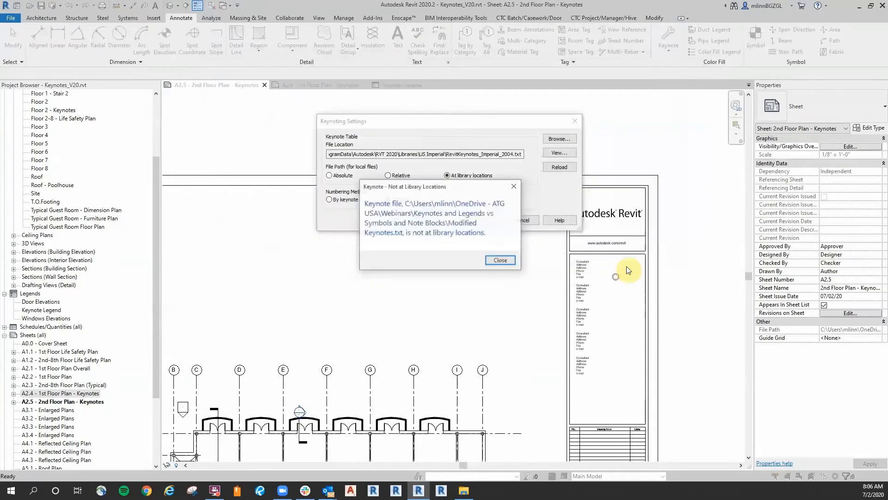
pyautogui.click(500, 261)
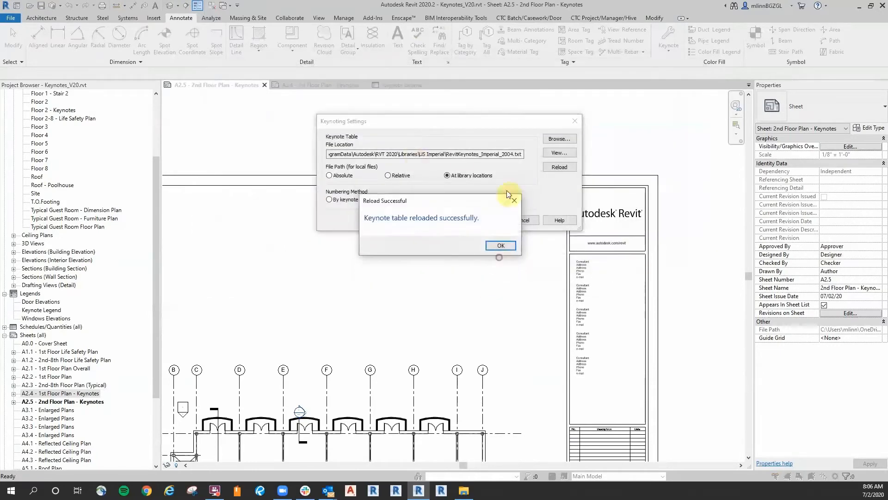
pyautogui.click(501, 245)
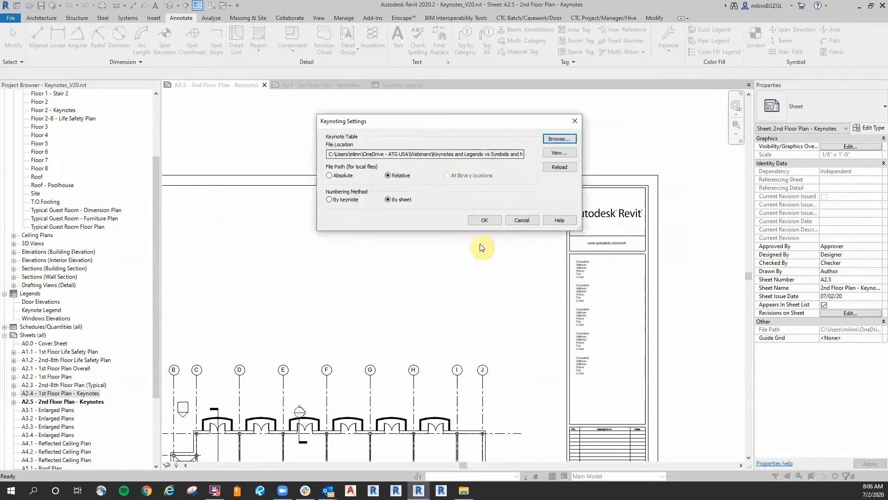
pyautogui.click(482, 219)
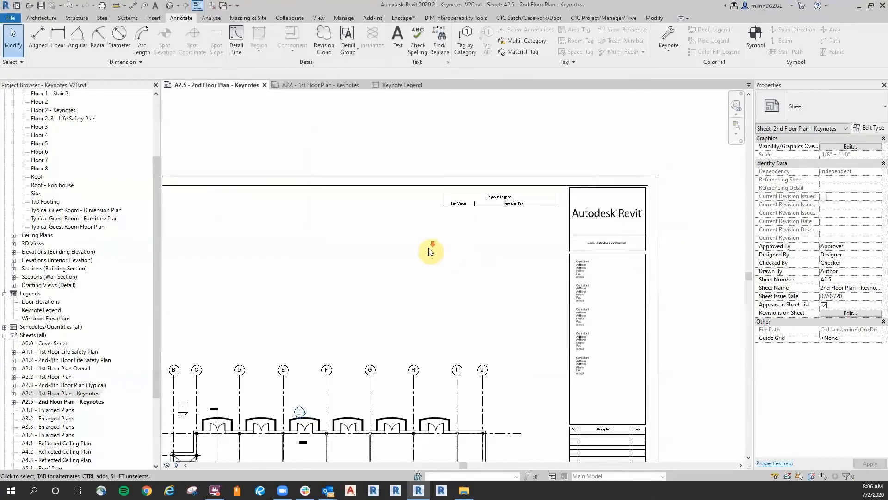
# Activate the floor plan viewport on the sheet and place an element keynote with a leader on a guest room's interior door.
pyautogui.scroll(-3, 439, 241)
pyautogui.moveTo(447, 223); pyautogui.dragTo(444, 220, button='middle')
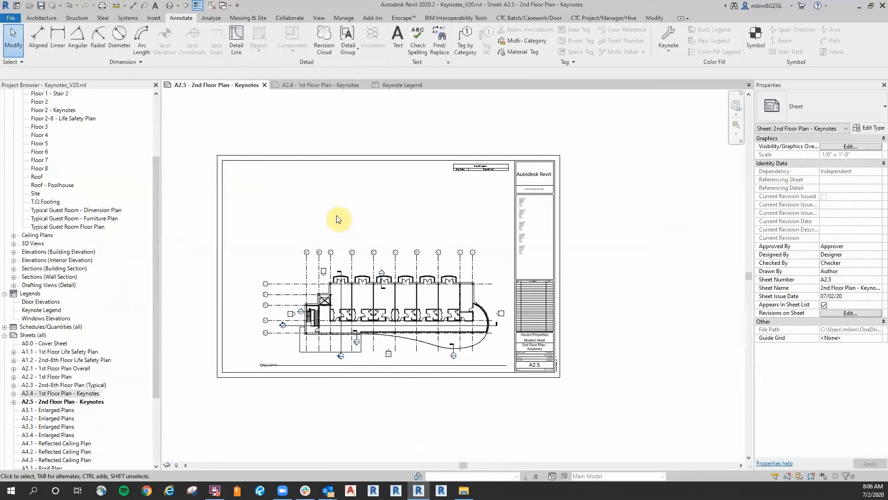
pyautogui.moveTo(336, 213); pyautogui.dragTo(335, 206, button='middle')
pyautogui.doubleClick(389, 296)
pyautogui.scroll(3, 388, 297)
pyautogui.scroll(3, 363, 279)
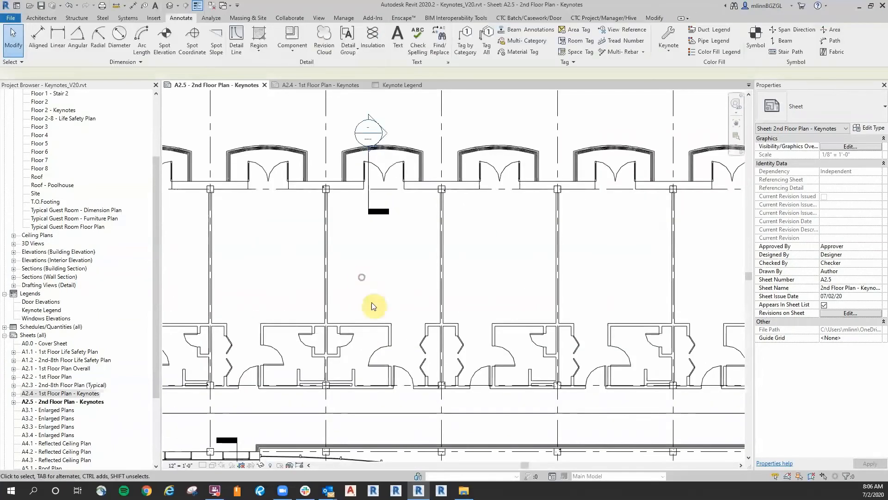
pyautogui.scroll(2, 359, 186)
pyautogui.scroll(-1, 363, 182)
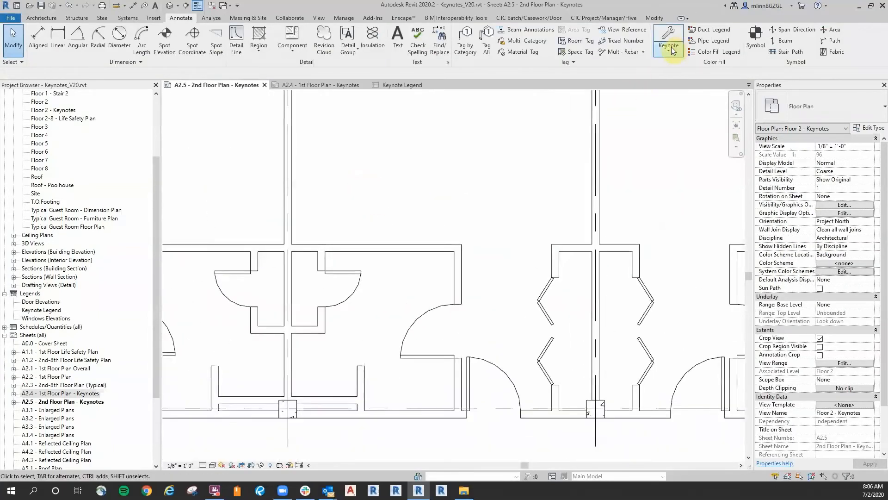
pyautogui.click(669, 46)
pyautogui.click(693, 68)
pyautogui.scroll(2, 353, 273)
pyautogui.click(332, 292)
pyautogui.click(460, 192)
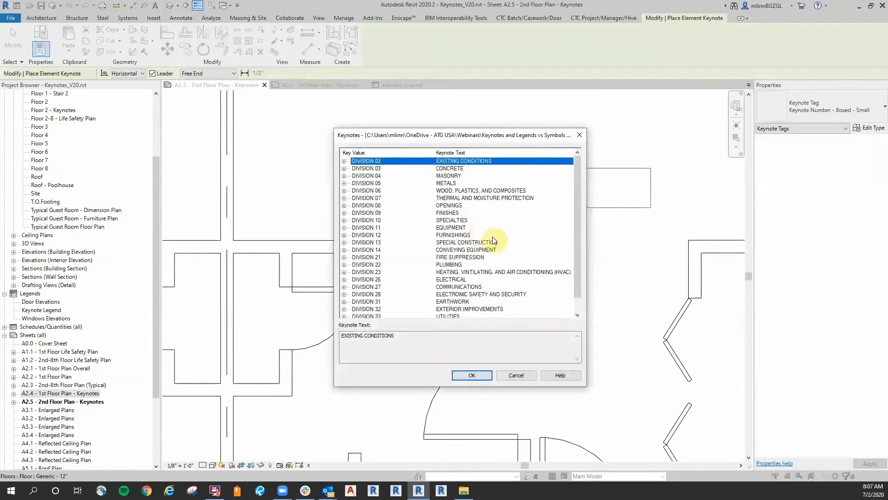
# Examine the keynotes grouped under DIVISION 02, DIVISION 03 and DIVISION 04 in the keynote list.
pyautogui.moveTo(577, 176)
pyautogui.mouseDown()
pyautogui.moveTo(579, 232)
pyautogui.moveTo(575, 170)
pyautogui.mouseUp()
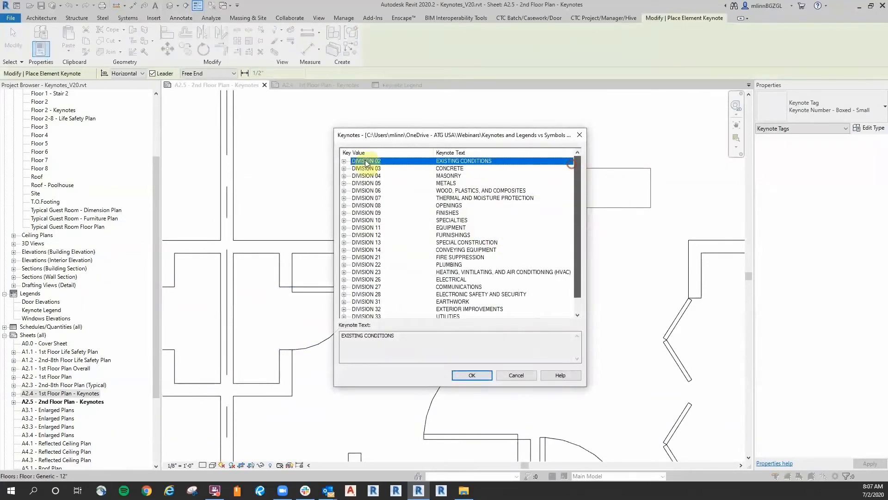
pyautogui.click(344, 162)
pyautogui.click(345, 162)
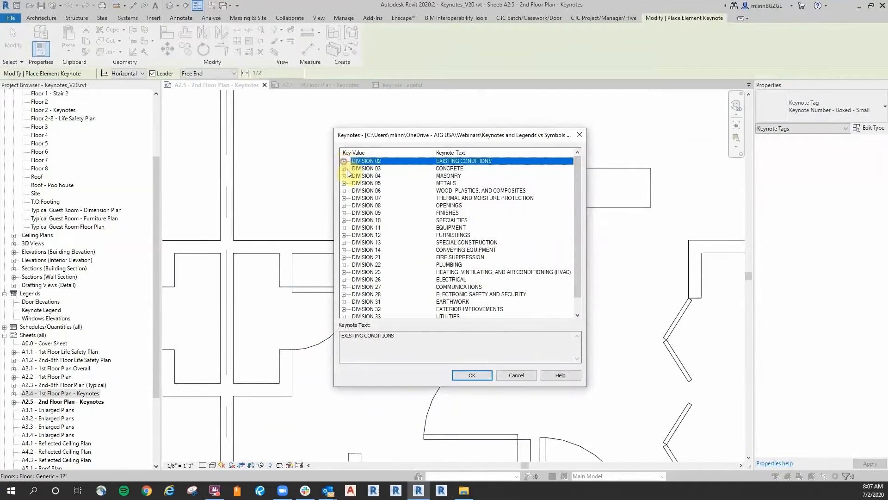
pyautogui.click(344, 168)
pyautogui.click(344, 169)
pyautogui.click(344, 175)
pyautogui.click(344, 176)
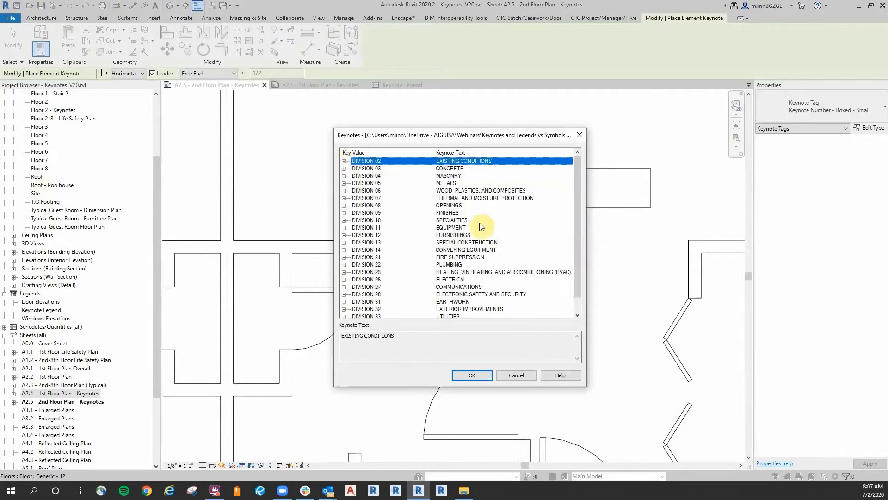
# Review the openings keynotes under DIVISION 08 and assign the DIVISION 08 heading to the door's keynote tag.
pyautogui.click(448, 206)
pyautogui.click(344, 206)
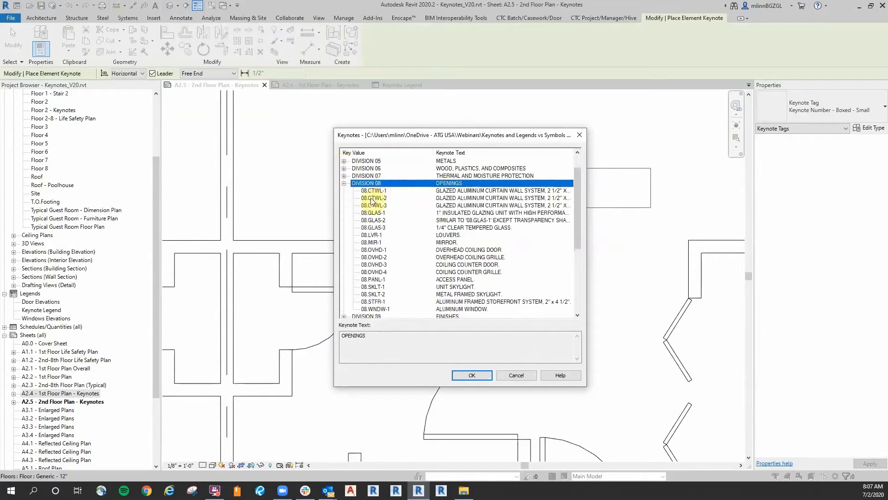
pyautogui.scroll(-1, 491, 279)
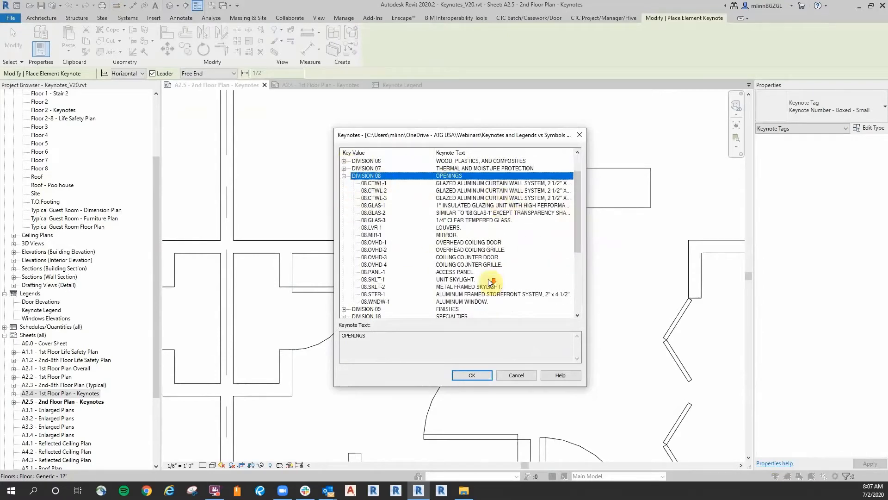
pyautogui.click(344, 176)
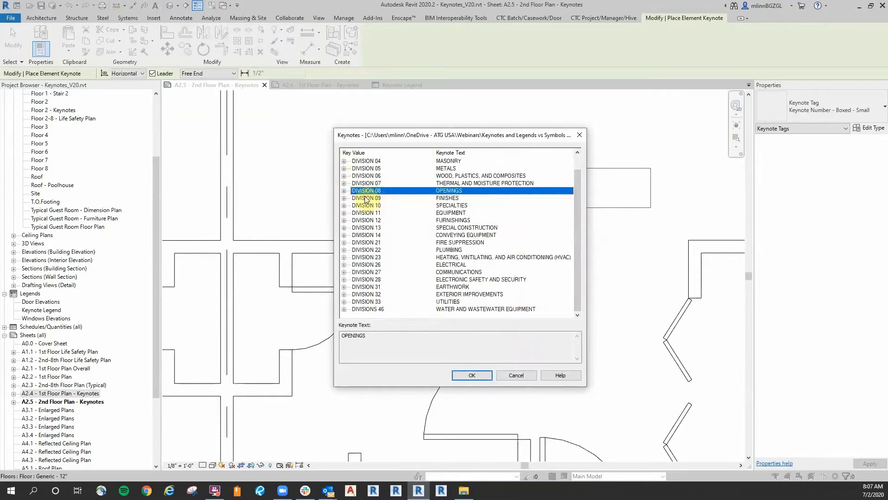
pyautogui.click(481, 374)
pyautogui.scroll(-1, 577, 264)
pyautogui.moveTo(578, 266); pyautogui.dragTo(486, 310, button='middle')
pyautogui.press('Escape')
pyautogui.scroll(-1, 476, 201)
pyautogui.moveTo(477, 202); pyautogui.dragTo(402, 218, button='middle')
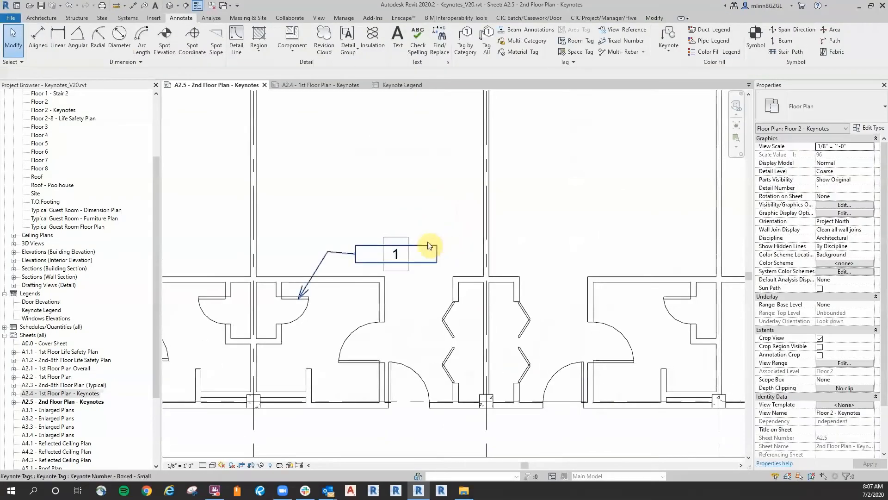
# Straighten the door keynote's leader by aligning its elbow horizontally with the tag box.
pyautogui.click(389, 246)
pyautogui.moveTo(328, 251); pyautogui.dragTo(338, 254)
pyautogui.scroll(3, 377, 208)
pyautogui.click(377, 208)
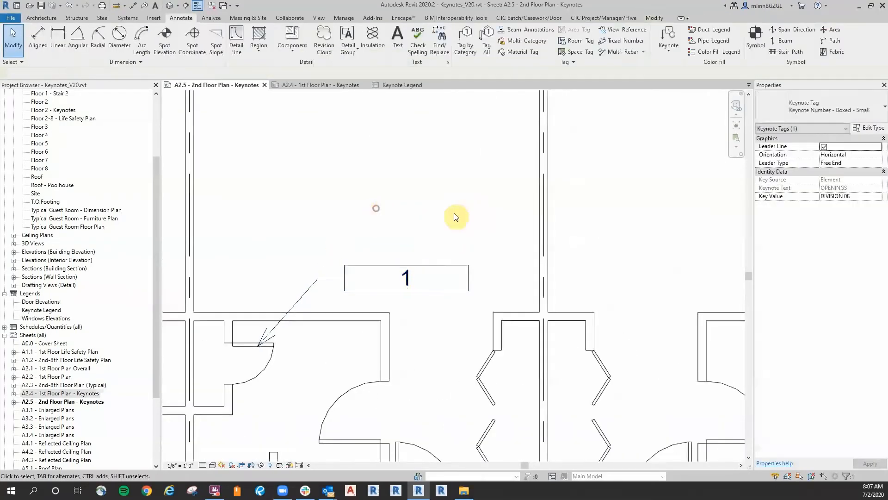
# Change the keynote numbering method to By keynote in the Keynoting Settings.
pyautogui.click(665, 52)
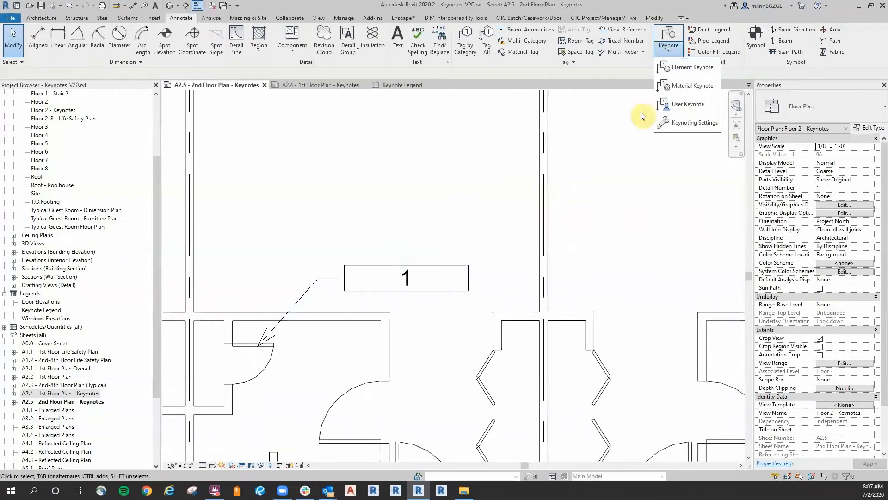
pyautogui.click(704, 123)
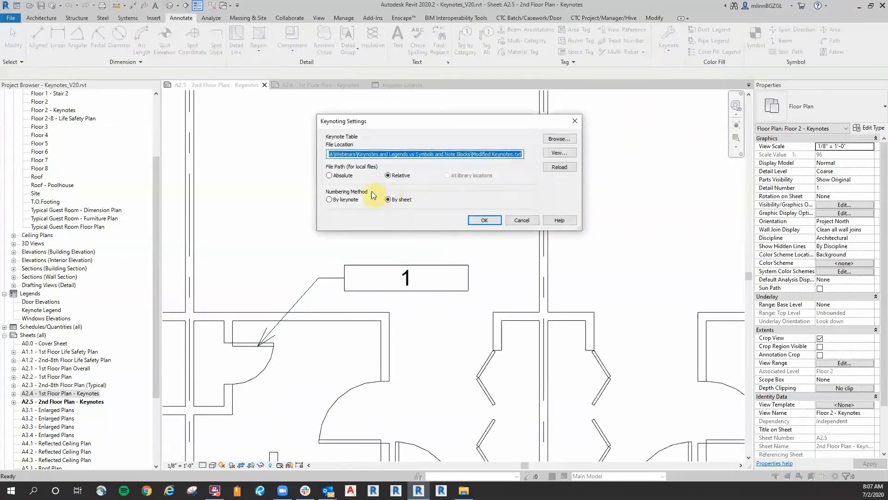
pyautogui.click(487, 219)
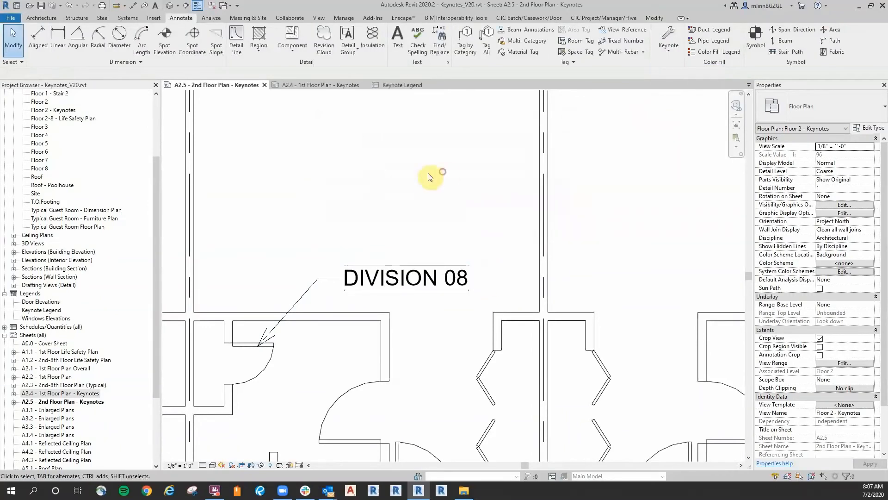
pyautogui.scroll(-2, 419, 183)
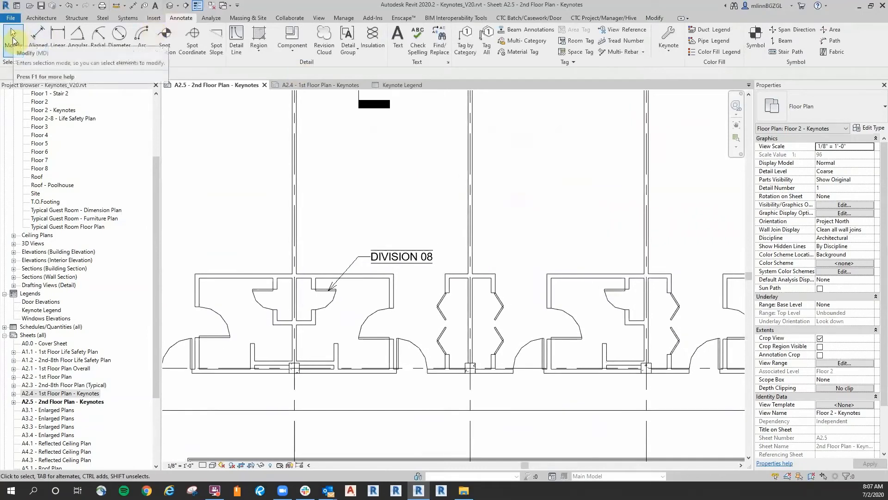
pyautogui.scroll(-4, 517, 176)
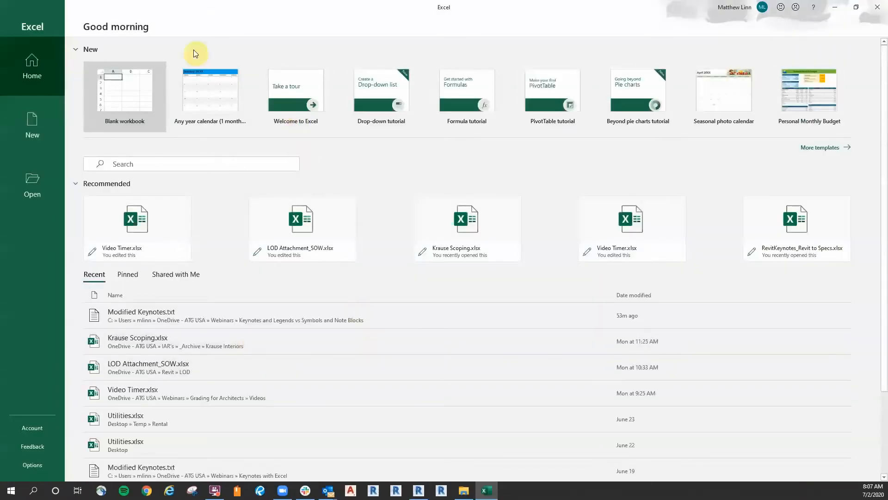
# Switch to Excel and browse to the OneDrive Webinars folder Keynotes and Legends vs Symbols and Note Blocks.
pyautogui.click(39, 179)
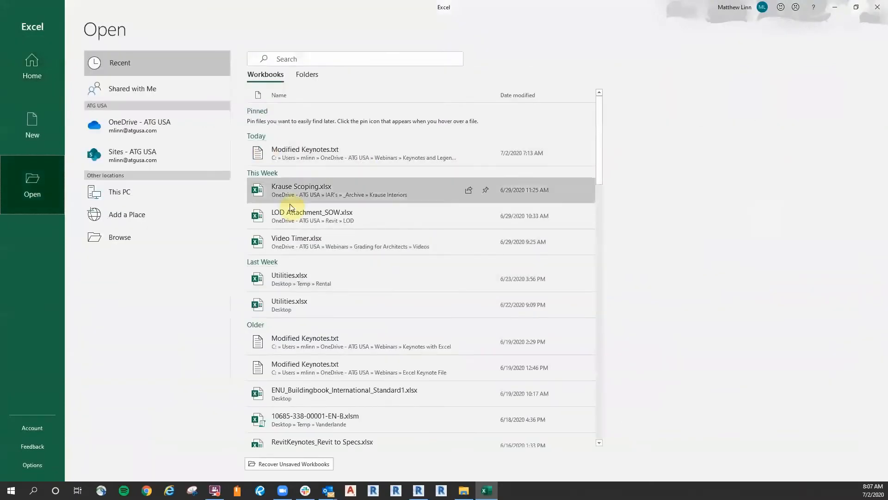
pyautogui.click(157, 239)
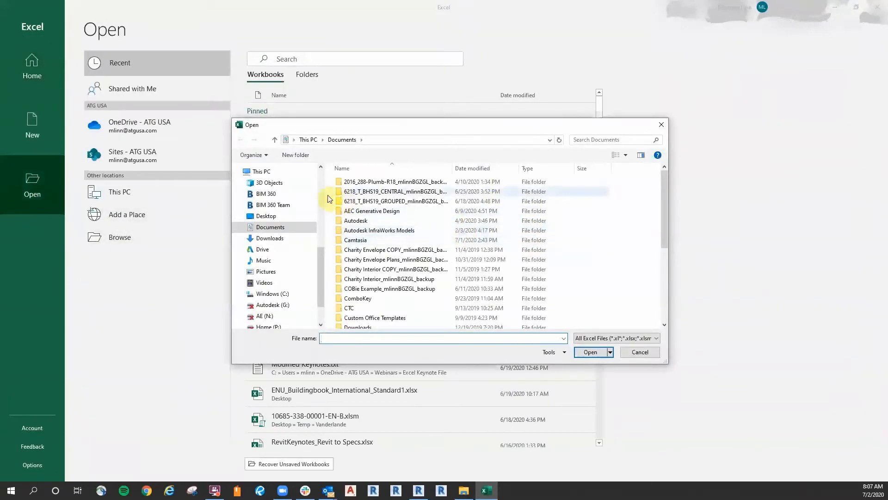
pyautogui.moveTo(320, 271); pyautogui.dragTo(331, 229)
pyautogui.scroll(1, 331, 229)
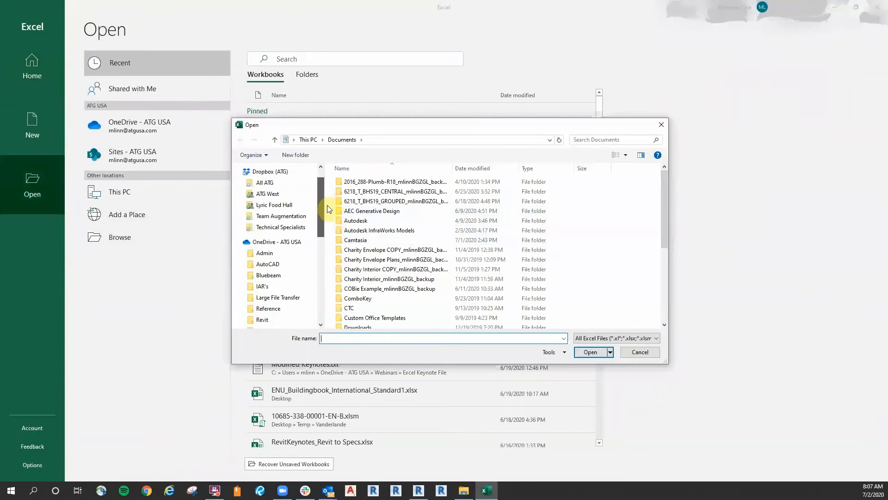
pyautogui.click(277, 304)
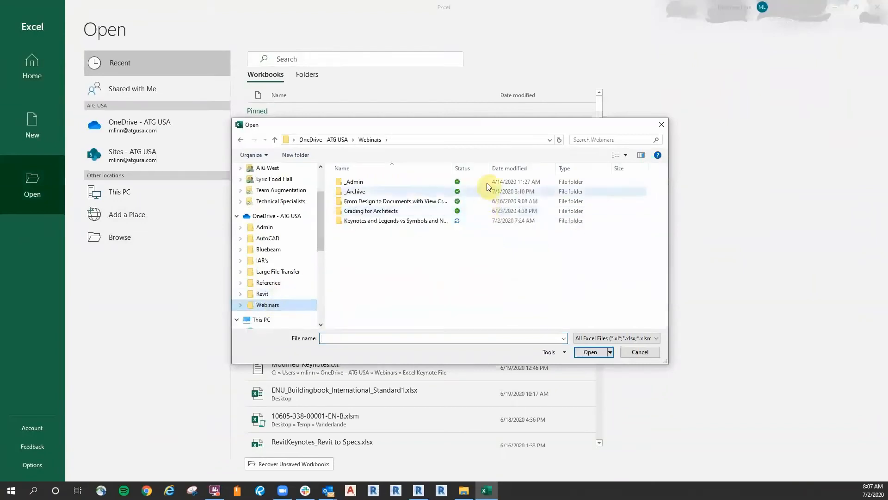
pyautogui.doubleClick(393, 221)
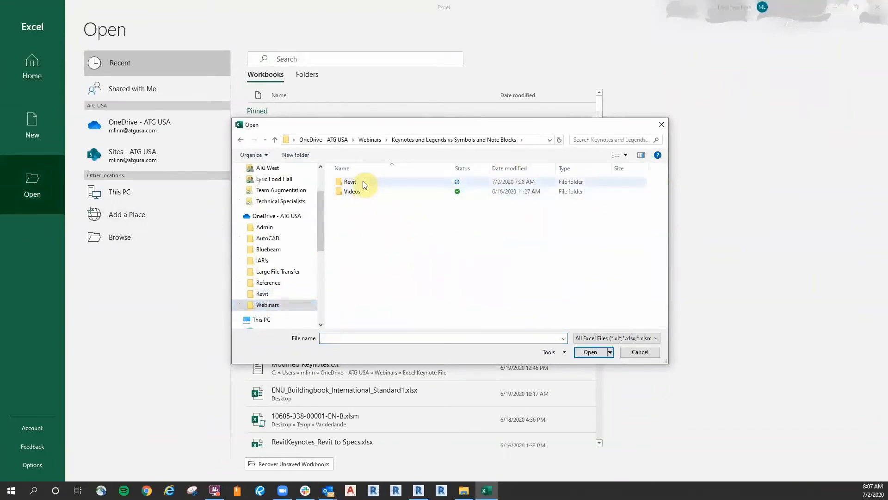
# List all file types in the folder and open Modified Keynotes.txt.
pyautogui.click(607, 339)
pyautogui.click(591, 348)
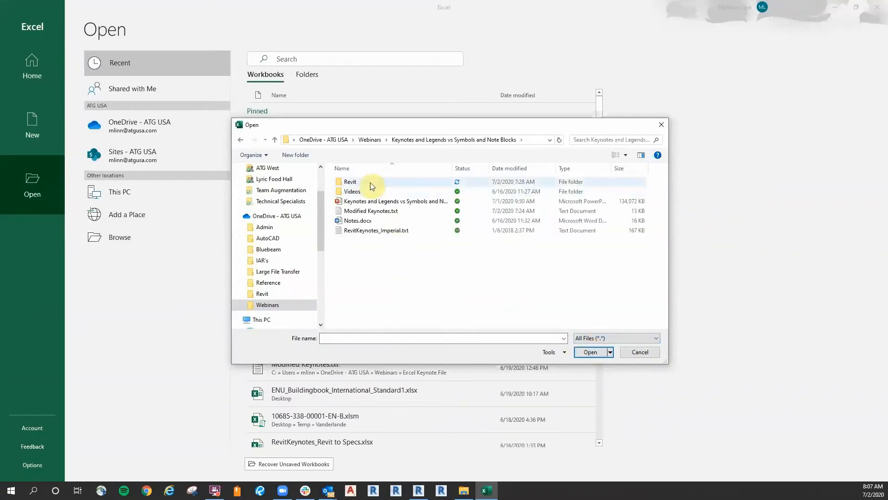
pyautogui.click(383, 212)
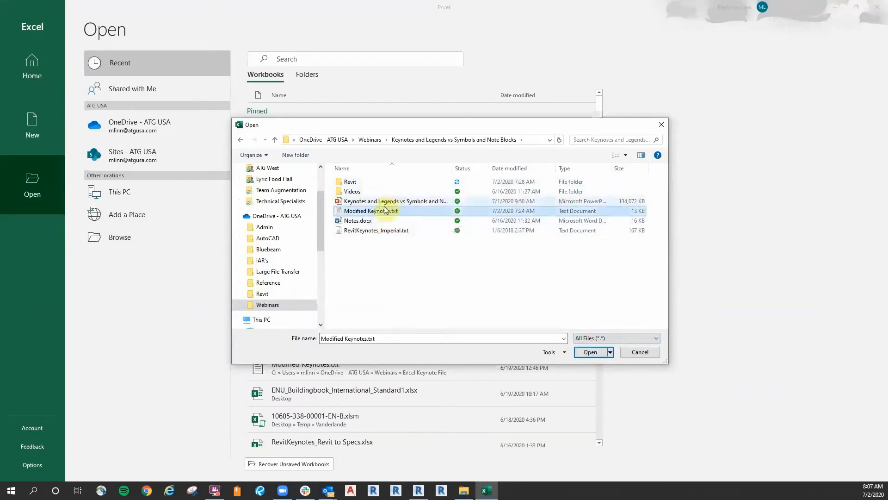
pyautogui.click(590, 352)
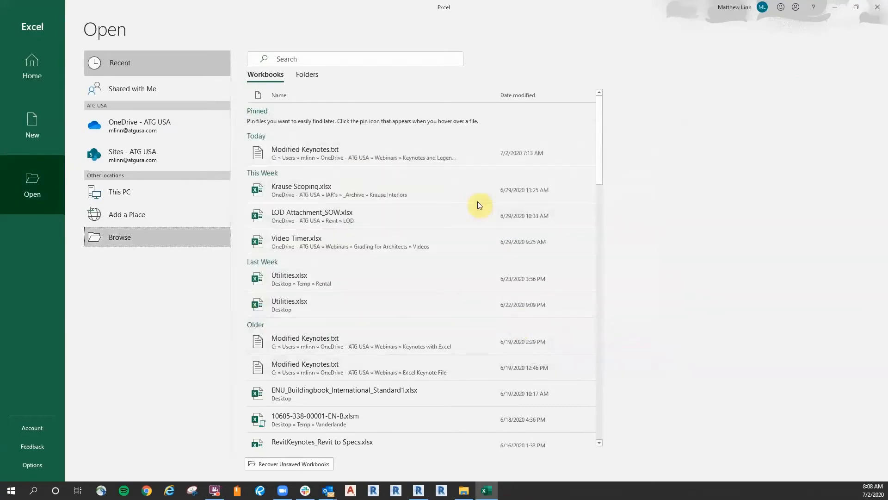
# Import the keynote text file as delimited data with Tab as the delimiter.
pyautogui.moveTo(473, 152); pyautogui.dragTo(444, 146)
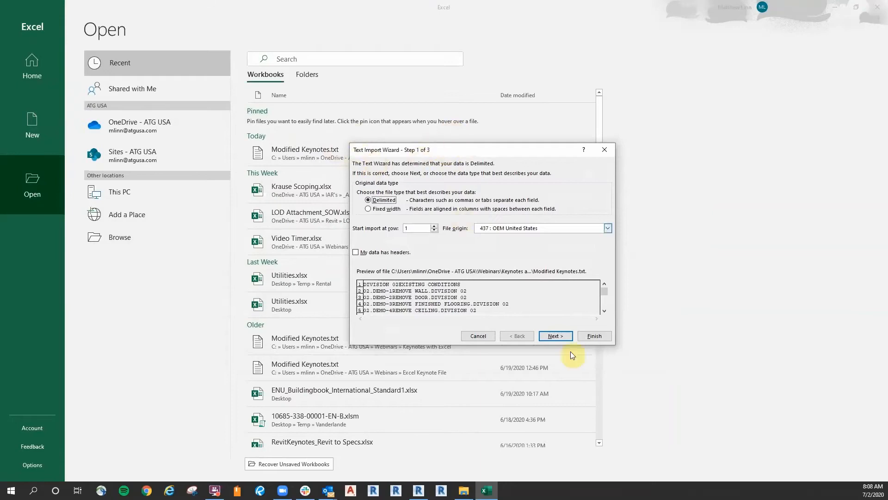
pyautogui.click(555, 337)
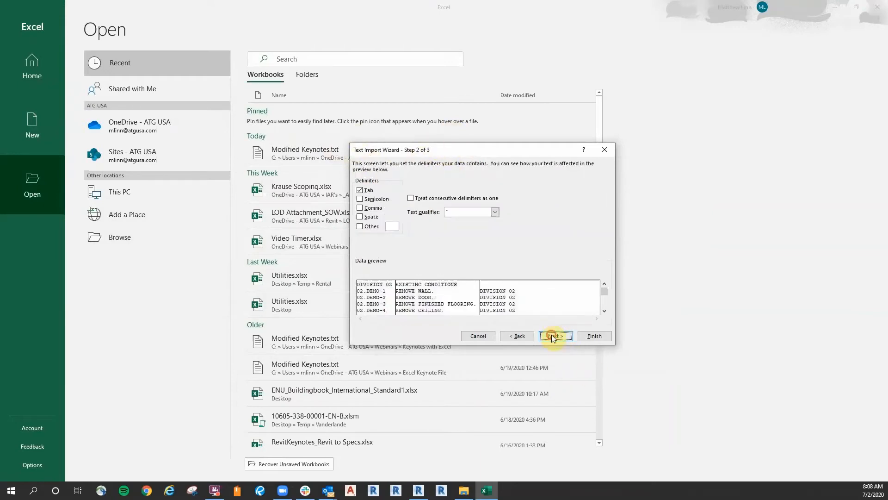
pyautogui.click(554, 336)
pyautogui.click(595, 337)
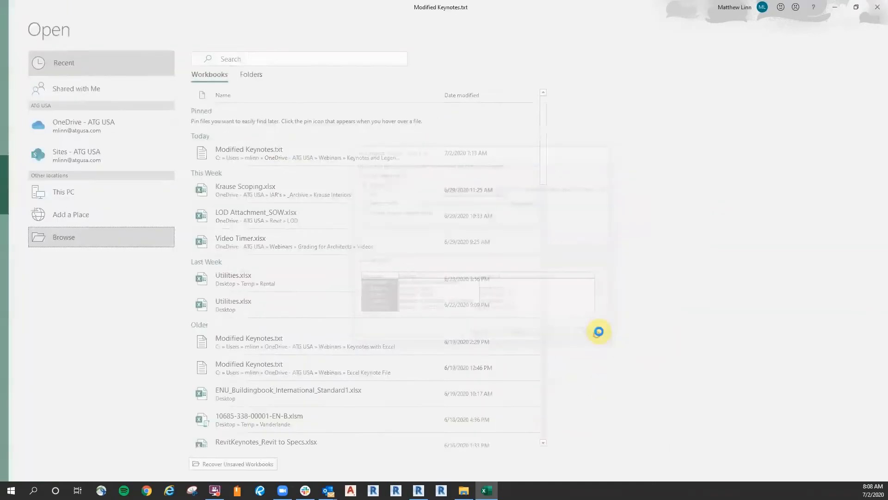
# Widen columns A, B and C of the keynote sheet to make the keys, descriptions and parent divisions readable.
pyautogui.click(272, 234)
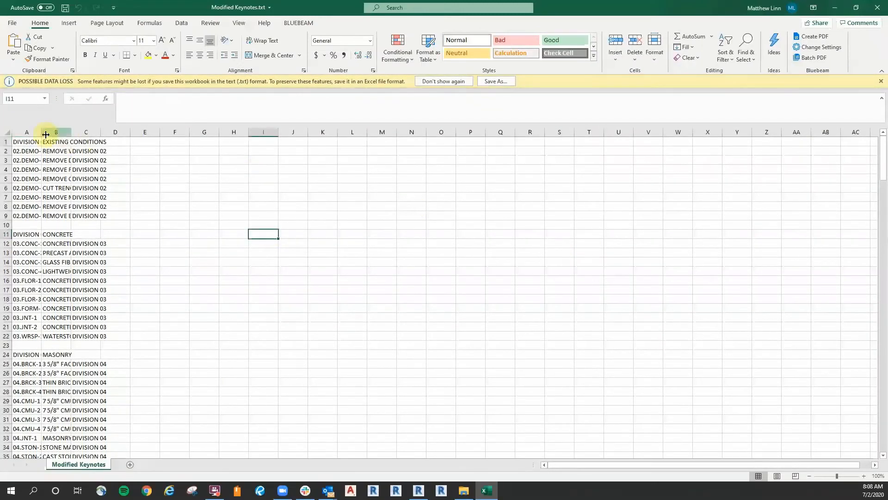
pyautogui.moveTo(42, 132); pyautogui.dragTo(132, 134)
pyautogui.moveTo(174, 133); pyautogui.dragTo(197, 133)
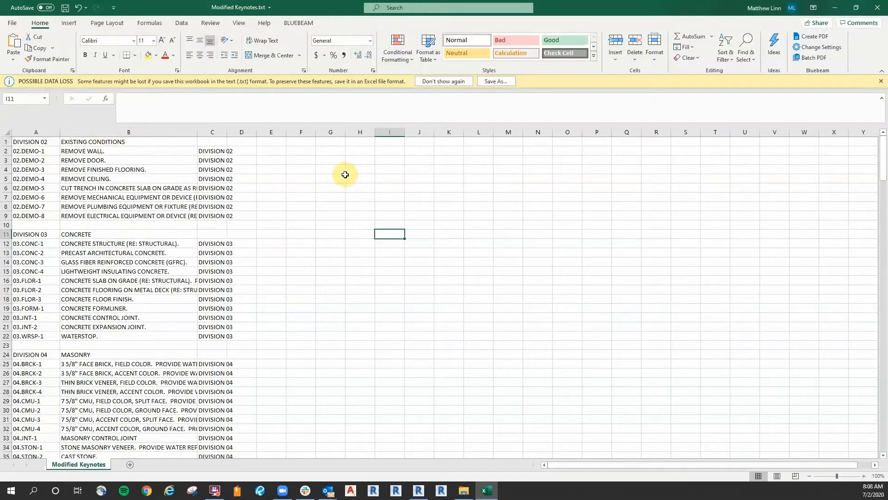
pyautogui.click(41, 142)
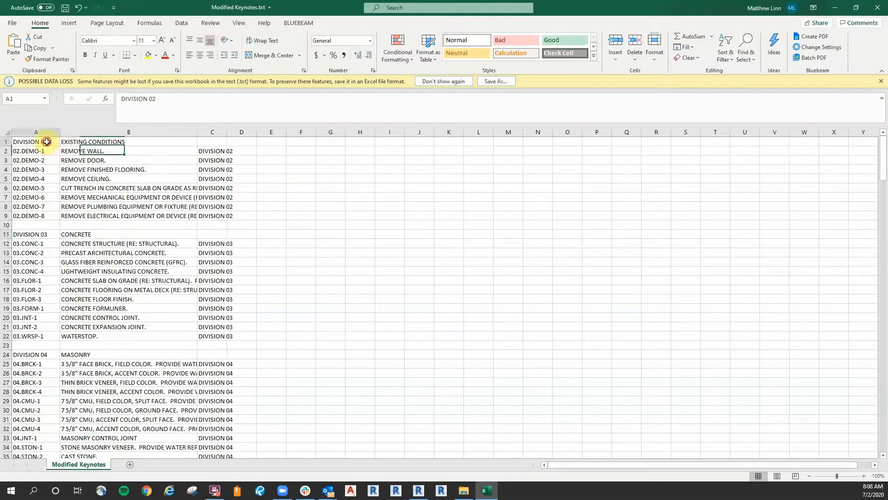
pyautogui.click(212, 132)
pyautogui.click(271, 225)
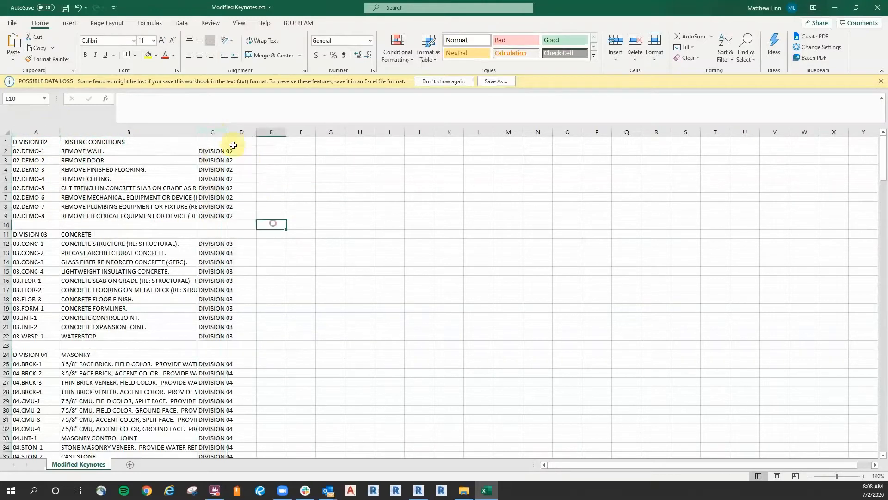
pyautogui.moveTo(227, 132); pyautogui.dragTo(255, 132)
pyautogui.click(380, 280)
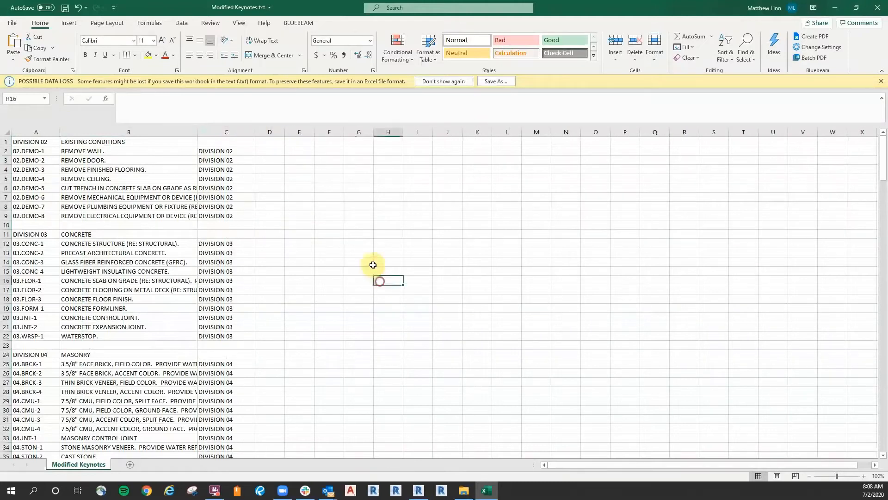
pyautogui.moveTo(199, 130); pyautogui.dragTo(215, 133)
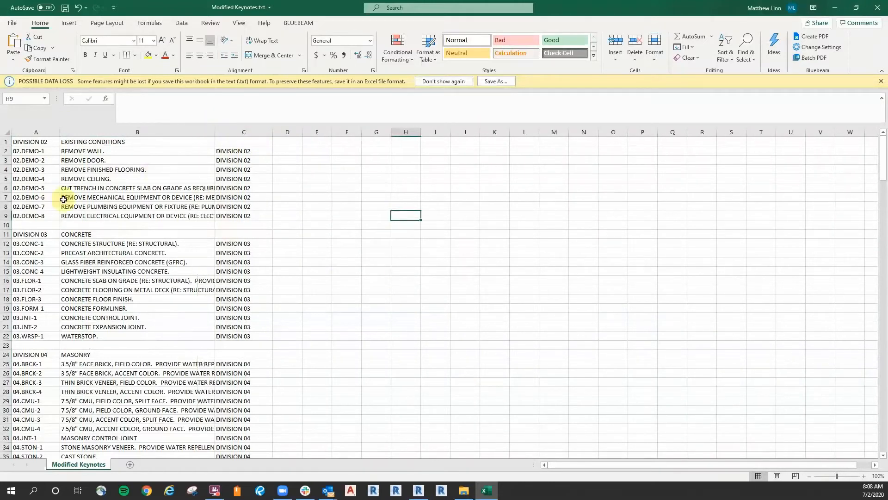
# Examine how column C ties the DIVISION 03 and DIVISION 04 keynotes to their headings, and close the file without saving.
pyautogui.click(43, 235)
pyautogui.moveTo(241, 243); pyautogui.dragTo(240, 336)
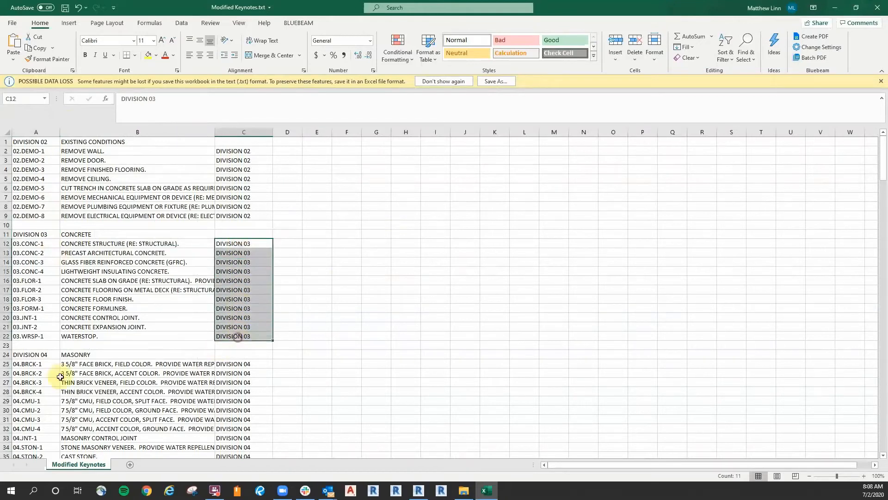
pyautogui.click(37, 355)
pyautogui.scroll(-2, 269, 323)
pyautogui.scroll(-1, 269, 323)
pyautogui.moveTo(241, 280); pyautogui.dragTo(248, 382)
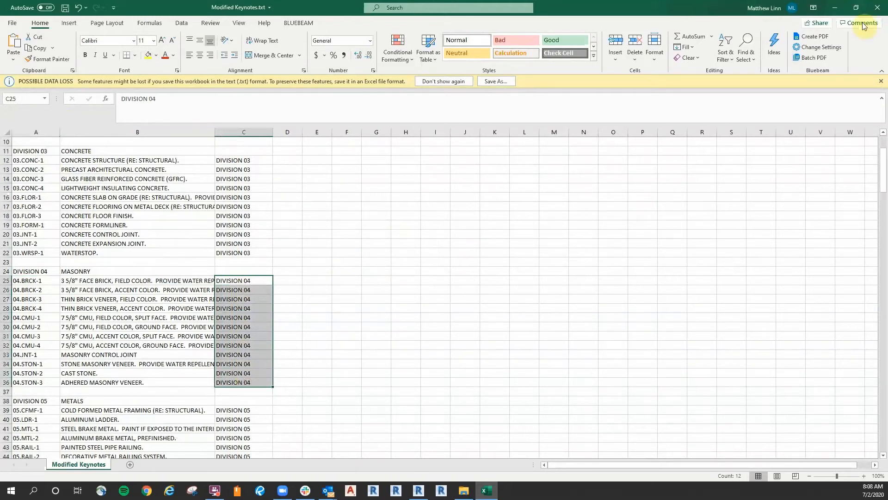
pyautogui.click(878, 10)
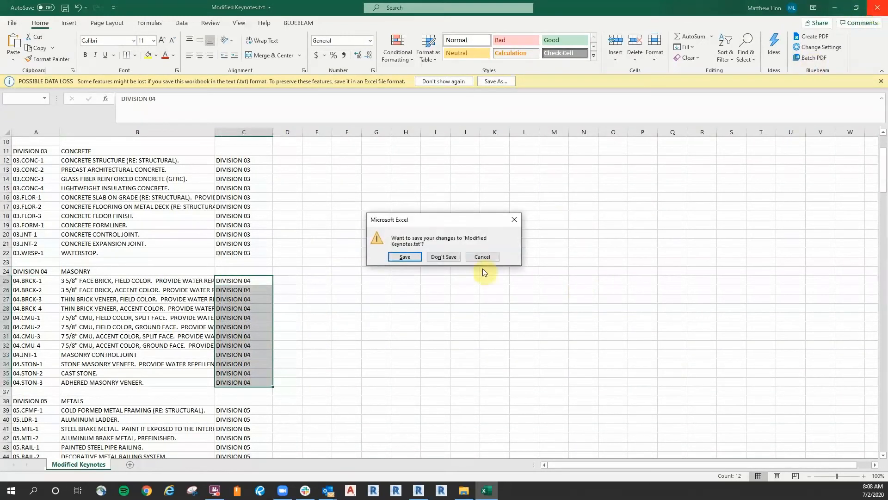
pyautogui.click(447, 256)
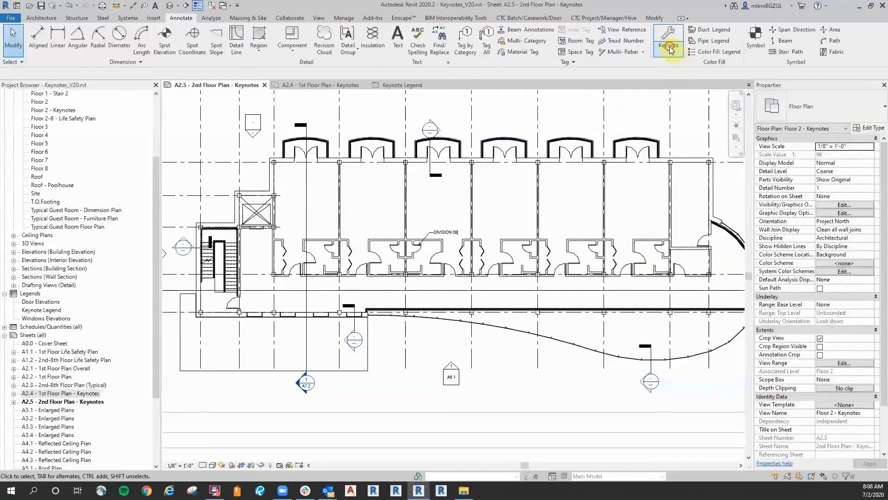
# Back in Revit, review the keynote table's file, path type and numbering options in Keynoting Settings and accept them.
pyautogui.click(668, 47)
pyautogui.click(689, 124)
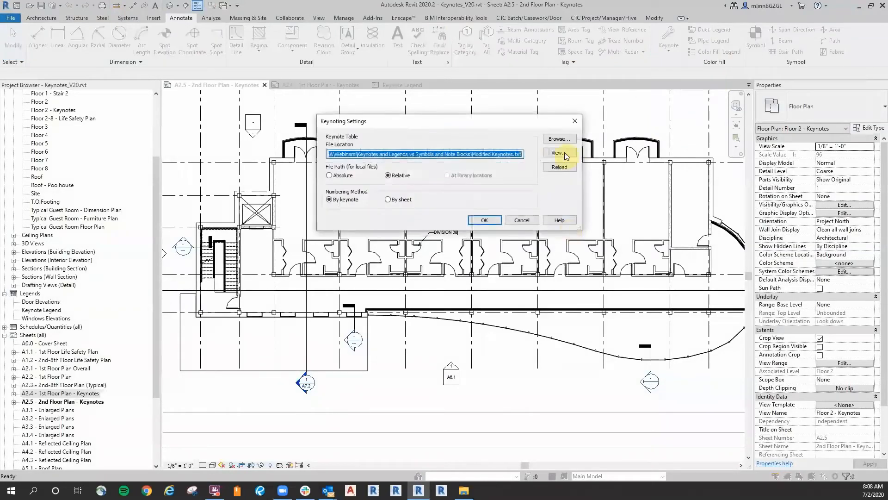
pyautogui.moveTo(532, 124); pyautogui.dragTo(536, 141)
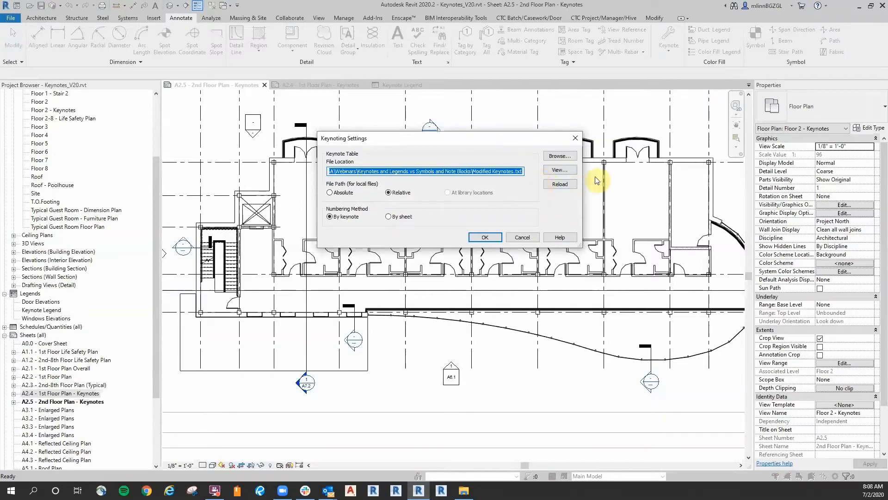
pyautogui.click(483, 238)
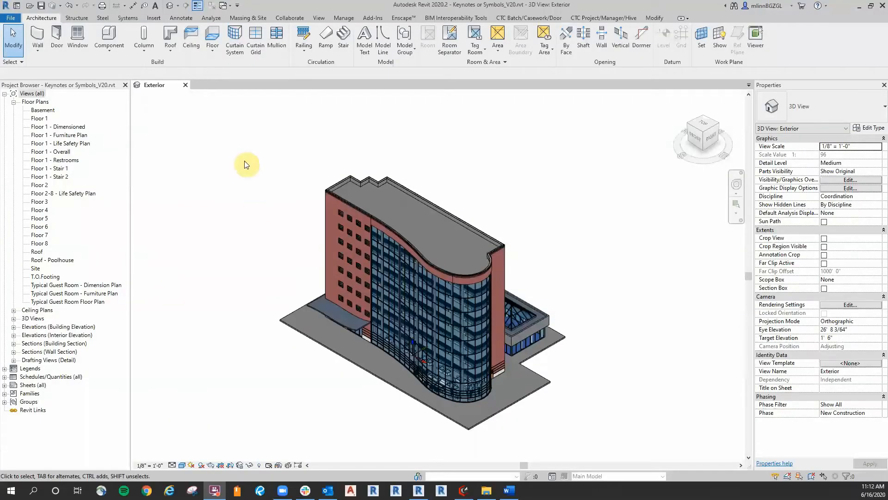
# Duplicate the Floor 1 floor plan view without its detailing.
pyautogui.click(41, 119)
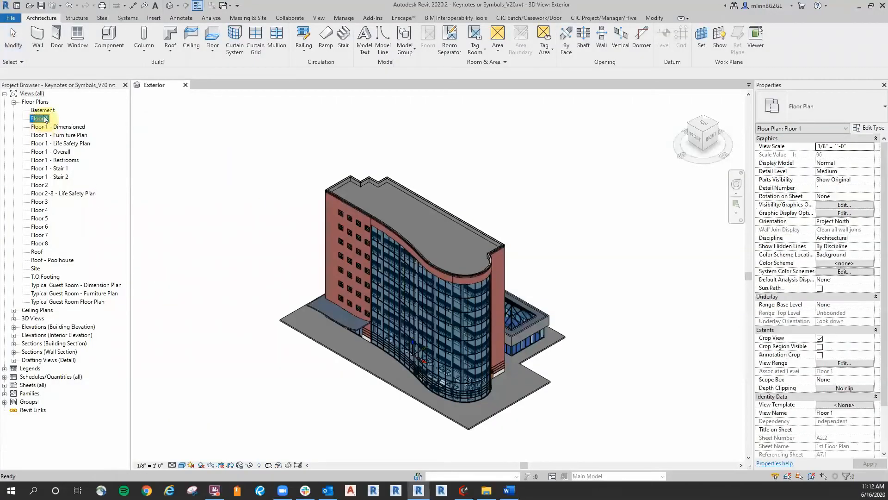
pyautogui.rightClick(43, 120)
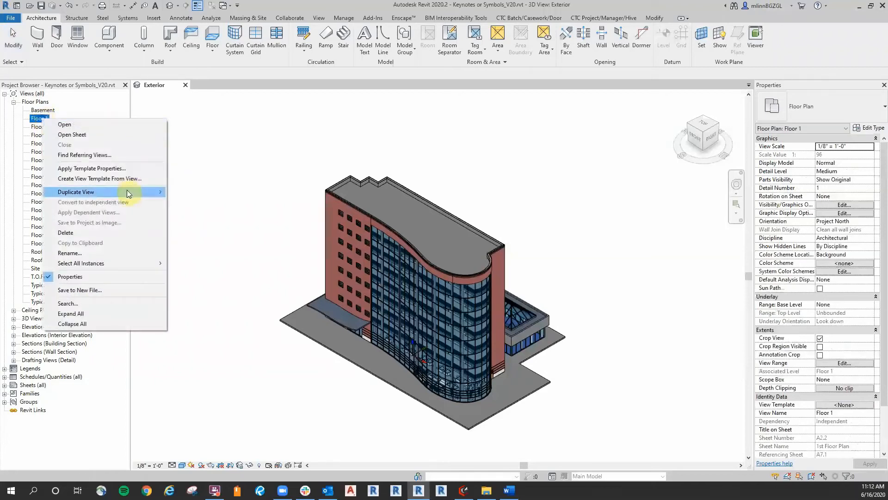
pyautogui.moveTo(125, 191)
pyautogui.click(222, 192)
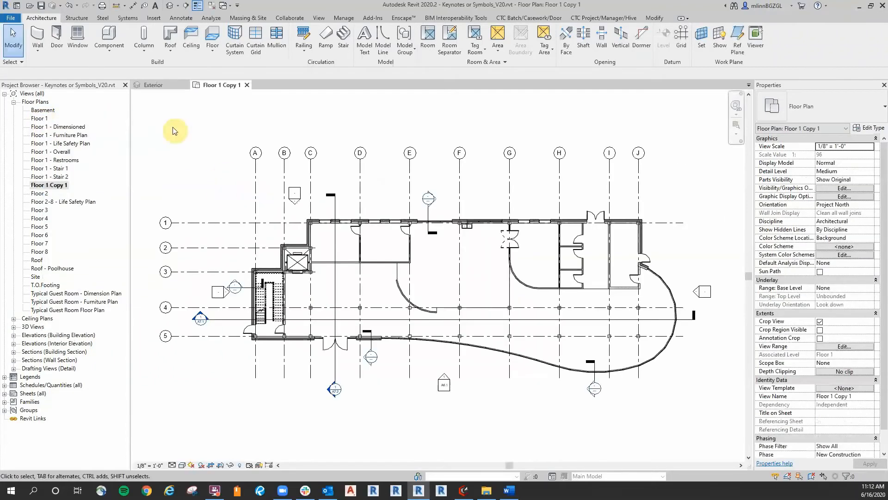
# Rename the duplicated Floor 1 plan as Floor 1 - Symbols.
pyautogui.rightClick(54, 185)
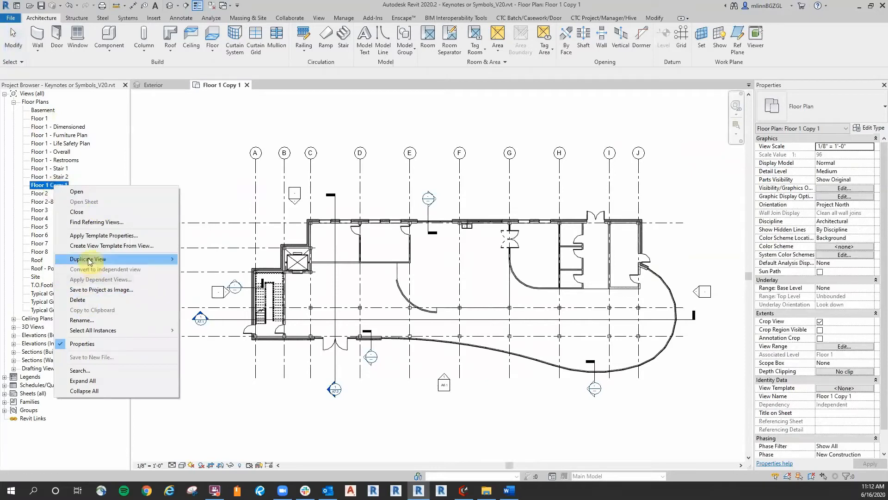
pyautogui.click(82, 320)
pyautogui.moveTo(50, 185); pyautogui.dragTo(173, 188)
pyautogui.write('- Symbol')
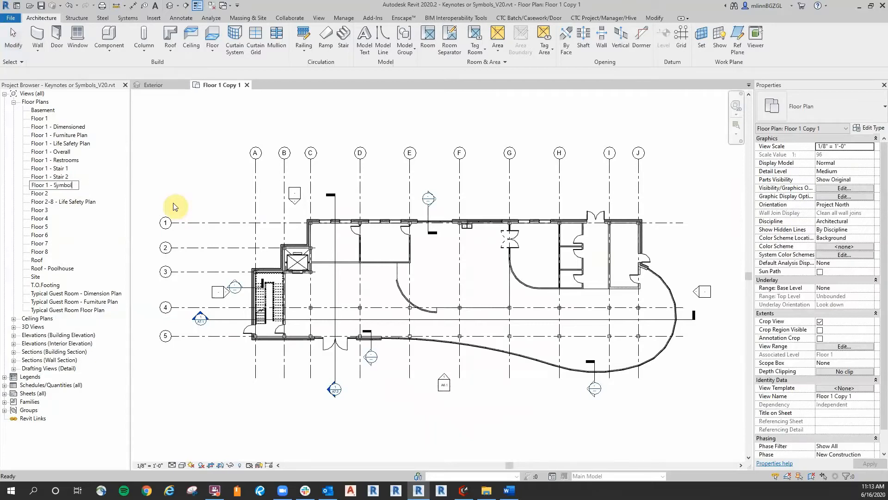
pyautogui.write('s')
pyautogui.press('Return')
pyautogui.click(186, 172)
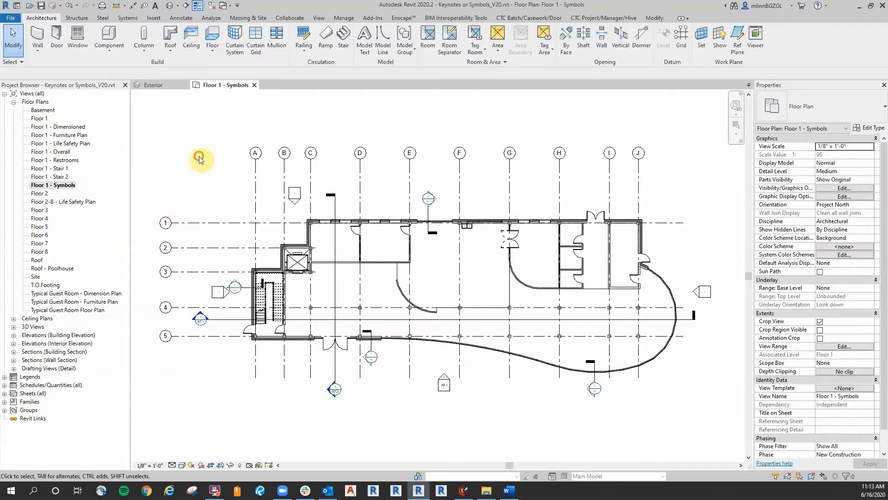
# Create a new family from the Generic Annotation.rft template in the Annotations template folder.
pyautogui.click(8, 18)
pyautogui.moveTo(26, 56)
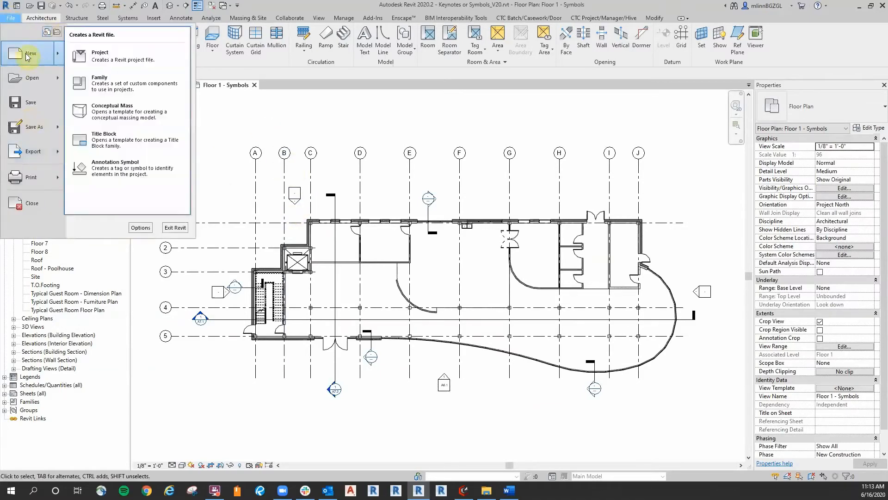
pyautogui.click(109, 87)
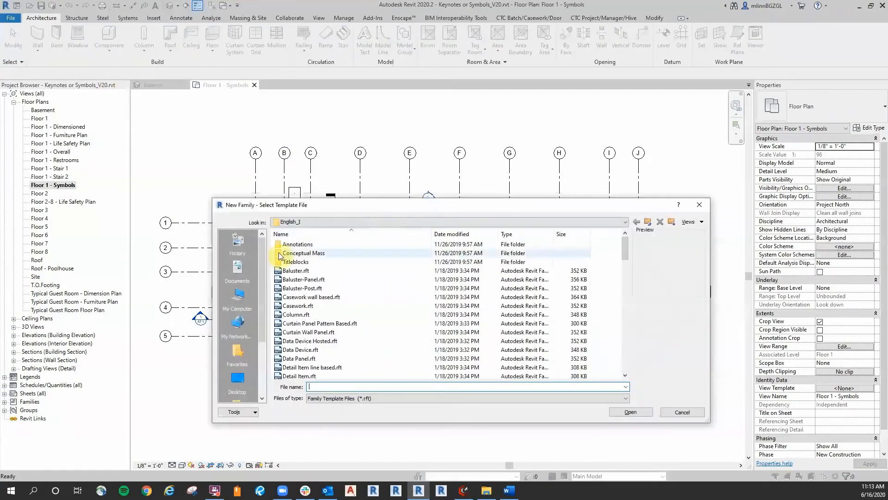
pyautogui.doubleClick(305, 246)
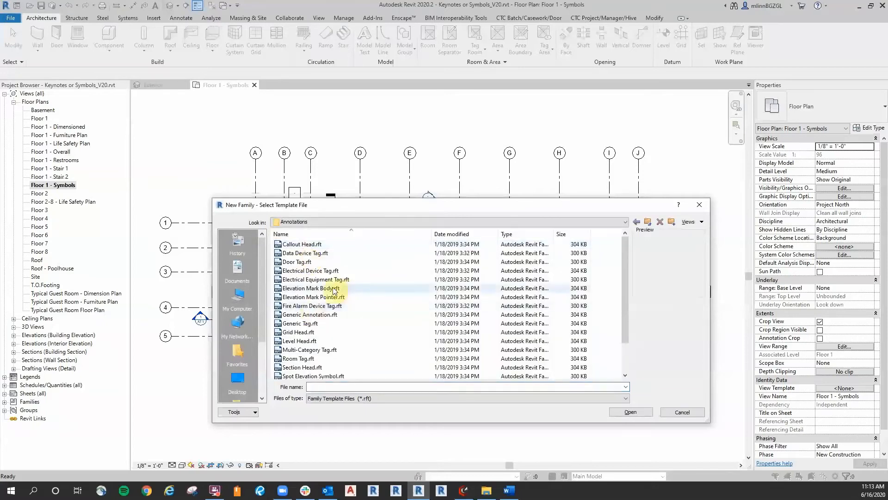
pyautogui.click(314, 314)
pyautogui.scroll(-1, 323, 308)
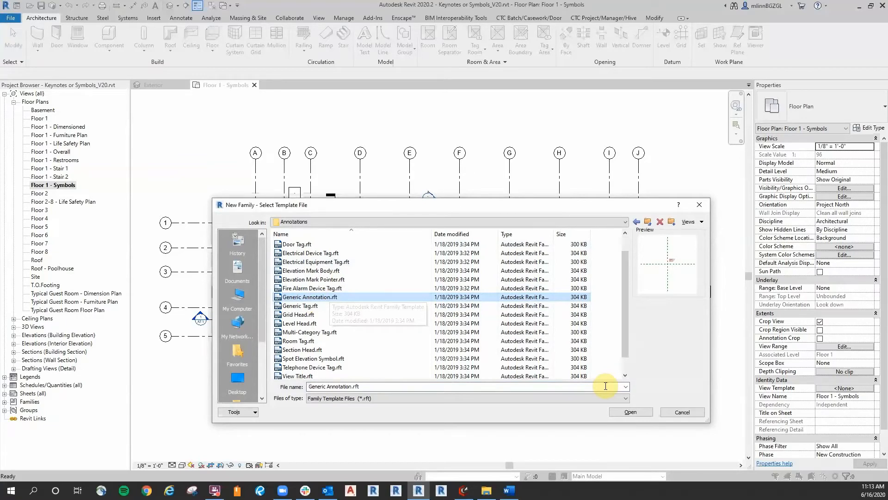
pyautogui.click(630, 412)
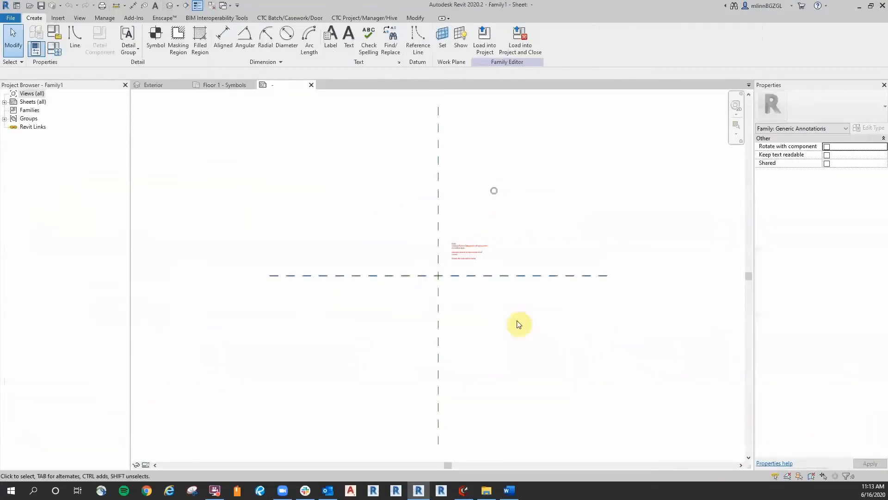
# Delete the template's instruction note from the annotation family.
pyautogui.scroll(8, 492, 243)
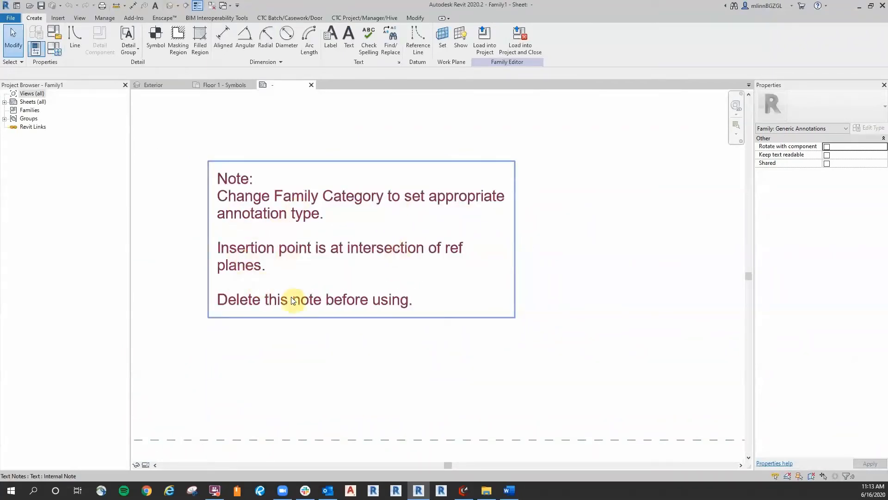
pyautogui.scroll(-3, 545, 244)
pyautogui.click(452, 232)
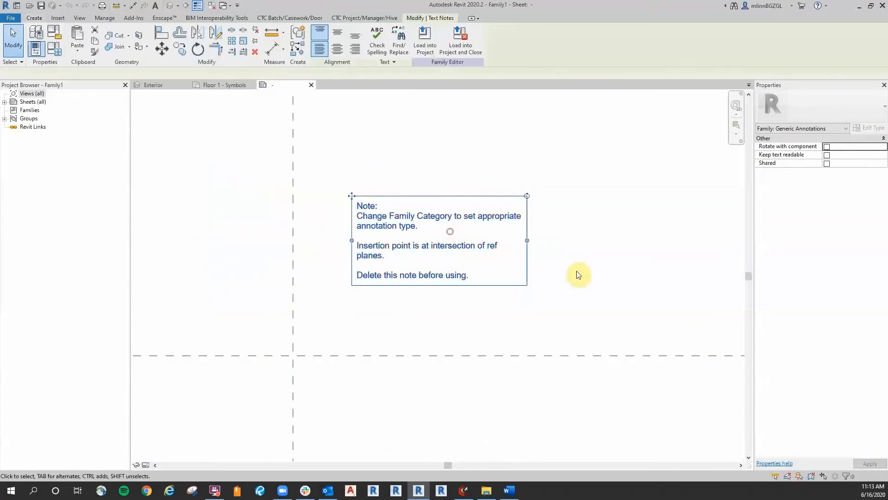
pyautogui.moveTo(605, 245); pyautogui.dragTo(589, 238, button='middle')
pyautogui.press('Delete')
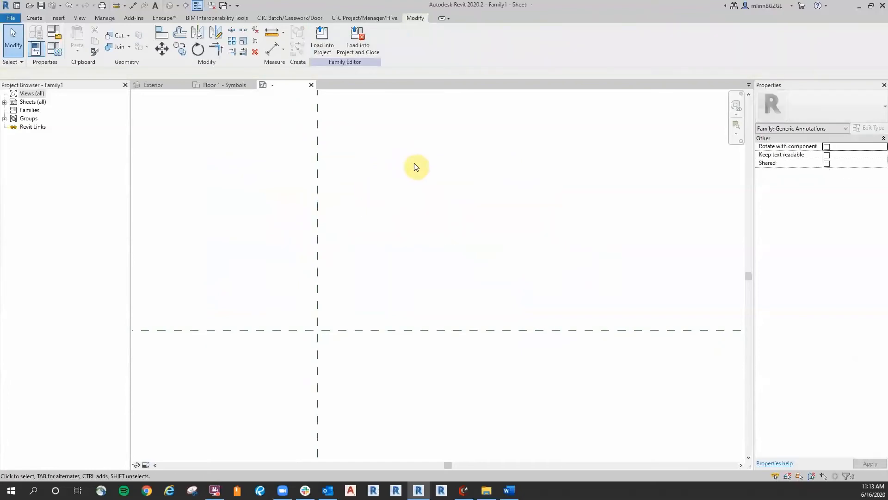
# Place a new label at the intersection of the two reference planes.
pyautogui.moveTo(421, 228); pyautogui.dragTo(485, 246, button='middle')
pyautogui.click(32, 19)
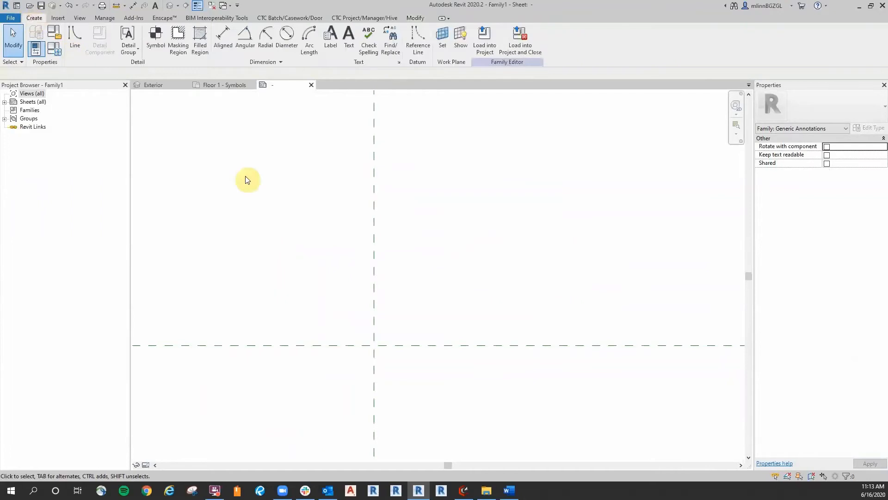
pyautogui.moveTo(308, 173); pyautogui.dragTo(334, 178, button='middle')
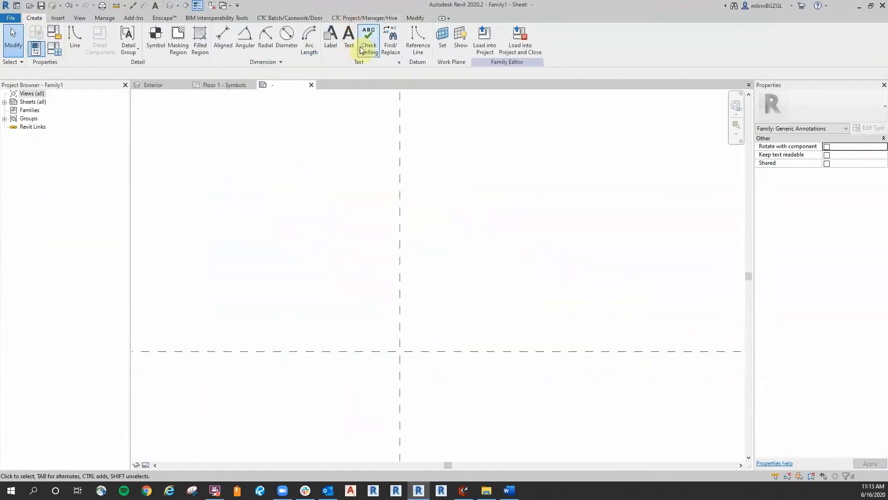
pyautogui.click(331, 37)
pyautogui.moveTo(423, 386); pyautogui.dragTo(332, 284, button='middle')
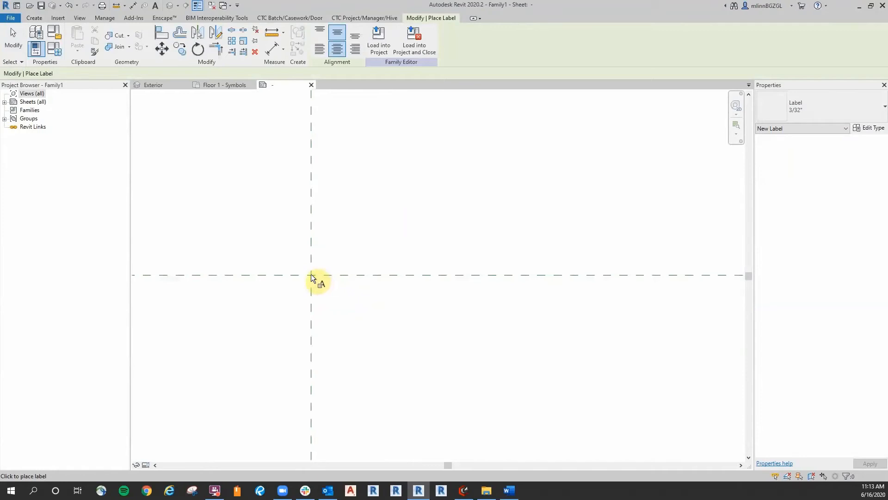
pyautogui.click(311, 274)
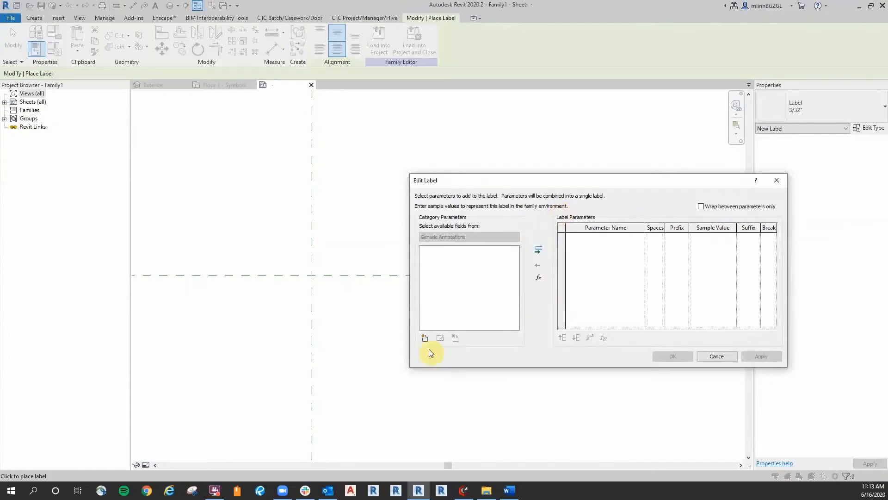
# Create a family parameter named Note Number as an instance parameter of type Text under the Common discipline.
pyautogui.click(424, 338)
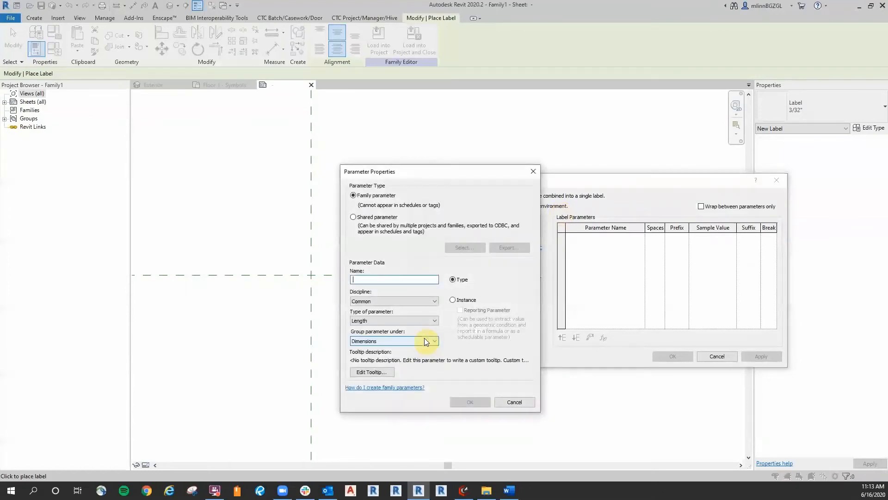
pyautogui.moveTo(448, 171); pyautogui.dragTo(429, 166)
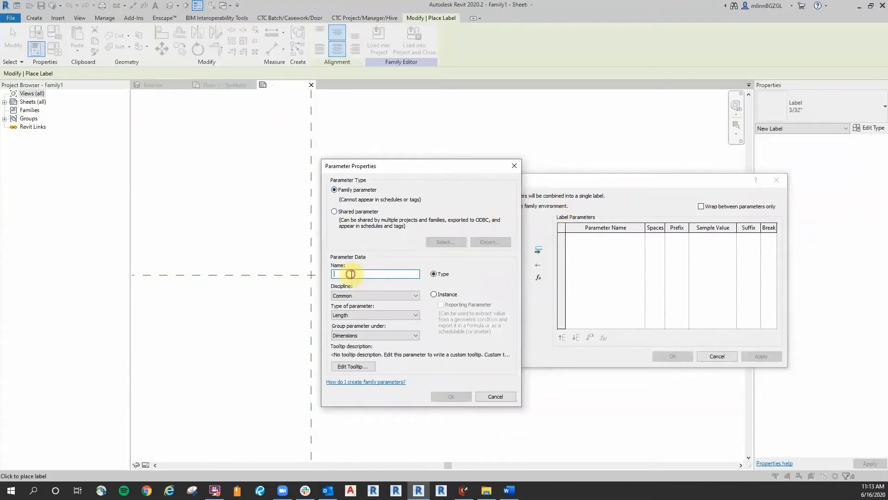
pyautogui.write('No')
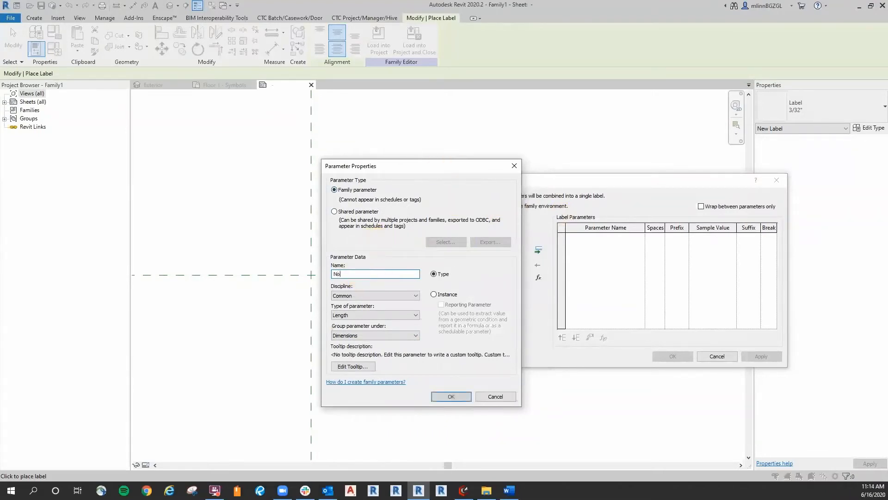
pyautogui.write('te Number')
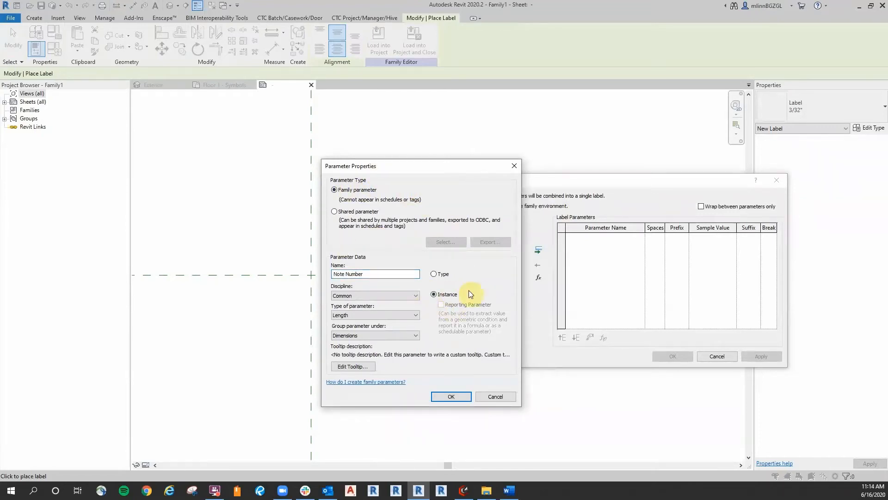
pyautogui.click(356, 294)
pyautogui.click(356, 294)
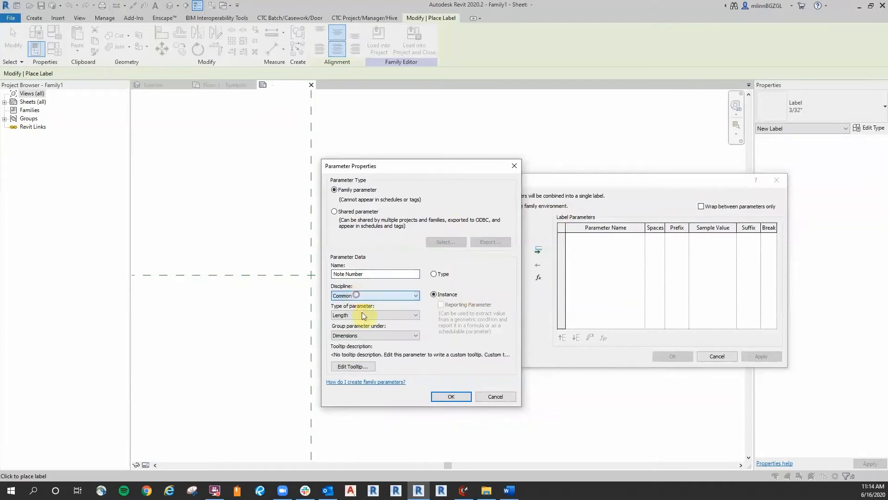
pyautogui.click(362, 315)
pyautogui.click(353, 322)
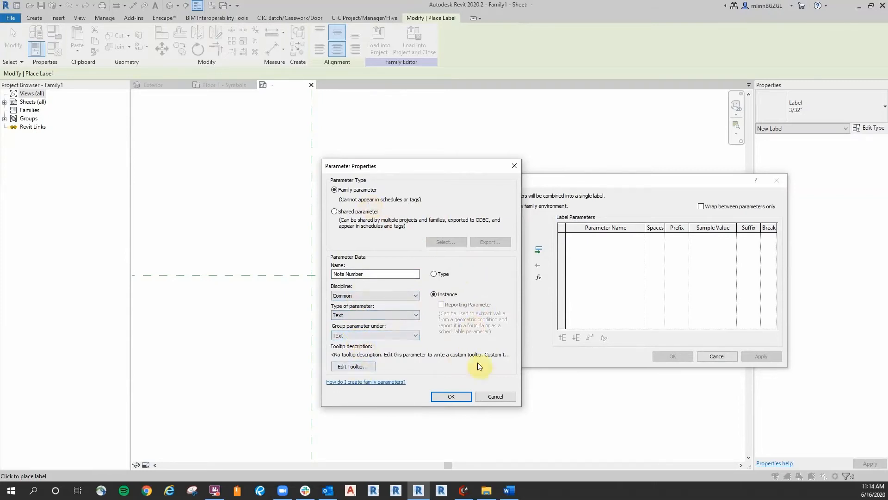
pyautogui.click(454, 397)
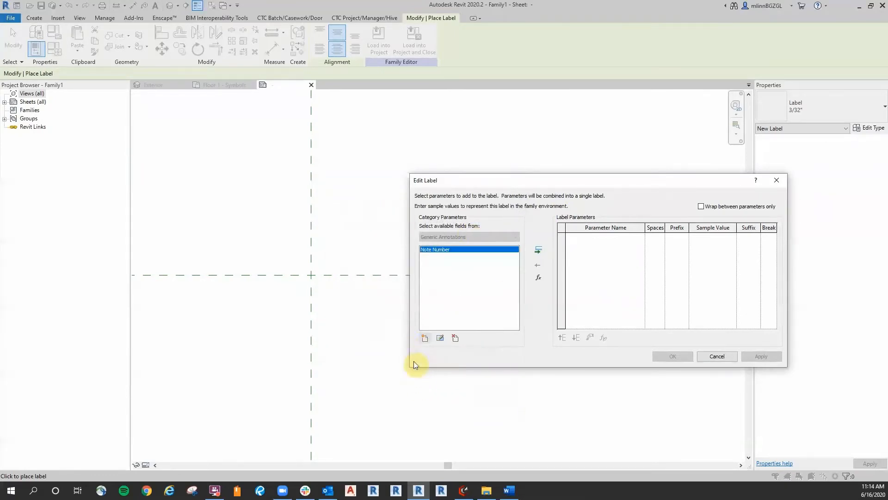
# Create a second instance family parameter named Note Content with the parameter type Text.
pyautogui.click(425, 339)
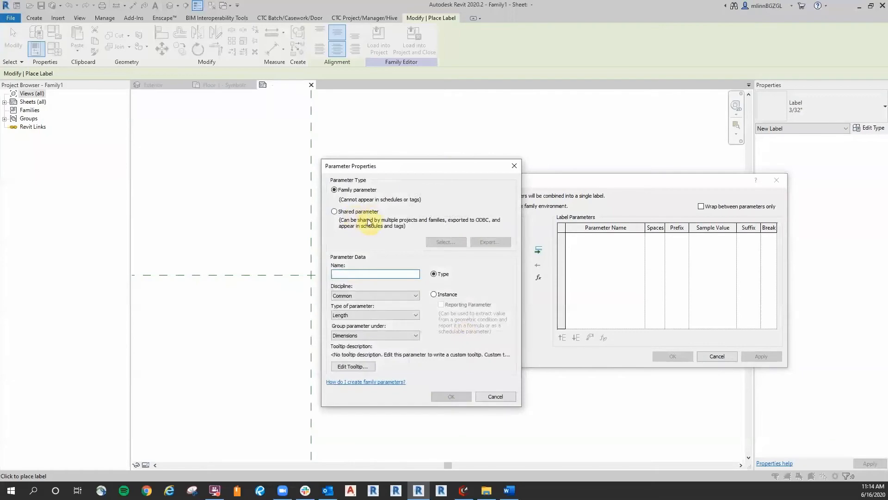
pyautogui.click(434, 295)
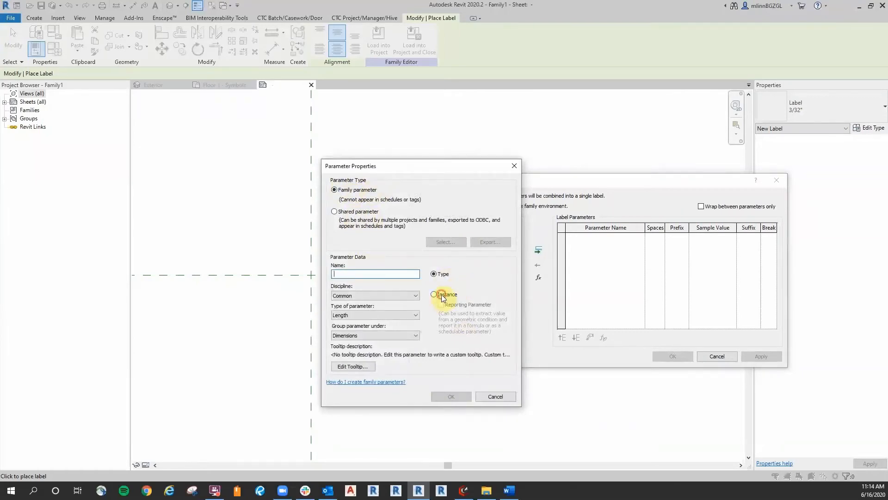
pyautogui.click(342, 274)
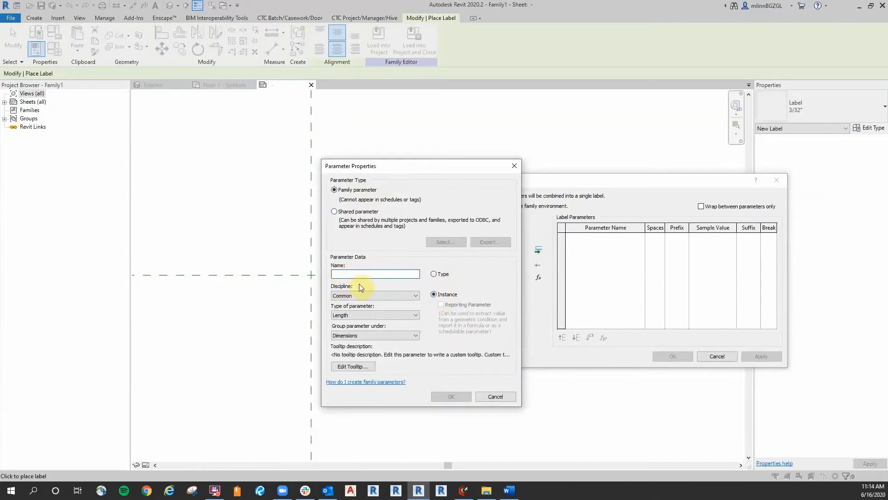
pyautogui.write('Note Content')
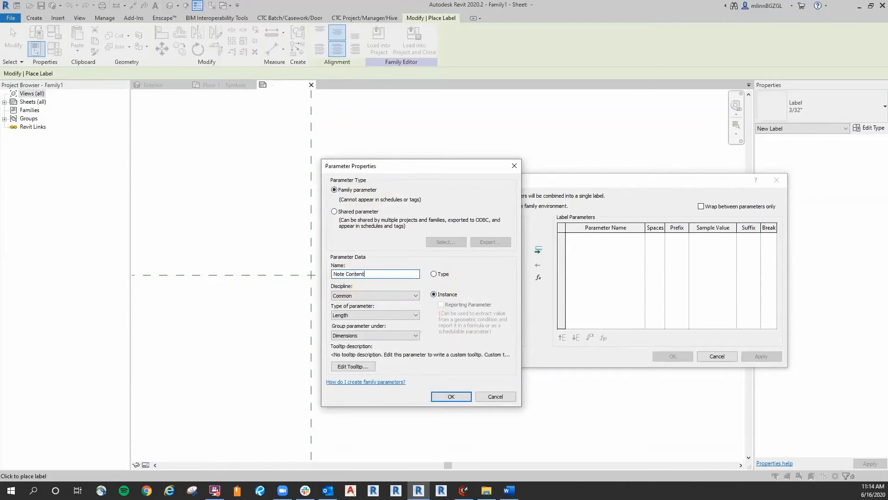
pyautogui.click(377, 294)
pyautogui.click(376, 301)
pyautogui.click(373, 315)
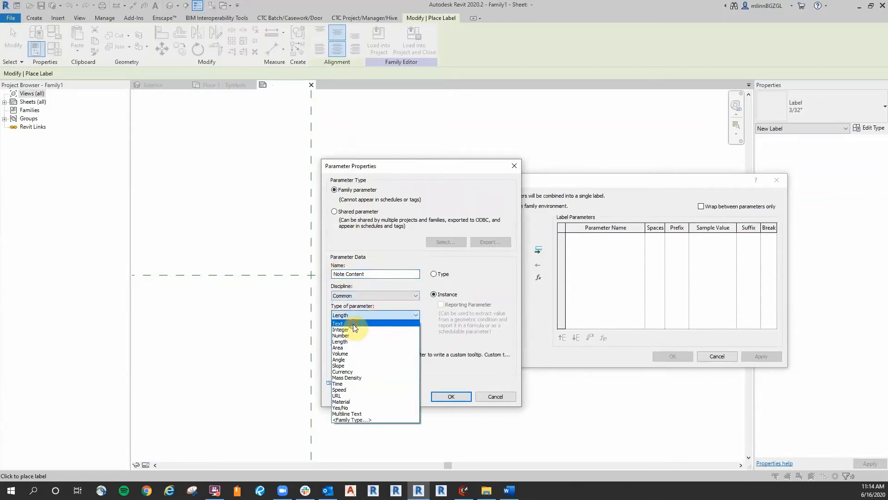
pyautogui.click(353, 324)
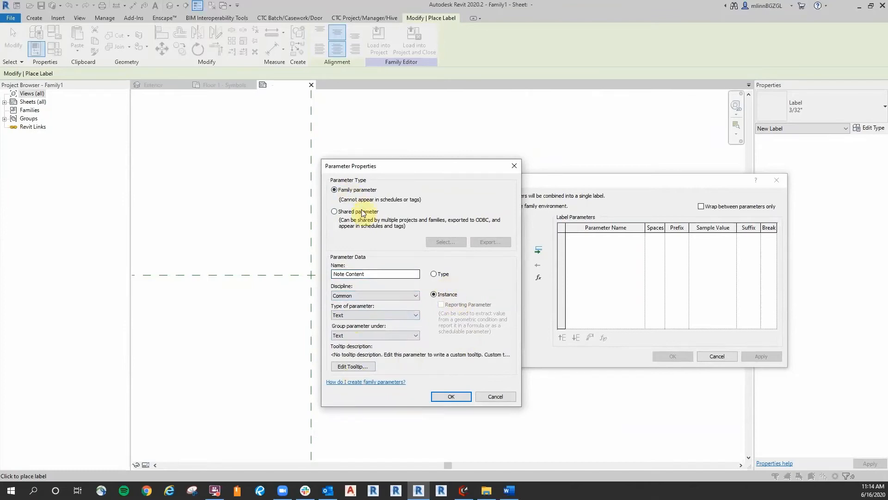
pyautogui.click(448, 397)
# Add the Note Number parameter to the label's parameter list.
pyautogui.moveTo(628, 186); pyautogui.dragTo(484, 174)
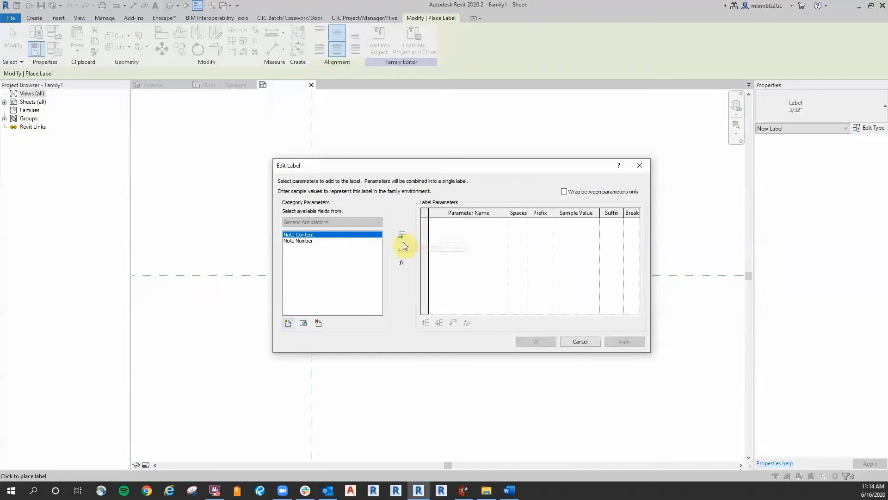
pyautogui.click(310, 241)
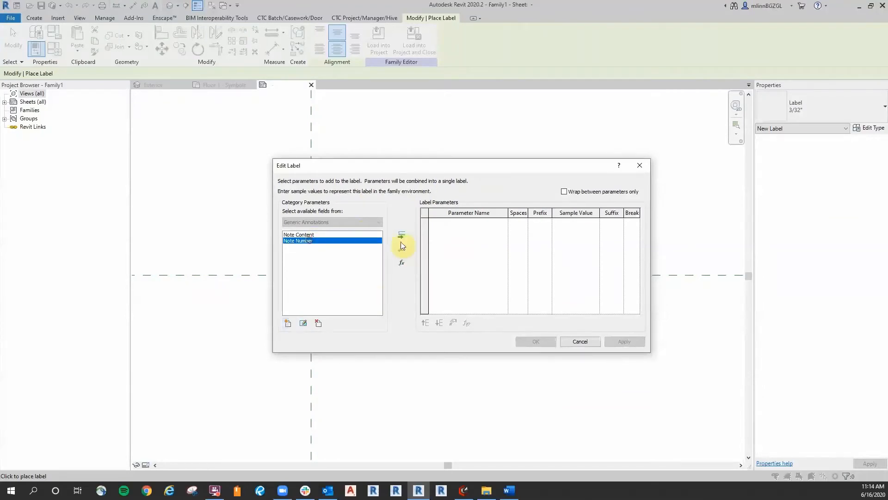
pyautogui.click(401, 235)
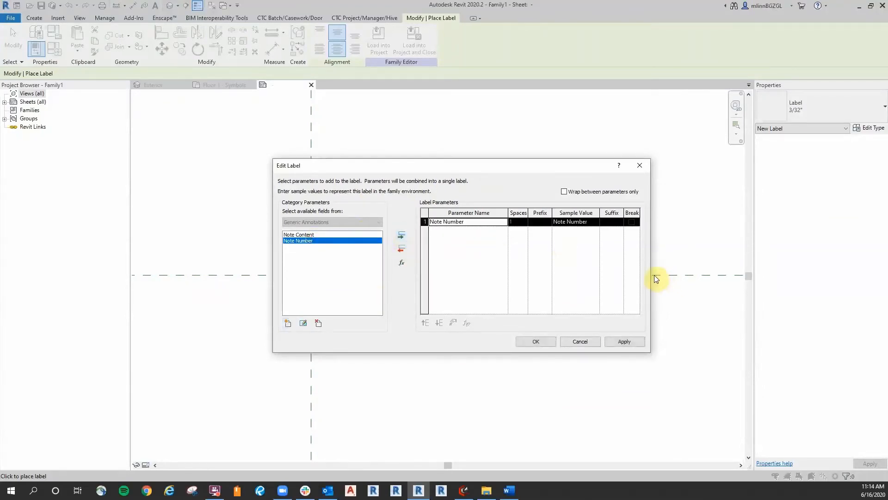
pyautogui.moveTo(536, 171); pyautogui.dragTo(505, 182)
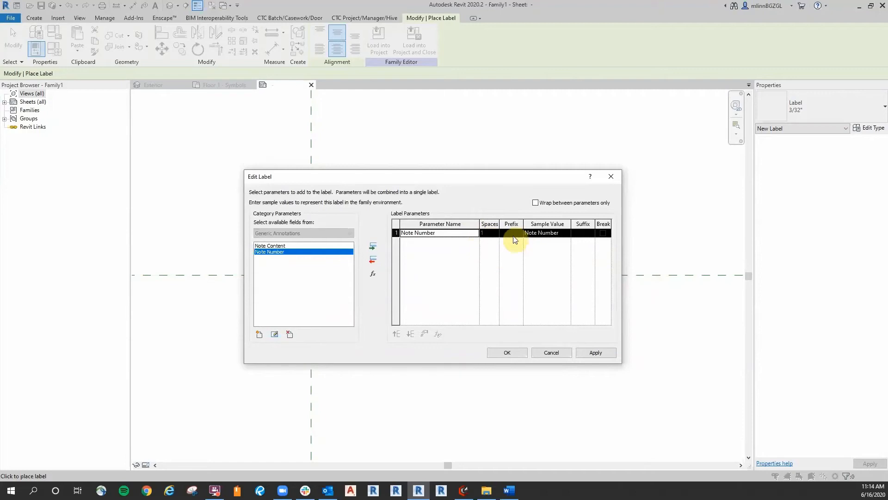
# Set the Note Number label's sample value to 99 and finish placing the label.
pyautogui.click(552, 235)
pyautogui.moveTo(561, 232); pyautogui.dragTo(501, 230)
pyautogui.write('99')
pyautogui.click(547, 234)
pyautogui.click(510, 351)
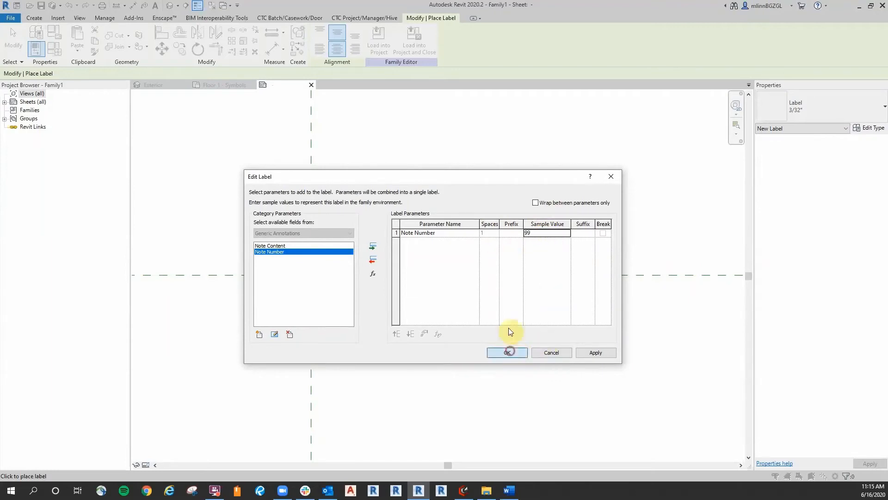
pyautogui.click(473, 265)
pyautogui.scroll(-3, 474, 265)
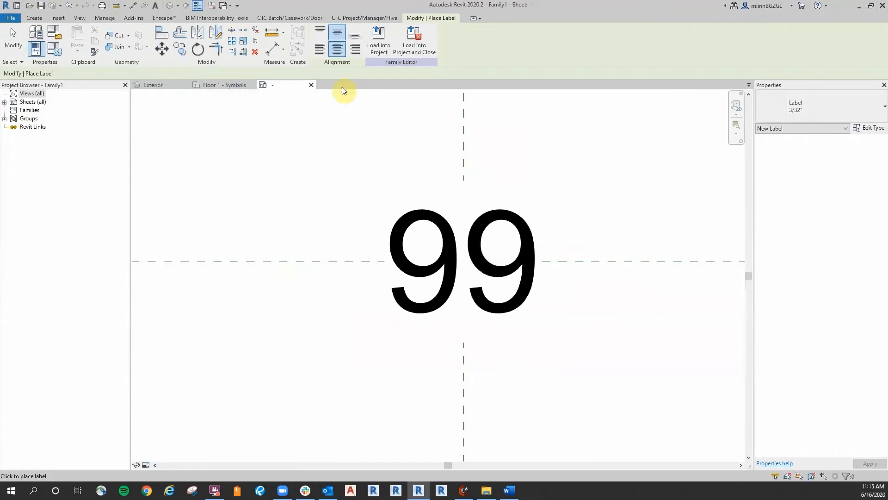
pyautogui.click(11, 44)
pyautogui.scroll(-2, 605, 254)
# Narrow the 99 label's text box so it fits closely around the number.
pyautogui.click(474, 285)
pyautogui.scroll(-2, 472, 222)
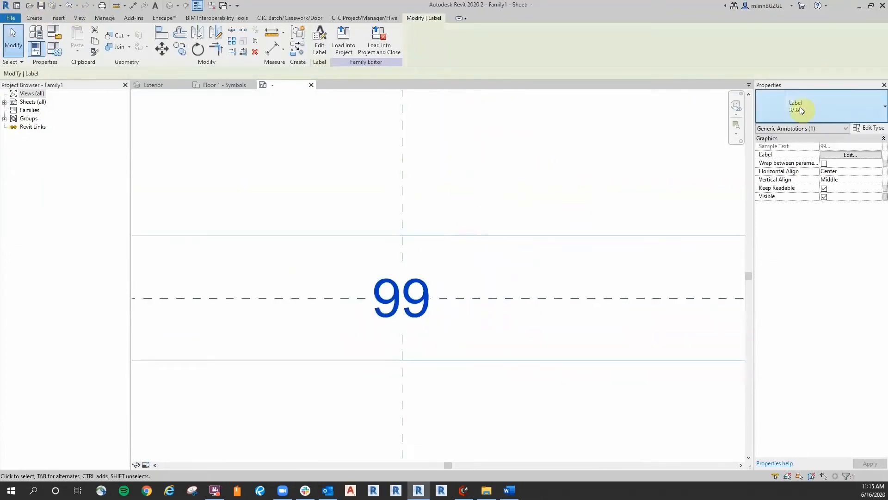
pyautogui.scroll(-3, 535, 194)
pyautogui.moveTo(666, 242); pyautogui.dragTo(522, 207)
pyautogui.scroll(3, 521, 203)
pyautogui.scroll(1, 523, 176)
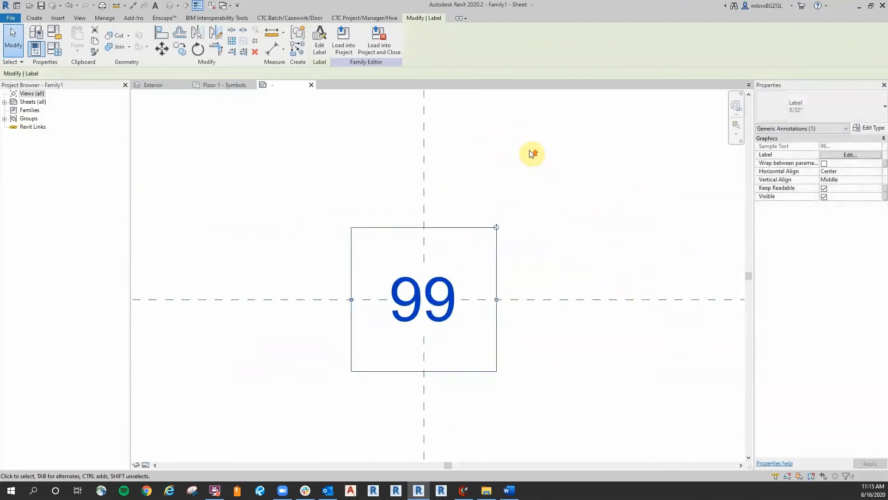
# Set the background of the 99 label's 3/32" type to Transparent.
pyautogui.click(653, 205)
pyautogui.click(454, 284)
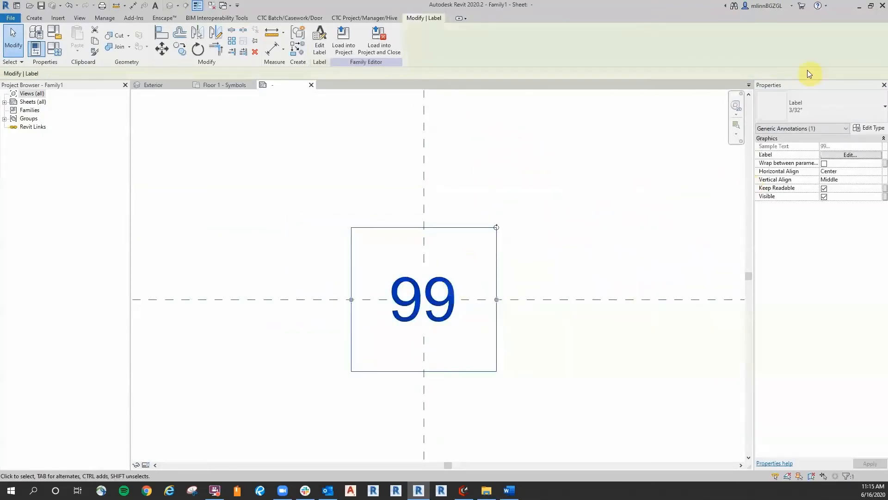
pyautogui.click(867, 131)
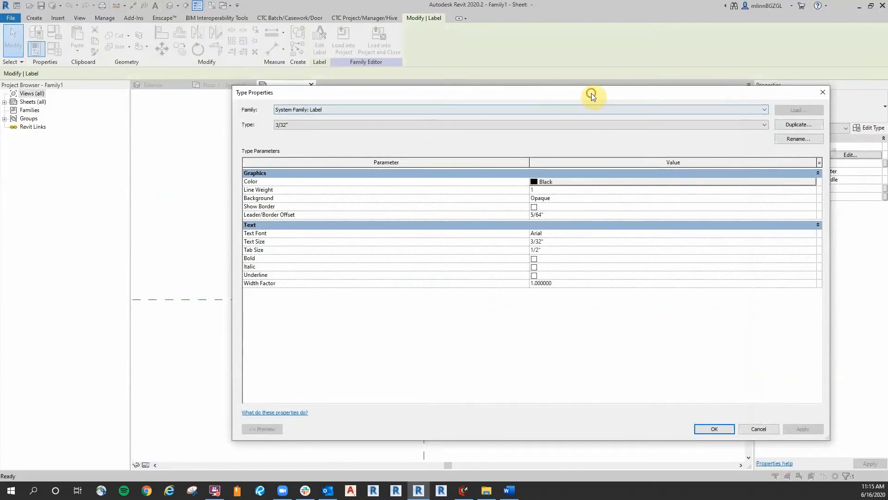
pyautogui.moveTo(591, 93); pyautogui.dragTo(605, 79)
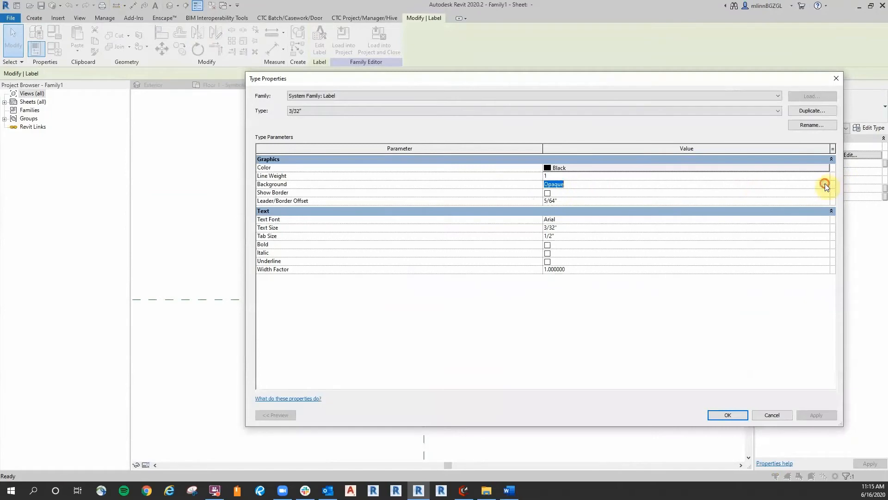
pyautogui.click(826, 185)
pyautogui.click(569, 200)
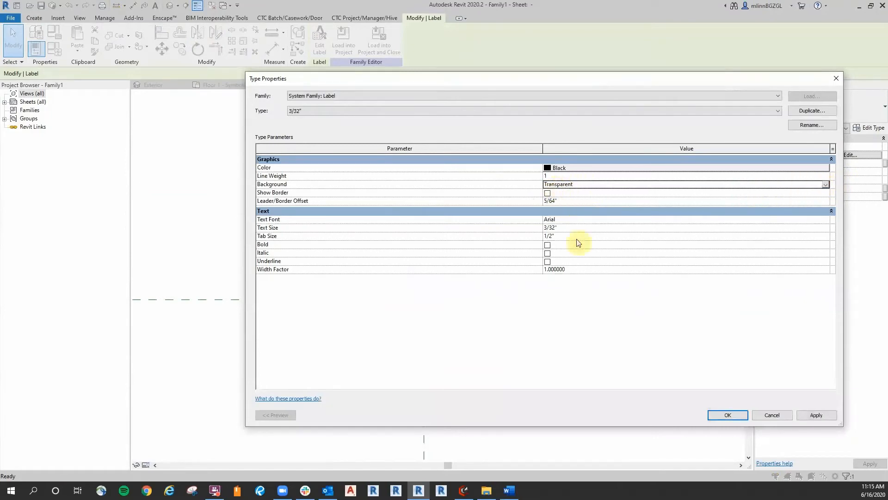
pyautogui.click(731, 413)
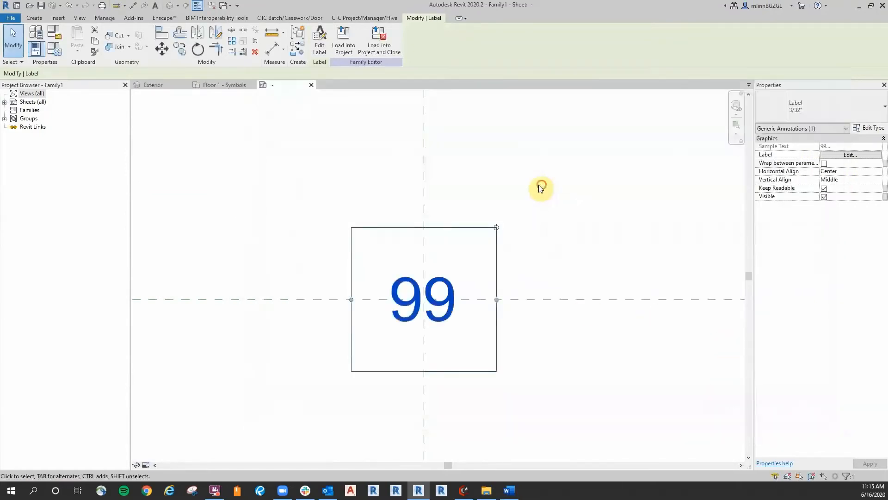
pyautogui.click(541, 187)
# Draw a six-sided polygon around the label, centred on the reference plane intersection, with a radius of 1/8".
pyautogui.scroll(-3, 497, 183)
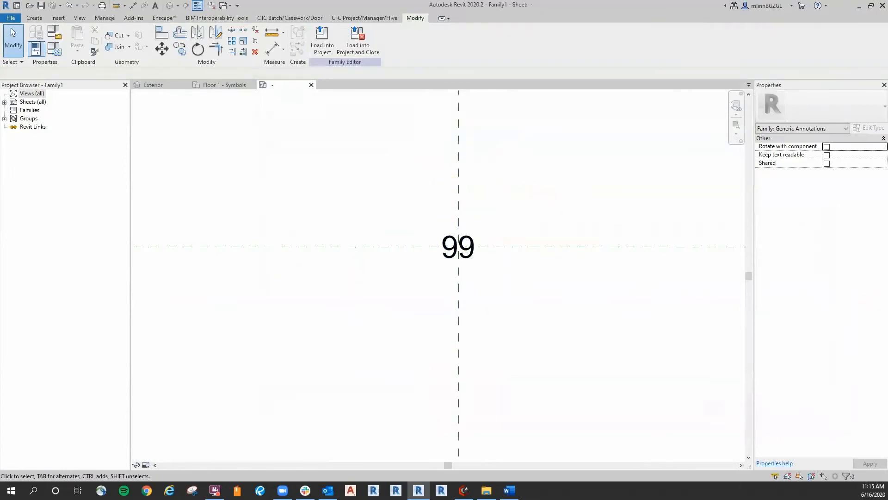
pyautogui.moveTo(595, 352); pyautogui.dragTo(585, 353, button='middle')
pyautogui.scroll(5, 504, 228)
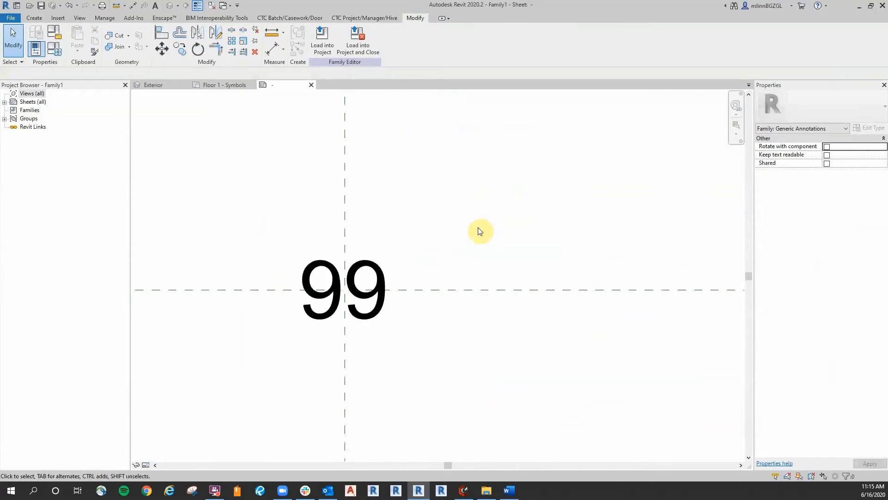
pyautogui.scroll(-1, 564, 238)
pyautogui.moveTo(258, 149); pyautogui.dragTo(270, 143, button='middle')
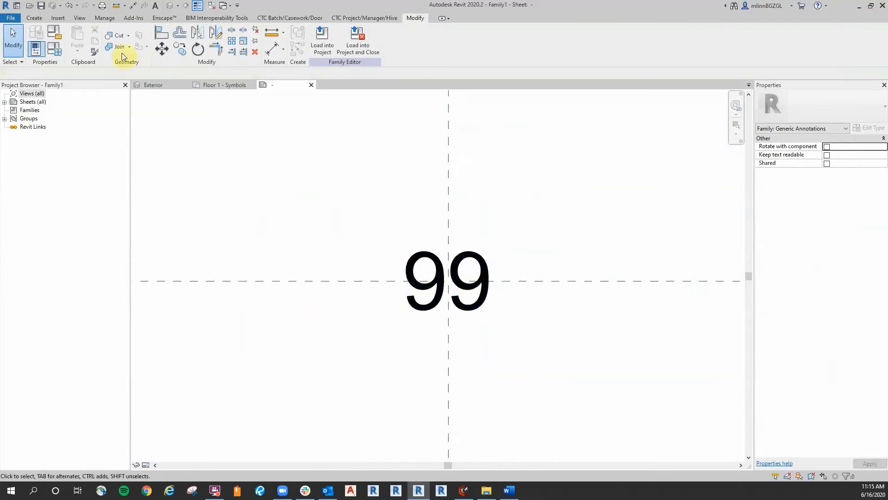
pyautogui.click(31, 17)
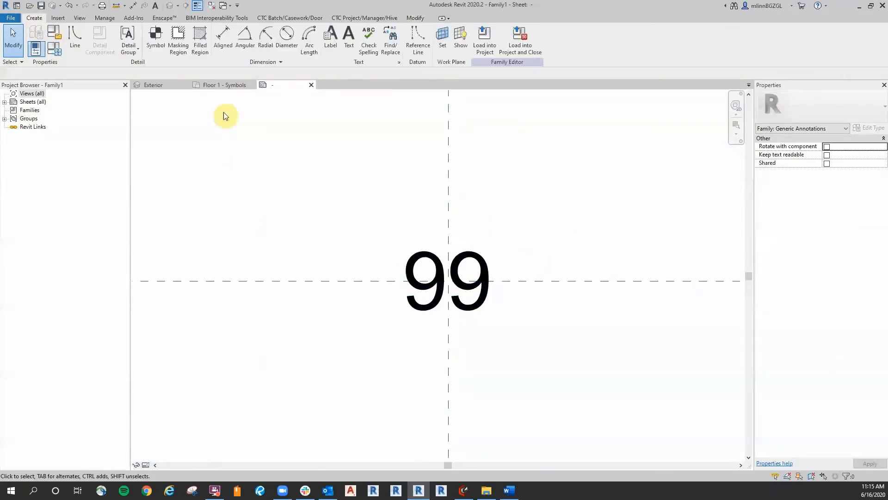
pyautogui.click(76, 35)
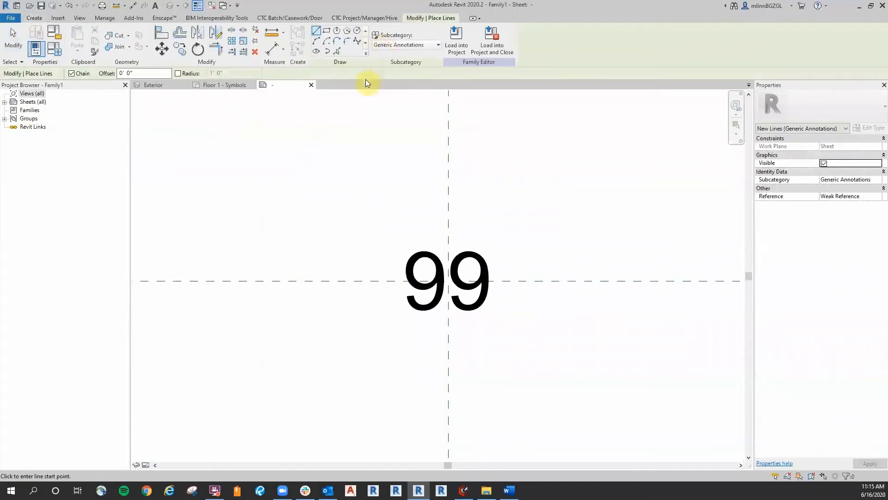
pyautogui.click(337, 31)
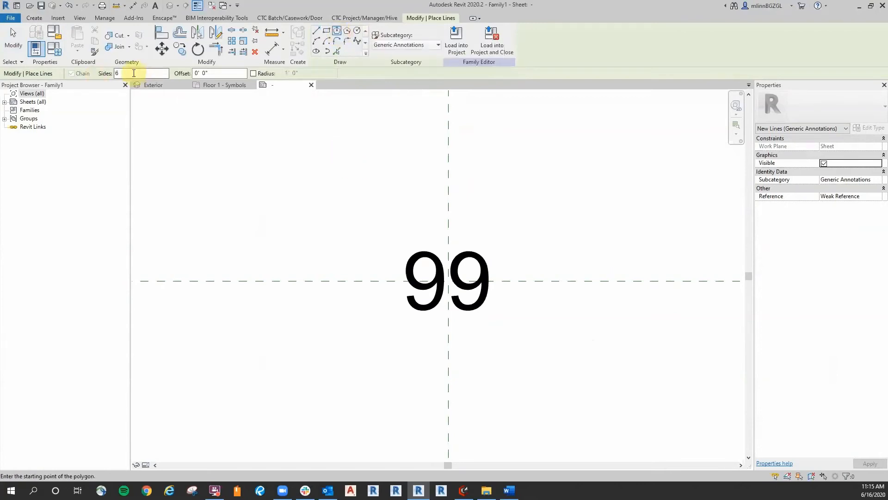
pyautogui.scroll(1, 563, 192)
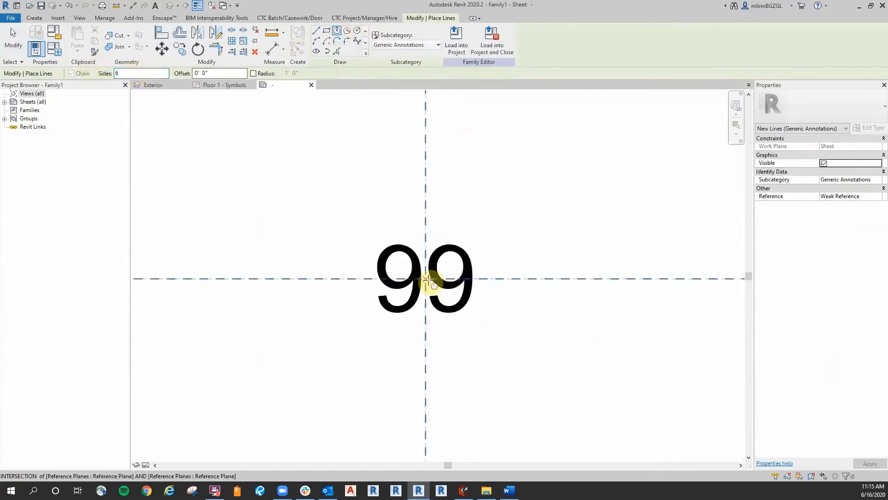
pyautogui.click(425, 279)
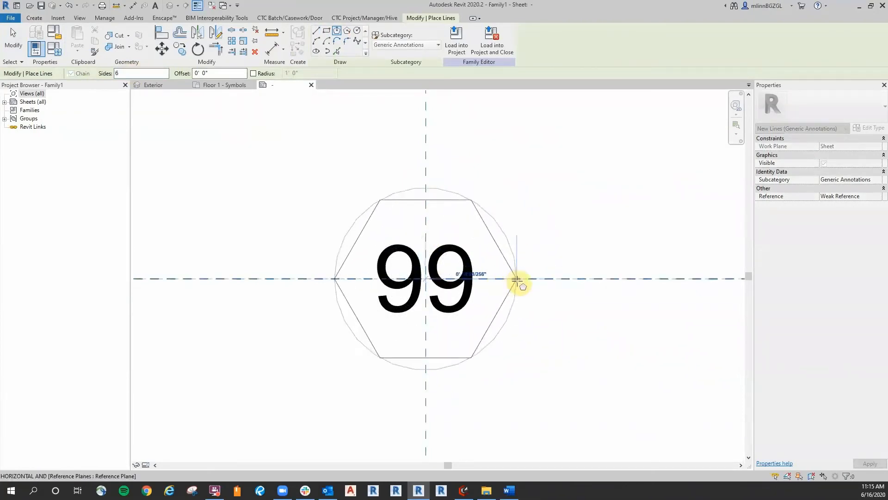
pyautogui.write('0 1/8')
pyautogui.press('Return')
pyautogui.press('Escape')
pyautogui.press('Escape')
pyautogui.scroll(-3, 551, 151)
pyautogui.scroll(-3, 558, 144)
pyautogui.moveTo(607, 238); pyautogui.dragTo(522, 382, button='middle')
pyautogui.scroll(1, 489, 248)
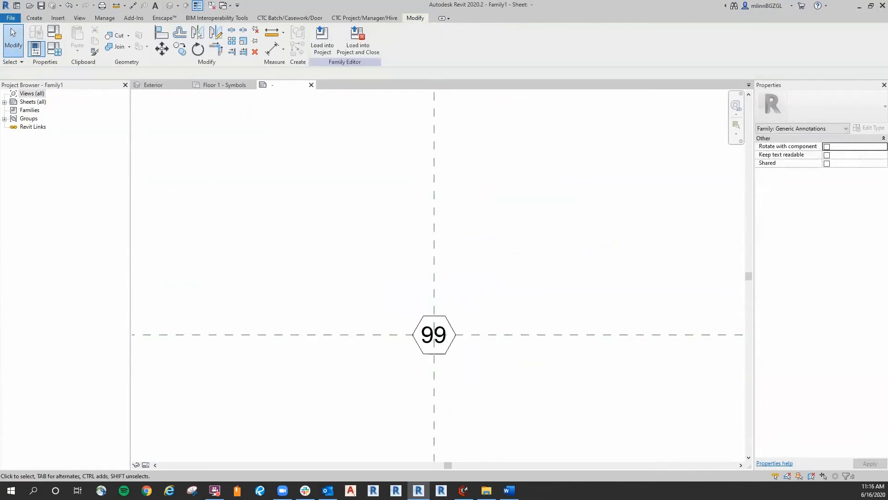
pyautogui.click(491, 257)
pyautogui.moveTo(511, 278); pyautogui.dragTo(509, 271, button='middle')
pyautogui.click(296, 225)
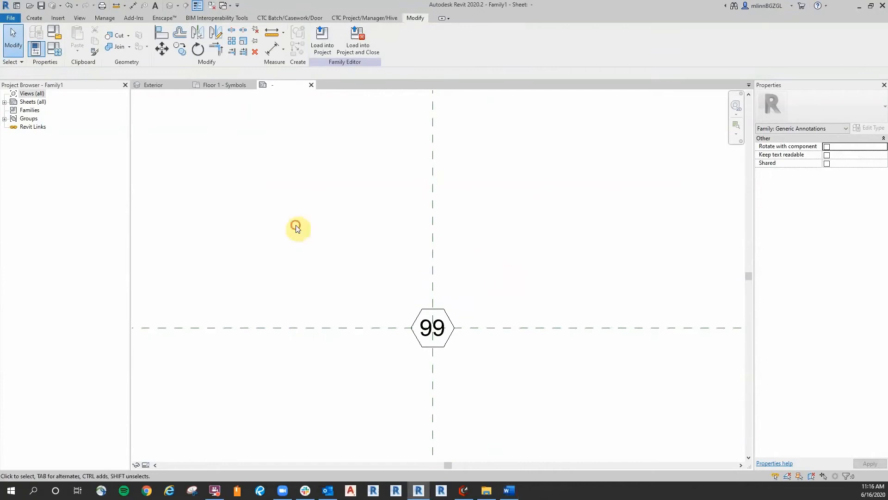
# Save the annotation family to the Desktop as Keynote Symbol.
pyautogui.click(9, 18)
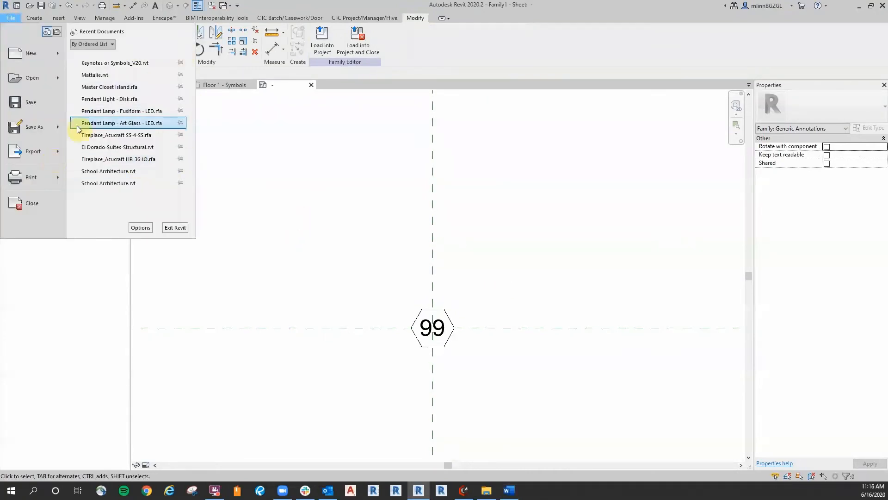
pyautogui.moveTo(29, 126)
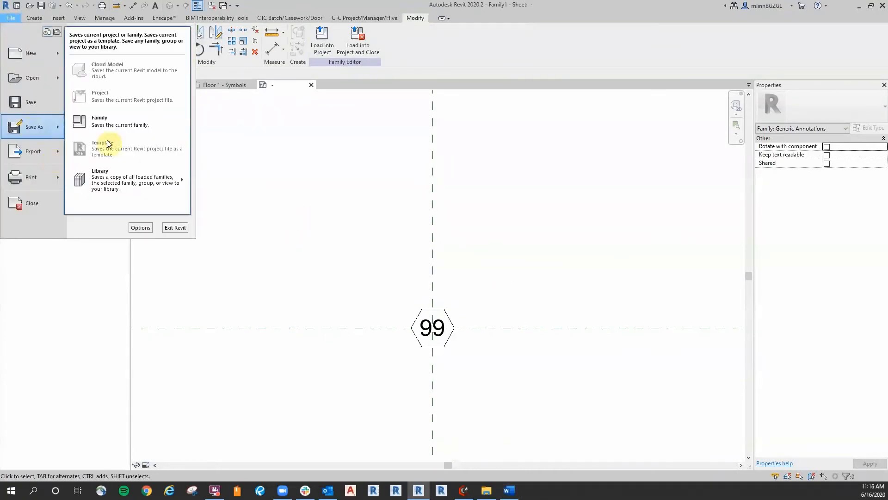
pyautogui.click(126, 122)
pyautogui.click(368, 168)
pyautogui.click(371, 173)
pyautogui.click(413, 332)
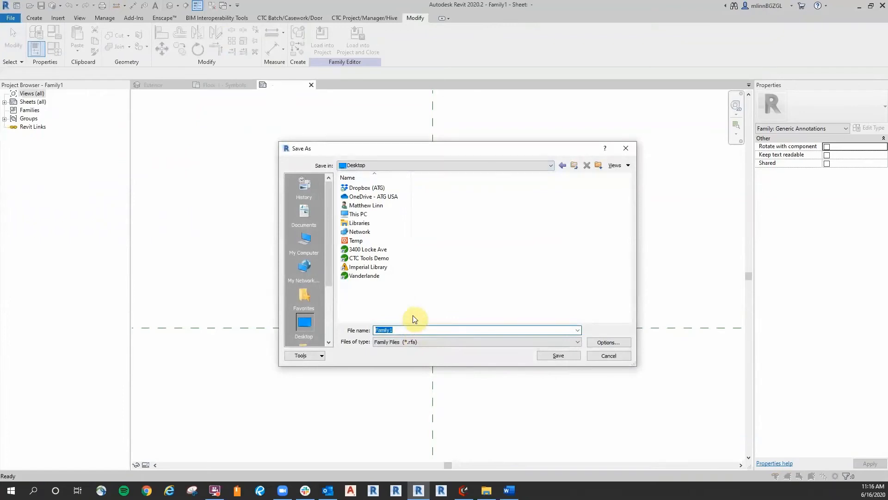
pyautogui.write('Key')
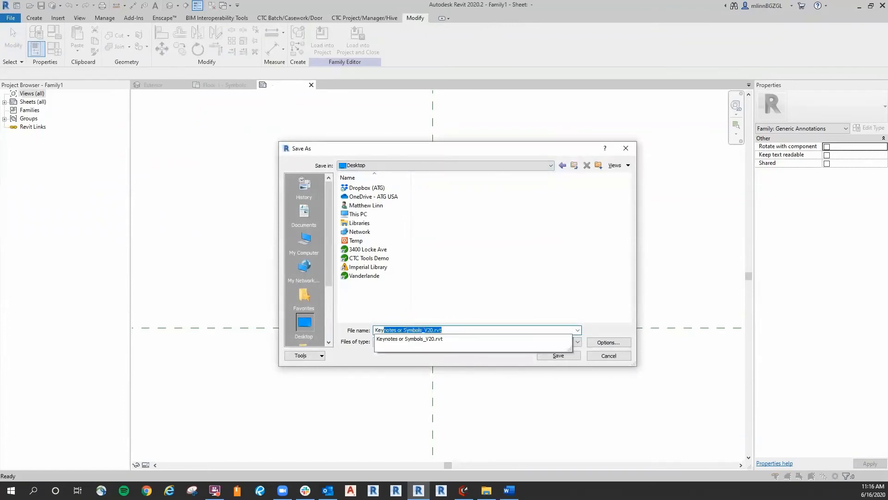
pyautogui.write('note ')
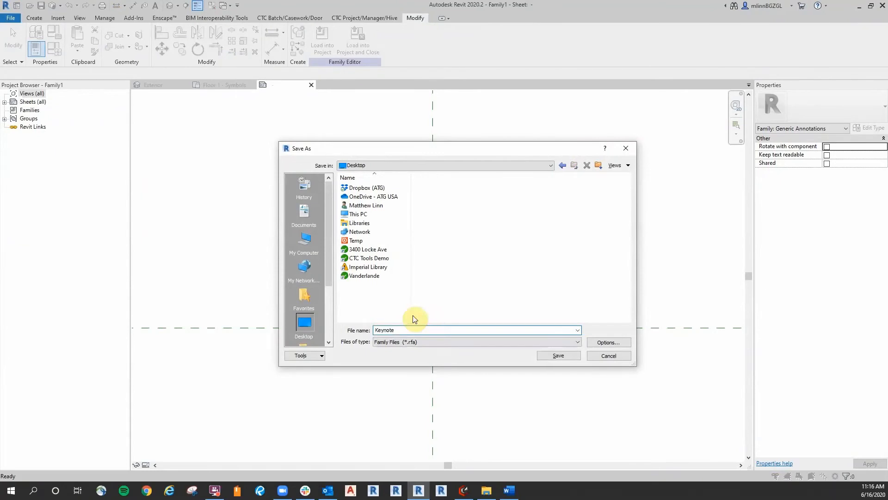
pyautogui.write('Symbol')
pyautogui.click(559, 355)
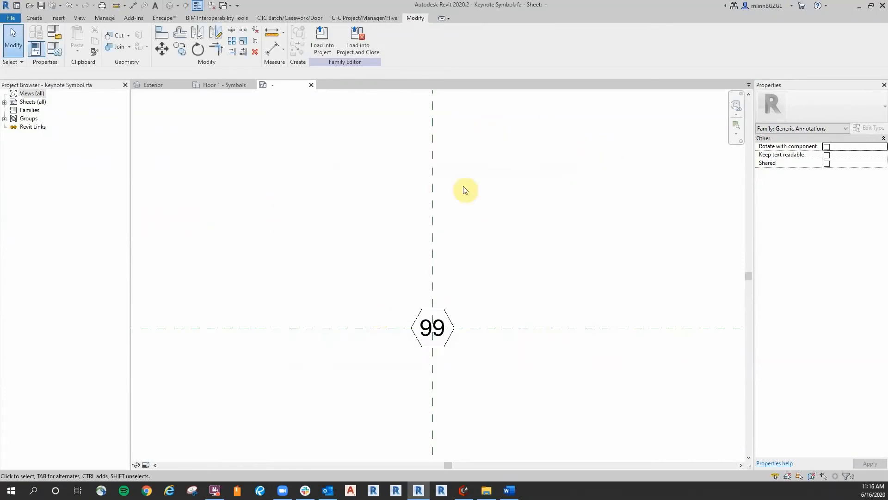
# Load the Keynote Symbol family into the project, close the family, and switch to the Floor 1 - Symbols plan.
pyautogui.click(315, 178)
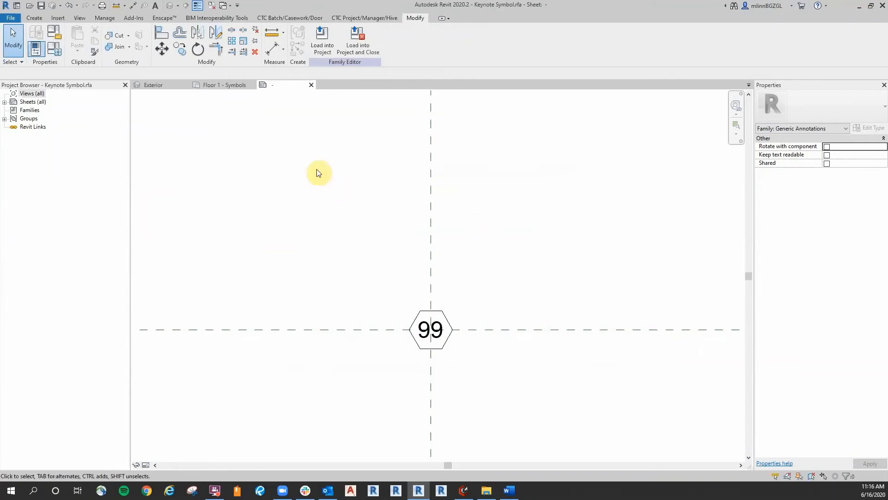
pyautogui.click(355, 40)
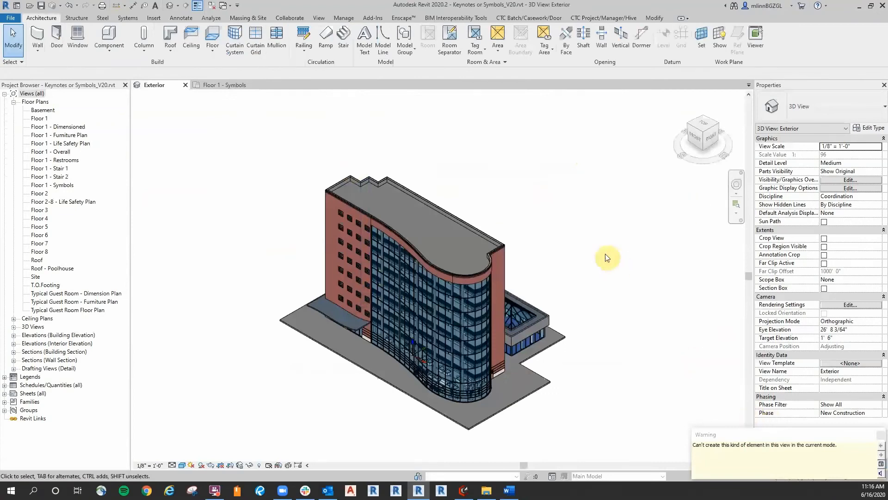
pyautogui.click(592, 180)
pyautogui.click(235, 142)
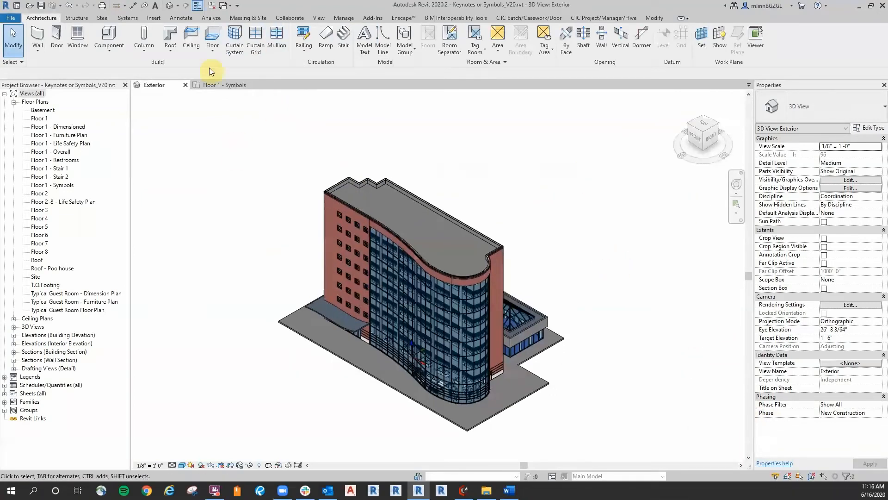
pyautogui.click(213, 85)
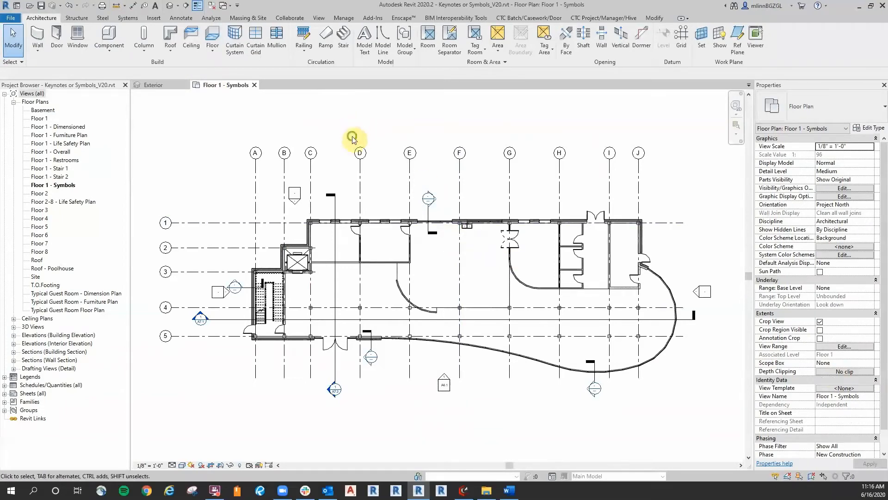
# Place one Keynote Symbol annotation in the open area just east of the room between grids D and E.
pyautogui.scroll(2, 353, 139)
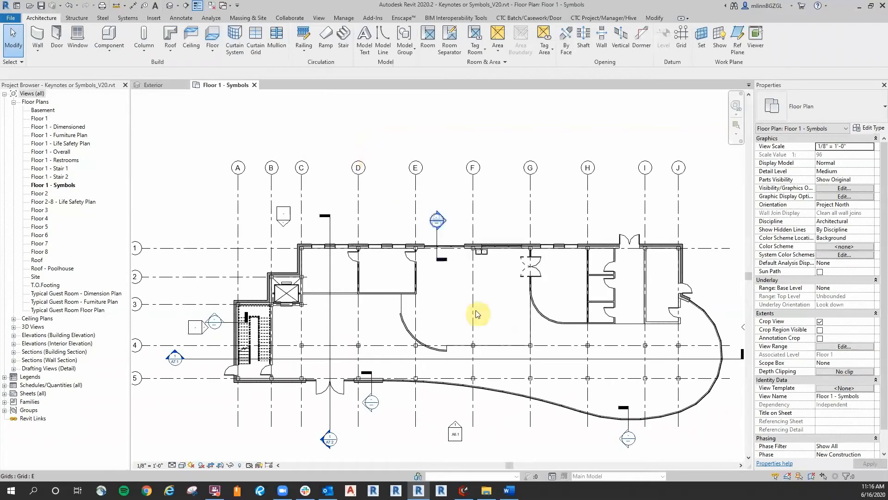
pyautogui.scroll(3, 497, 296)
pyautogui.scroll(3, 423, 301)
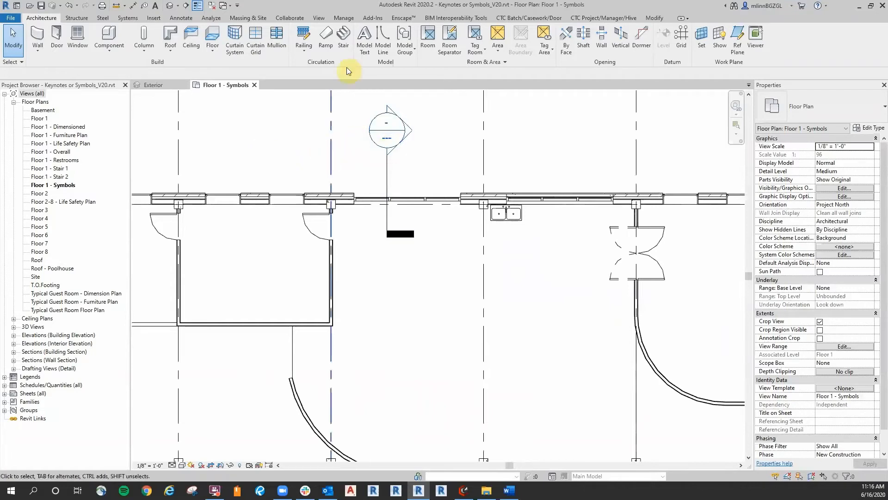
pyautogui.click(178, 20)
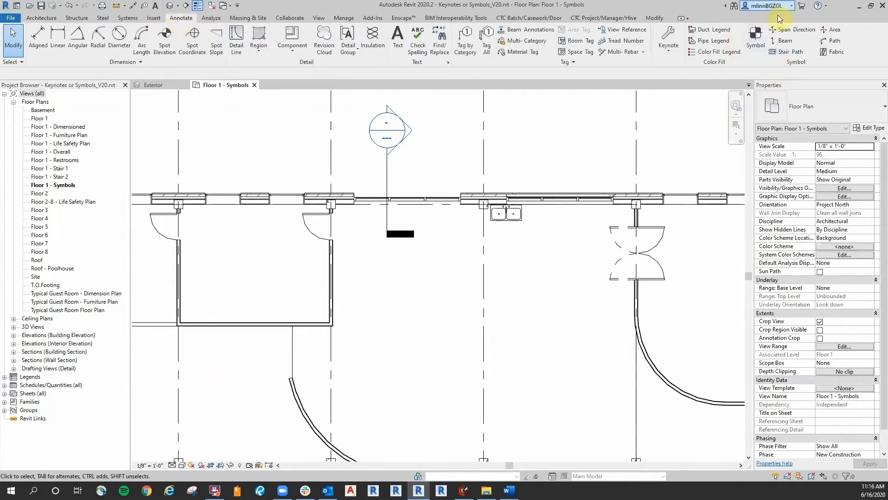
pyautogui.click(759, 39)
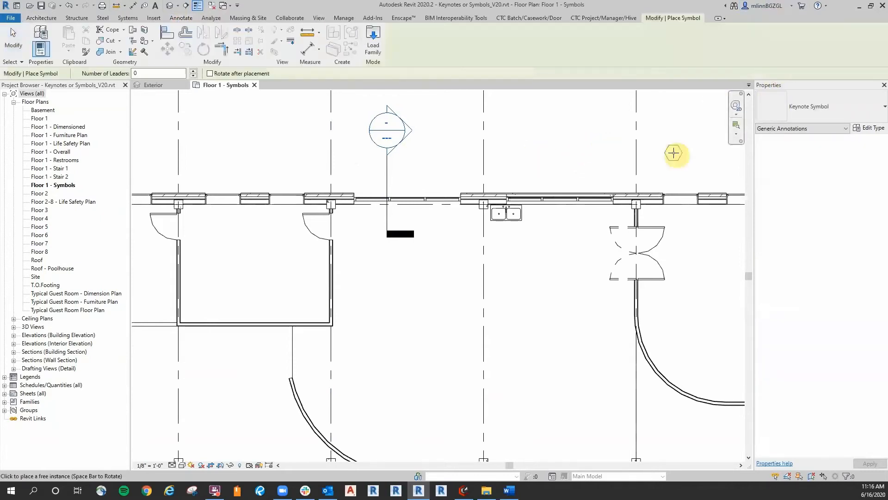
pyautogui.click(810, 106)
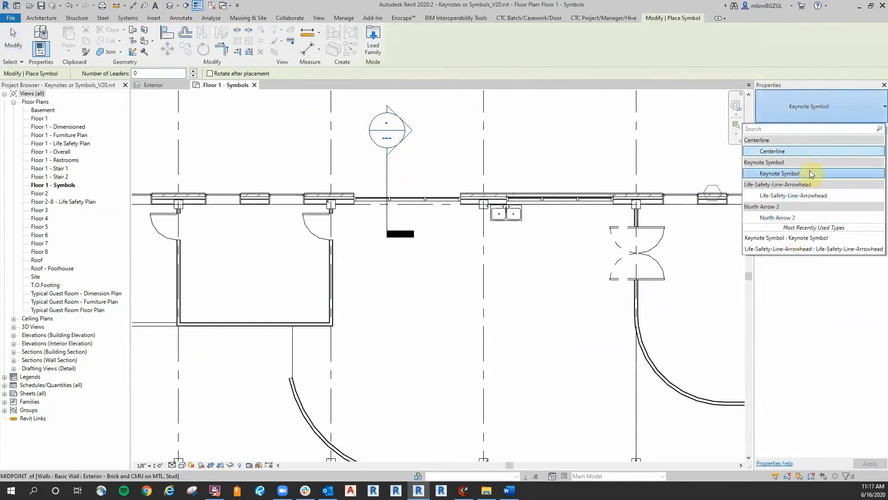
pyautogui.click(789, 174)
pyautogui.scroll(1, 403, 262)
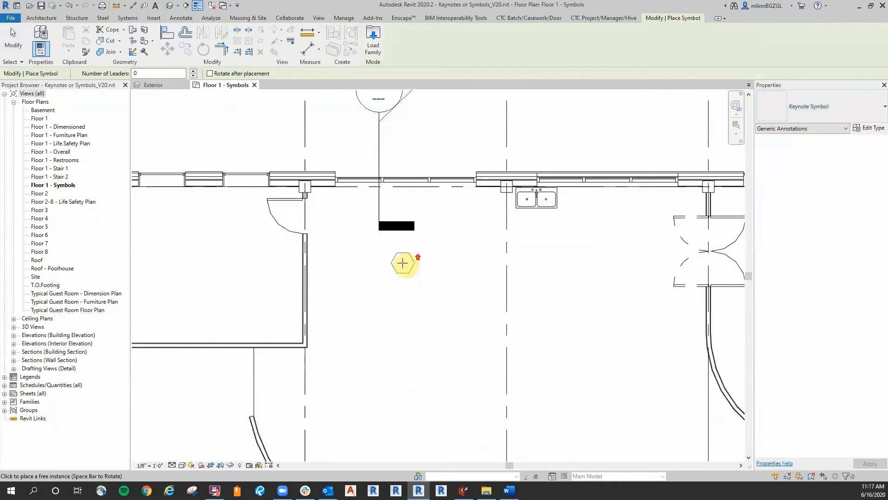
pyautogui.scroll(1, 449, 320)
pyautogui.scroll(1, 375, 303)
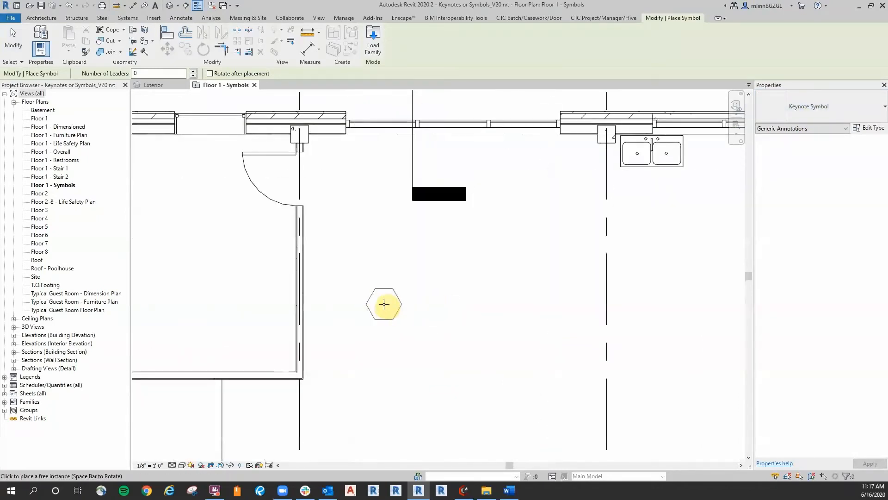
pyautogui.click(383, 302)
pyautogui.moveTo(319, 228); pyautogui.dragTo(410, 220, button='middle')
pyautogui.press('Escape')
pyautogui.press('Escape')
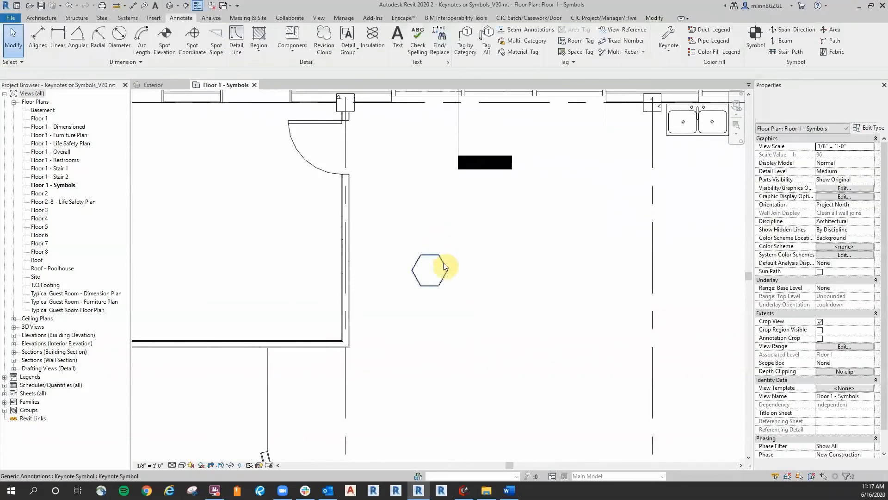
# Add six leaders to the placed Keynote Symbol.
pyautogui.click(445, 268)
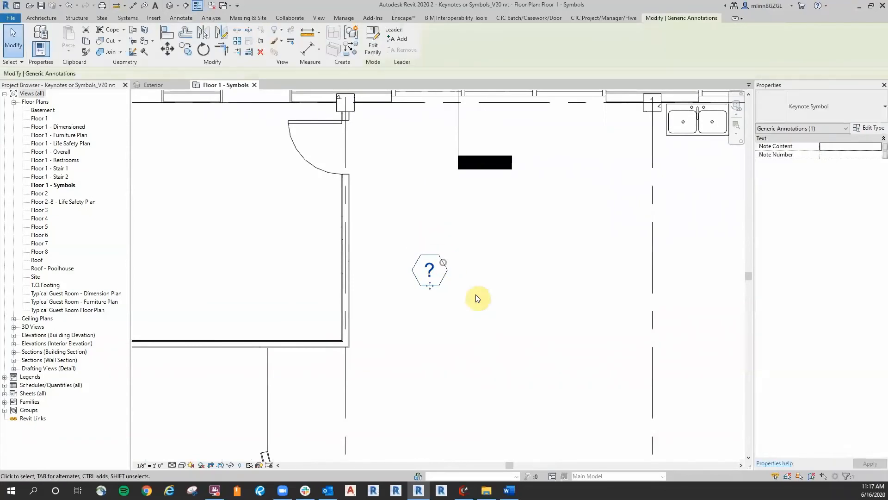
pyautogui.click(395, 40)
pyautogui.click(398, 41)
pyautogui.click(397, 40)
pyautogui.click(398, 40)
pyautogui.doubleClick(398, 40)
pyautogui.click(531, 338)
# Remove five of the Keynote Symbol's leaders so that a single leader is kept.
pyautogui.scroll(-1, 522, 320)
pyautogui.moveTo(512, 319); pyautogui.dragTo(569, 313, button='middle')
pyautogui.scroll(1, 570, 312)
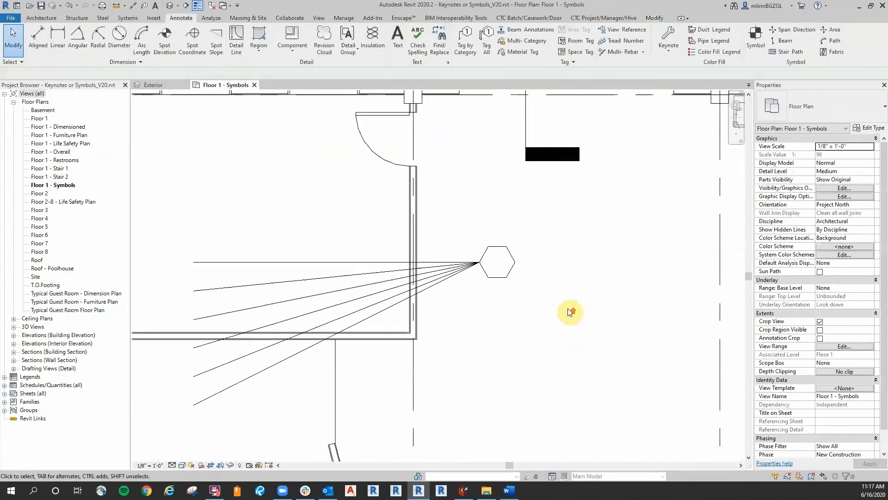
pyautogui.click(512, 263)
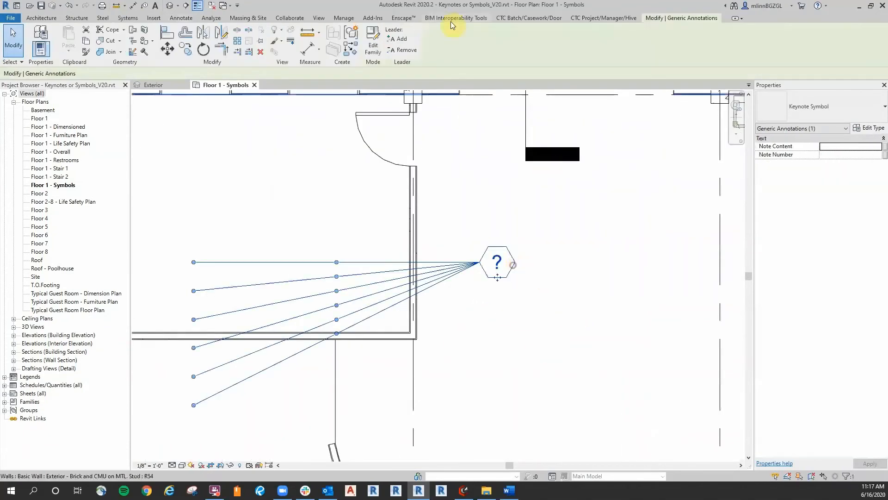
pyautogui.click(400, 51)
pyautogui.click(400, 51)
pyautogui.click(400, 51)
pyautogui.click(400, 51)
pyautogui.click(401, 50)
# Move the symbol away from the wall and shape its leader with an elbow beside the hexagon and its end below and to the left.
pyautogui.scroll(2, 460, 292)
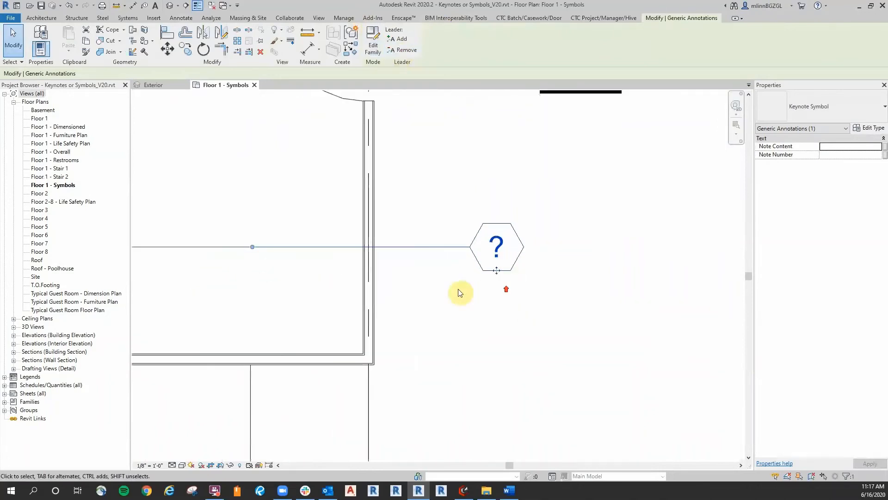
pyautogui.moveTo(439, 287); pyautogui.dragTo(475, 284, button='middle')
pyautogui.moveTo(532, 268); pyautogui.dragTo(591, 262)
pyautogui.scroll(-1, 491, 250)
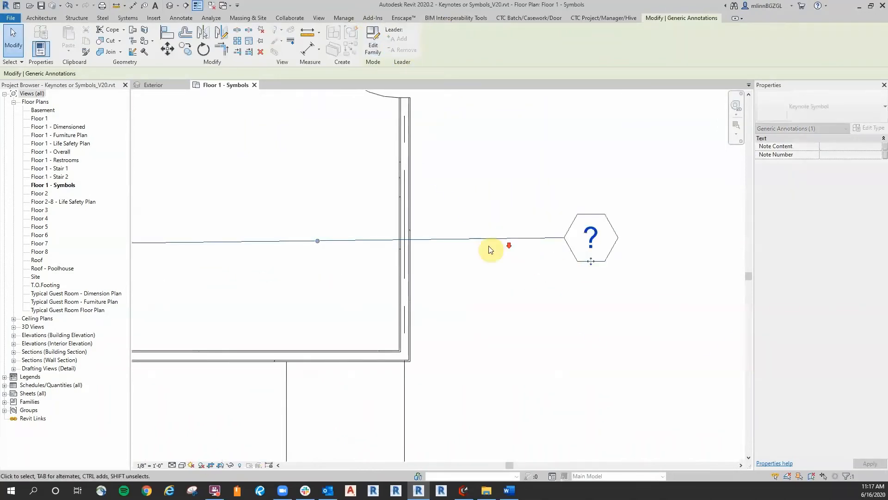
pyautogui.moveTo(501, 234); pyautogui.dragTo(502, 232)
pyautogui.moveTo(175, 245); pyautogui.dragTo(484, 295)
pyautogui.scroll(2, 533, 282)
pyautogui.moveTo(507, 261); pyautogui.dragTo(527, 219)
pyautogui.moveTo(487, 280); pyautogui.dragTo(433, 285, button='middle')
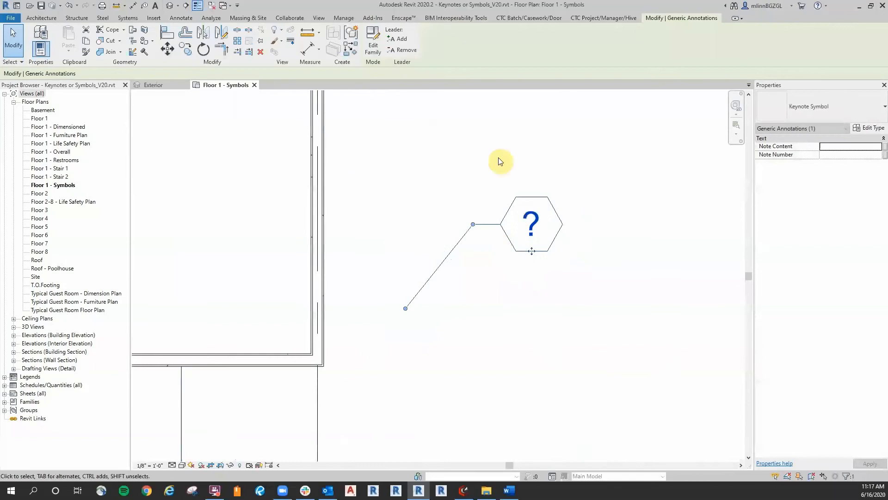
# Turn off Thin Lines, nudge the symbol left towards the room, and set its leader end on the face of the wall at grid E.
pyautogui.click(500, 161)
pyautogui.click(198, 6)
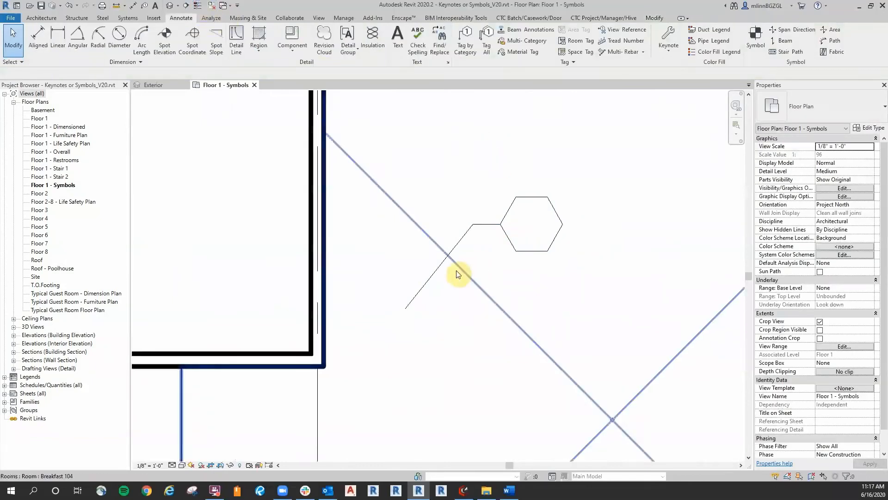
pyautogui.click(509, 235)
pyautogui.press('Left')
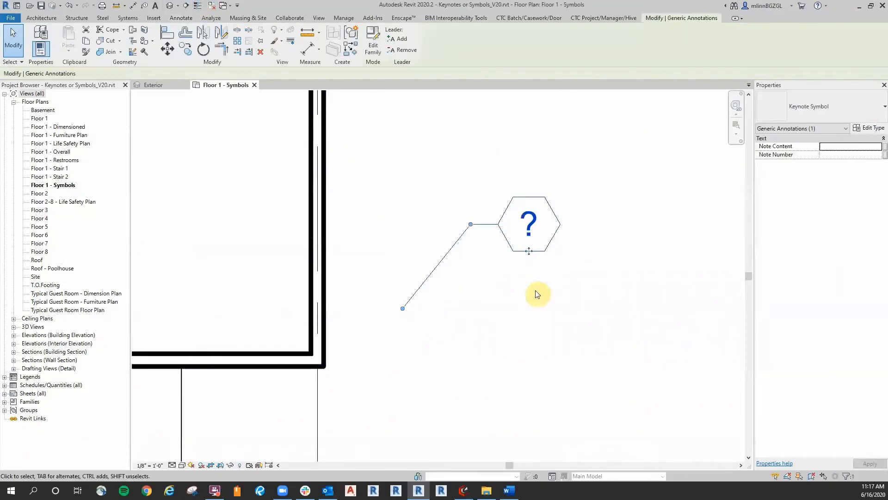
pyautogui.press('Left')
pyautogui.press('Left')
pyautogui.press('Left')
pyautogui.press('Left')
pyautogui.press('Left')
pyautogui.press('Left')
pyautogui.press('Left')
pyautogui.press('Left')
pyautogui.press('Left')
pyautogui.press('Left')
pyautogui.press('Left')
pyautogui.press('Left')
pyautogui.press('Left')
pyautogui.press('Left')
pyautogui.press('Left')
pyautogui.press('Left')
pyautogui.press('Left')
pyautogui.press('Left')
pyautogui.press('Left')
pyautogui.moveTo(350, 308); pyautogui.dragTo(326, 251)
# Set the Keynote Symbol type's Leader Arrowhead to Arrow Filled 20 Degree.
pyautogui.click(869, 128)
pyautogui.click(576, 168)
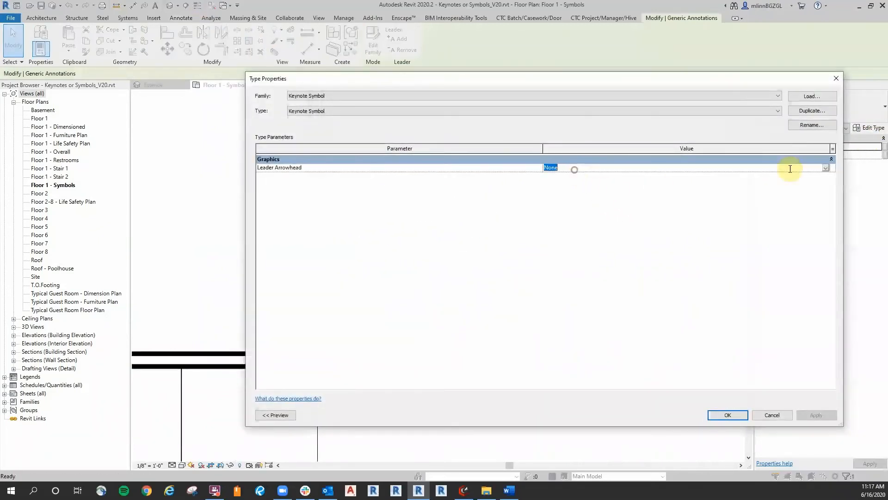
pyautogui.click(825, 168)
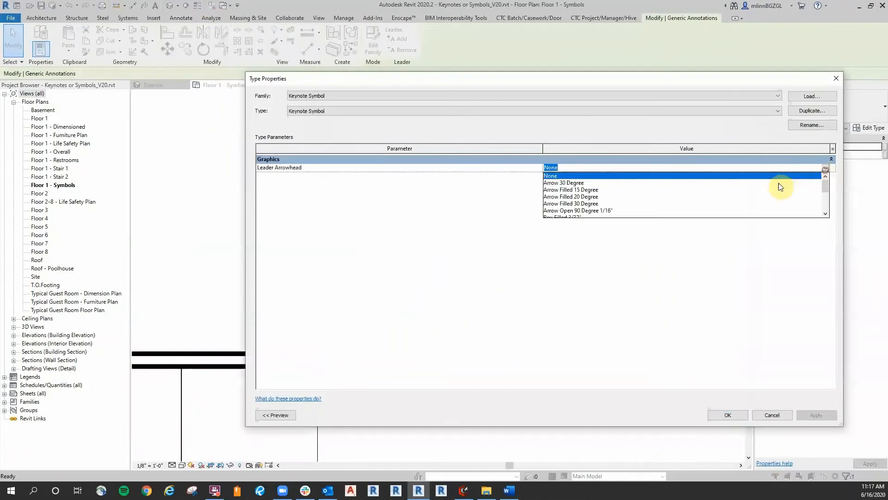
pyautogui.click(593, 196)
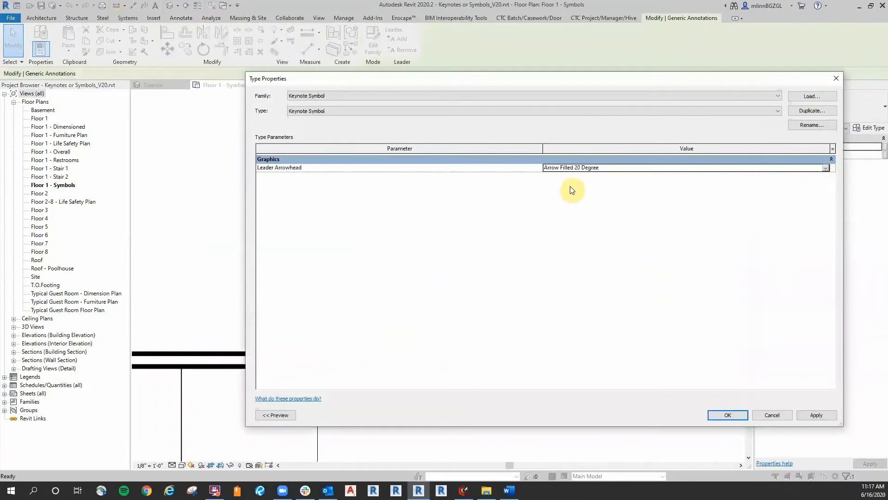
pyautogui.click(729, 415)
pyautogui.click(538, 180)
pyautogui.scroll(-2, 482, 165)
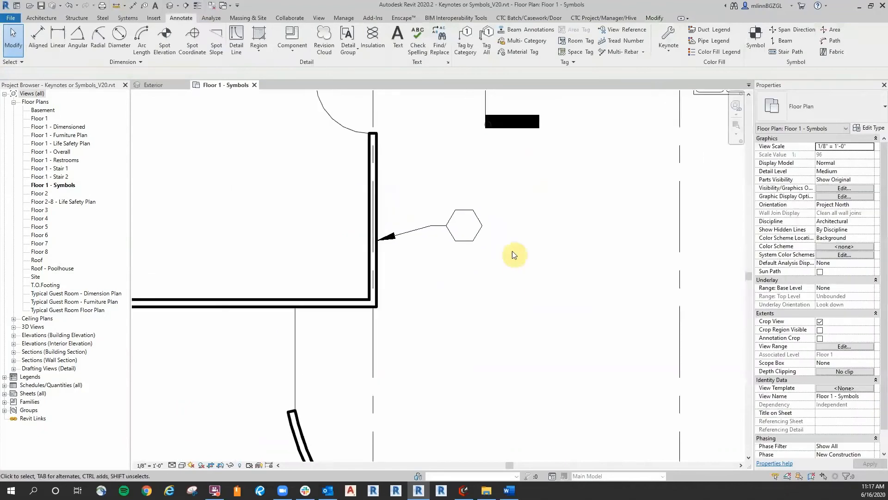
# Enter 1 as the Note Number of the symbol pointing at the wall.
pyautogui.click(446, 289)
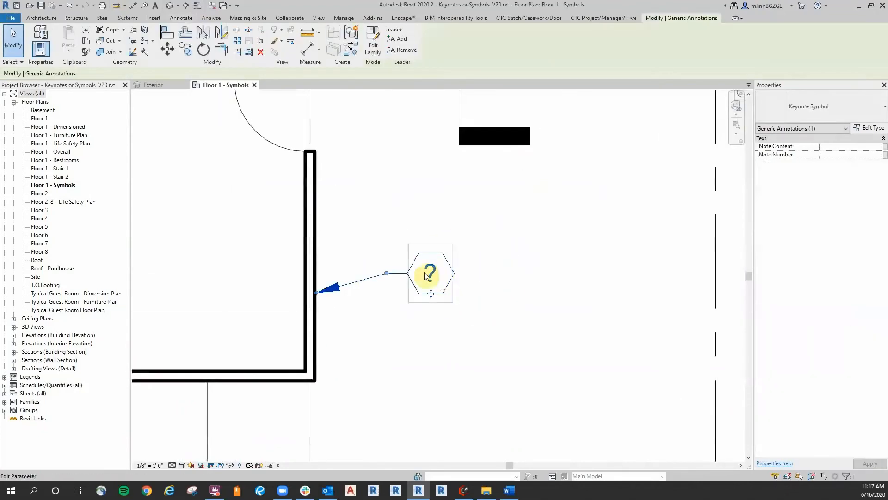
pyautogui.click(428, 272)
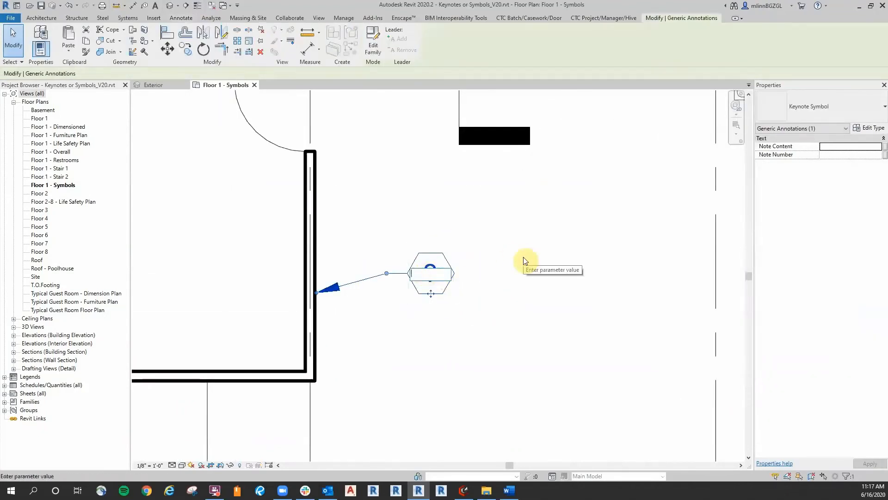
pyautogui.write('1')
pyautogui.press('Return')
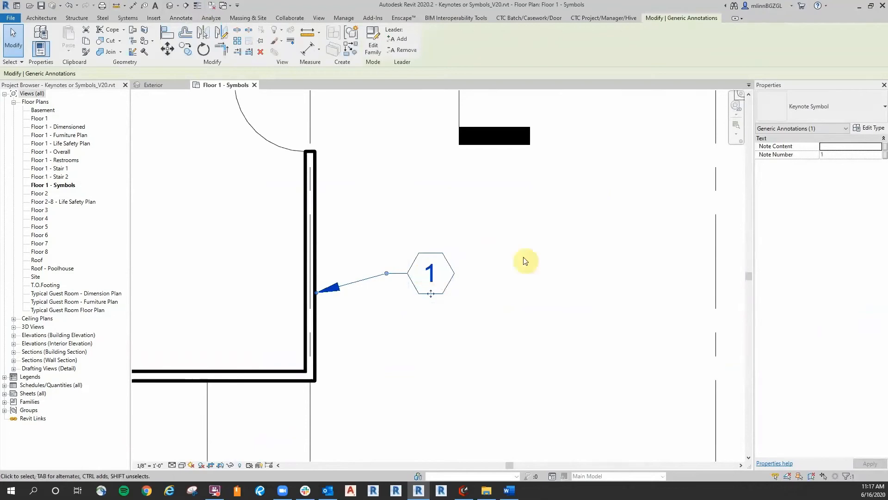
pyautogui.click(498, 249)
# Place a second Keynote Symbol just below the elevator opening, near grid C.
pyautogui.scroll(-3, 493, 206)
pyautogui.scroll(-2, 452, 218)
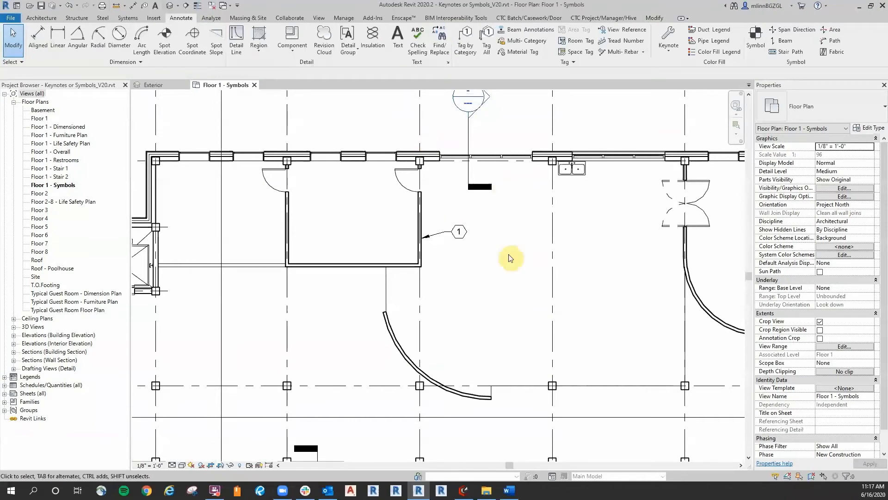
pyautogui.scroll(-1, 460, 292)
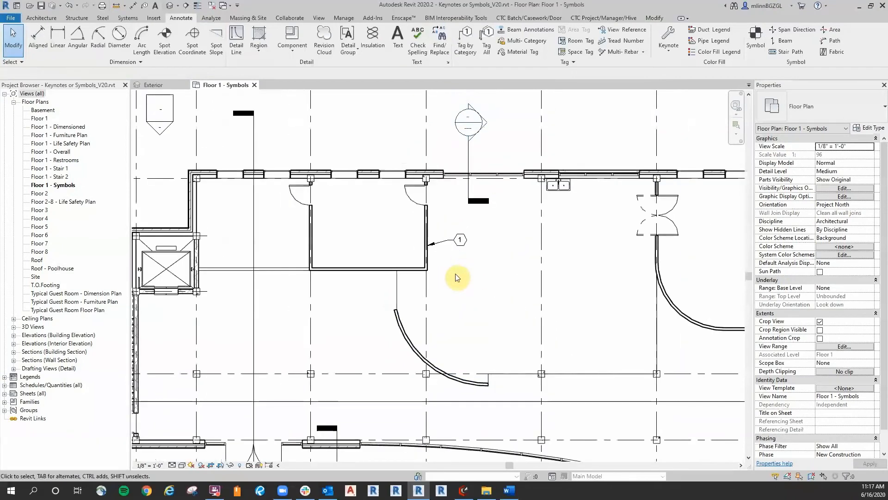
pyautogui.moveTo(469, 299); pyautogui.dragTo(508, 290, button='middle')
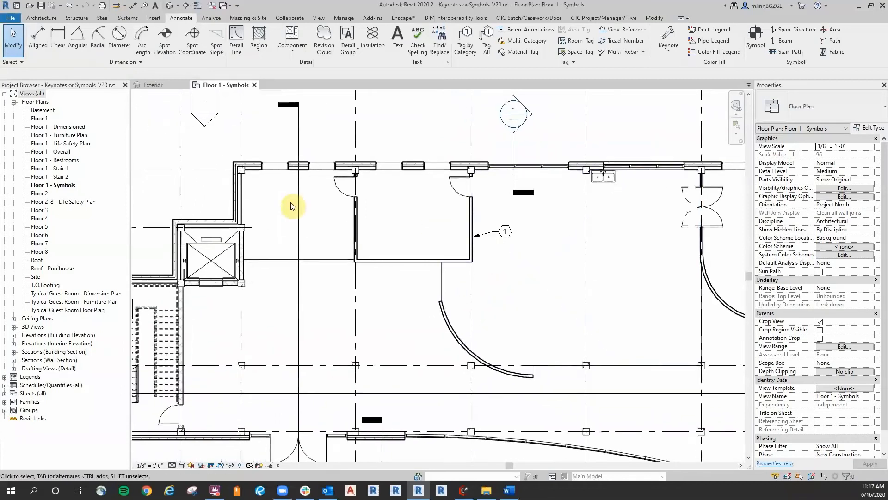
pyautogui.moveTo(320, 305); pyautogui.dragTo(424, 281, button='middle')
pyautogui.scroll(2, 397, 276)
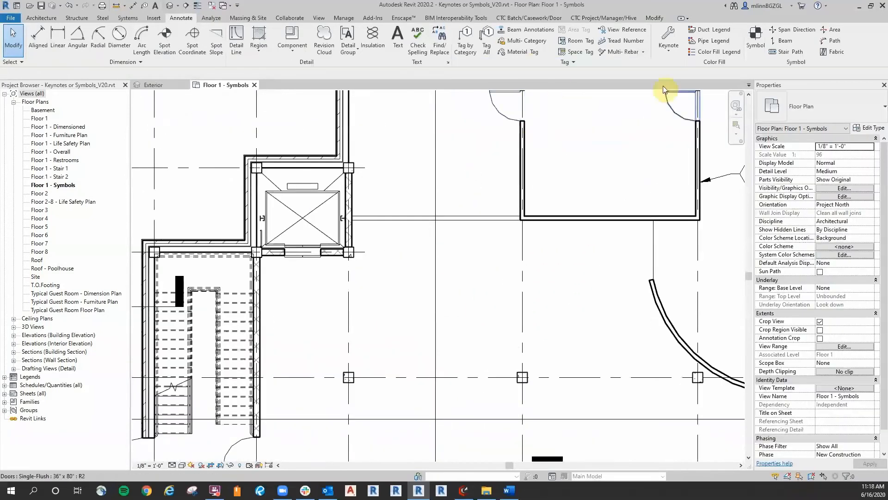
pyautogui.click(668, 46)
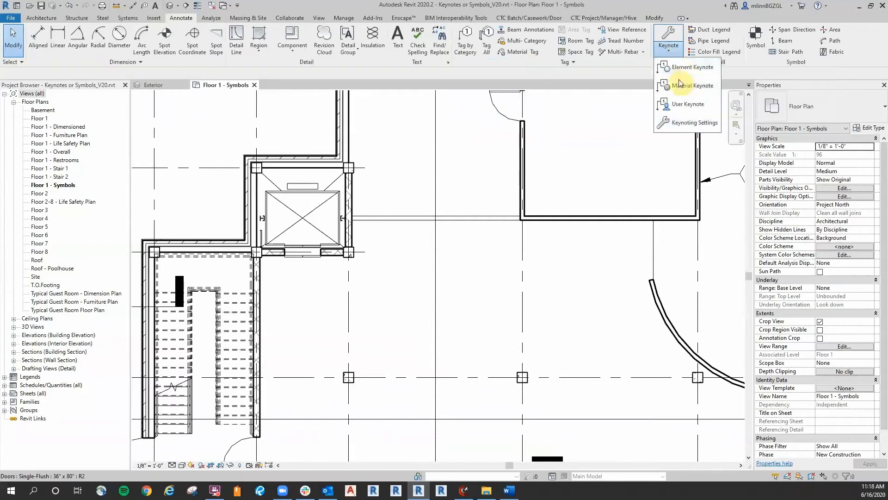
pyautogui.click(755, 42)
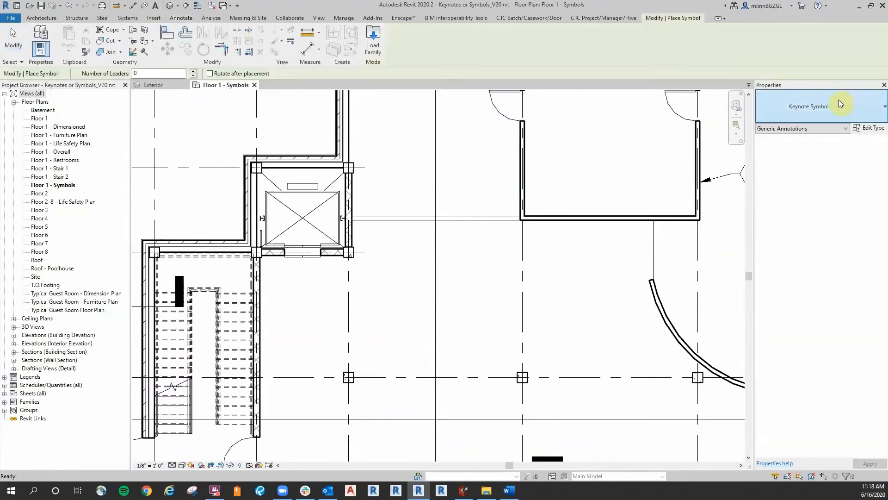
pyautogui.scroll(3, 341, 287)
pyautogui.click(408, 296)
pyautogui.press('Escape')
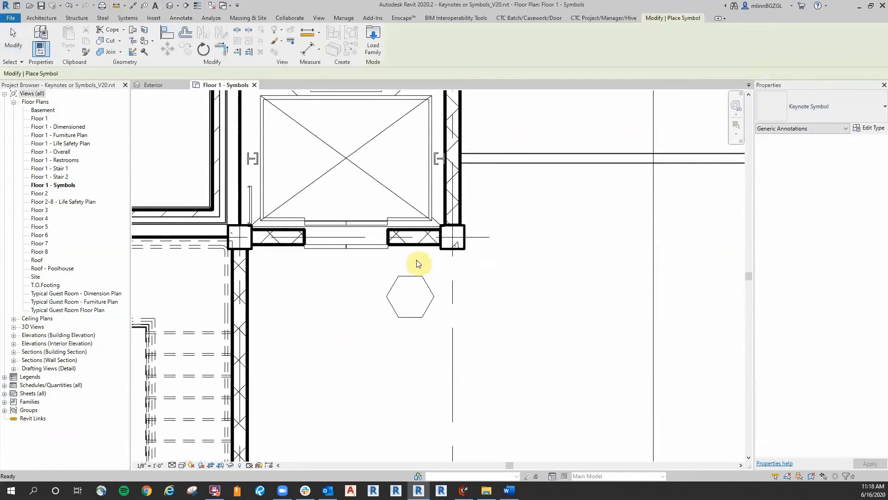
# Add a leader to the second symbol and point its arrowhead into the elevator, with the elbow level with the hexagon.
pyautogui.click(419, 281)
pyautogui.click(392, 39)
pyautogui.scroll(-2, 335, 333)
pyautogui.moveTo(319, 304); pyautogui.dragTo(404, 235)
pyautogui.moveTo(421, 296); pyautogui.dragTo(419, 304)
pyautogui.click(520, 305)
# Enter 2 as the Note Number of the elevator symbol.
pyautogui.scroll(3, 499, 345)
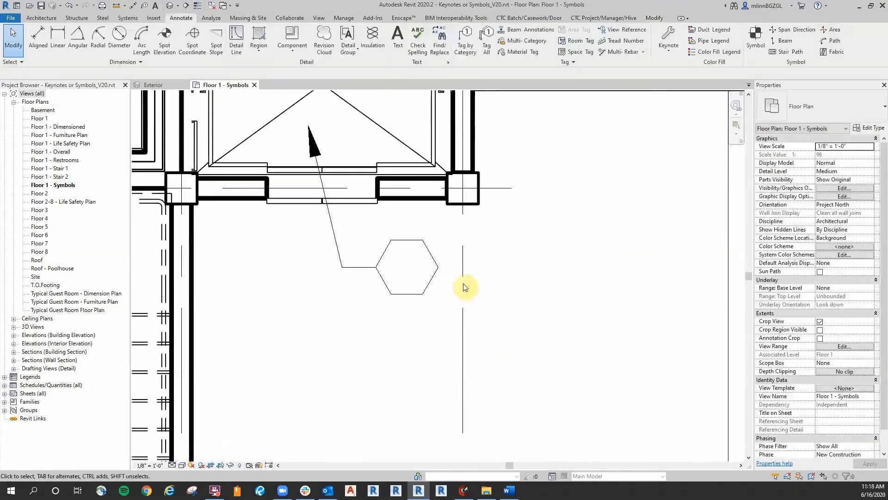
pyautogui.doubleClick(420, 289)
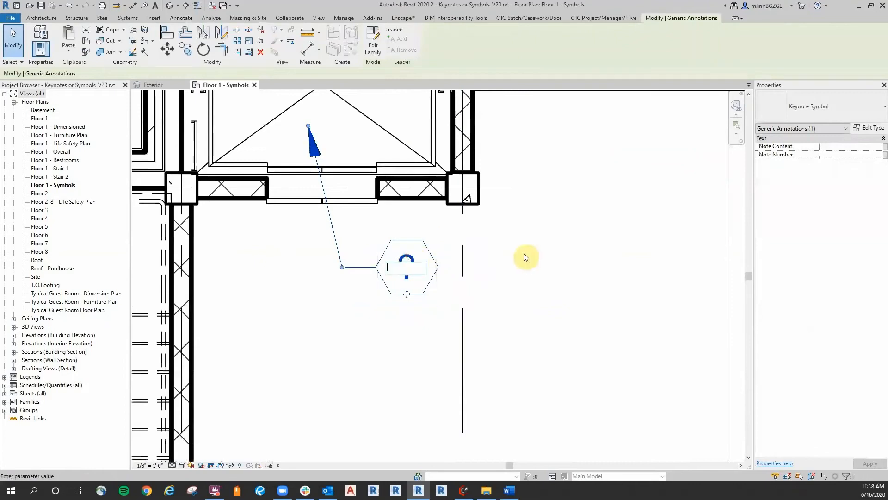
pyautogui.write('2')
pyautogui.click(539, 212)
pyautogui.click(528, 232)
# Copy the number 1 symbol with its leader to the open area beside the curved wall.
pyautogui.scroll(-4, 530, 218)
pyautogui.moveTo(545, 225); pyautogui.dragTo(380, 229, button='middle')
pyautogui.scroll(1, 380, 224)
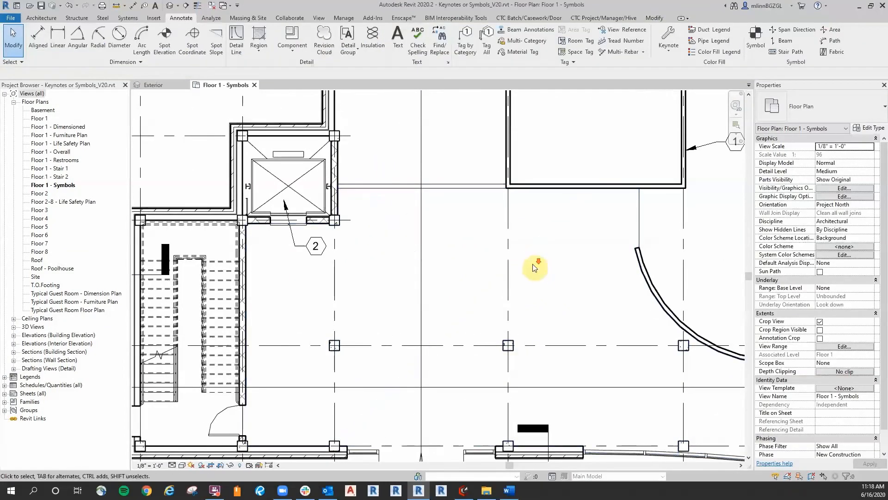
pyautogui.scroll(-4, 532, 266)
pyautogui.moveTo(519, 256); pyautogui.dragTo(401, 273, button='middle')
pyautogui.scroll(3, 497, 228)
pyautogui.click(529, 222)
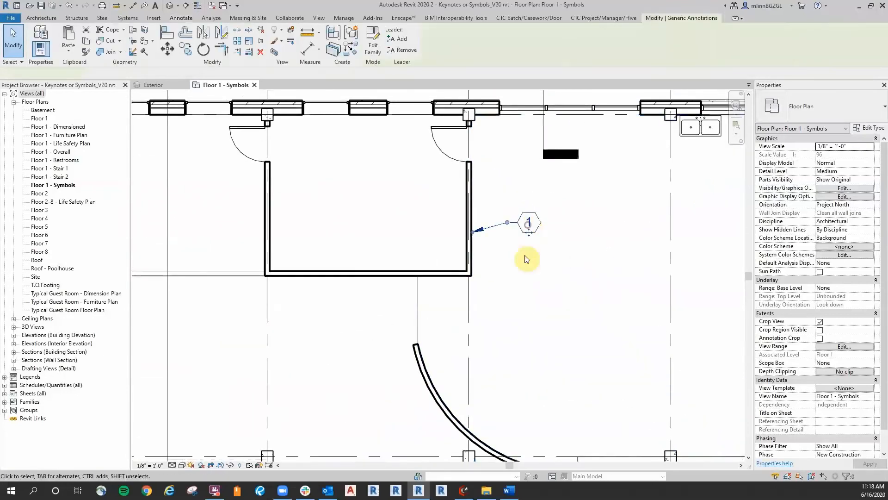
pyautogui.click(186, 49)
pyautogui.click(585, 234)
pyautogui.moveTo(584, 373); pyautogui.dragTo(574, 257, button='middle')
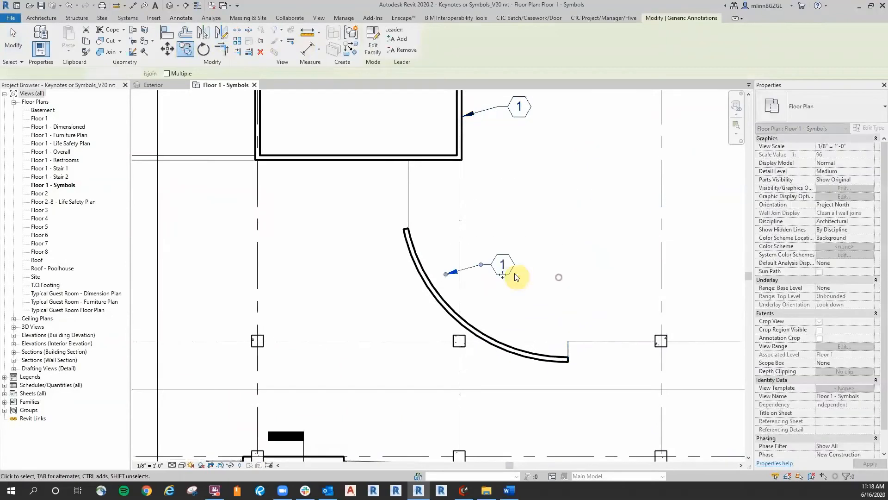
# Move the copied number 1 symbol's leader arrowhead onto the inner face of the curved wall.
pyautogui.scroll(3, 511, 270)
pyautogui.click(456, 263)
pyautogui.moveTo(427, 280); pyautogui.dragTo(404, 314)
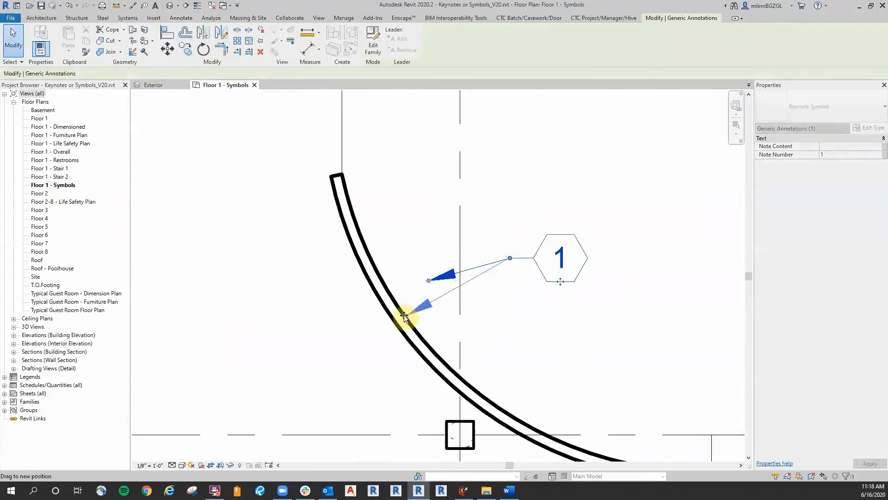
pyautogui.scroll(-5, 595, 193)
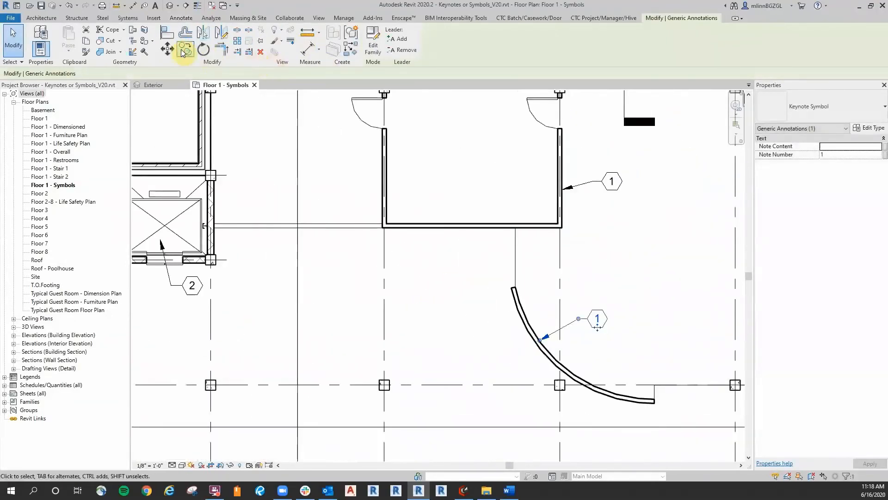
# Copy the curved wall's number 1 symbol with its leader to the open area beside the second curved wall.
pyautogui.click(183, 51)
pyautogui.click(648, 317)
pyautogui.scroll(-3, 609, 262)
pyautogui.moveTo(607, 262); pyautogui.dragTo(395, 239, button='middle')
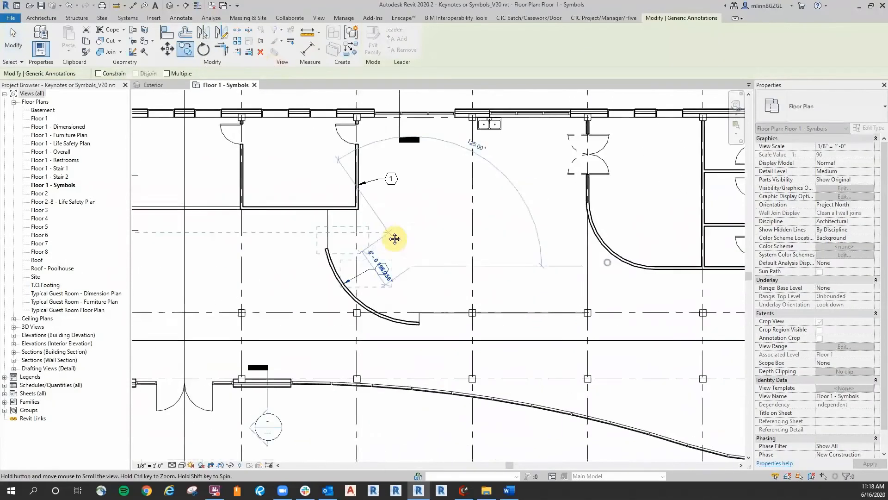
pyautogui.scroll(2, 560, 199)
pyautogui.click(603, 215)
pyautogui.scroll(3, 626, 261)
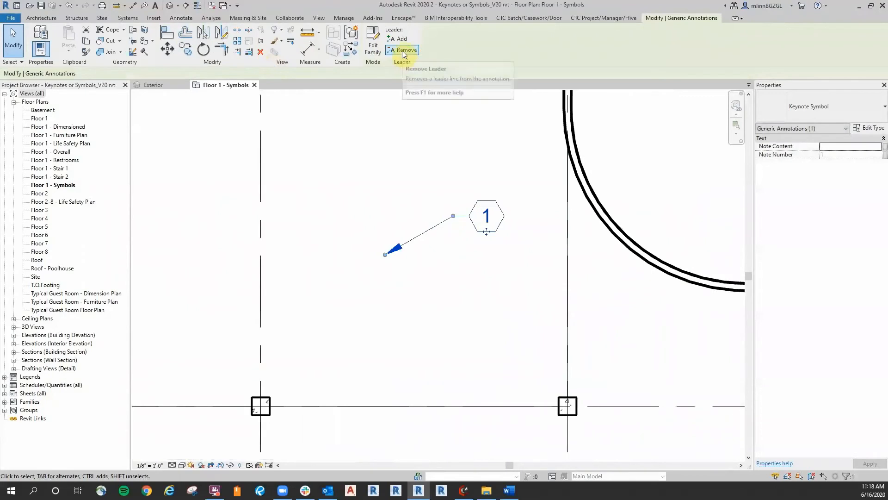
# Swing the new copy's leader to the opposite side of the hexagon and point its arrowhead at the second curved wall.
pyautogui.click(452, 263)
pyautogui.click(391, 255)
pyautogui.moveTo(388, 254)
pyautogui.mouseDown()
pyautogui.moveTo(660, 298)
pyautogui.moveTo(653, 293)
pyautogui.mouseUp()
pyautogui.moveTo(468, 217); pyautogui.dragTo(535, 212)
pyautogui.scroll(1, 647, 301)
pyautogui.moveTo(654, 286); pyautogui.dragTo(567, 153)
pyautogui.click(306, 185)
pyautogui.scroll(-4, 309, 195)
pyautogui.moveTo(324, 220); pyautogui.dragTo(416, 198, button='middle')
pyautogui.scroll(-3, 468, 240)
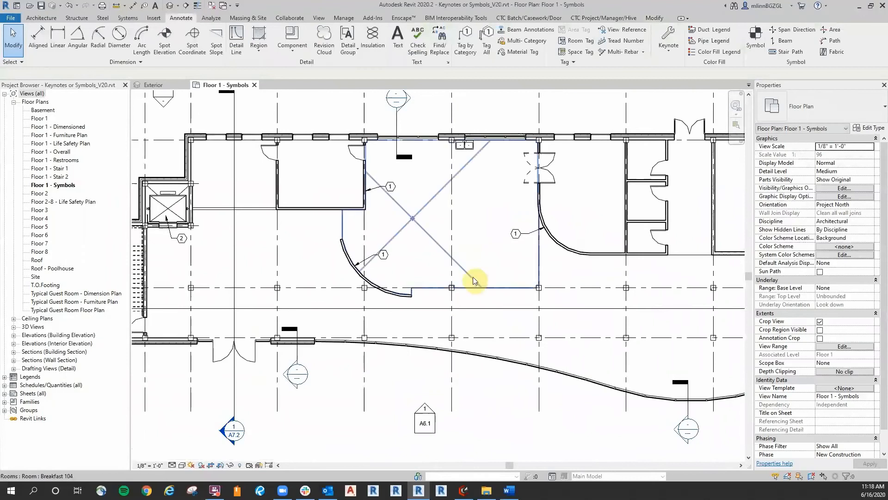
# Copy the second curved wall's number 1 symbol straight down, to just above the column grid line.
pyautogui.scroll(4, 473, 280)
pyautogui.click(564, 204)
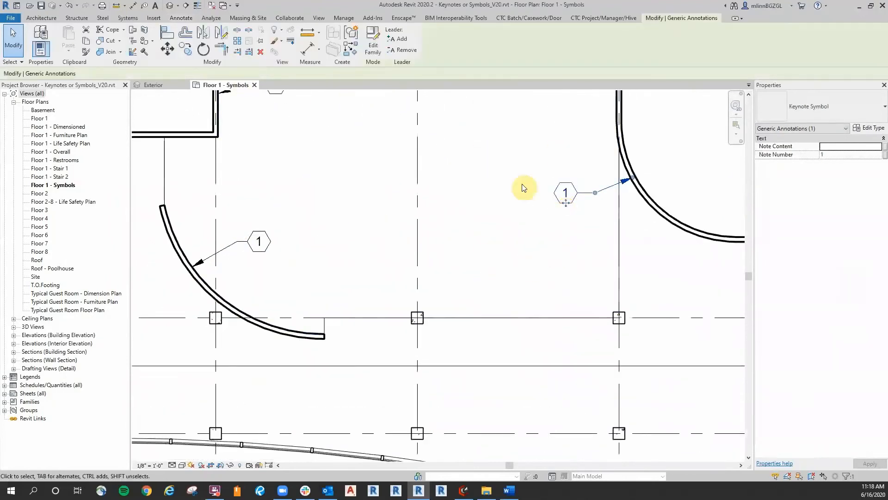
pyautogui.click(185, 50)
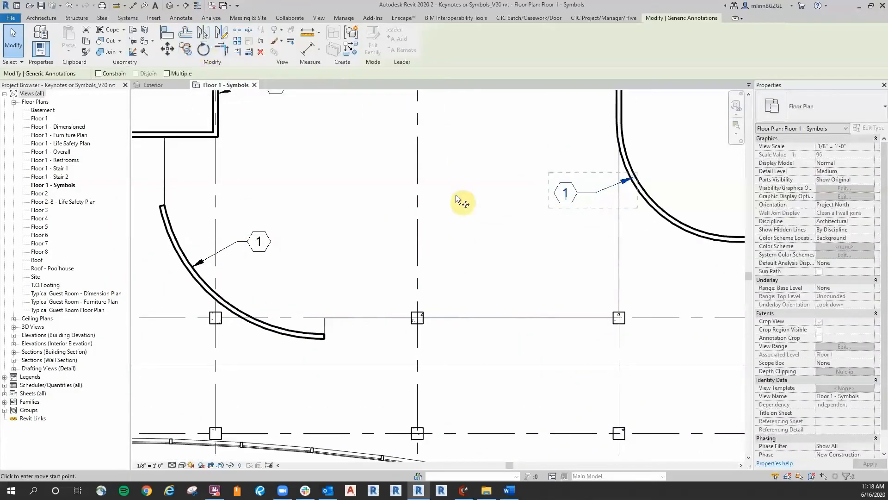
pyautogui.click(442, 171)
pyautogui.click(444, 256)
pyautogui.scroll(4, 597, 287)
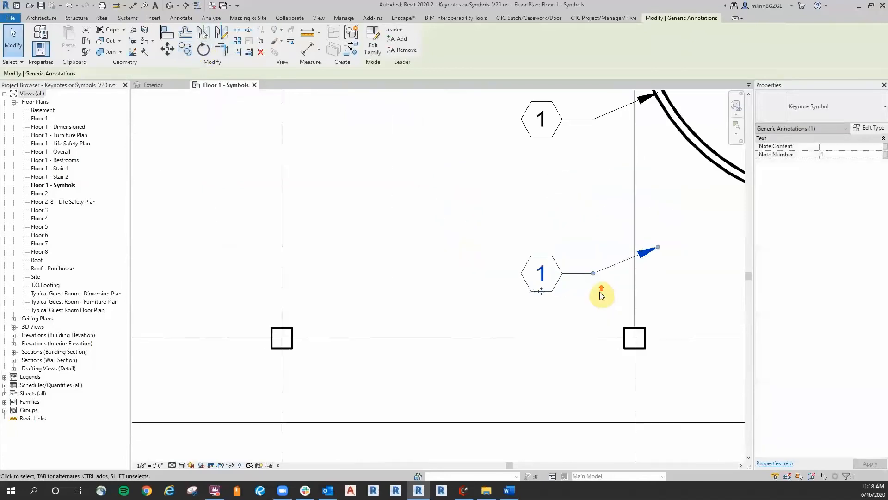
# Enter 3 as the Note Number of the lower symbol copy.
pyautogui.click(515, 264)
pyautogui.write('3')
pyautogui.click(477, 202)
pyautogui.scroll(-1, 482, 221)
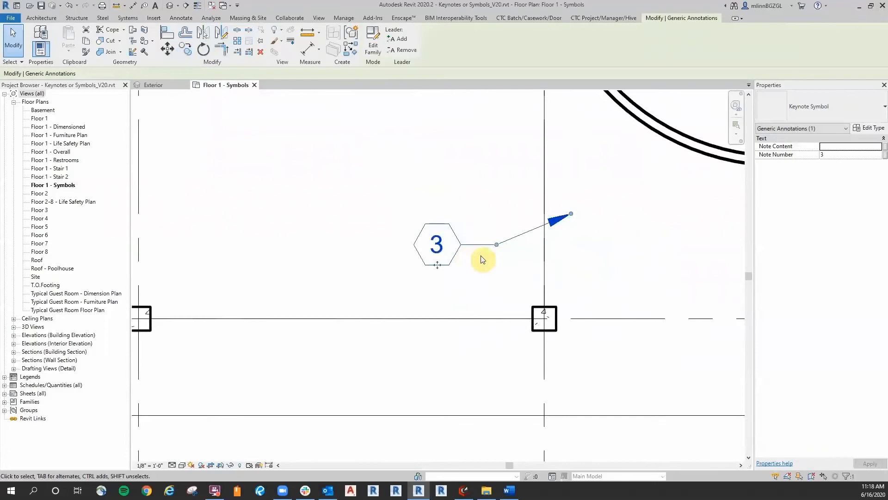
# Point the number 3 symbol's leader arrowhead at the column below the second curved wall.
pyautogui.moveTo(571, 214); pyautogui.dragTo(533, 308)
pyautogui.click(519, 216)
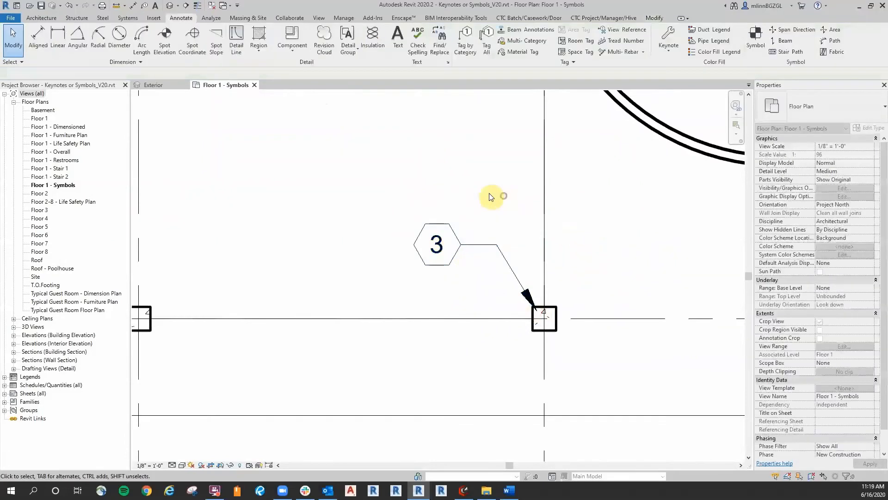
pyautogui.scroll(-2, 477, 278)
# Examine the note properties of the number 3 and number 1 symbols, and review all placed symbols on the plan.
pyautogui.click(455, 271)
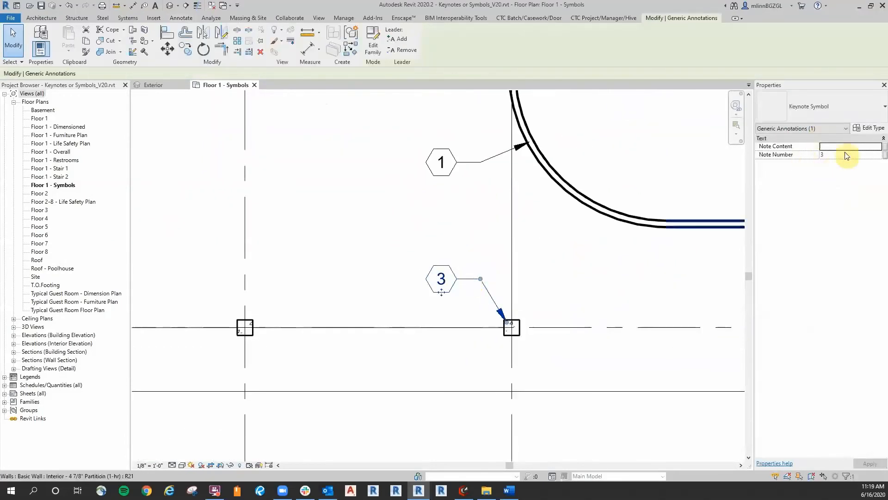
pyautogui.click(452, 172)
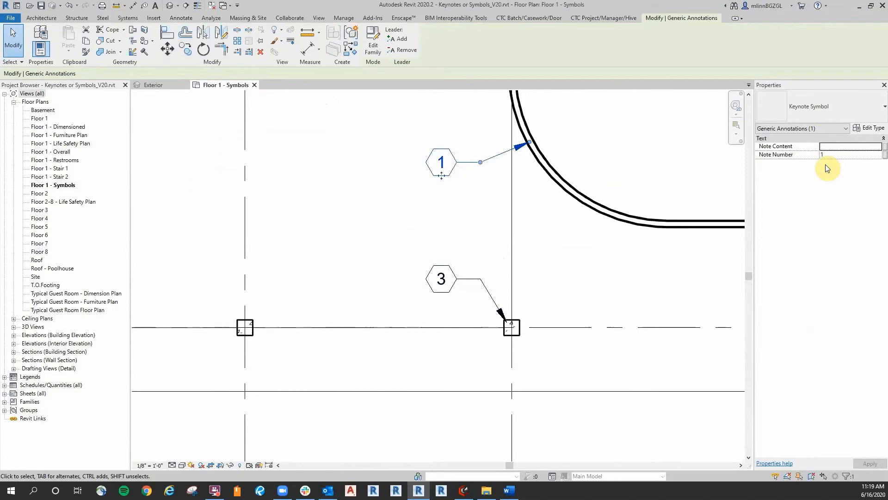
pyautogui.click(419, 221)
pyautogui.scroll(-5, 396, 199)
pyautogui.moveTo(428, 188); pyautogui.dragTo(499, 221, button='middle')
pyautogui.scroll(-1, 425, 248)
pyautogui.moveTo(424, 247); pyautogui.dragTo(470, 272, button='middle')
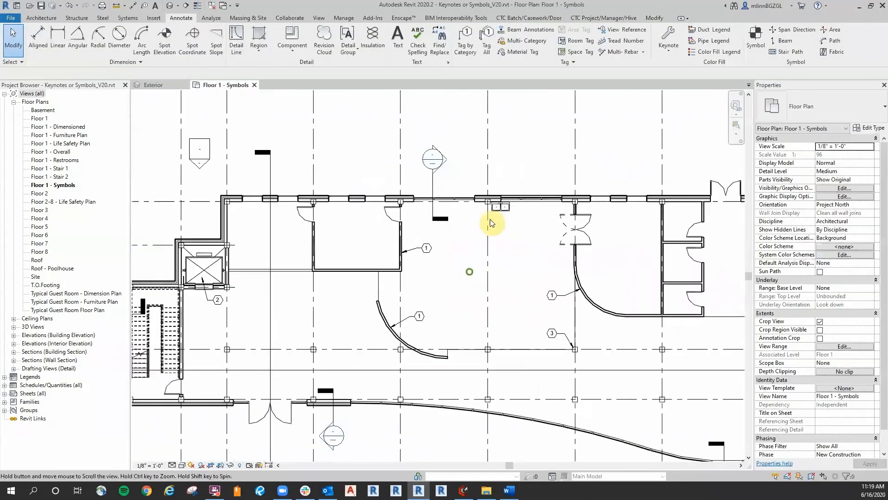
pyautogui.moveTo(491, 223); pyautogui.dragTo(492, 219, button='middle')
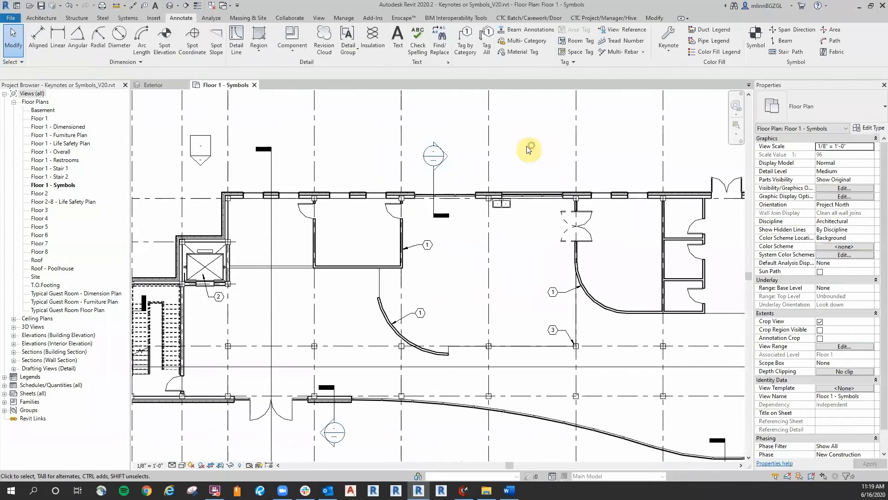
# Create a new sheet with the D 22 x 34 Horizontal titleblock.
pyautogui.click(56, 343)
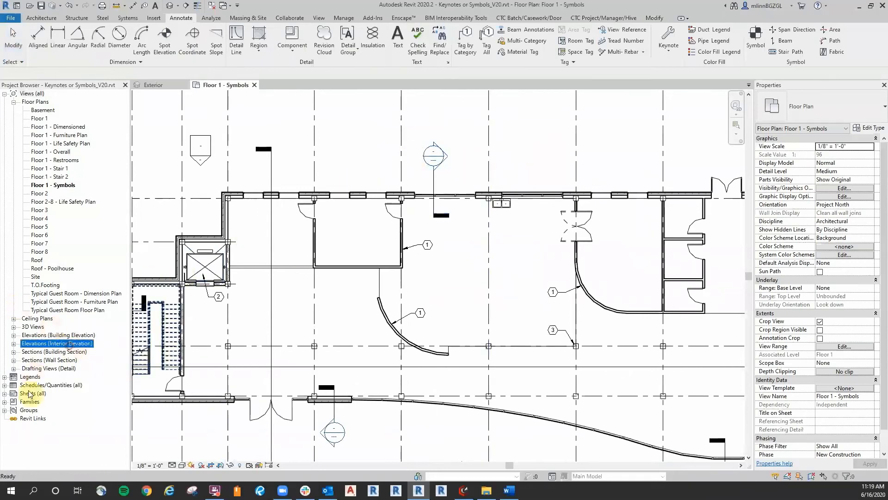
pyautogui.click(28, 393)
pyautogui.click(4, 393)
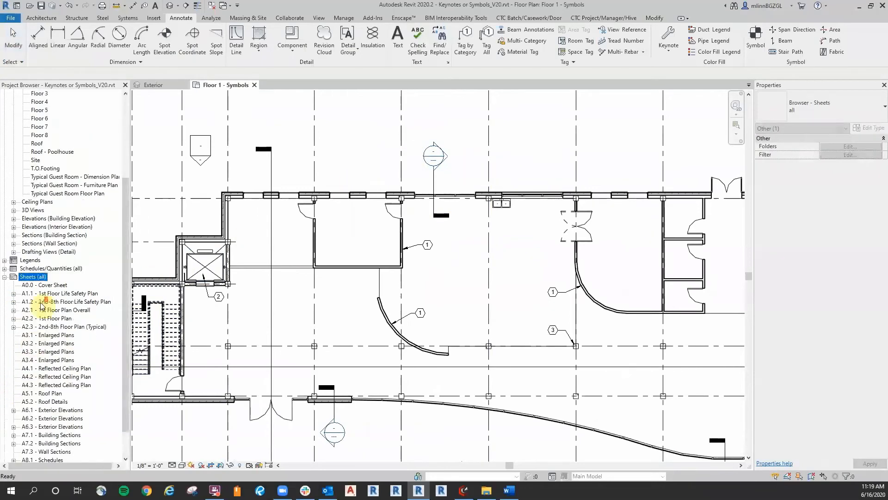
pyautogui.rightClick(33, 246)
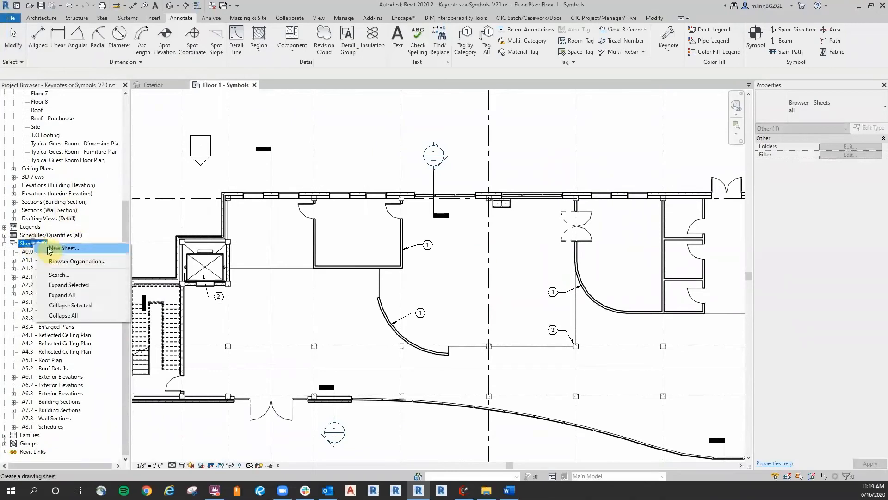
pyautogui.click(83, 247)
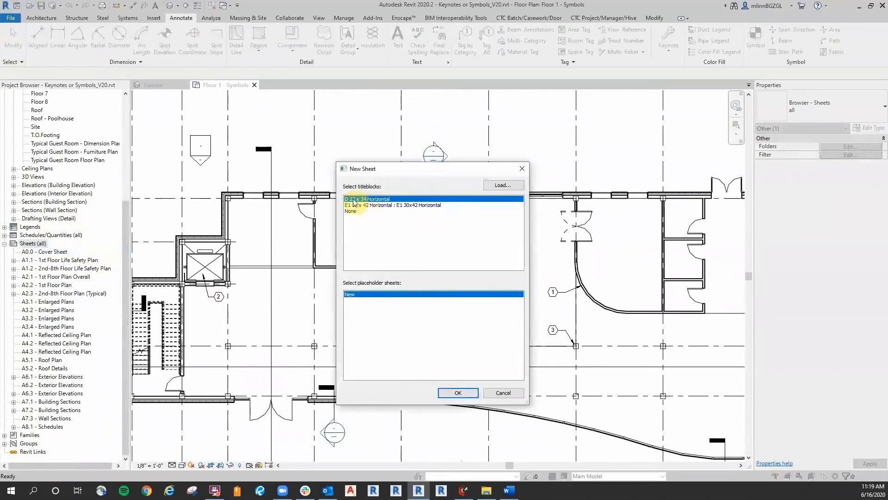
pyautogui.click(458, 392)
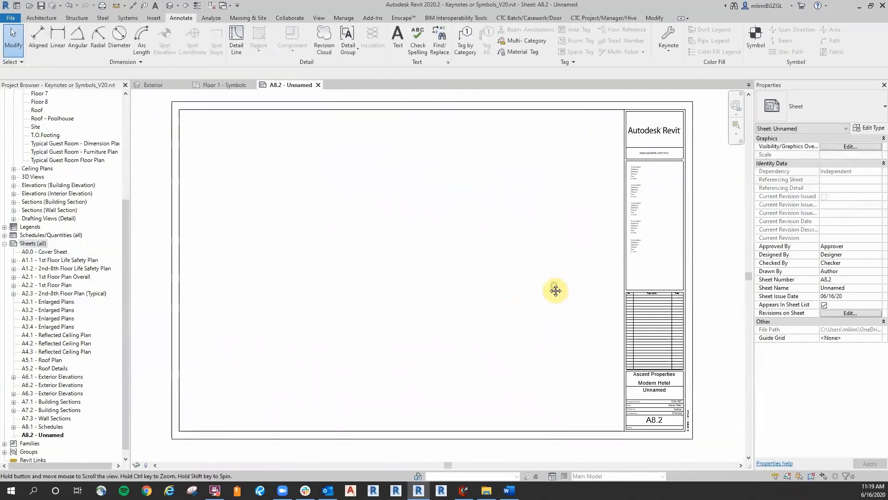
# Set the new sheet's number to A2.4 in the titleblock.
pyautogui.scroll(3, 690, 431)
pyautogui.scroll(3, 690, 430)
pyautogui.scroll(2, 512, 305)
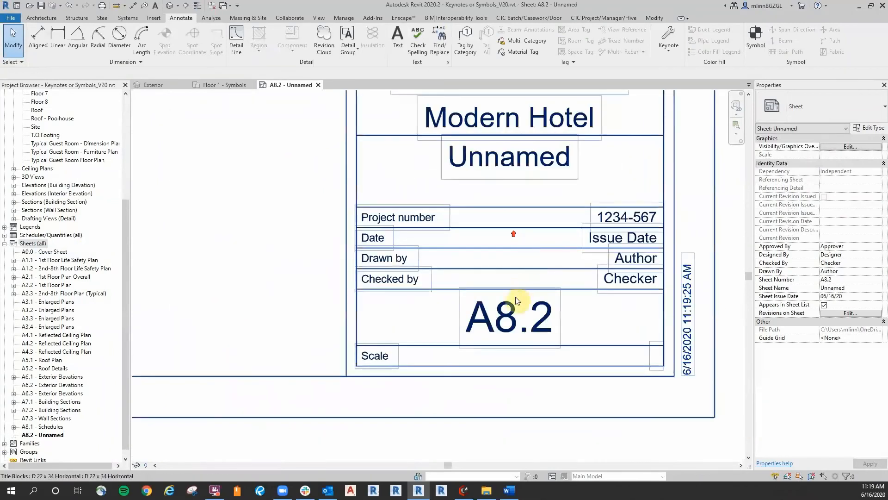
pyautogui.click(518, 318)
pyautogui.click(519, 318)
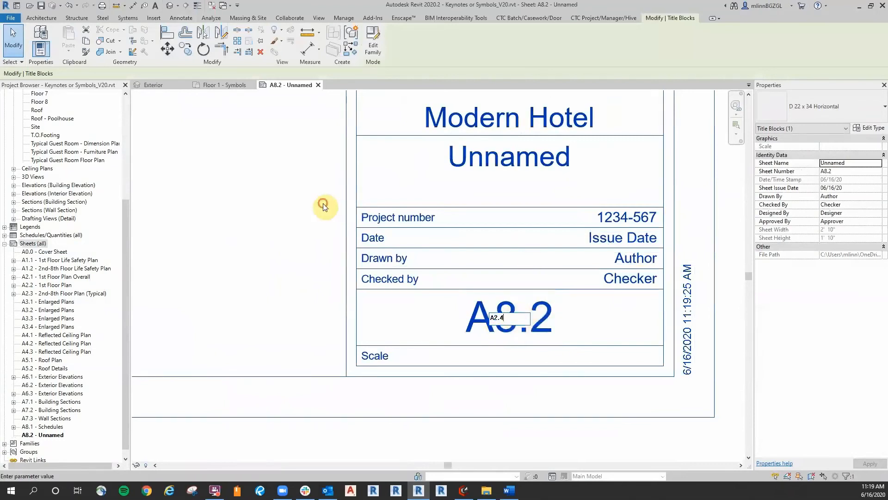
pyautogui.press('Return')
# Name the sheet "Floor Plan - Symbols" in the titleblock.
pyautogui.moveTo(312, 224); pyautogui.dragTo(311, 257, button='middle')
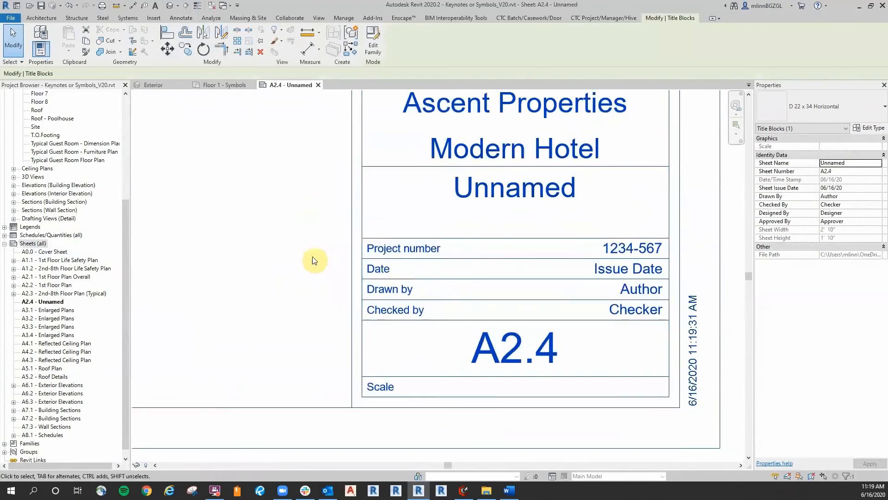
pyautogui.click(539, 197)
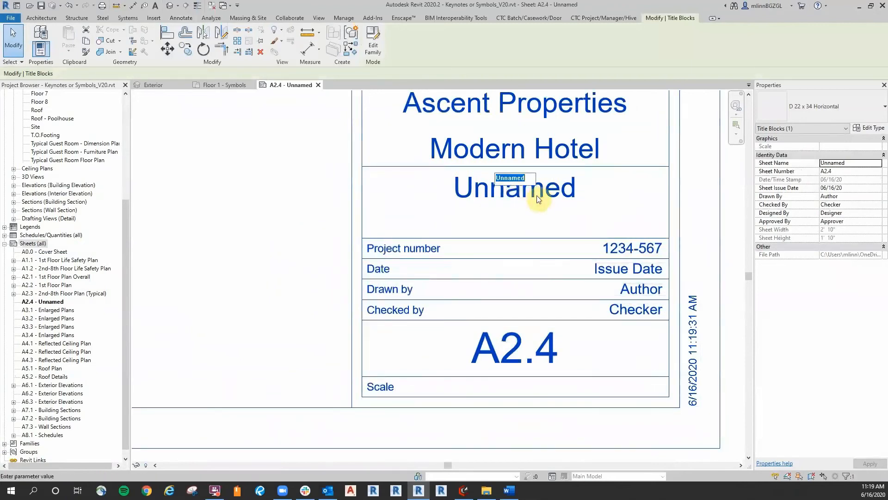
pyautogui.write('Floor Plan - Symbols')
pyautogui.press('Return')
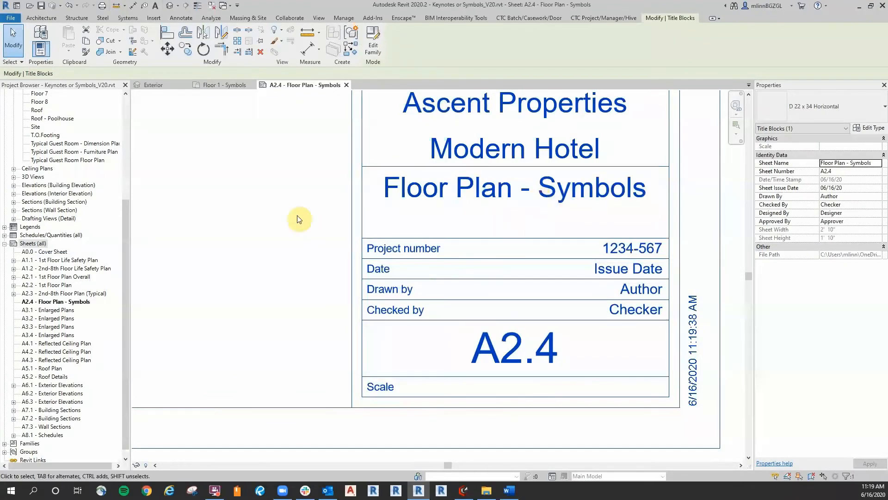
pyautogui.click(277, 214)
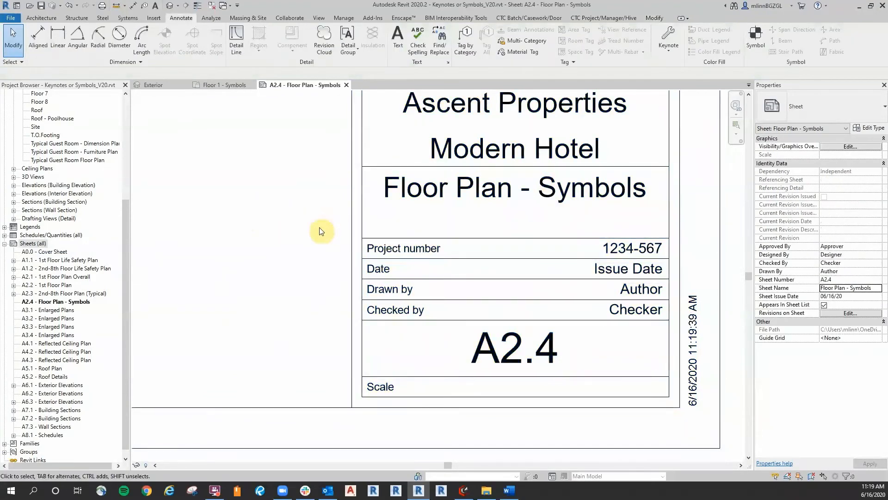
# Close all inactive views, keeping only sheet A2.4 open.
pyautogui.scroll(-5, 321, 268)
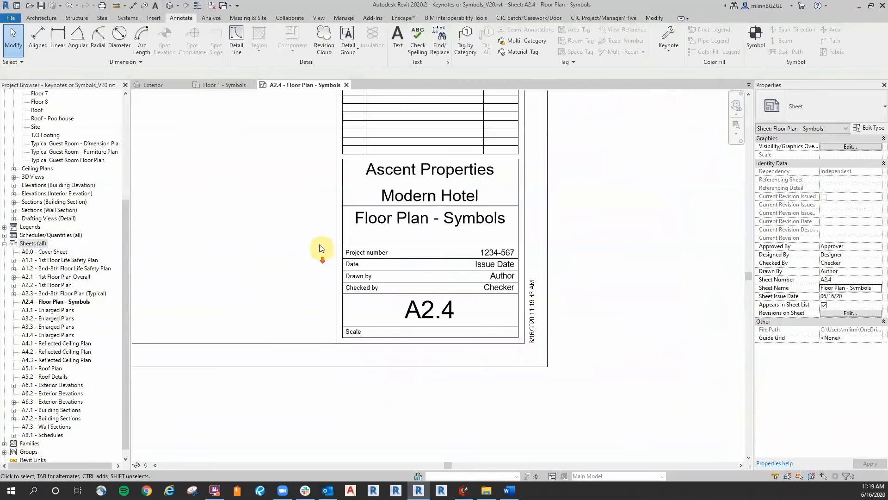
pyautogui.scroll(-3, 490, 280)
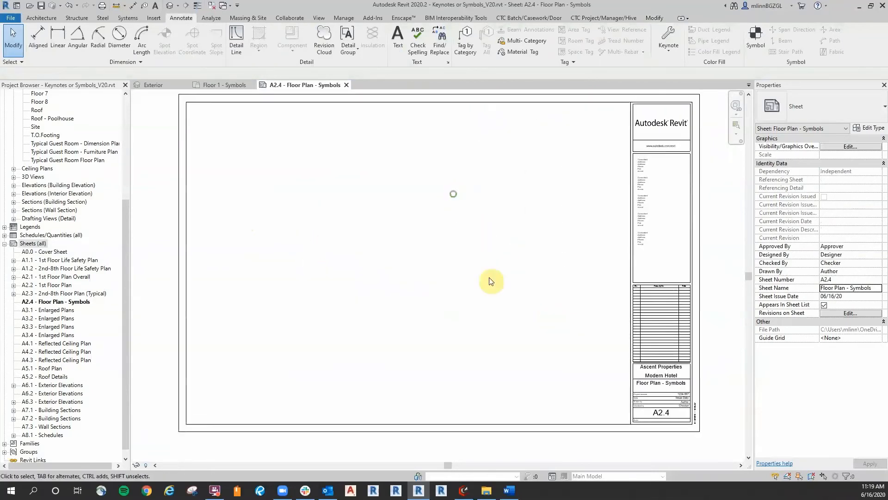
pyautogui.scroll(1, 485, 283)
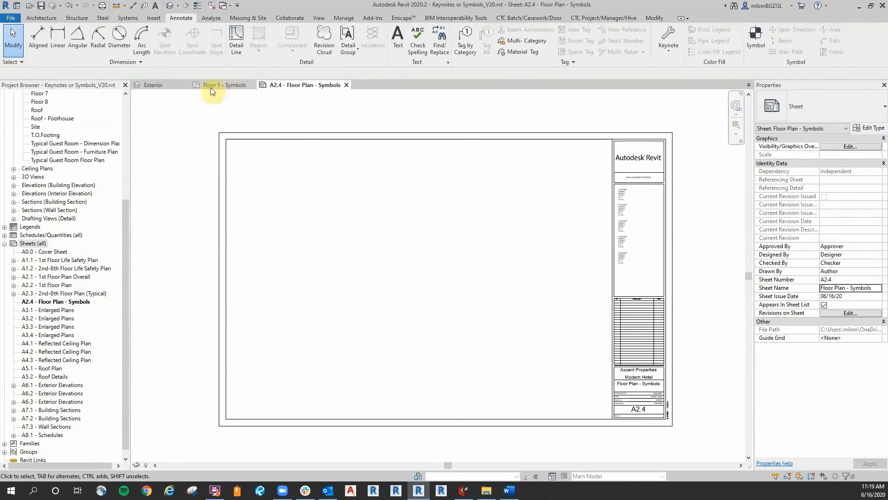
pyautogui.click(213, 6)
# Place the Floor 1 - Symbols plan in the lower part of sheet A2.4.
pyautogui.moveTo(128, 248); pyautogui.dragTo(162, 139)
pyautogui.click(64, 185)
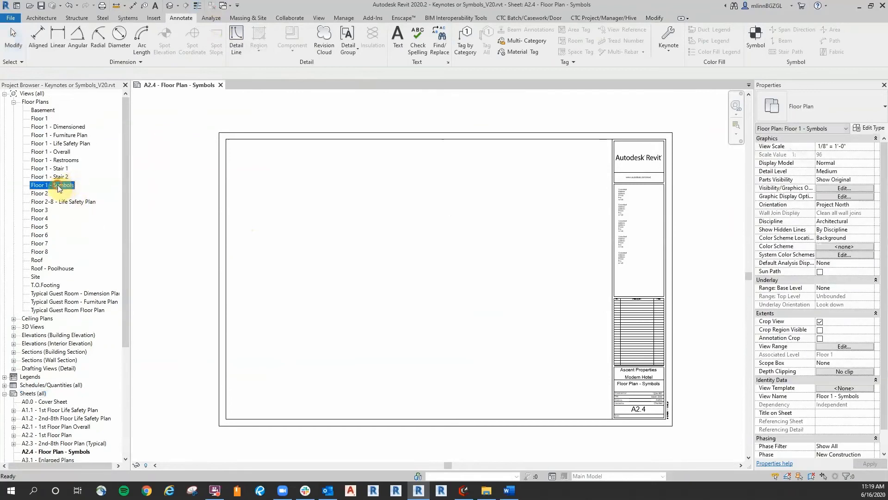
pyautogui.moveTo(495, 288); pyautogui.dragTo(491, 285)
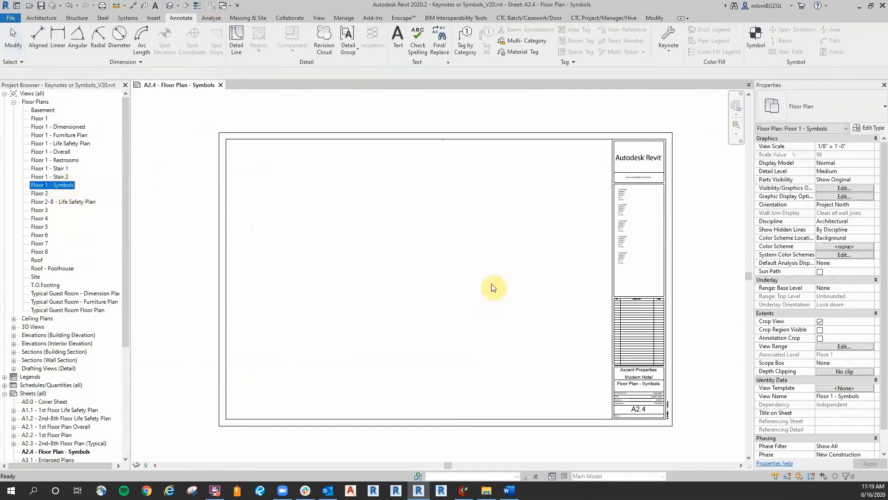
pyautogui.click(444, 335)
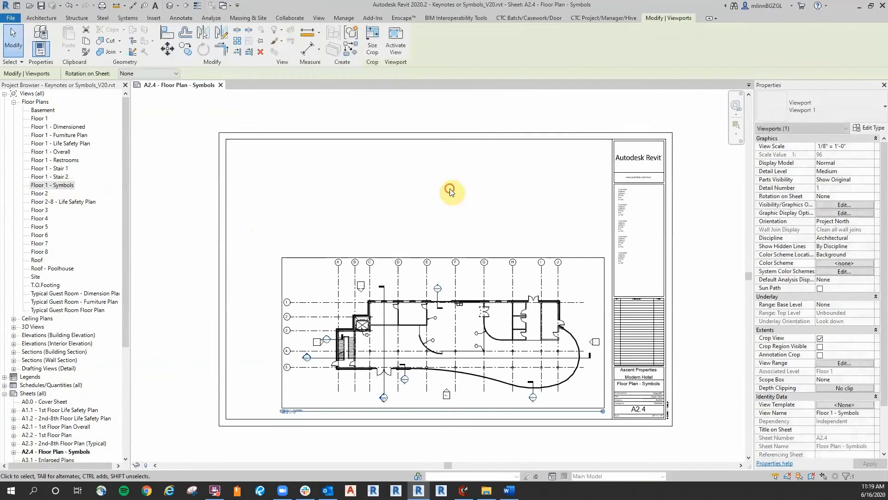
pyautogui.scroll(4, 458, 349)
pyautogui.scroll(-4, 301, 275)
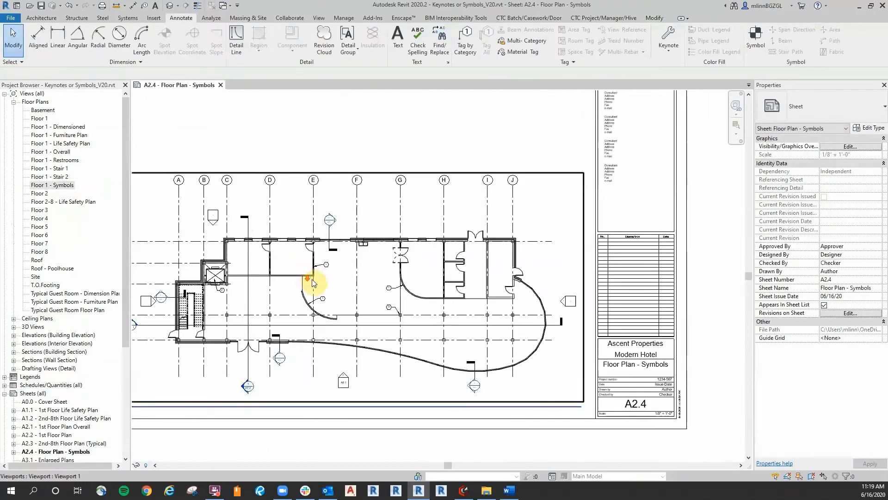
pyautogui.middleClick(368, 159)
pyautogui.middleClick(369, 158)
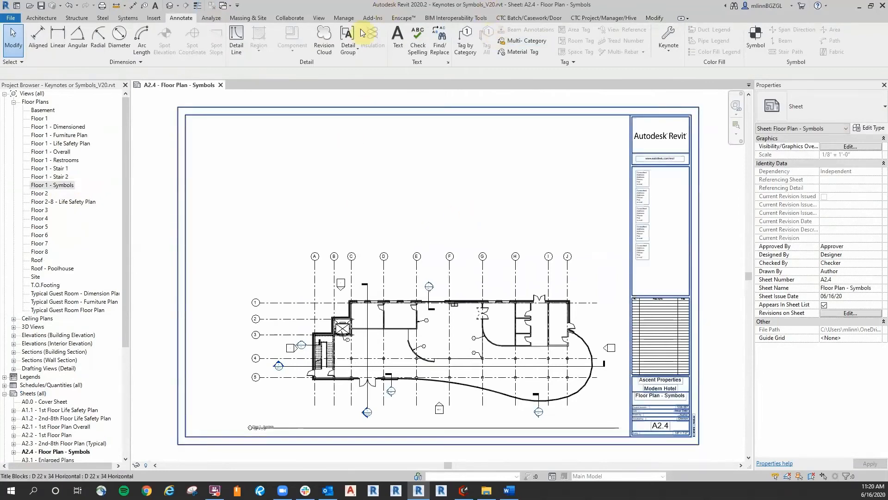
pyautogui.click(318, 18)
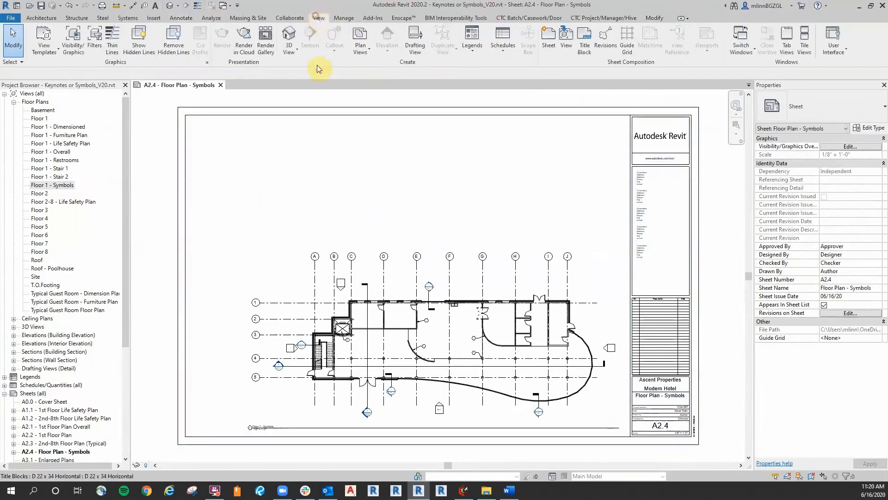
pyautogui.click(504, 42)
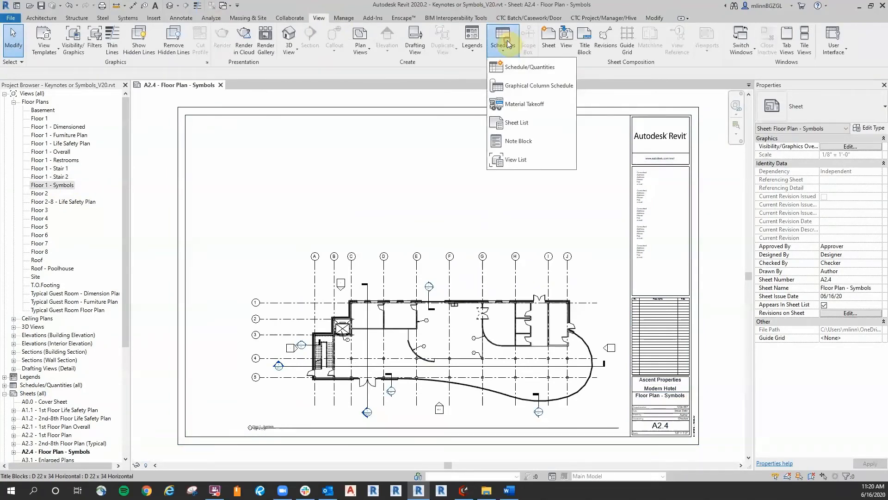
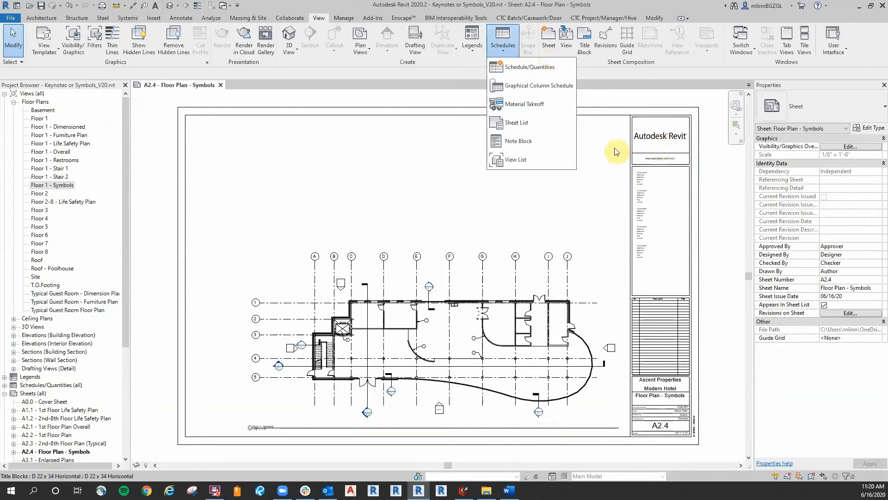
pyautogui.click(525, 141)
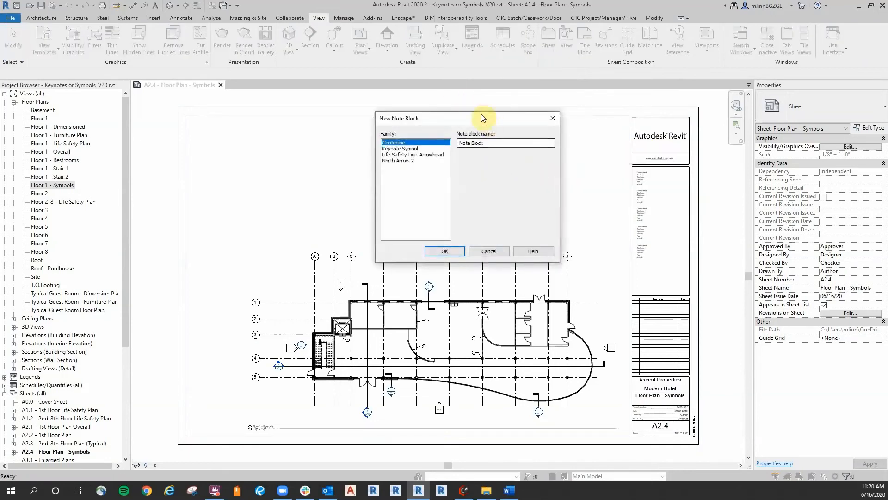
pyautogui.moveTo(479, 113); pyautogui.dragTo(480, 125)
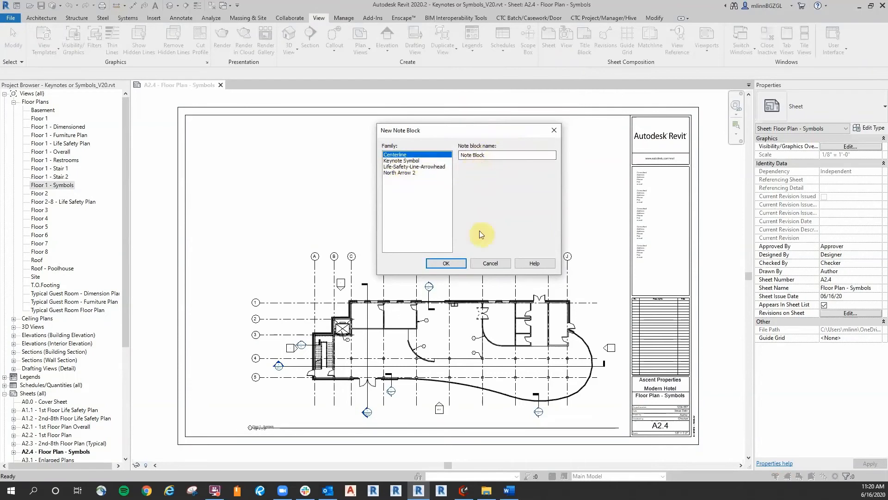
pyautogui.click(447, 264)
pyautogui.click(377, 191)
pyautogui.click(390, 235)
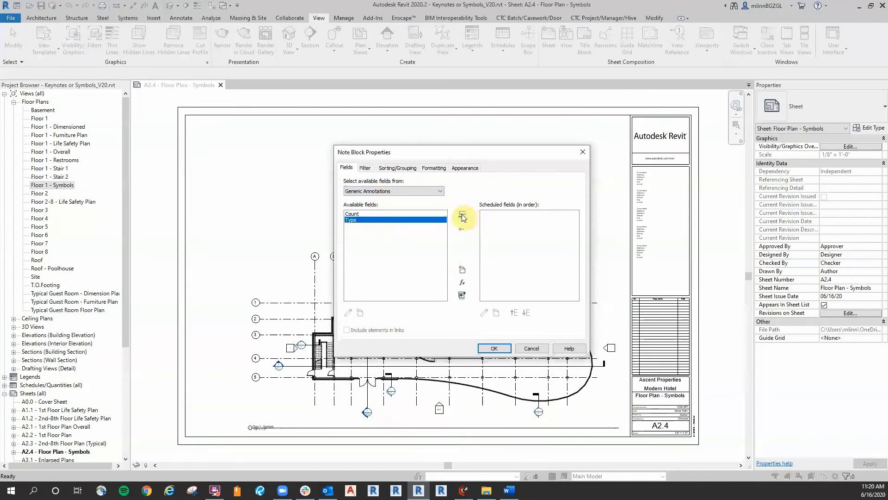
pyautogui.click(379, 191)
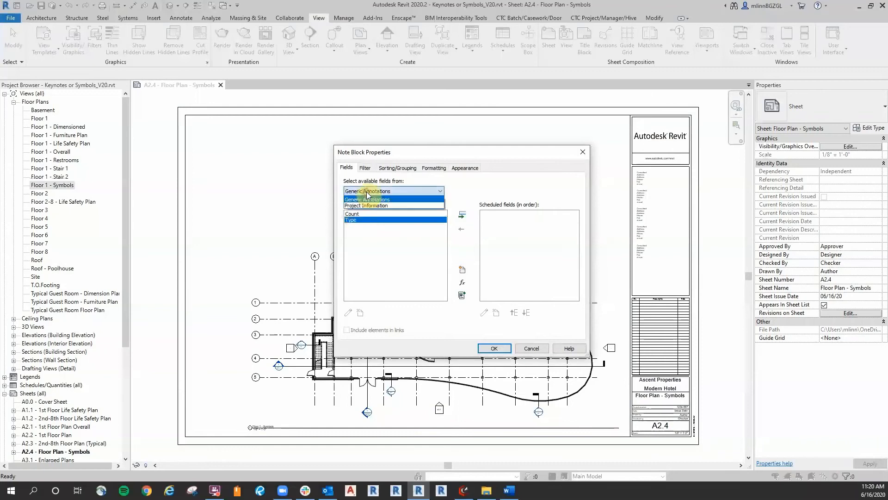
pyautogui.click(404, 234)
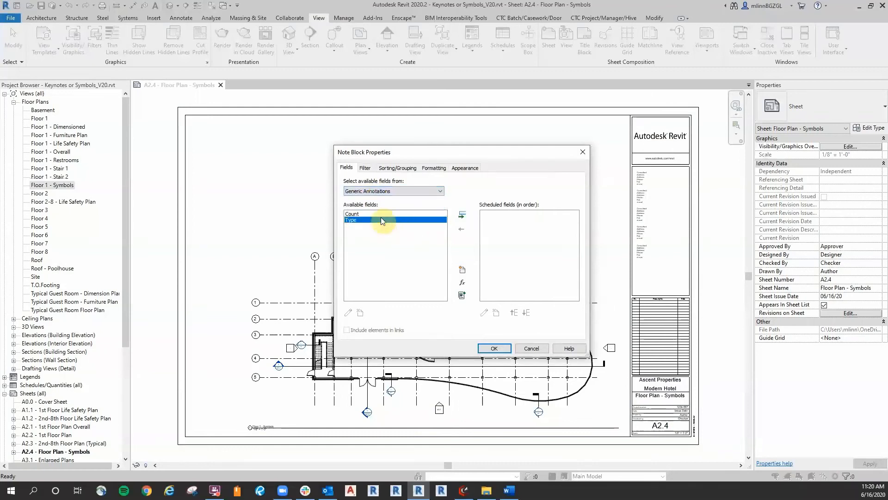
pyautogui.click(533, 353)
# Create a new note block for the Keynote Symbol family, keeping the name Note Block.
pyautogui.click(503, 46)
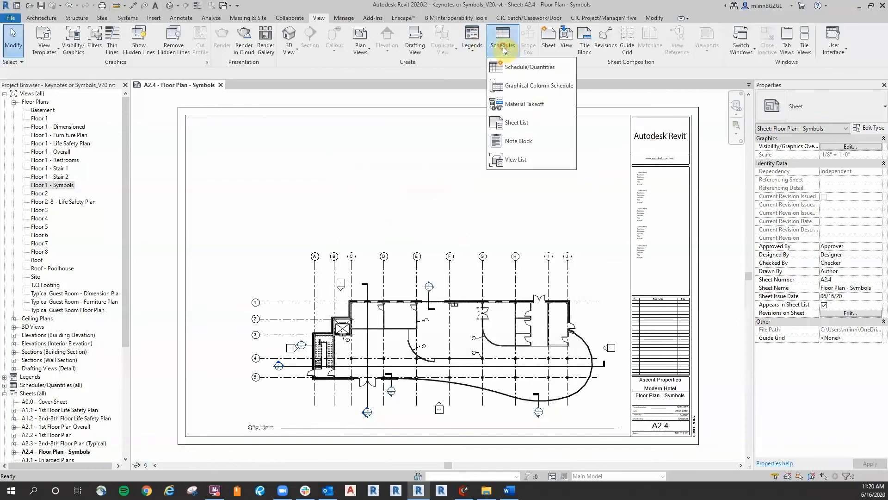
pyautogui.click(529, 138)
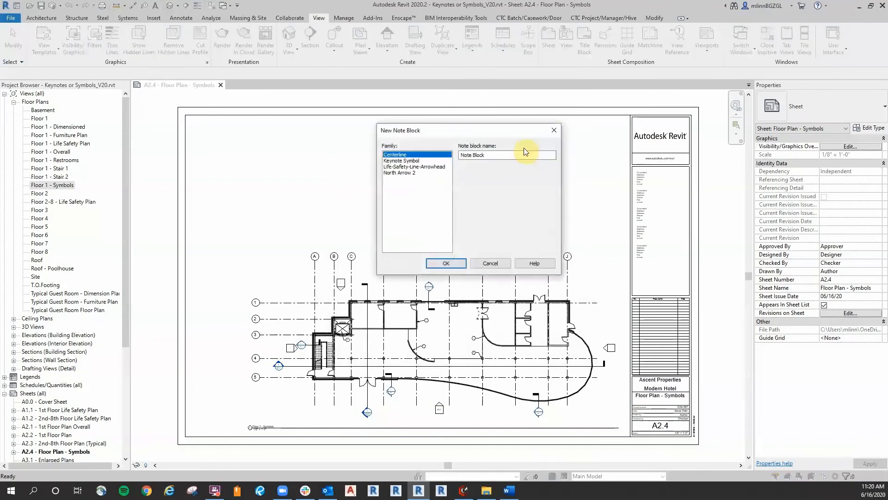
pyautogui.moveTo(470, 130); pyautogui.dragTo(463, 149)
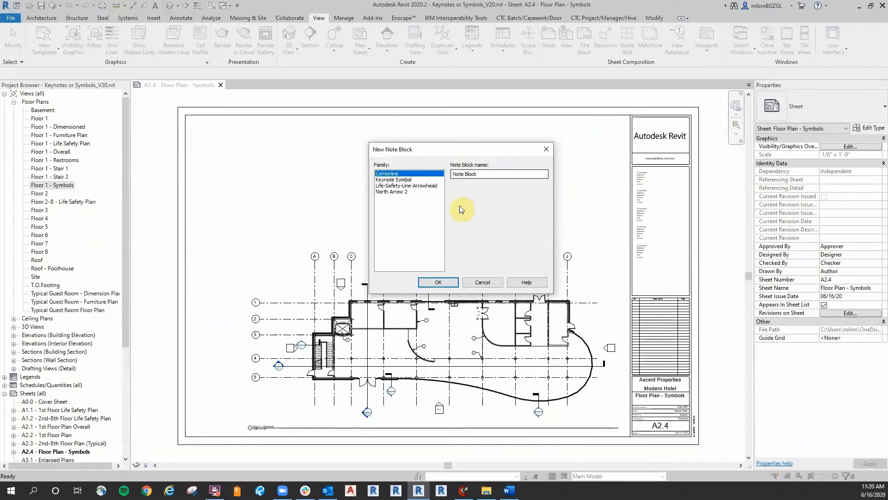
pyautogui.click(489, 174)
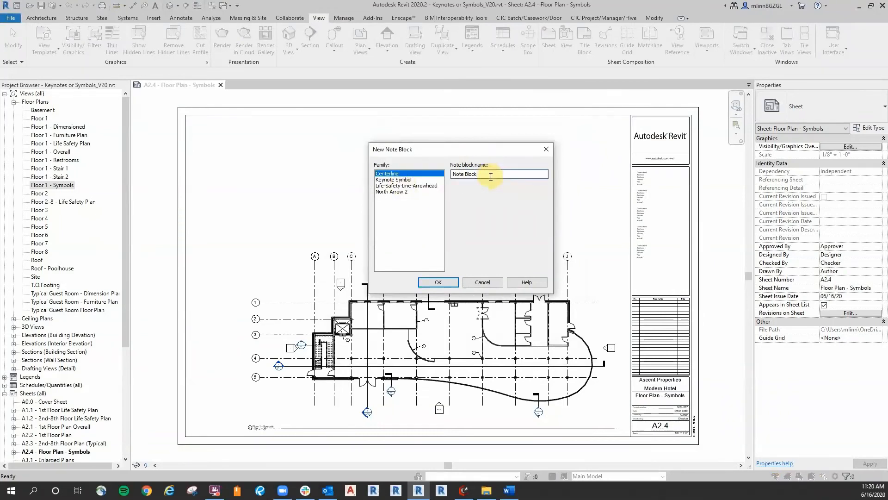
pyautogui.click(405, 180)
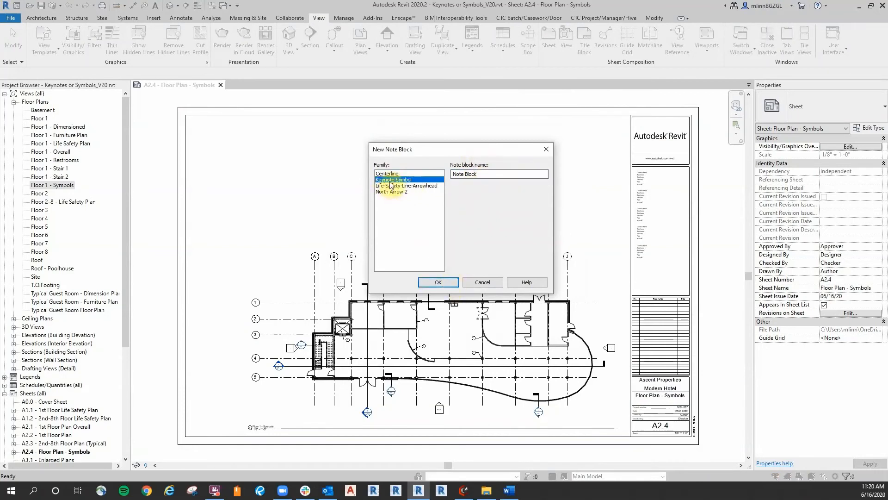
pyautogui.click(444, 283)
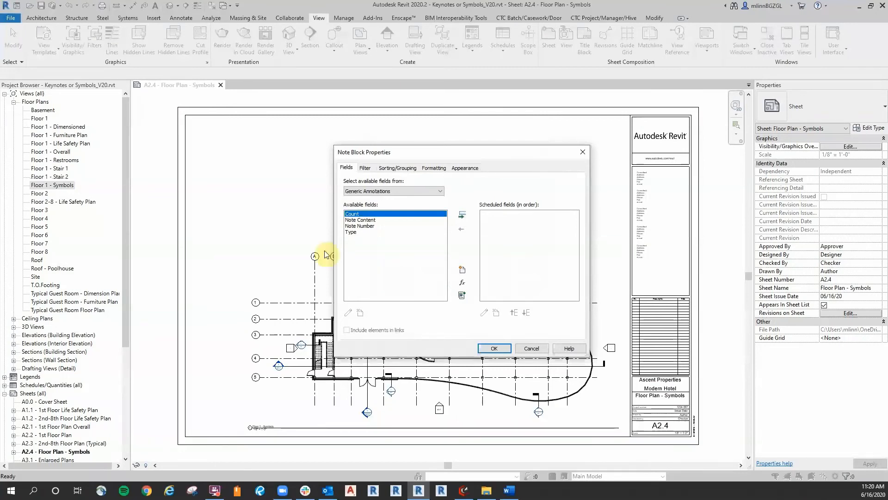
# Add the Note Number and Note Content fields, in that order, to the note block and generate the schedule.
pyautogui.click(366, 226)
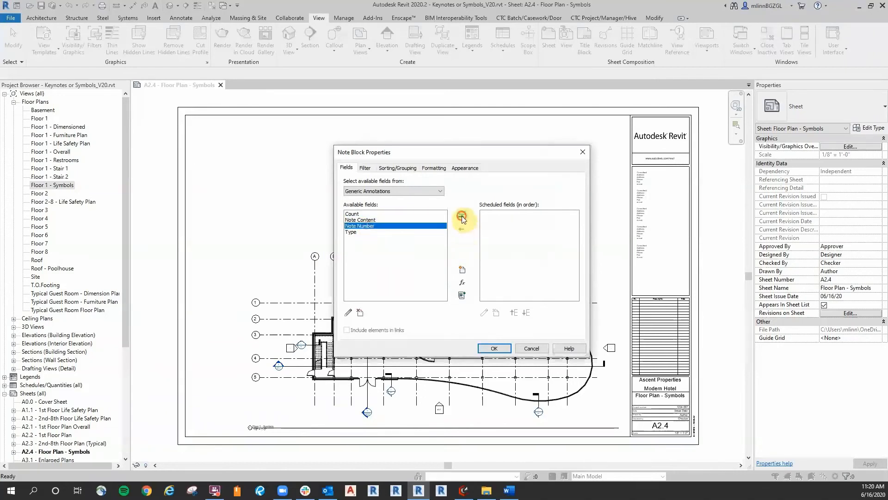
pyautogui.click(461, 215)
pyautogui.click(366, 220)
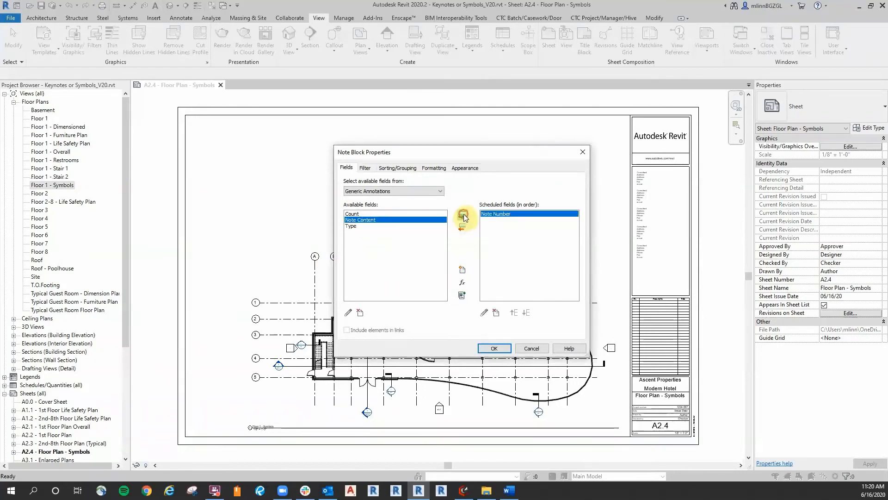
pyautogui.click(463, 215)
pyautogui.moveTo(525, 157); pyautogui.dragTo(519, 157)
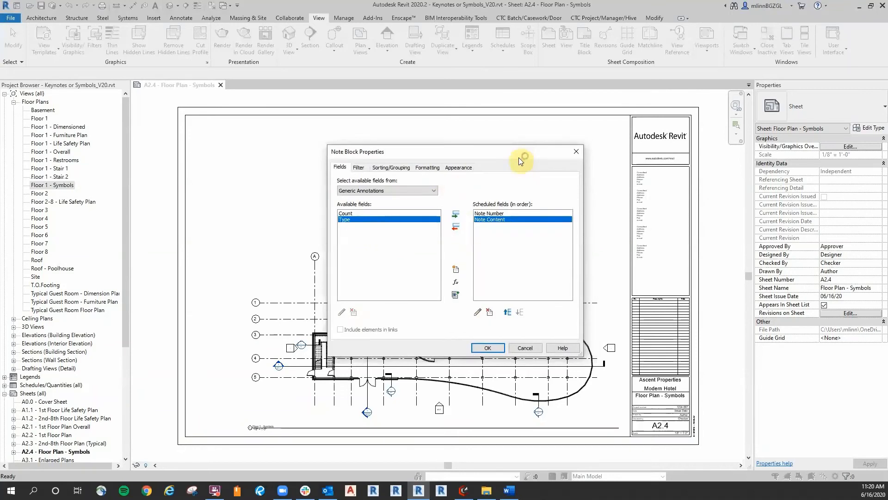
pyautogui.click(489, 348)
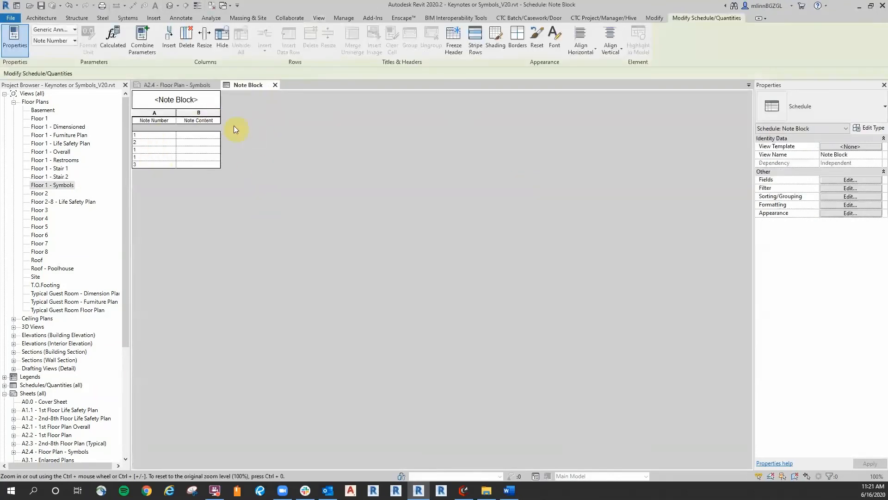
# Place the Note Block schedule on sheet A2.4, near the sheet's upper edge beside the titleblock.
pyautogui.click(193, 135)
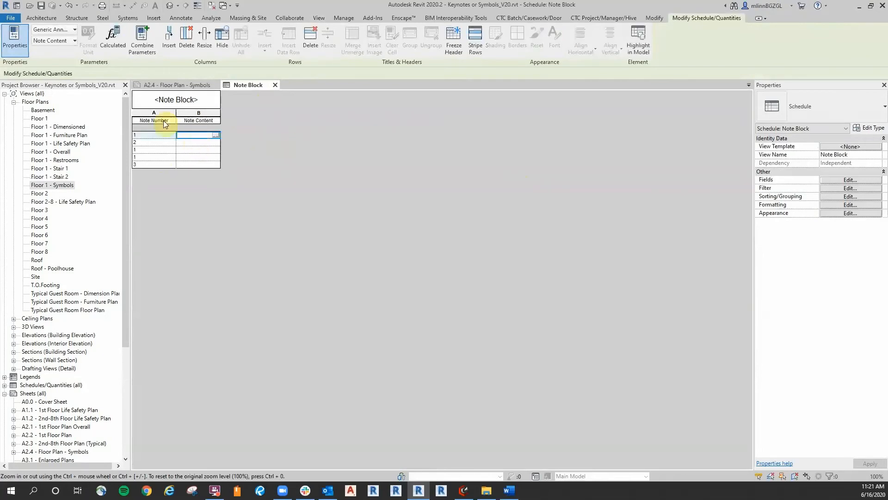
pyautogui.click(194, 85)
pyautogui.click(44, 360)
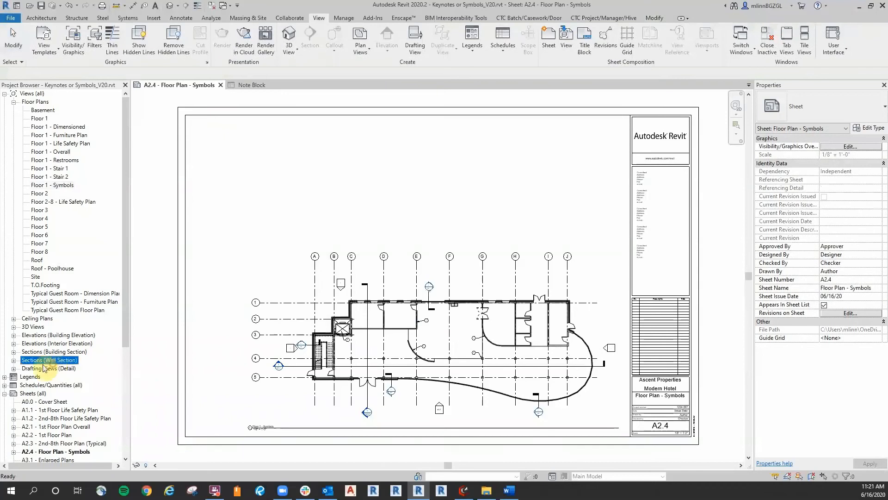
pyautogui.click(31, 384)
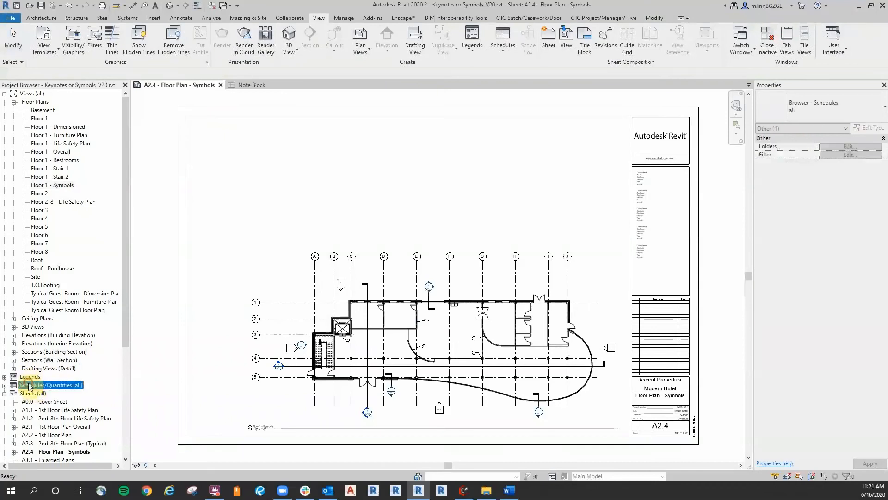
pyautogui.click(5, 385)
pyautogui.scroll(-3, 39, 326)
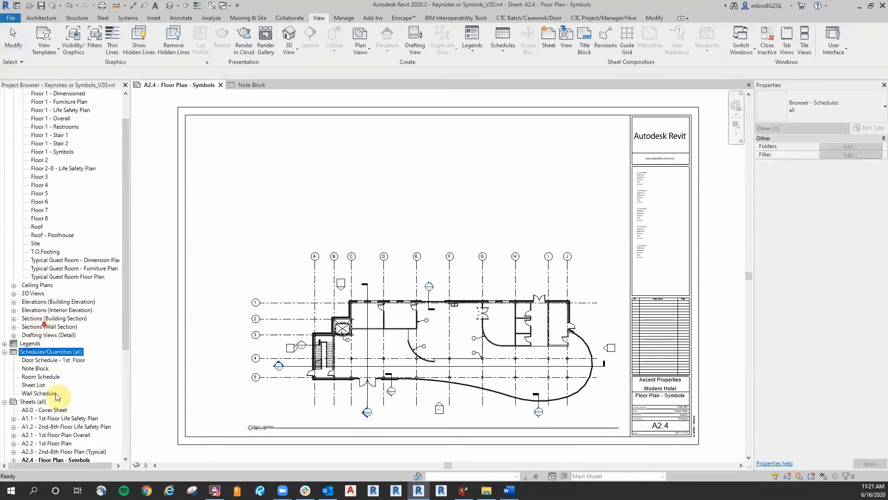
pyautogui.click(35, 368)
pyautogui.moveTo(512, 155); pyautogui.dragTo(556, 153)
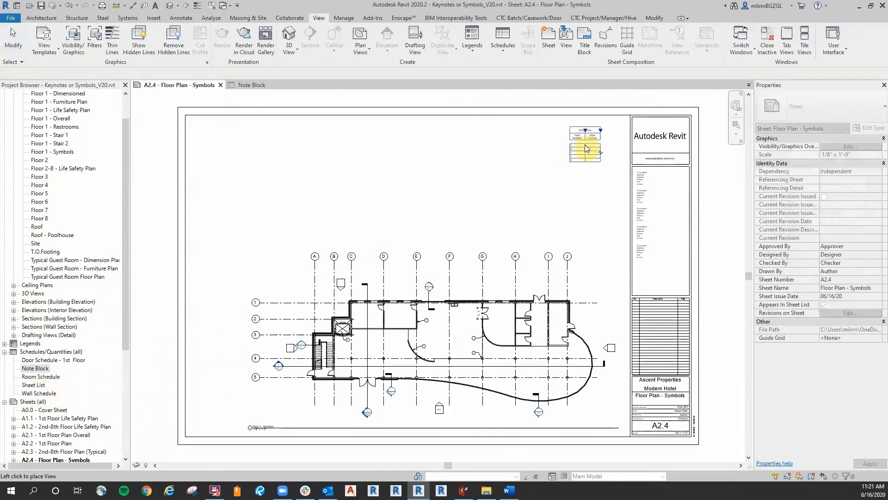
pyautogui.click(574, 129)
pyautogui.click(399, 152)
# Set the width of the Note Content column in the Note Block schedule to 4 inches.
pyautogui.click(254, 86)
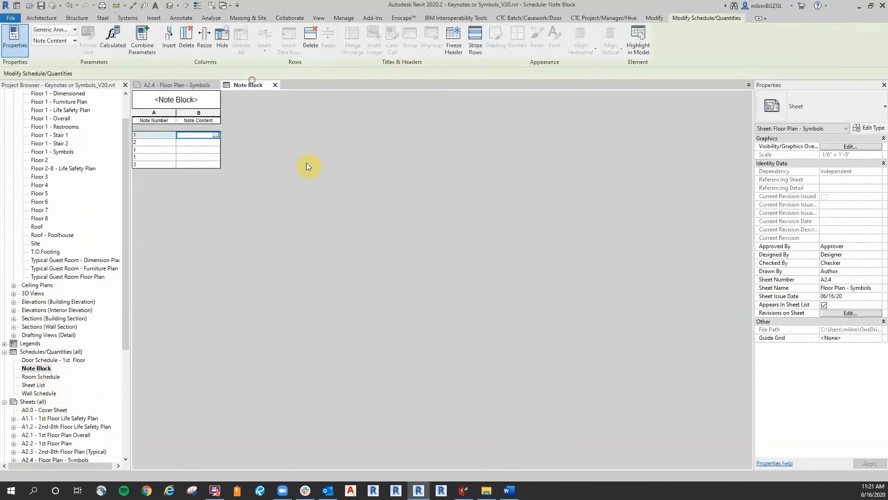
pyautogui.click(194, 116)
pyautogui.click(204, 39)
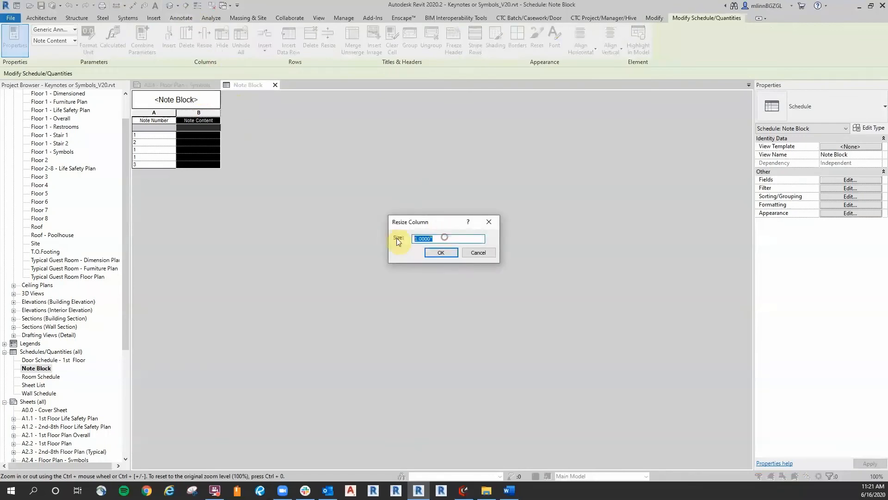
pyautogui.write('4')
pyautogui.click(441, 253)
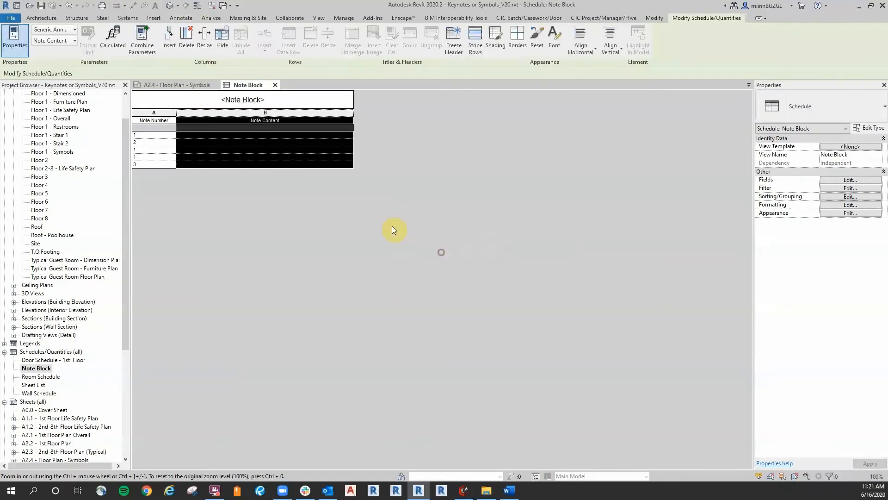
# Move the Note Block schedule on sheet A2.4 clear of the titleblock into the open drawing area.
pyautogui.click(184, 85)
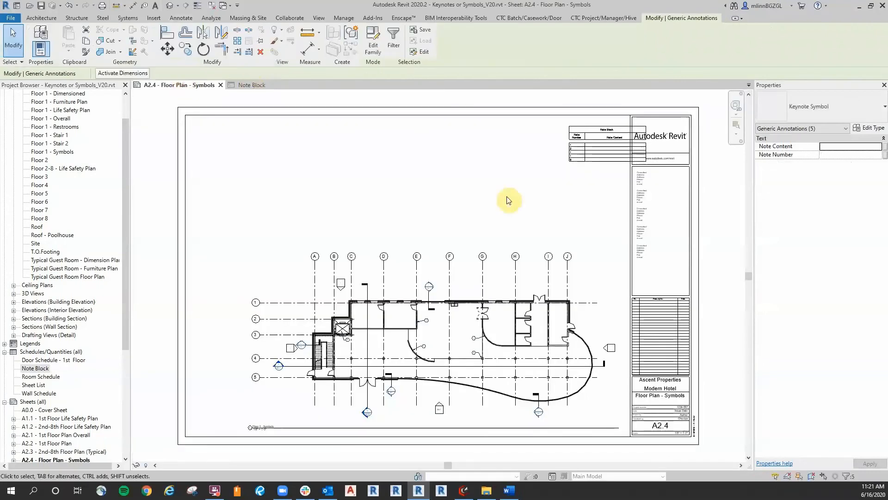
pyautogui.scroll(4, 438, 230)
pyautogui.click(481, 262)
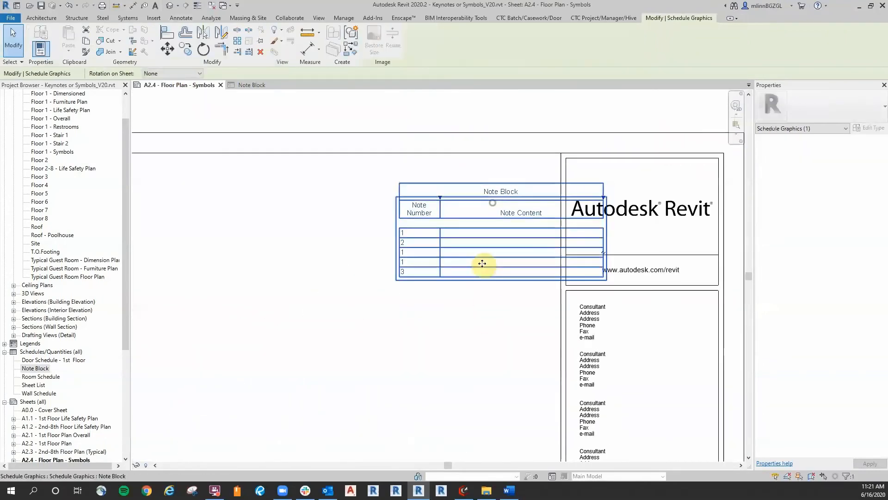
pyautogui.moveTo(458, 256); pyautogui.dragTo(418, 248)
pyautogui.click(382, 310)
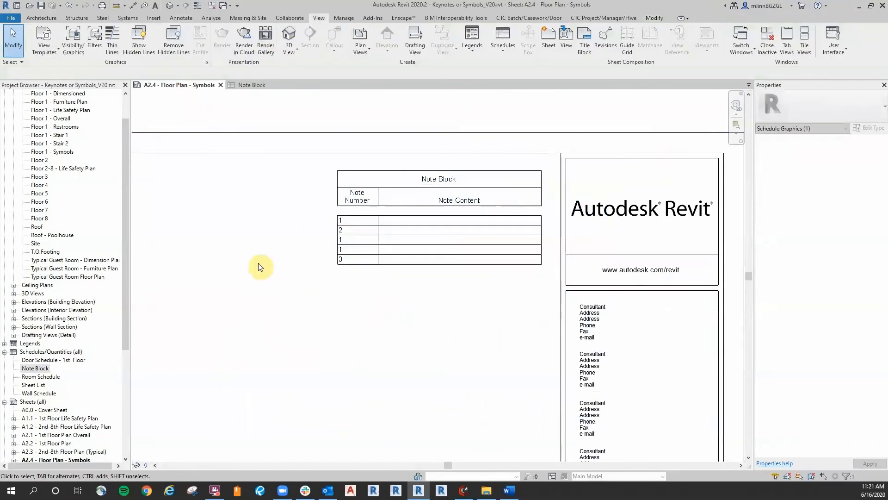
# In the Note Block schedule, set the Note Content of the first note 1 row to PAINTED 5/8" GYPSUM WALLBOARD.
pyautogui.moveTo(398, 341); pyautogui.dragTo(364, 361, button='middle')
pyautogui.scroll(2, 364, 362)
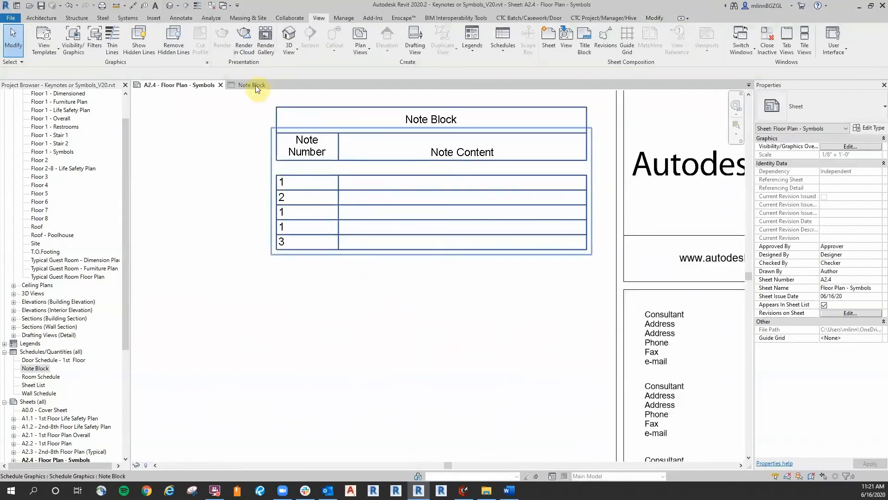
pyautogui.scroll(-4, 303, 327)
pyautogui.scroll(3, 323, 356)
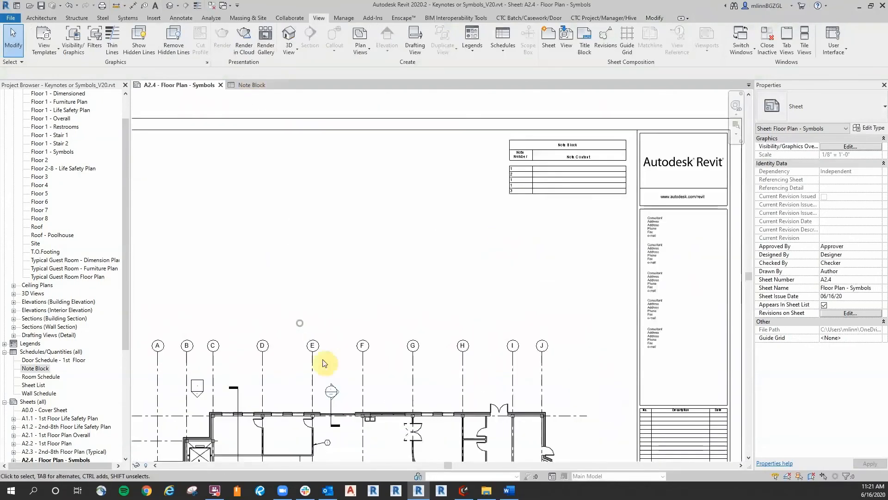
pyautogui.scroll(5, 370, 437)
pyautogui.moveTo(369, 371)
pyautogui.mouseDown(button='middle')
pyautogui.moveTo(359, 327)
pyautogui.moveTo(361, 371)
pyautogui.mouseUp(button='middle')
pyautogui.scroll(-3, 305, 357)
pyautogui.click(257, 85)
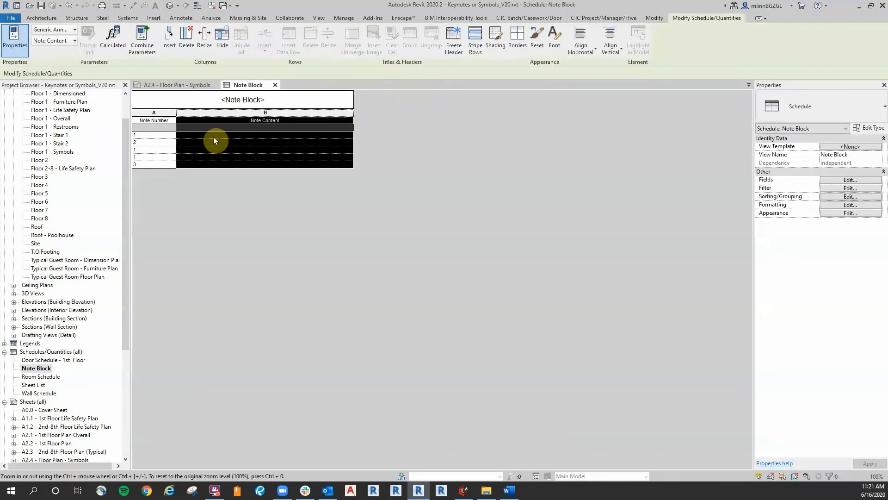
pyautogui.click(213, 135)
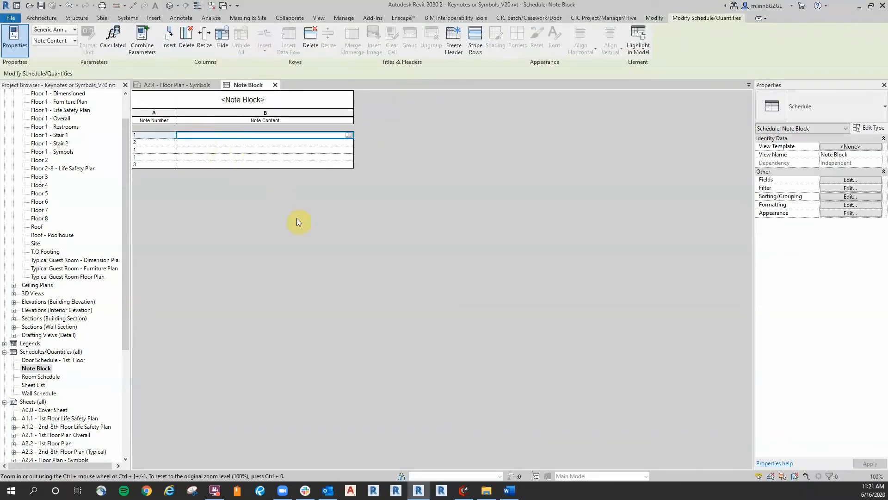
pyautogui.write('PAI')
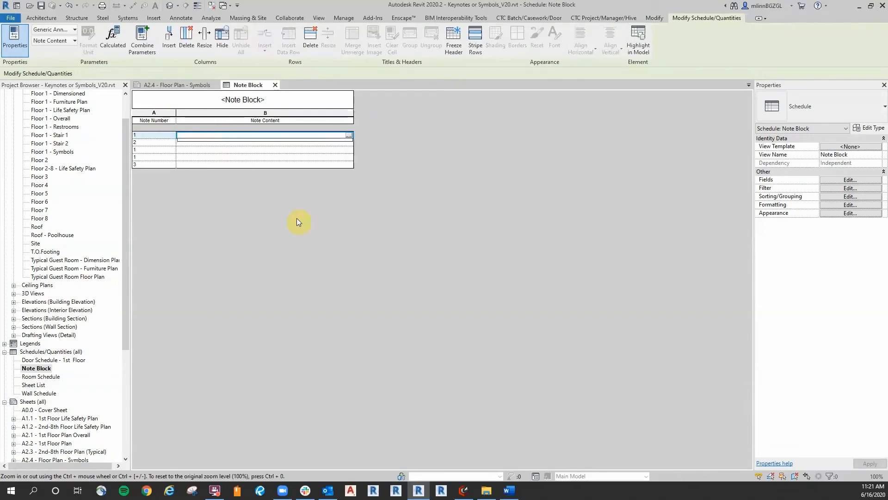
pyautogui.write('NTED')
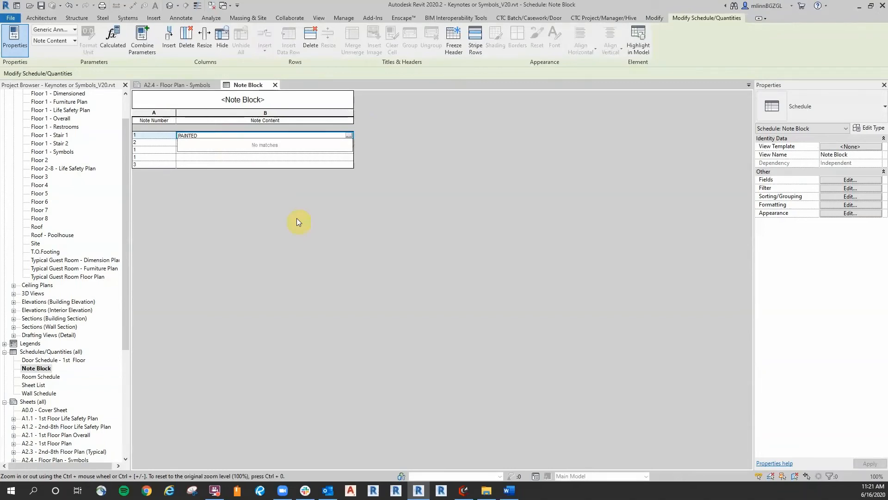
pyautogui.write(' 5/8" GYPSUM wA')
pyautogui.press('BackSpace')
pyautogui.press('BackSpace')
pyautogui.press('BackSpace')
pyautogui.press('BackSpace')
pyautogui.press('BackSpace')
pyautogui.write('WALLBOARD')
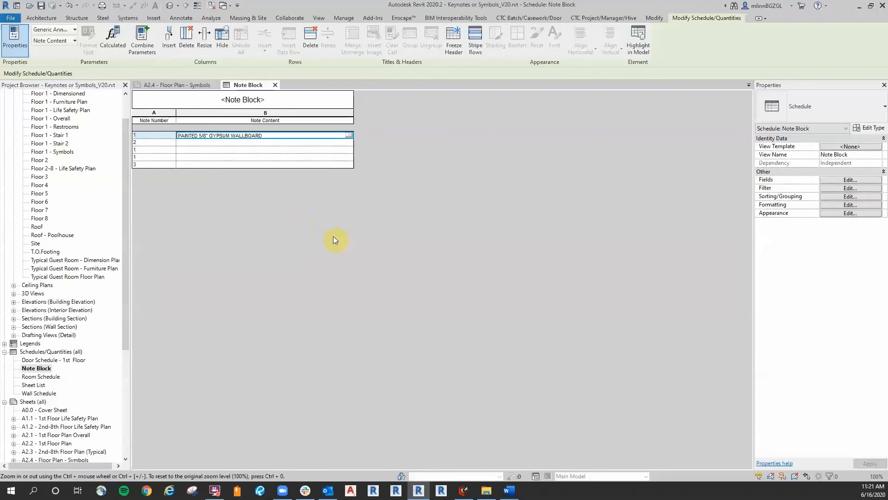
pyautogui.press('Return')
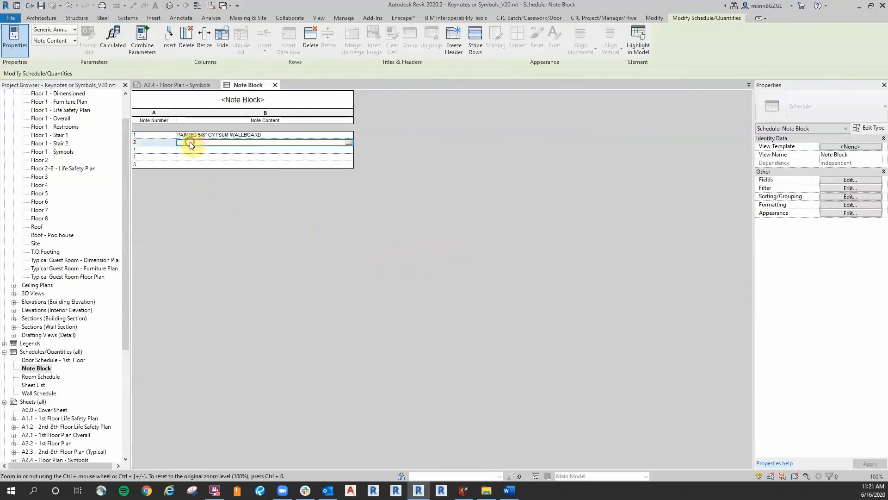
# Check where symbol 2 points on sheet A2.4 and set its Note Content in the schedule to HYDROLIC ELEVATOR.
pyautogui.click(181, 85)
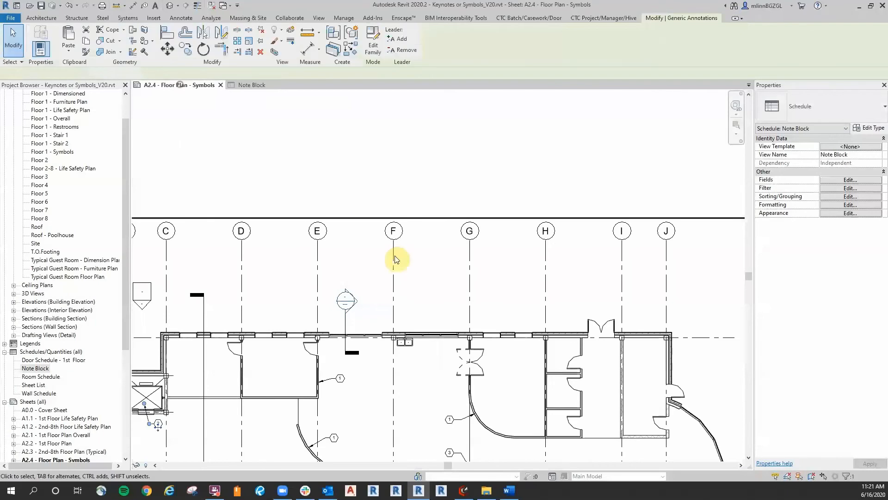
pyautogui.scroll(5, 254, 368)
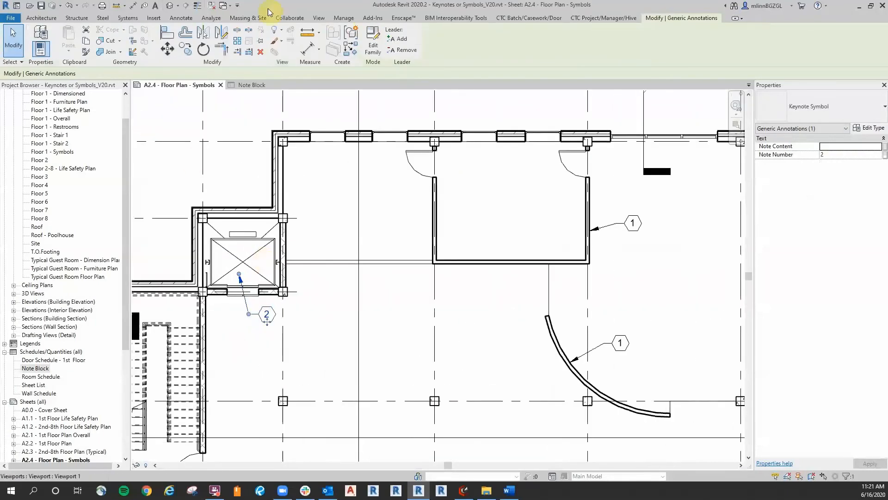
pyautogui.click(243, 84)
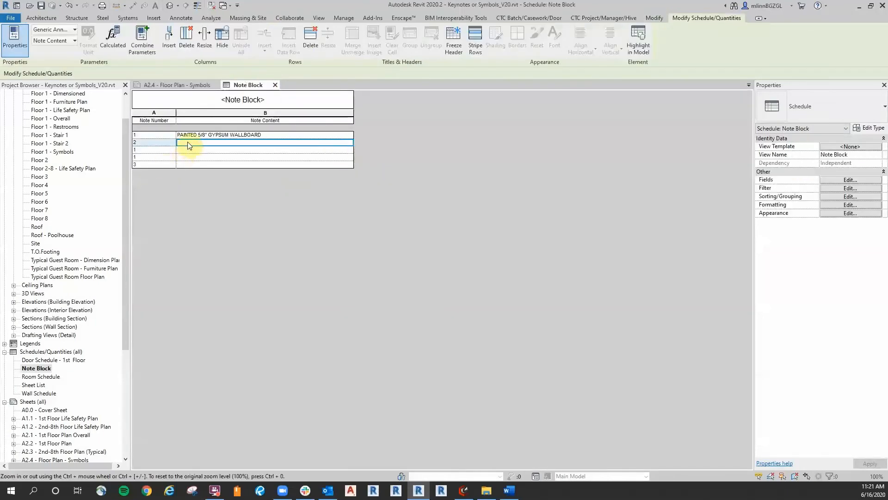
pyautogui.write('H')
pyautogui.press('BackSpace')
pyautogui.write('HYD')
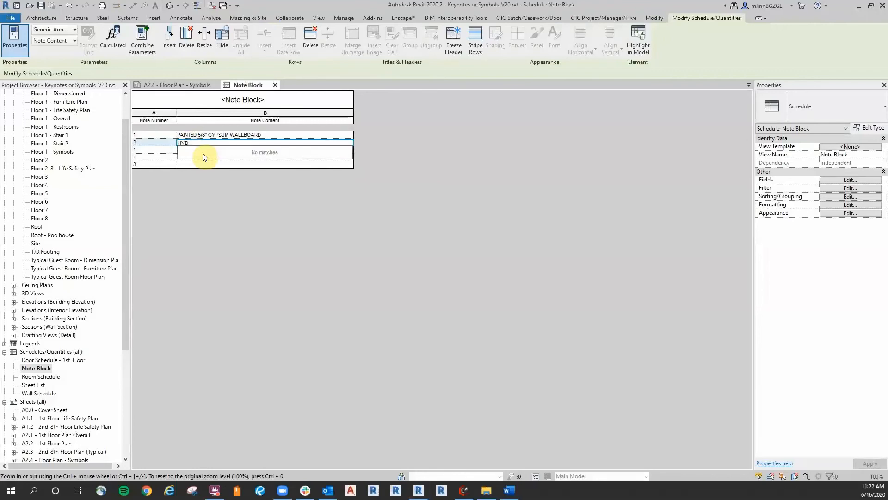
pyautogui.write('ROLIC ELEVATOR')
pyautogui.press('Return')
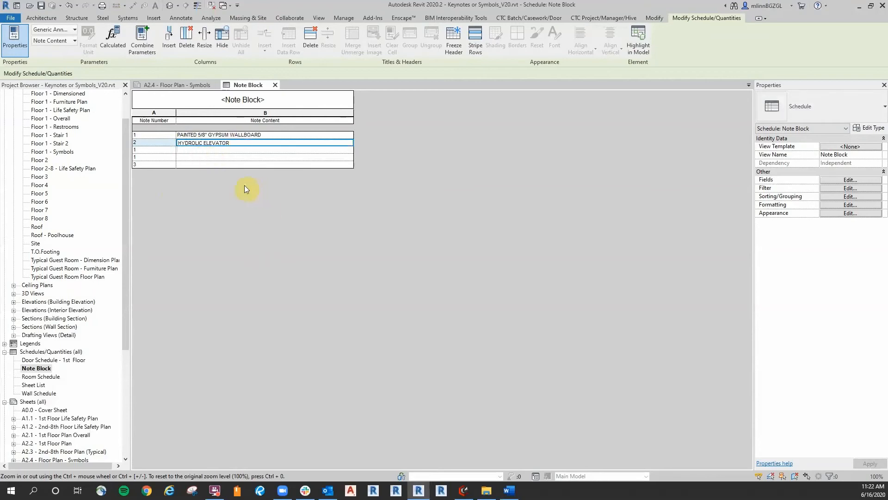
# Check where symbol 3 points on sheet A2.4 and set its Note Content in the schedule to CONCRETE COLUMN (RE: STRUCTURAL).
pyautogui.click(196, 84)
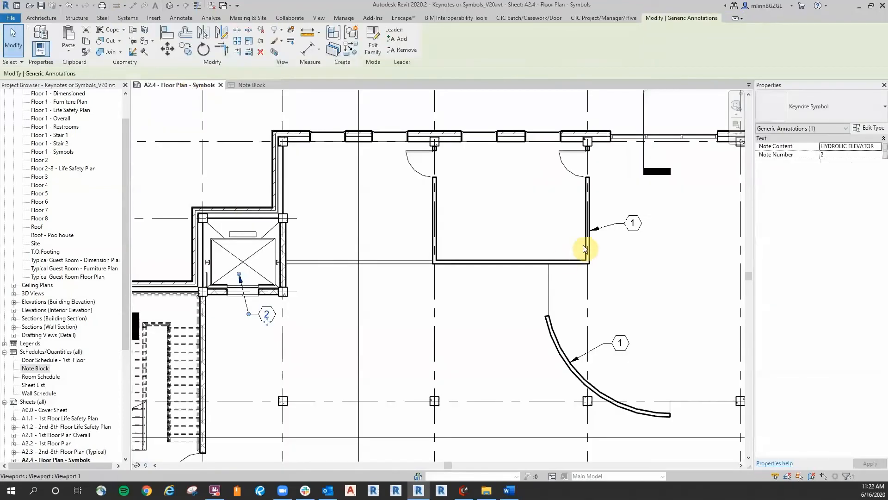
pyautogui.scroll(-3, 615, 263)
pyautogui.moveTo(666, 319); pyautogui.dragTo(604, 310, button='middle')
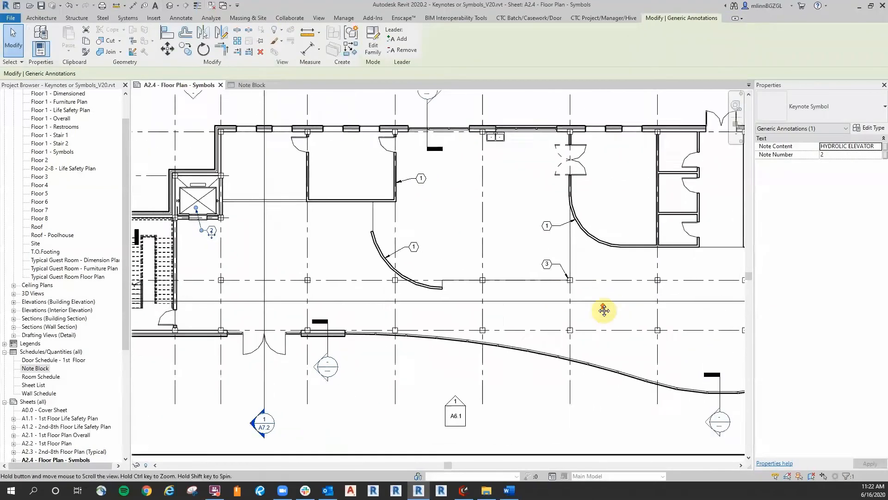
pyautogui.scroll(4, 604, 310)
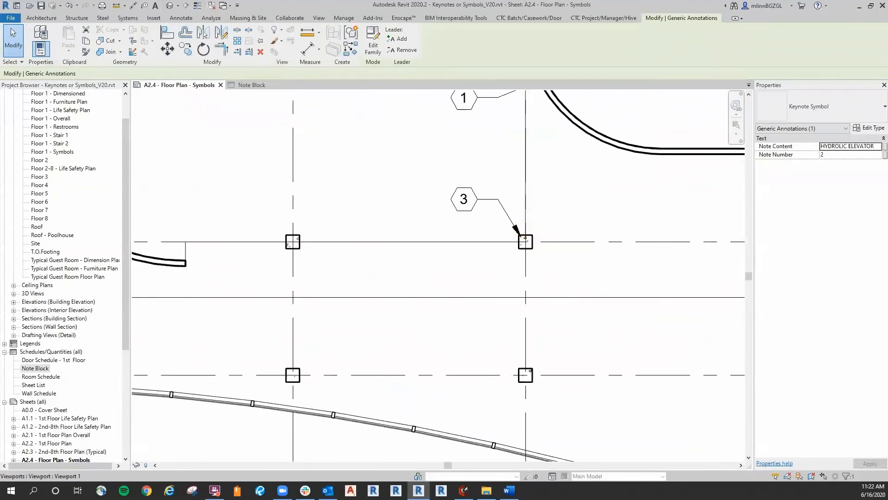
pyautogui.moveTo(598, 298); pyautogui.dragTo(560, 297, button='middle')
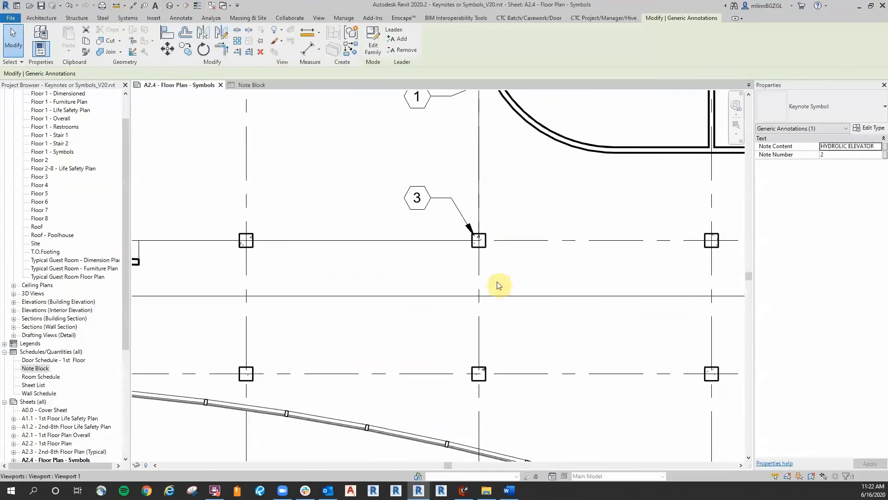
pyautogui.moveTo(508, 193); pyautogui.dragTo(462, 215)
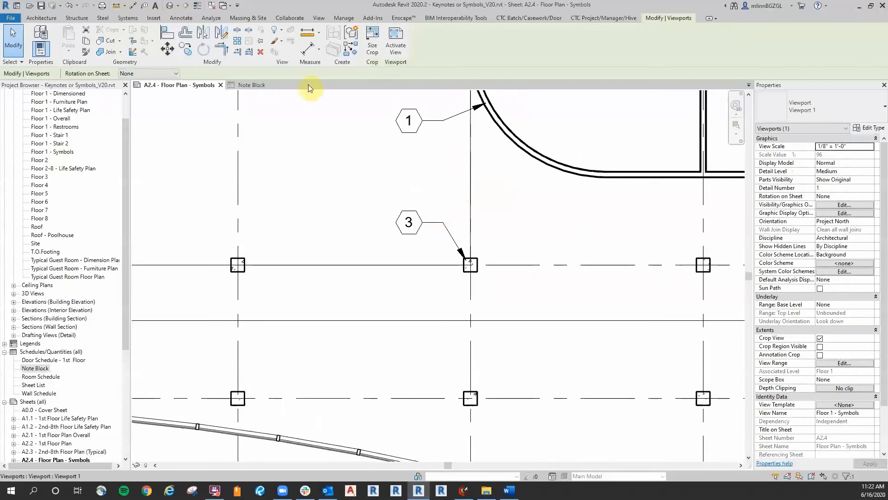
pyautogui.click(252, 86)
pyautogui.click(195, 165)
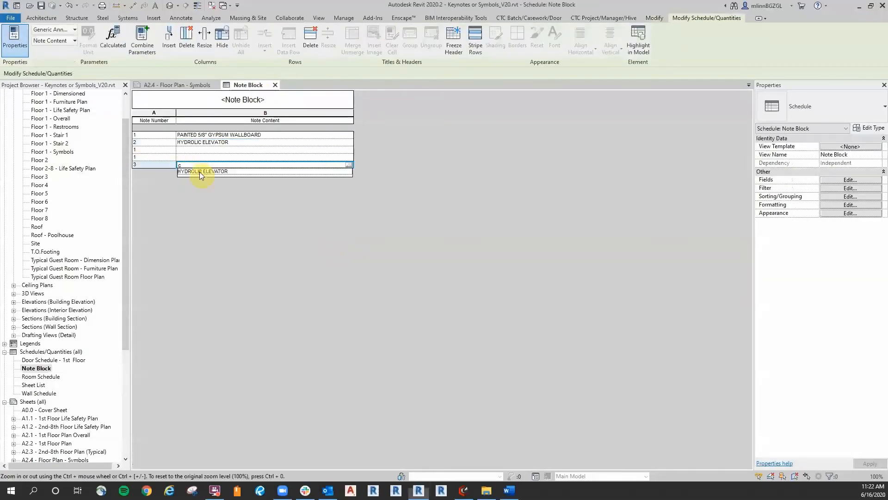
pyautogui.write('CON')
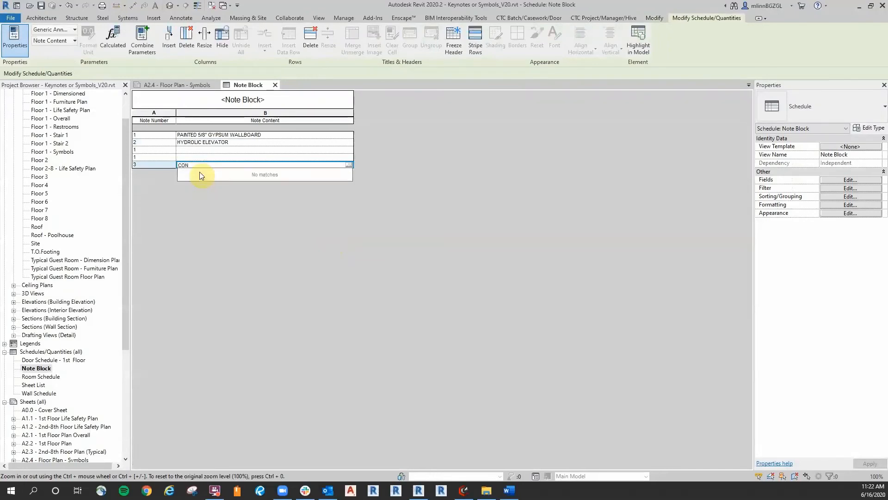
pyautogui.write('CRETE COLUMN (RE: STRUCTURAL')
pyautogui.press('Return')
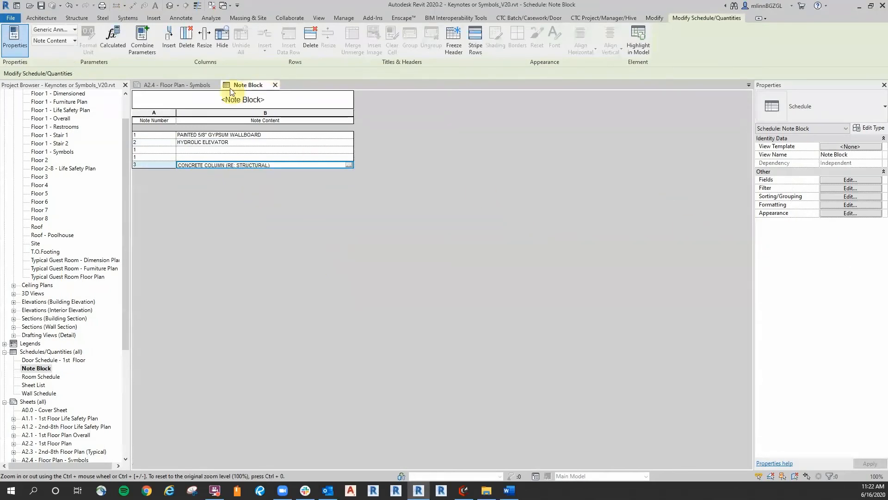
# Examine the Note Block schedule on sheet A2.4 and compare its rows with the numbered symbols in the floor plan.
pyautogui.click(200, 85)
pyautogui.scroll(-8, 418, 178)
pyautogui.moveTo(410, 165); pyautogui.dragTo(426, 248, button='middle')
pyautogui.moveTo(470, 115); pyautogui.dragTo(461, 215, button='middle')
pyautogui.scroll(1, 462, 208)
pyautogui.scroll(3, 460, 171)
pyautogui.moveTo(460, 175); pyautogui.dragTo(445, 199, button='middle')
pyautogui.click(445, 198)
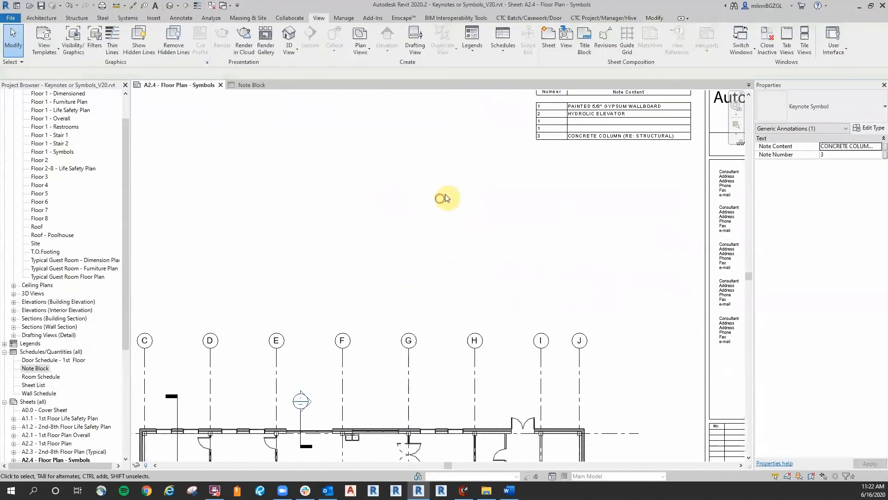
pyautogui.scroll(-3, 447, 138)
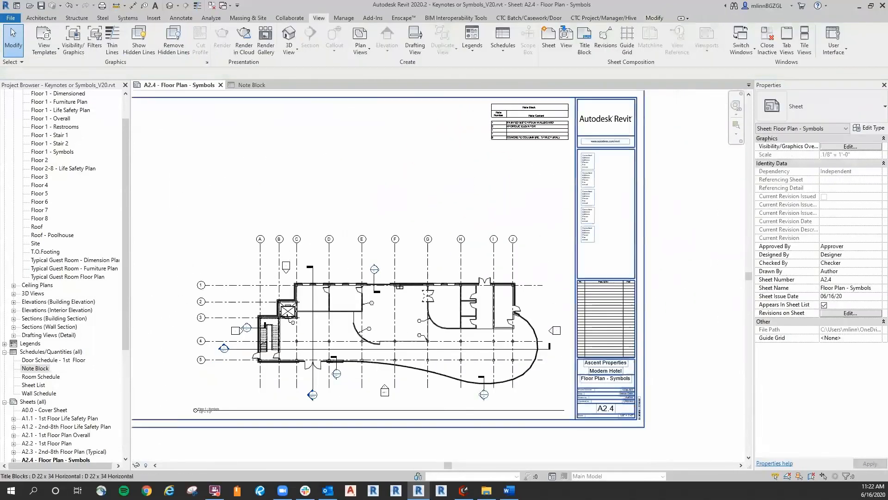
pyautogui.moveTo(376, 186); pyautogui.dragTo(386, 198, button='middle')
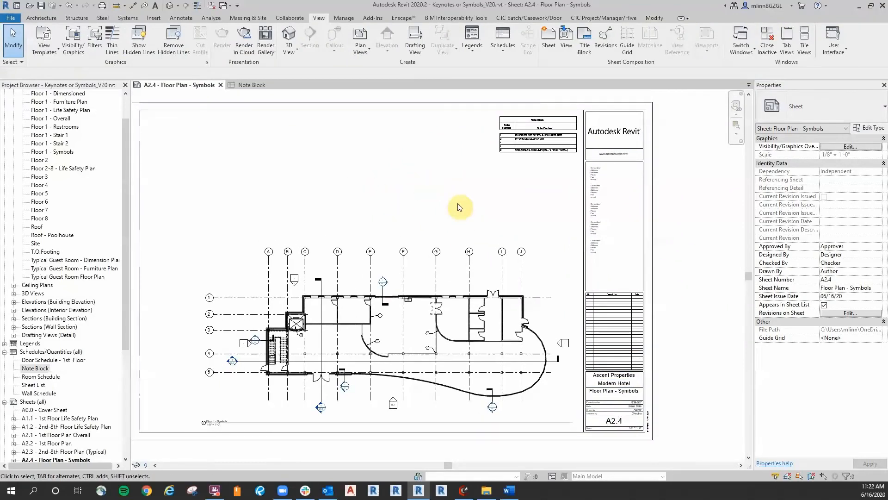
pyautogui.scroll(3, 394, 345)
pyautogui.scroll(2, 395, 348)
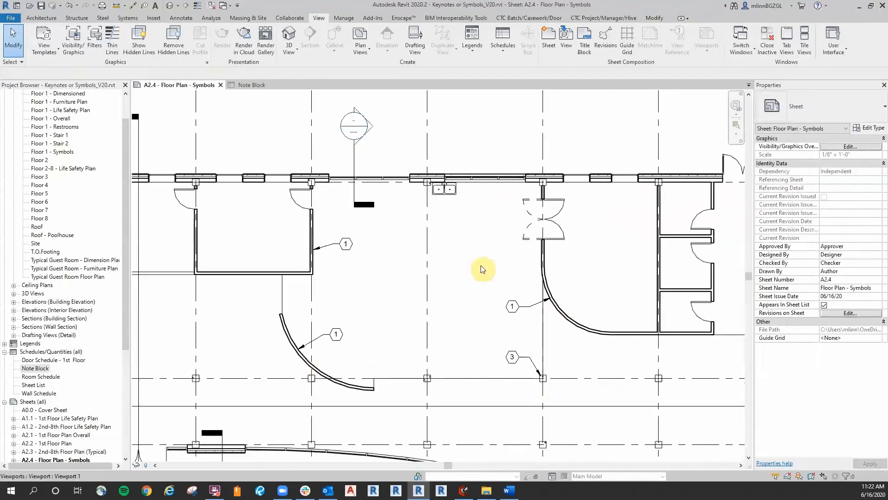
pyautogui.scroll(-1, 511, 262)
pyautogui.scroll(-3, 511, 261)
pyautogui.scroll(6, 531, 264)
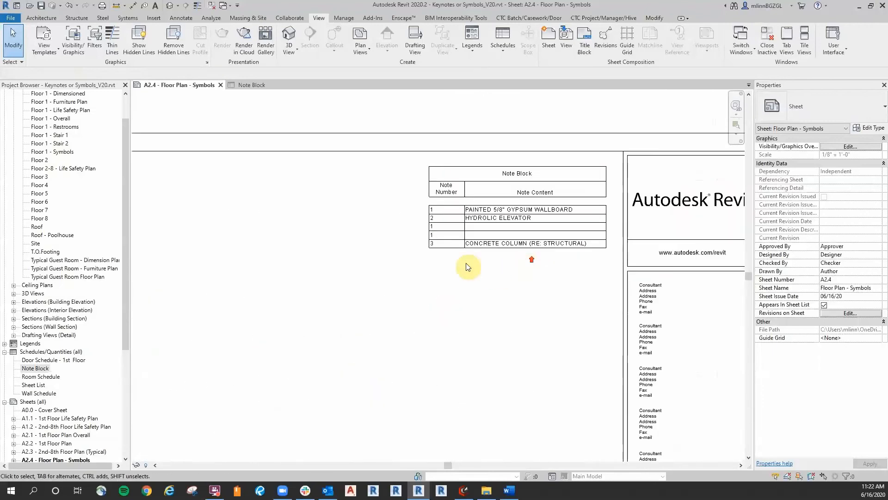
pyautogui.scroll(-2, 396, 293)
pyautogui.scroll(1, 484, 296)
pyautogui.moveTo(484, 295); pyautogui.dragTo(458, 327, button='middle')
pyautogui.scroll(1, 458, 325)
# Reopen the Note Block schedule and copy PAINTED 5/8" GYPSUM WALLBOARD into the Note Content of the second note 1 row.
pyautogui.doubleClick(455, 275)
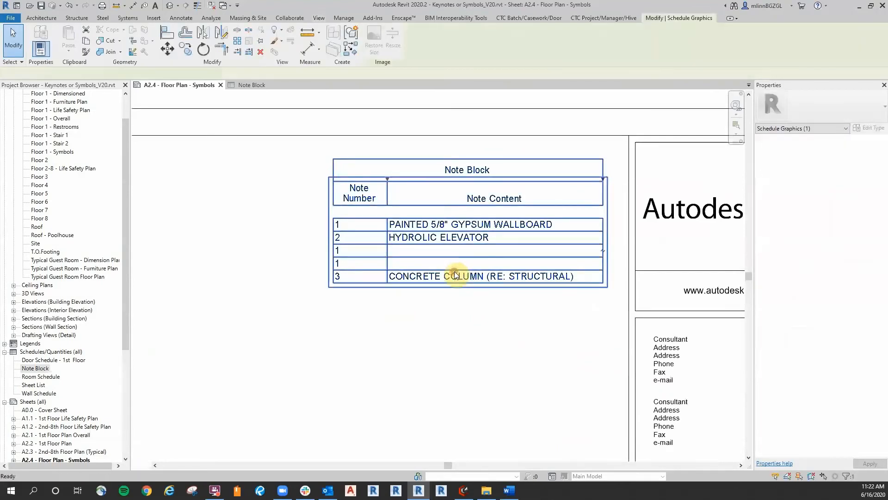
pyautogui.click(273, 135)
pyautogui.hotkey('ctrl', 'c')
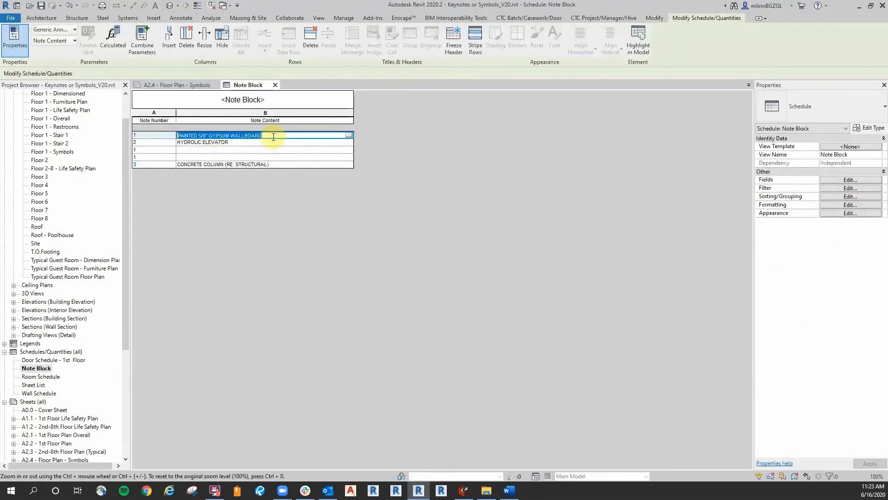
pyautogui.click(190, 150)
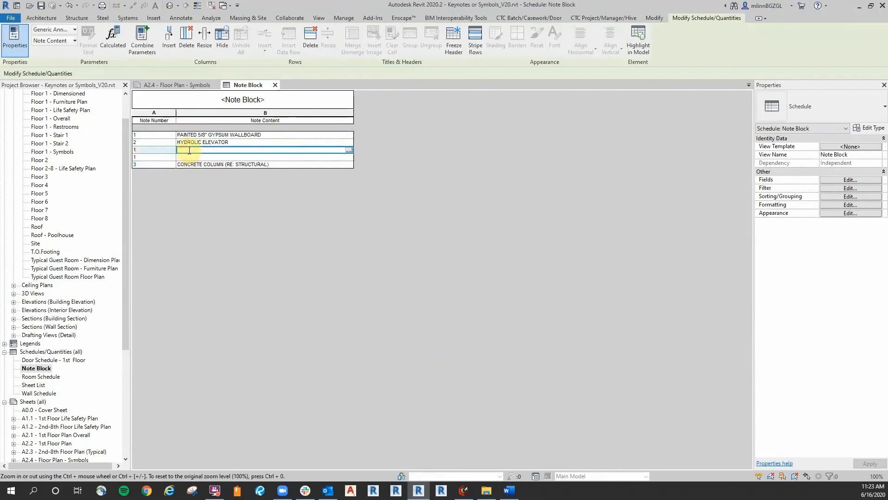
pyautogui.hotkey('ctrl', 'v')
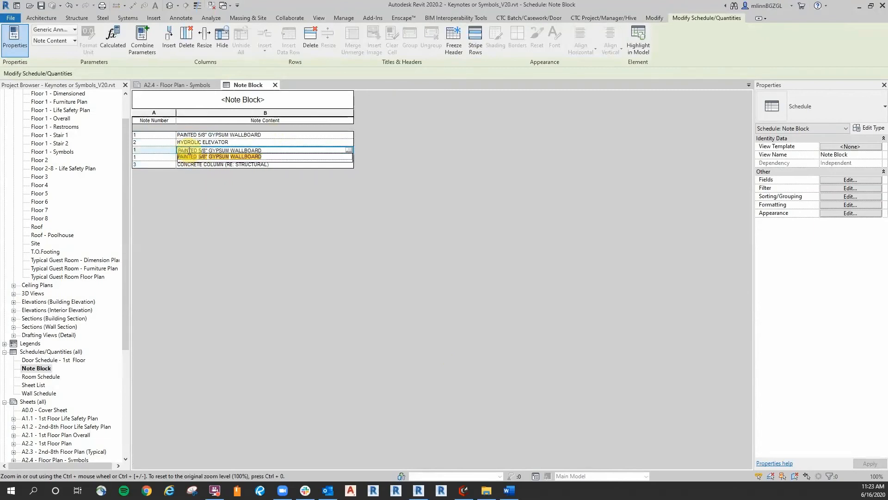
pyautogui.click(287, 161)
# Choose the existing PAINTED 5/8" GYPSUM WALLBOARD content for the last note 1 row and return to sheet A2.4.
pyautogui.click(284, 158)
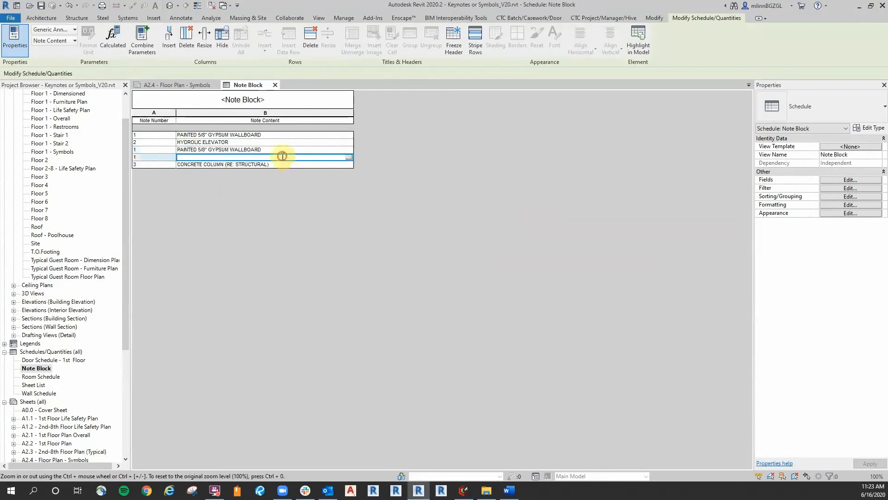
pyautogui.click(349, 158)
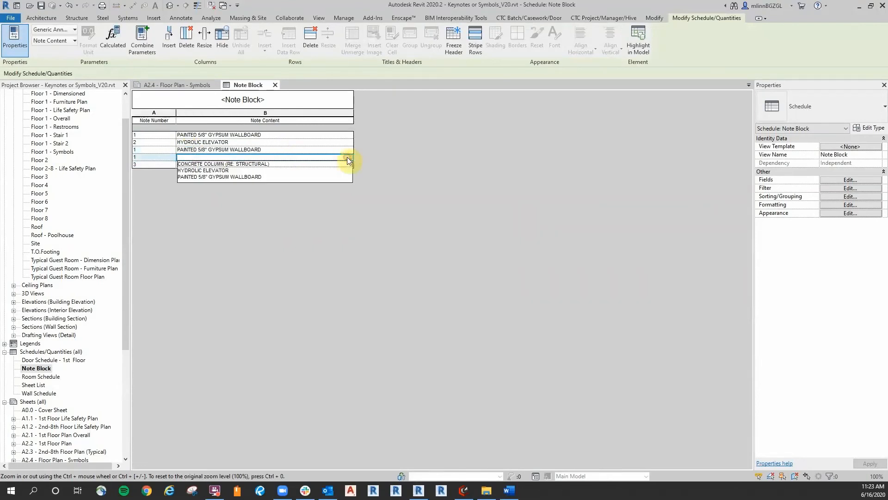
pyautogui.click(204, 177)
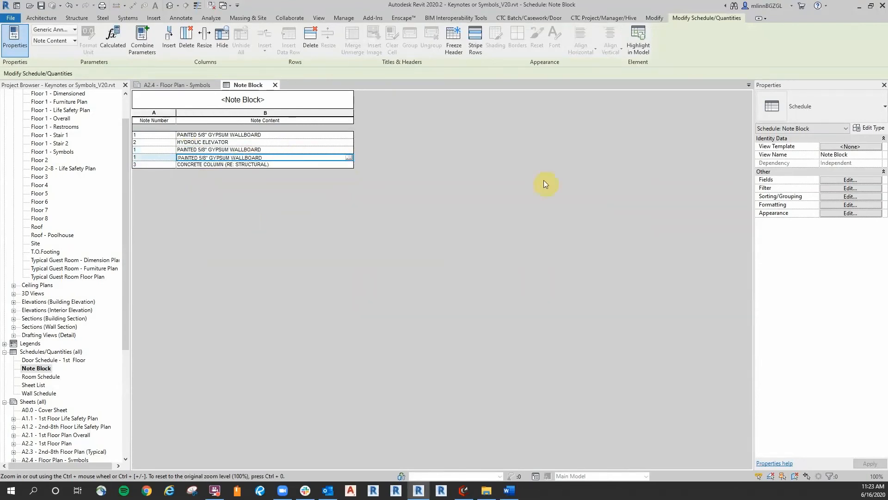
pyautogui.click(180, 85)
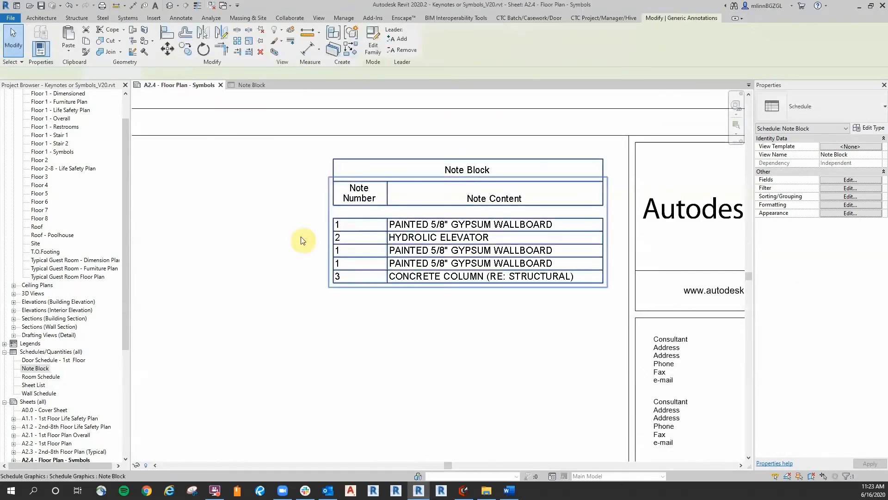
pyautogui.scroll(3, 363, 323)
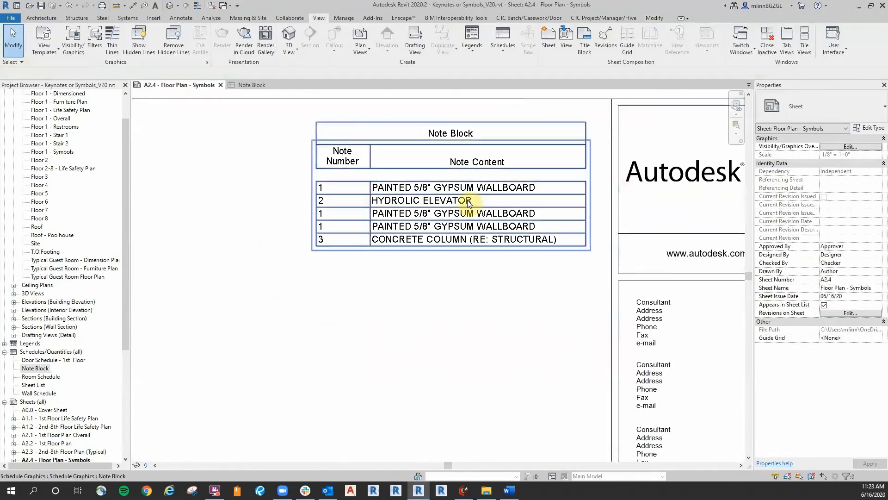
# Sort the Note Block schedule by Note Number in ascending order and return to sheet A2.4 to check the row order.
pyautogui.moveTo(470, 292); pyautogui.dragTo(470, 304, button='middle')
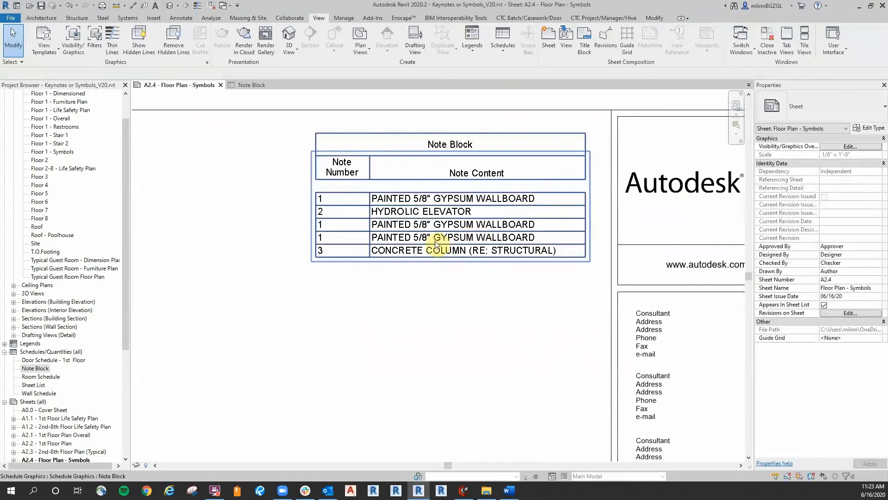
pyautogui.click(382, 303)
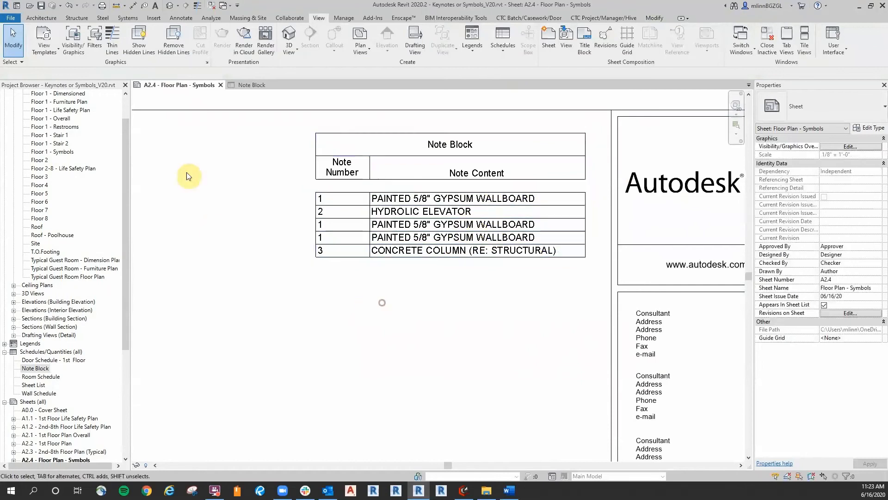
pyautogui.click(245, 85)
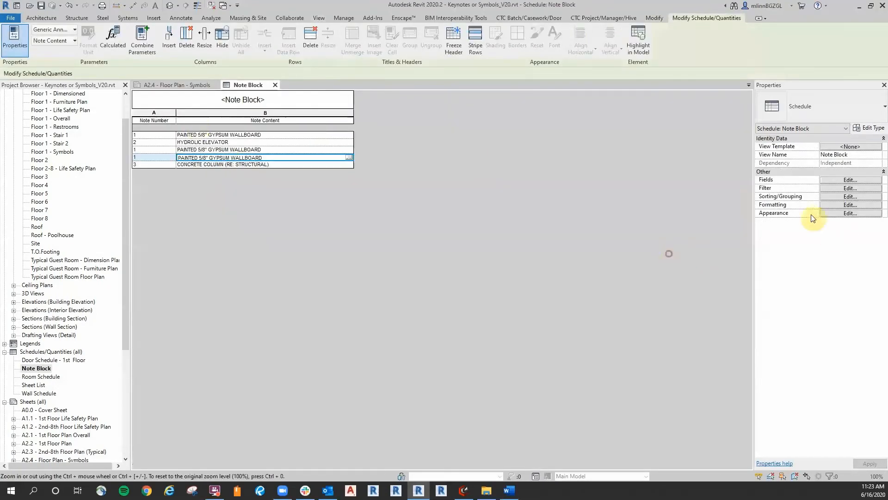
pyautogui.click(845, 197)
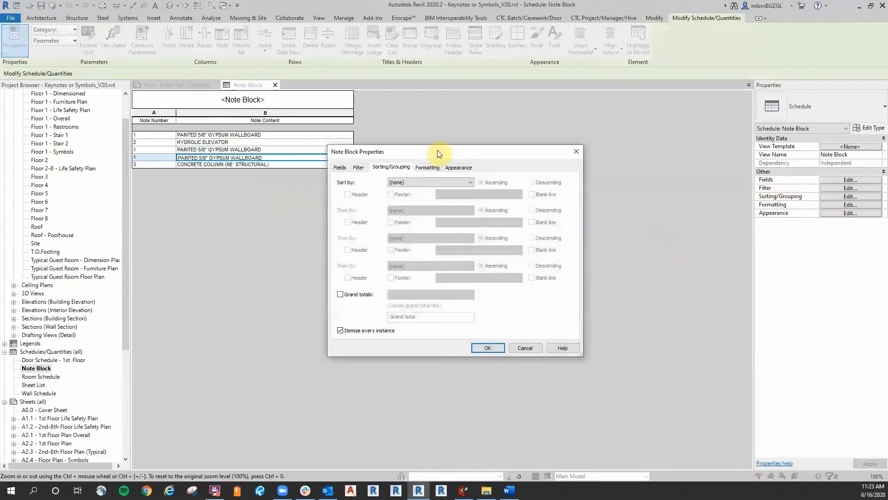
pyautogui.click(454, 185)
pyautogui.click(460, 197)
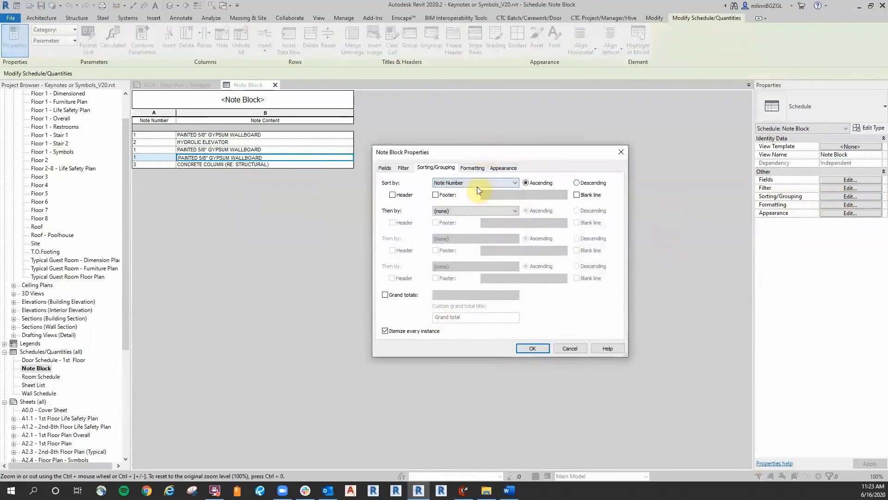
pyautogui.click(532, 348)
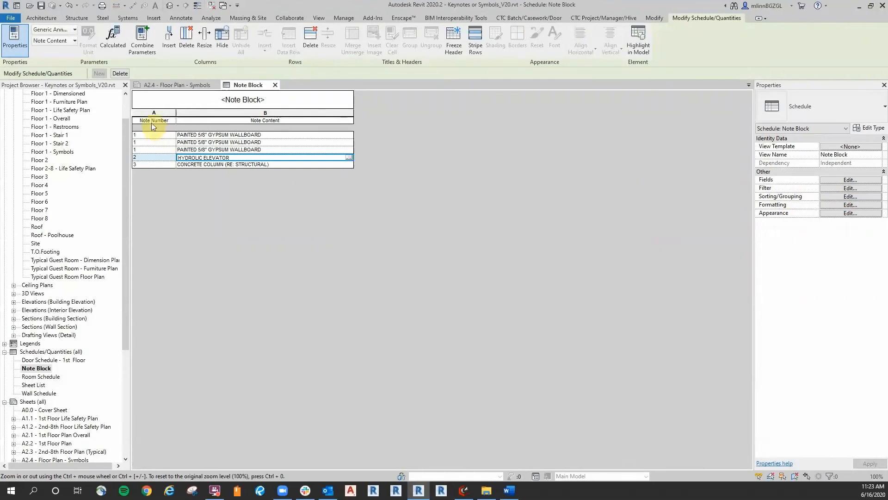
pyautogui.click(180, 84)
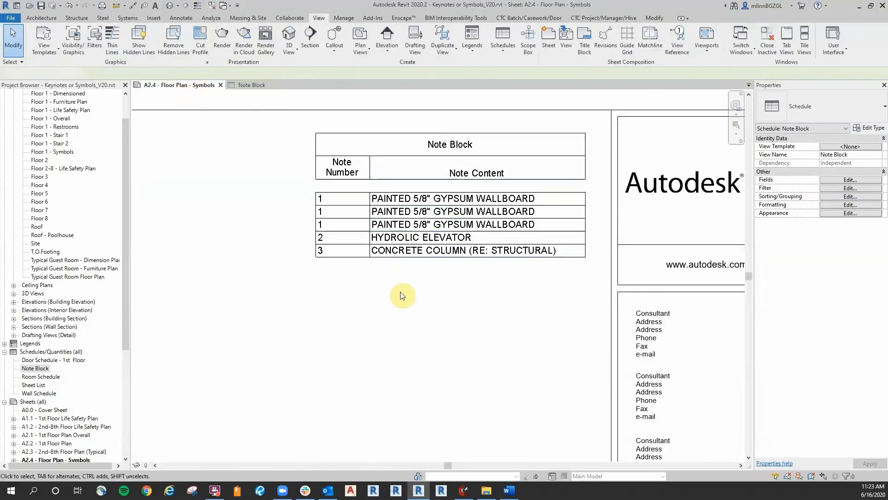
pyautogui.click(397, 293)
pyautogui.scroll(2, 407, 273)
pyautogui.click(278, 280)
# Turn off Itemize every instance for the Note Block schedule and return to sheet A2.4 to view the whole sheet.
pyautogui.click(241, 85)
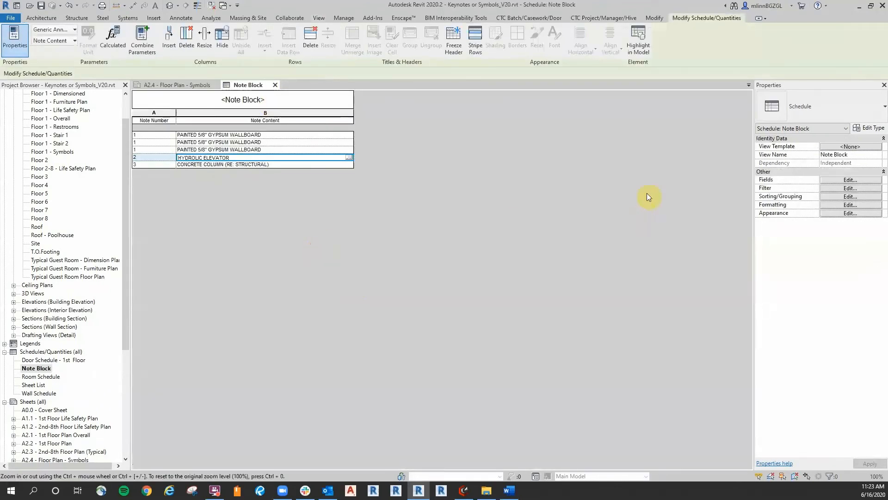
pyautogui.click(833, 197)
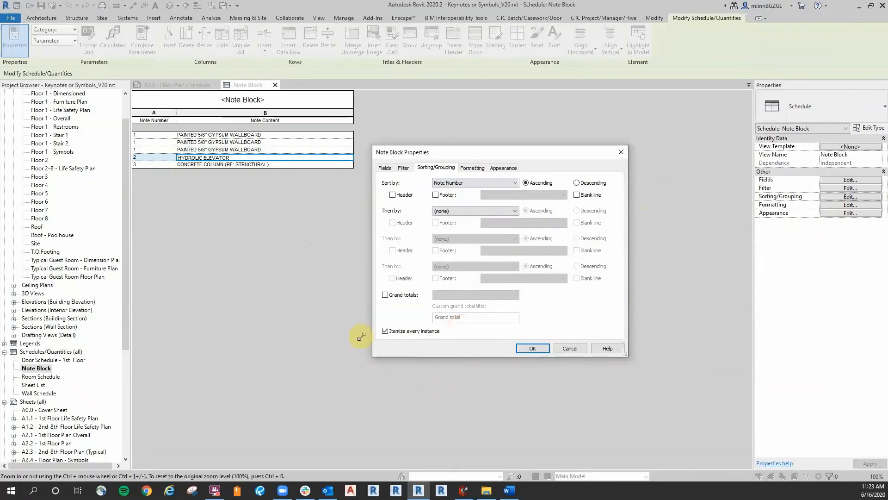
pyautogui.click(386, 332)
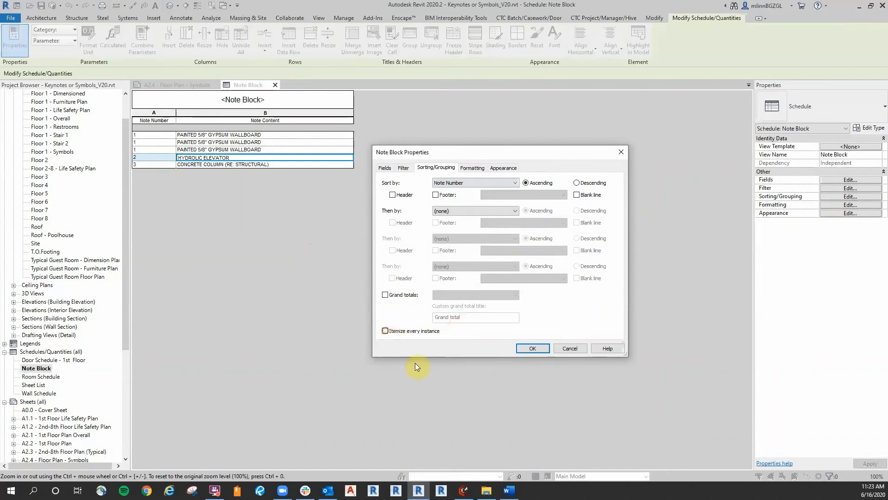
pyautogui.click(533, 348)
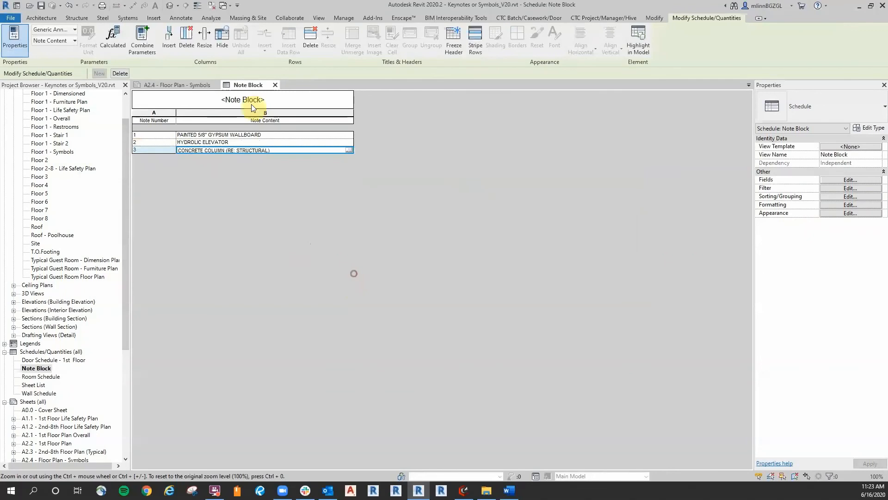
pyautogui.click(174, 84)
pyautogui.scroll(-5, 429, 320)
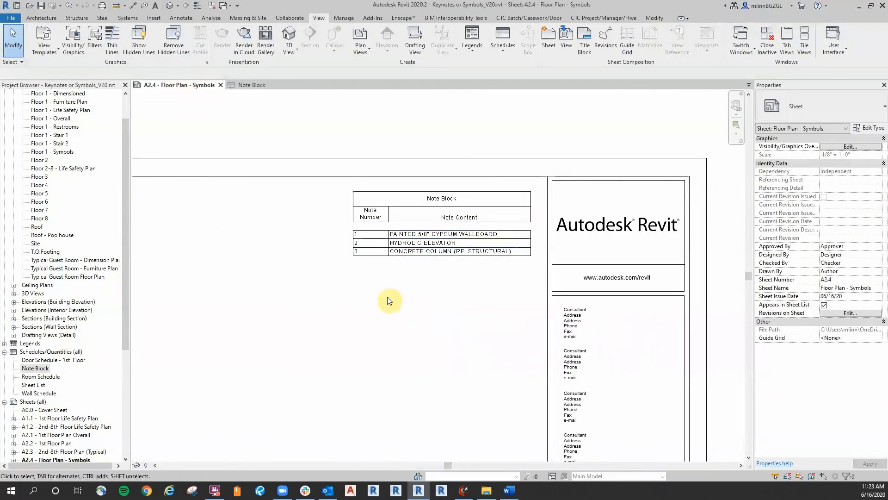
pyautogui.scroll(-4, 434, 254)
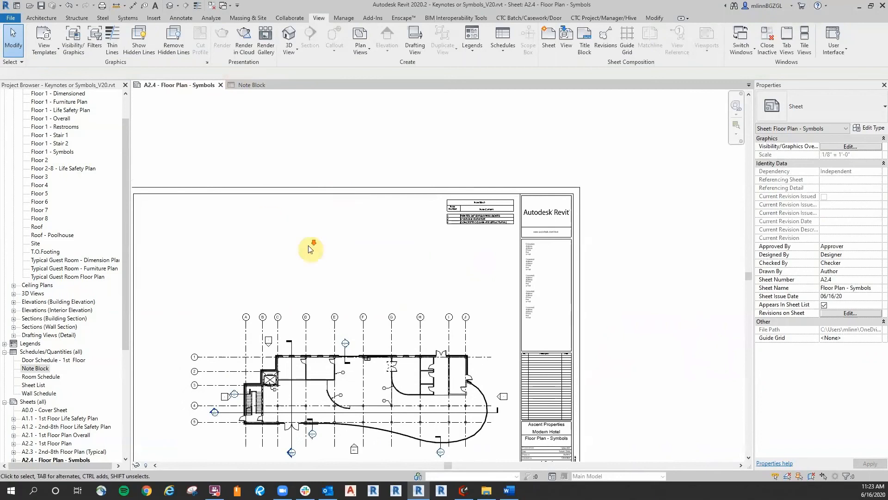
pyautogui.scroll(-1, 309, 246)
pyautogui.moveTo(309, 246); pyautogui.dragTo(377, 211, button='middle')
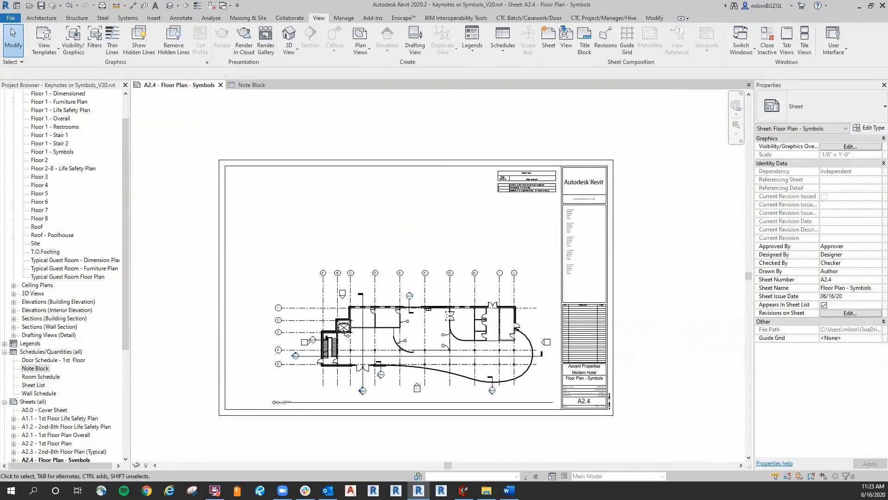